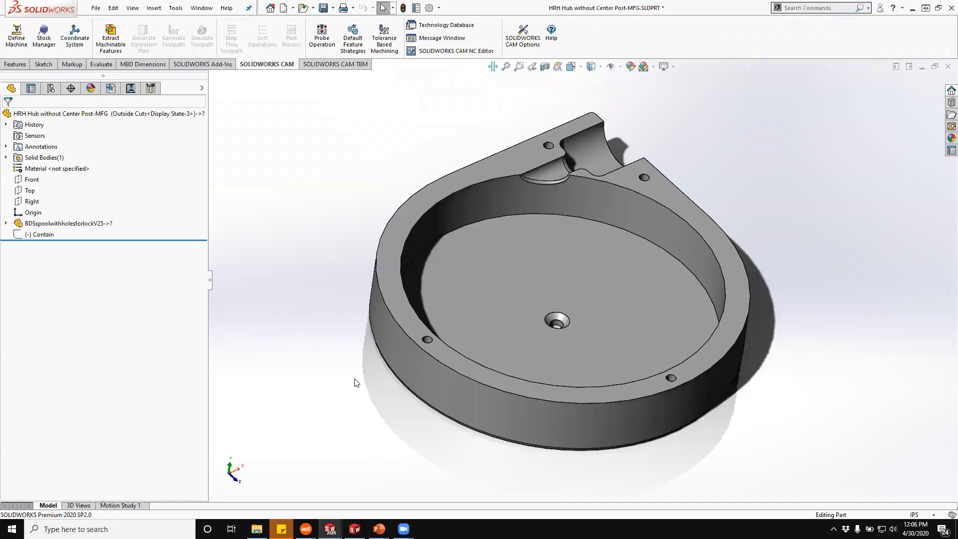
Check in the add-ins list whether SOLIDWORKS CAM 2020 is active and set to load at start-up, leaving the list unchanged.
middle_click_drag(412, 256, 410, 263)
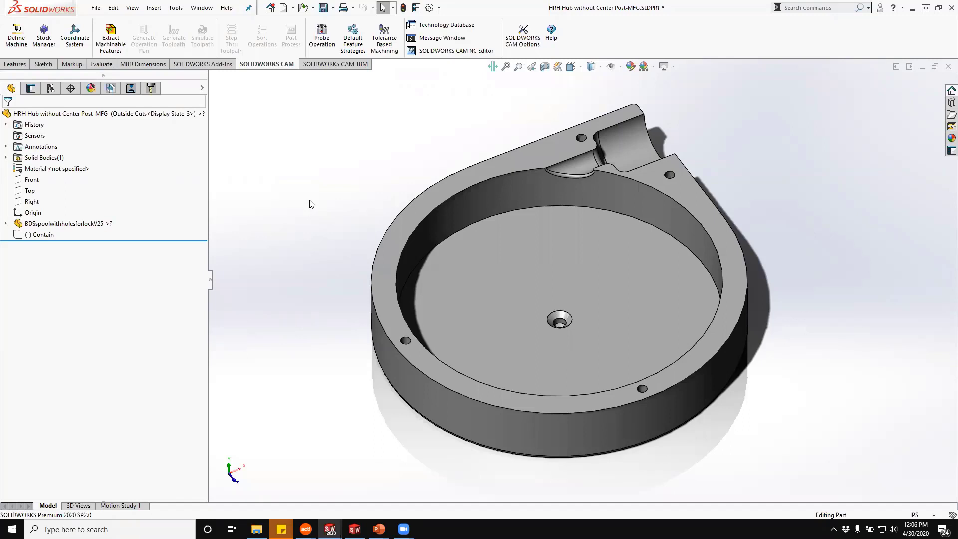
left_click(439, 8)
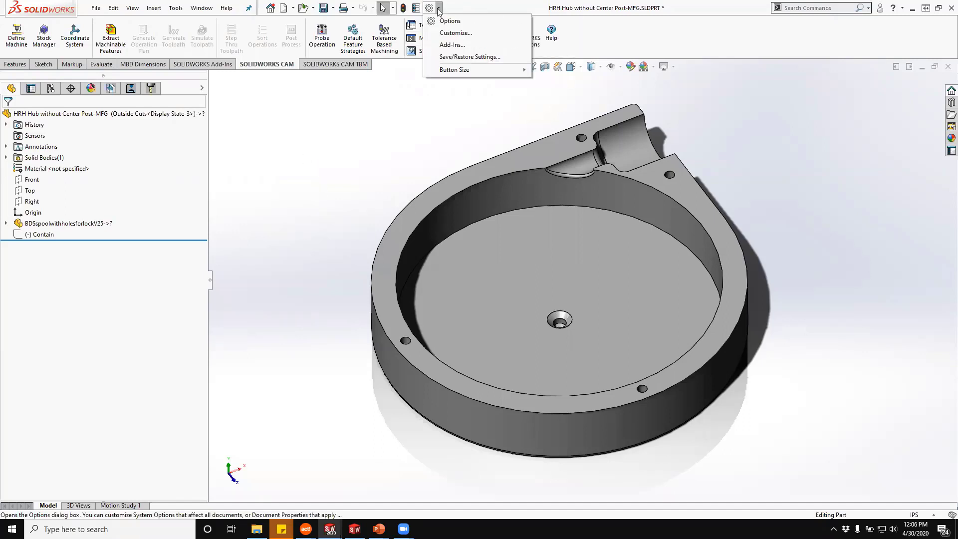
left_click(434, 45)
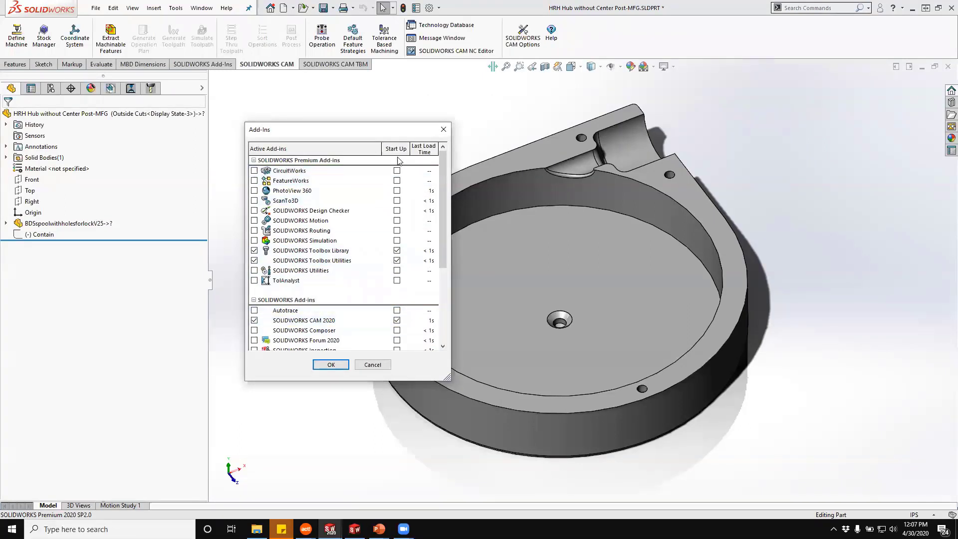
left_click(377, 364)
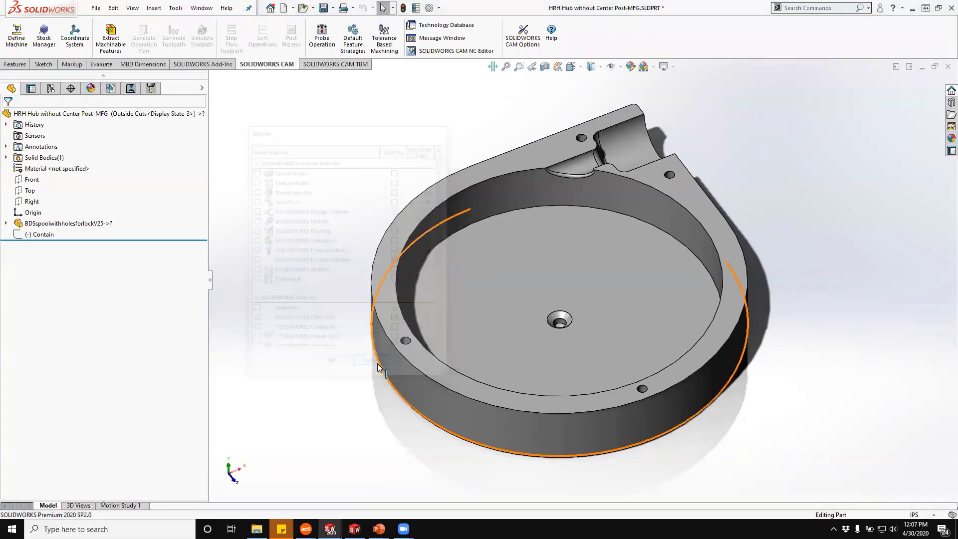
Review the CAM operation tree and the tool tree, ending on the CAM feature tree.
left_click(111, 89)
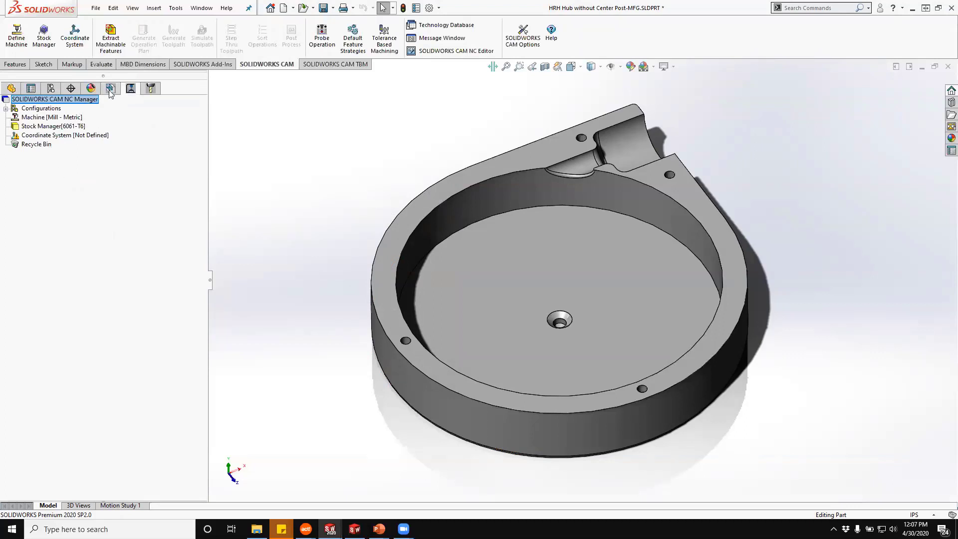
left_click(151, 88)
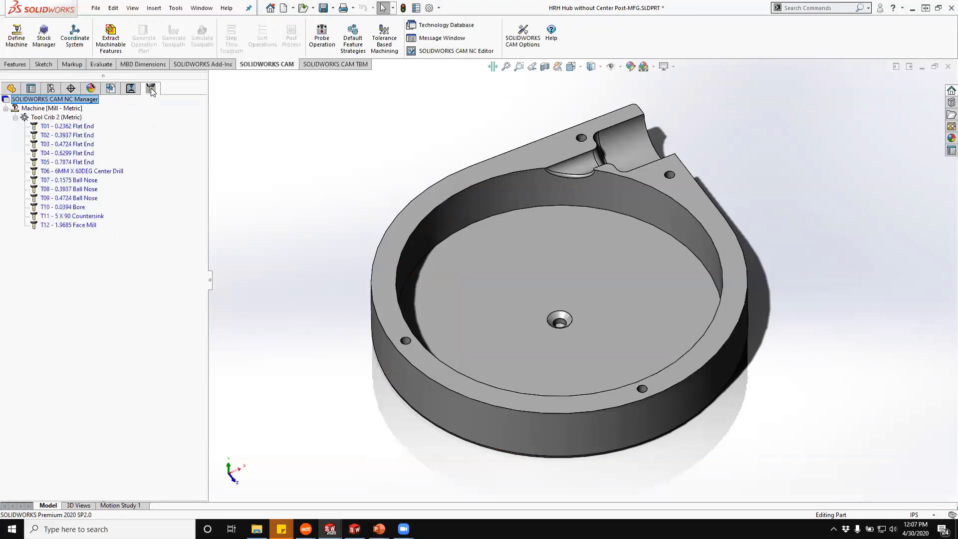
left_click(110, 88)
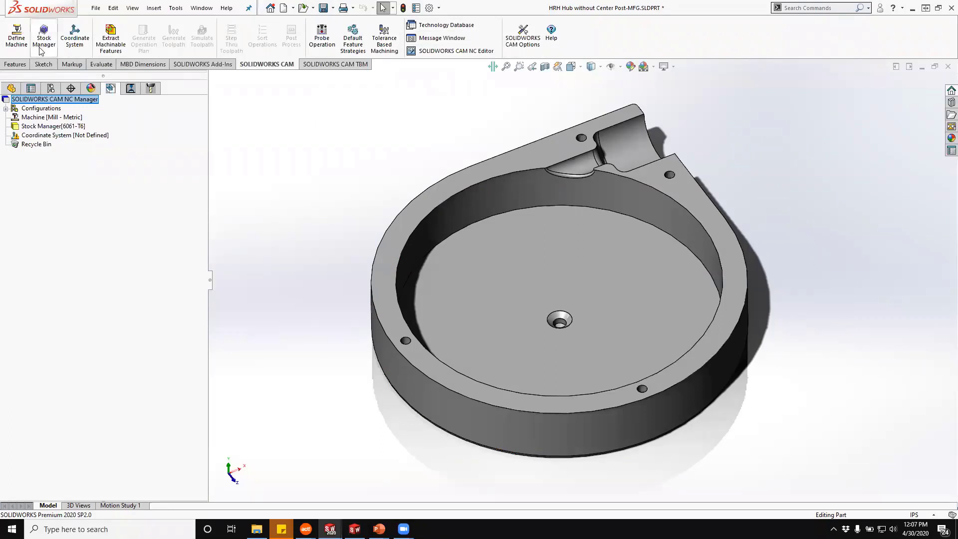
Define the CAM machine as Mill - Inch.
left_click(16, 44)
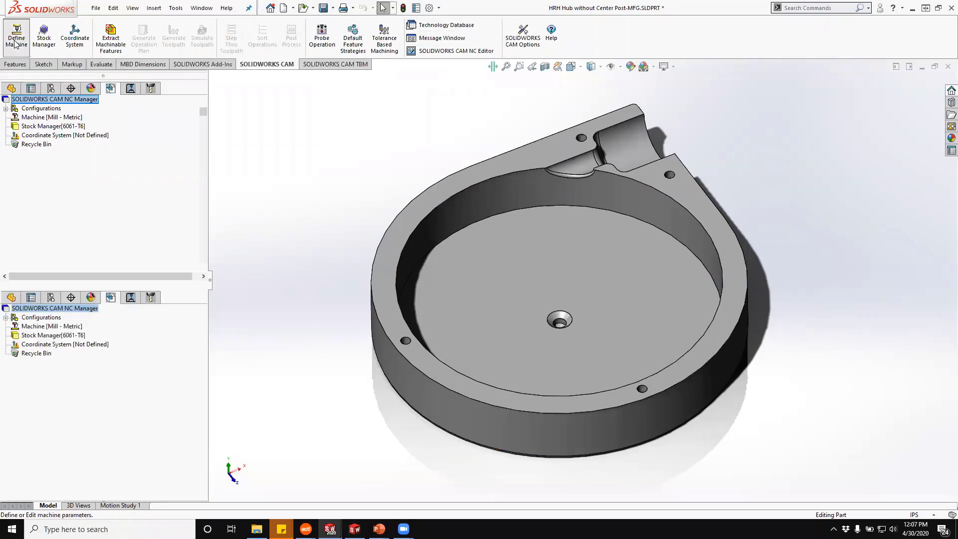
left_click(173, 122)
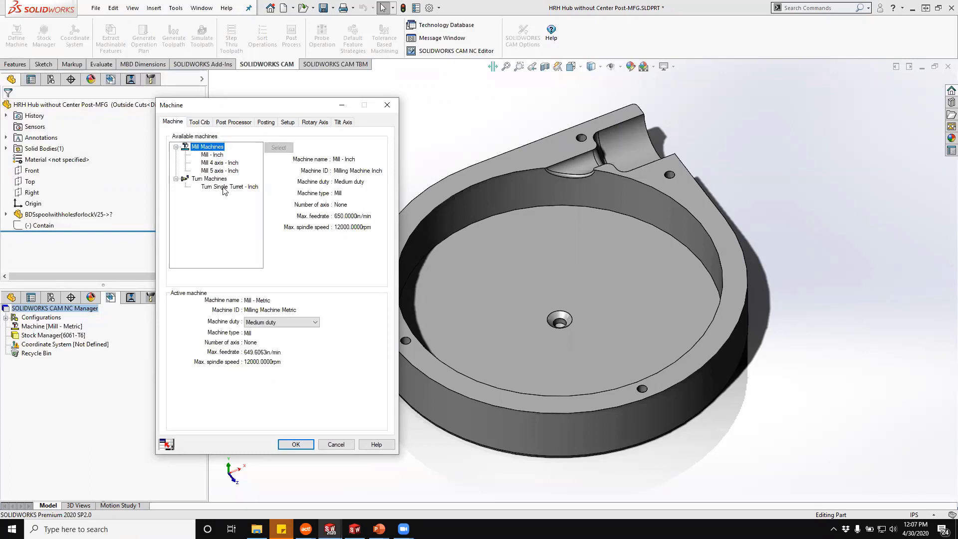
left_click(212, 155)
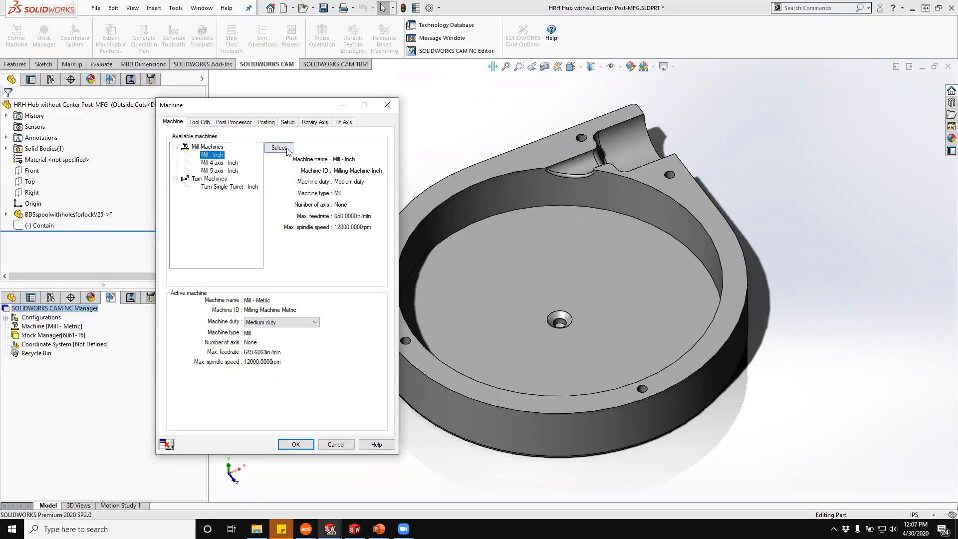
left_click(280, 148)
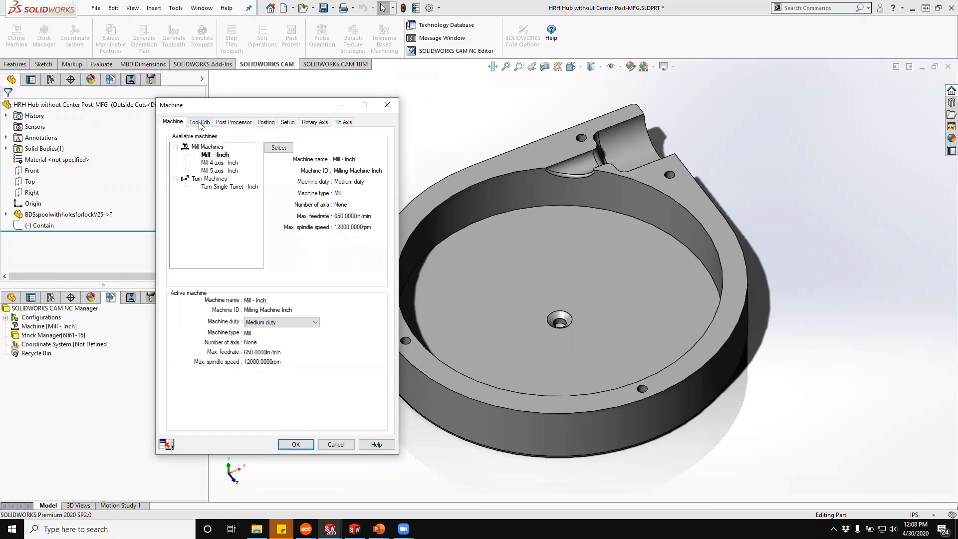
Set HURCO_VMX_WINMAX_ISNC_4X_1G as the machine's post processor, reviewing the tool crib and the posting parameters.
left_click(199, 123)
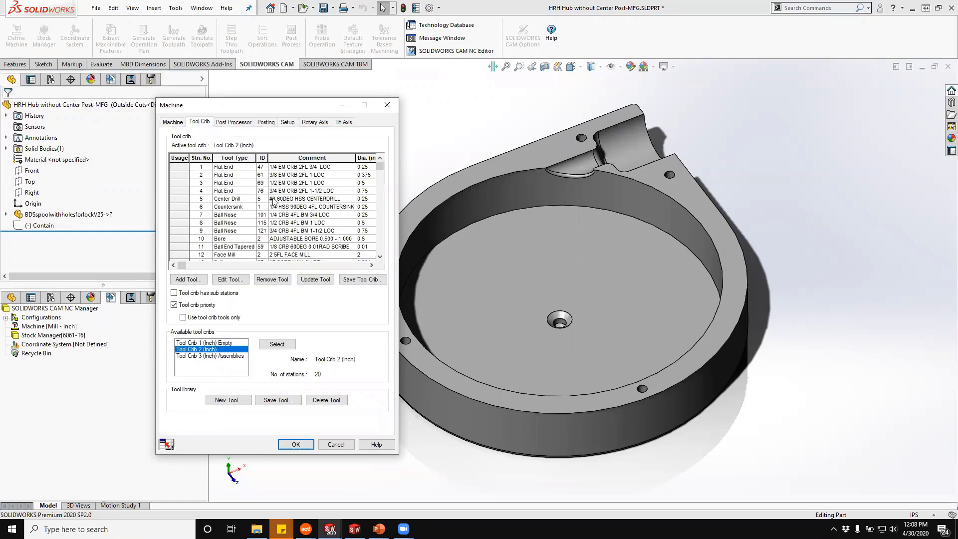
left_click(231, 123)
left_click(242, 191)
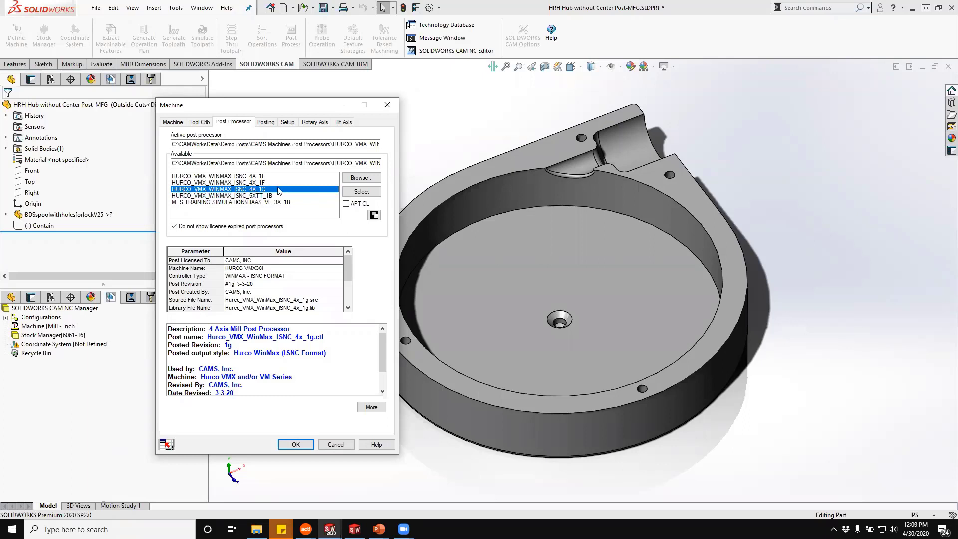
left_click(361, 193)
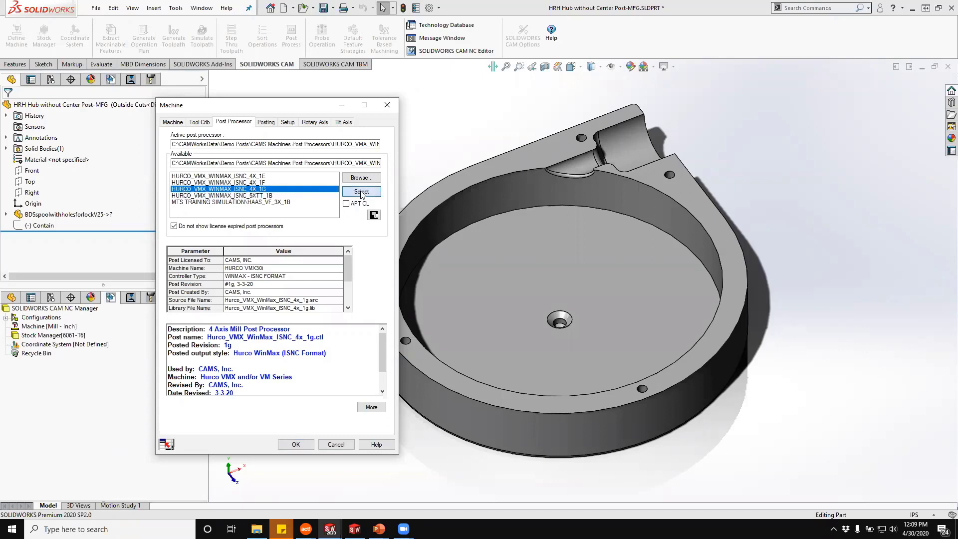
left_click(272, 122)
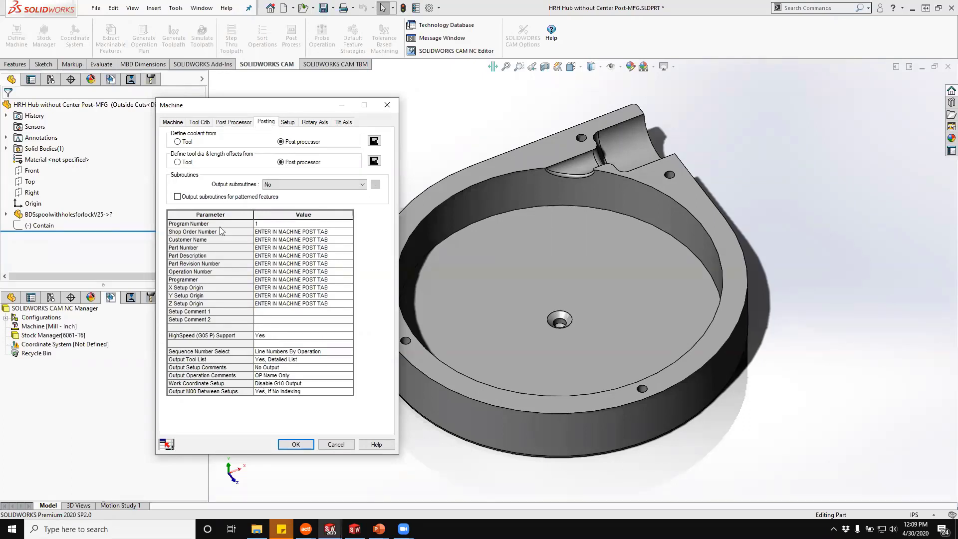
Start a user-defined fixture coordinate system in the machine setup, with its origin at the stock bounding box's top centre vertex.
left_click(287, 122)
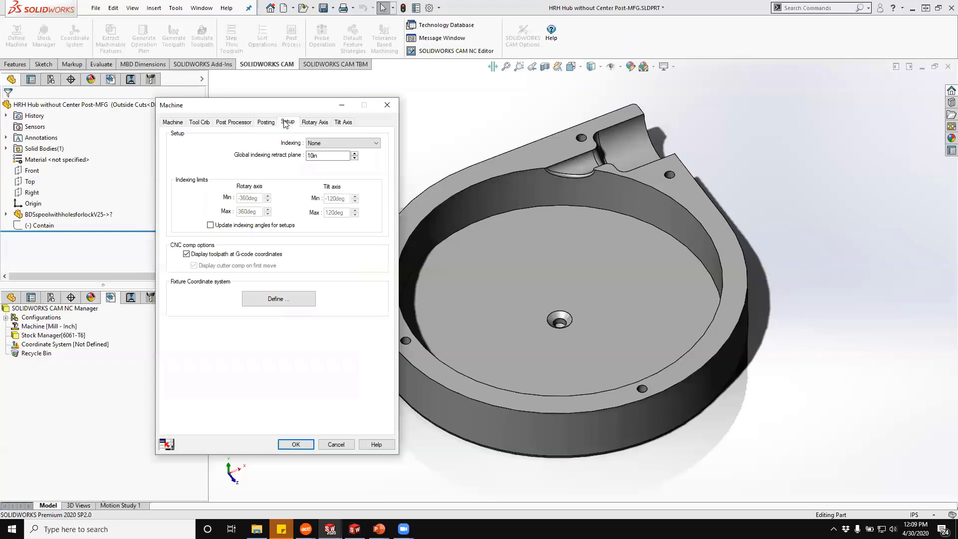
left_click(275, 299)
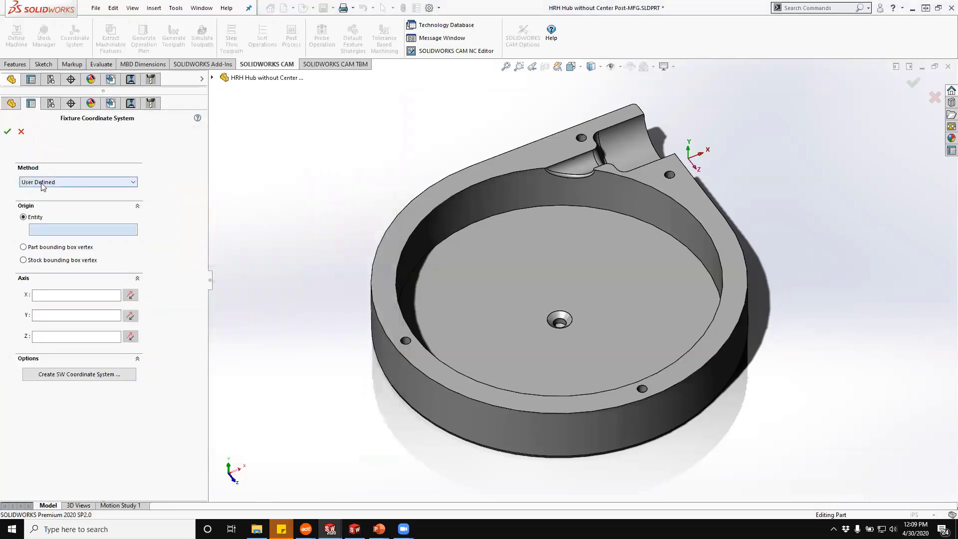
left_click(38, 182)
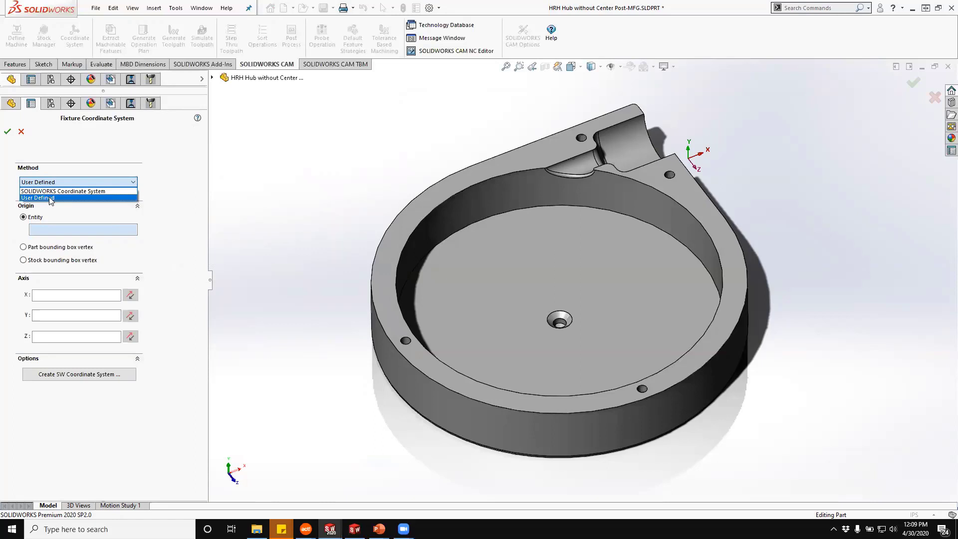
left_click(50, 198)
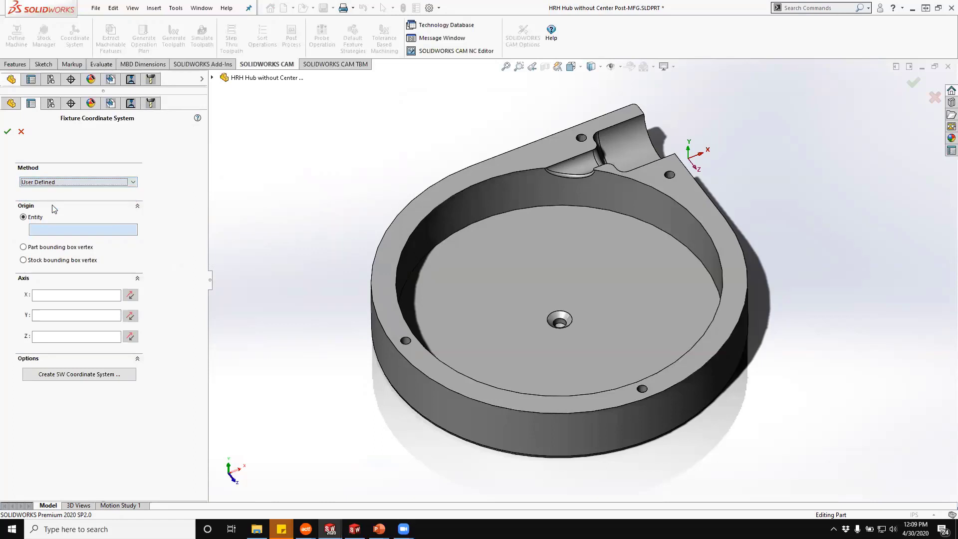
left_click(56, 249)
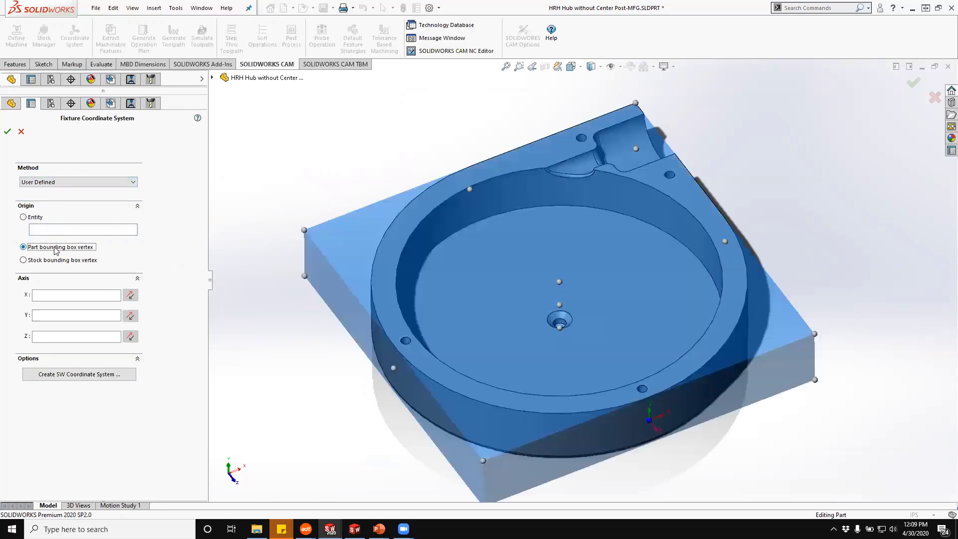
left_click(49, 261)
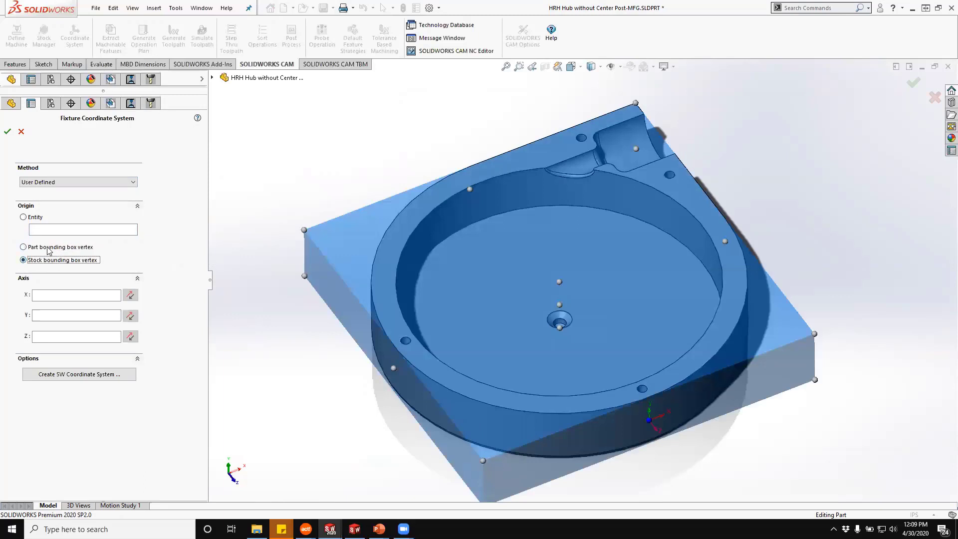
left_click(48, 251)
left_click(48, 262)
left_click(559, 281)
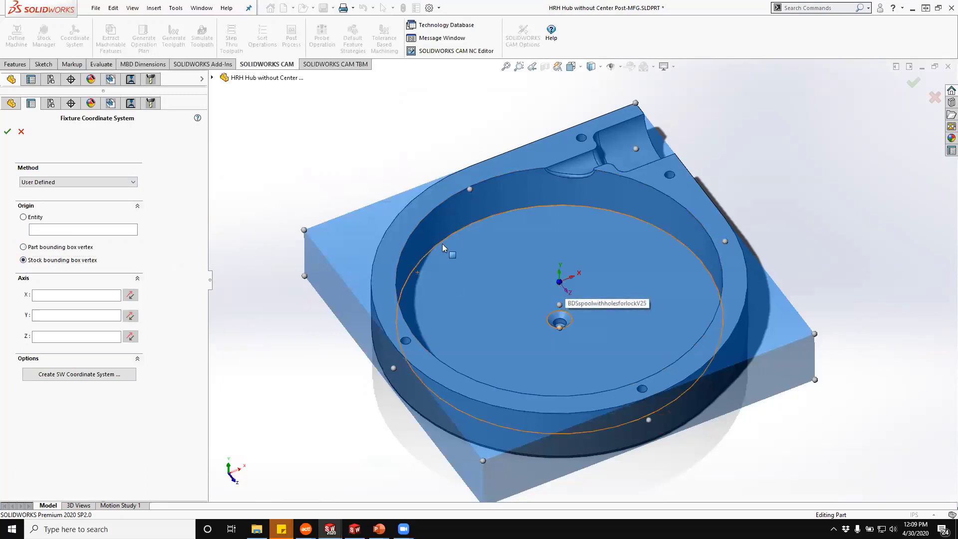
Align the fixture X and Y axes with the part's two straight upper edges, reverse Y so Z points up, and accept the machine definition.
left_click(85, 298)
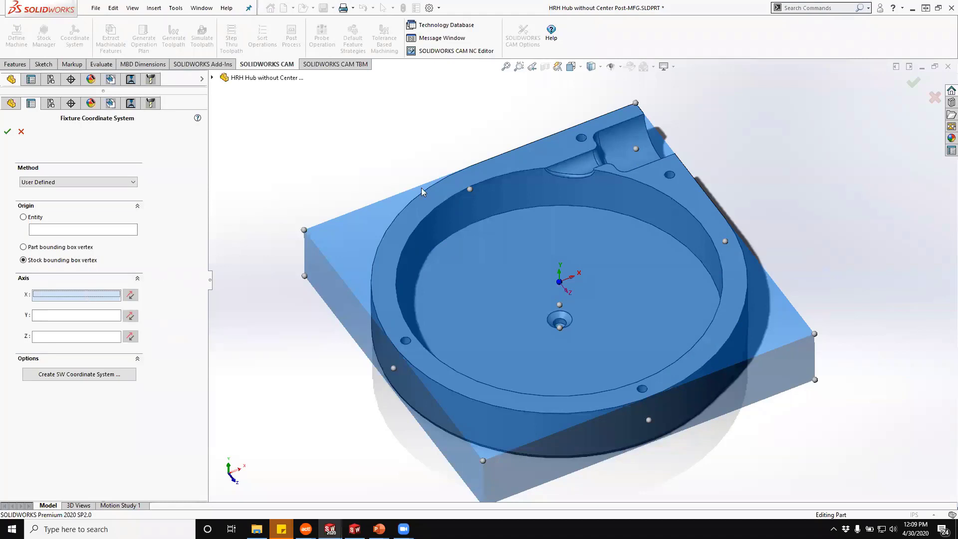
left_click(566, 134)
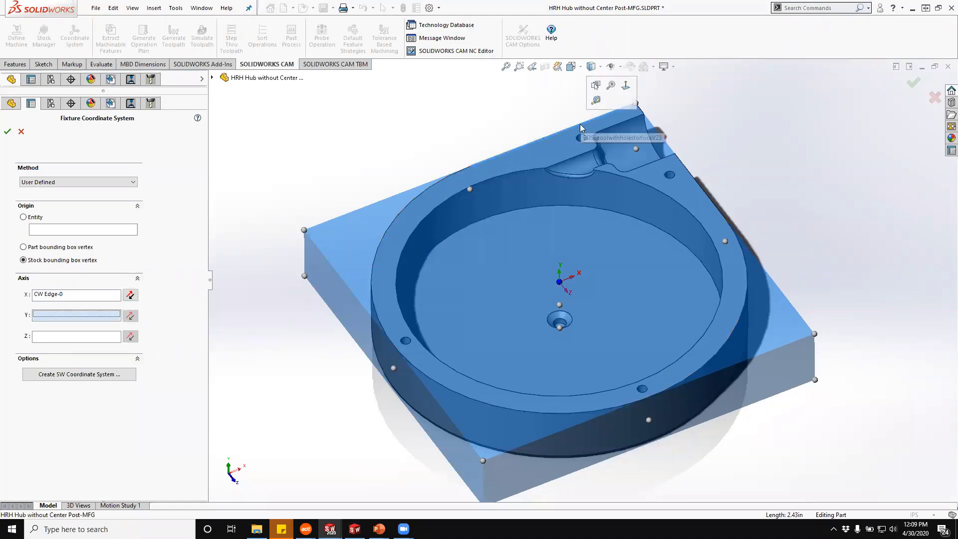
left_click(696, 182)
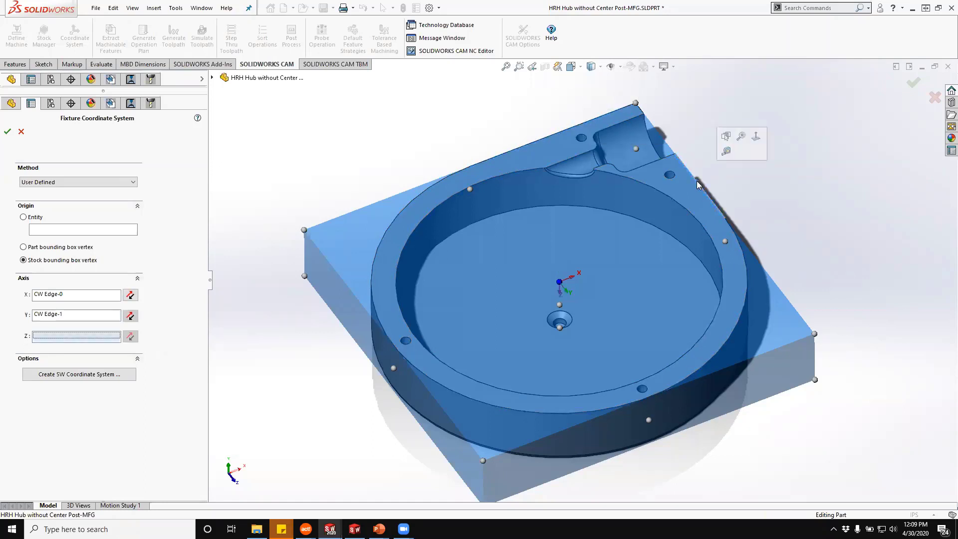
left_click(130, 315)
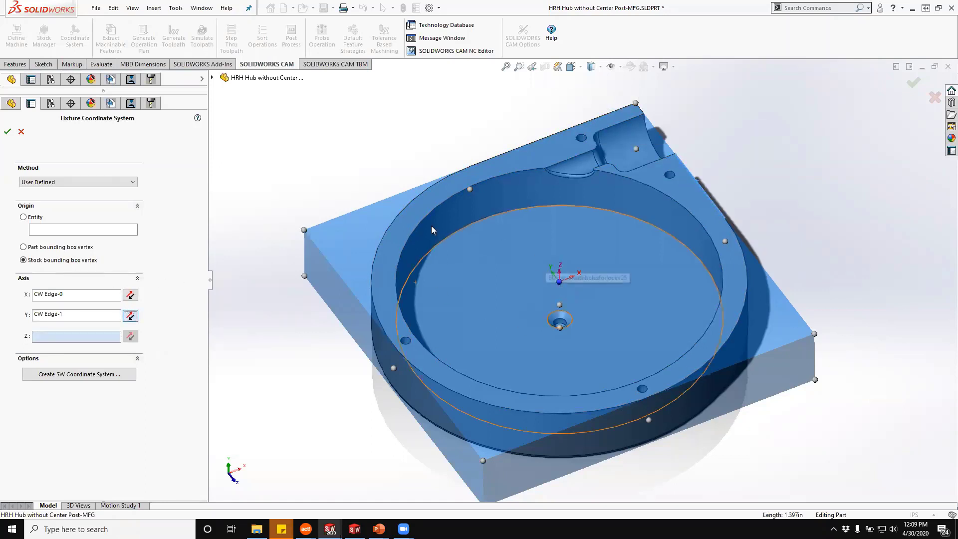
left_click(8, 132)
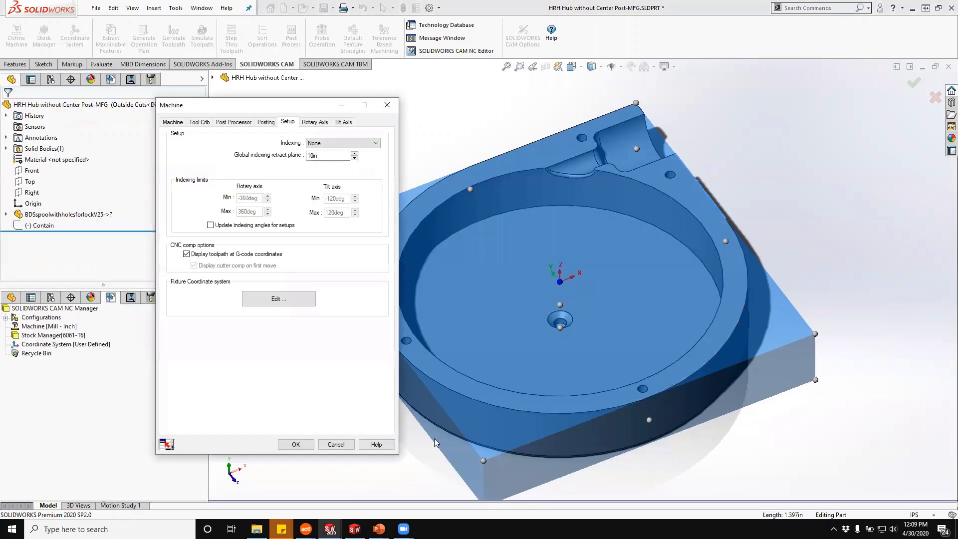
left_click(296, 444)
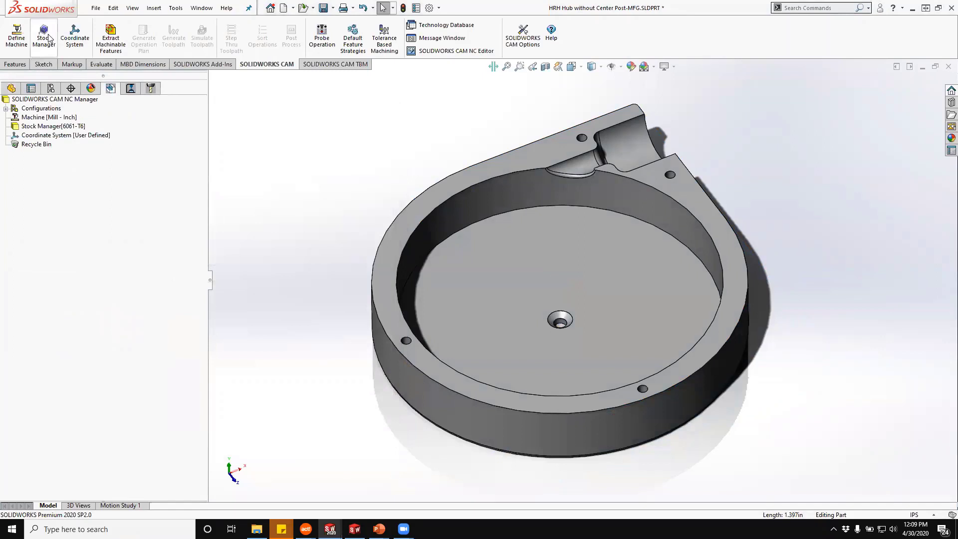
Set the bounding box stock's coordinate system to FCS in the Stock Manager.
left_click(48, 38)
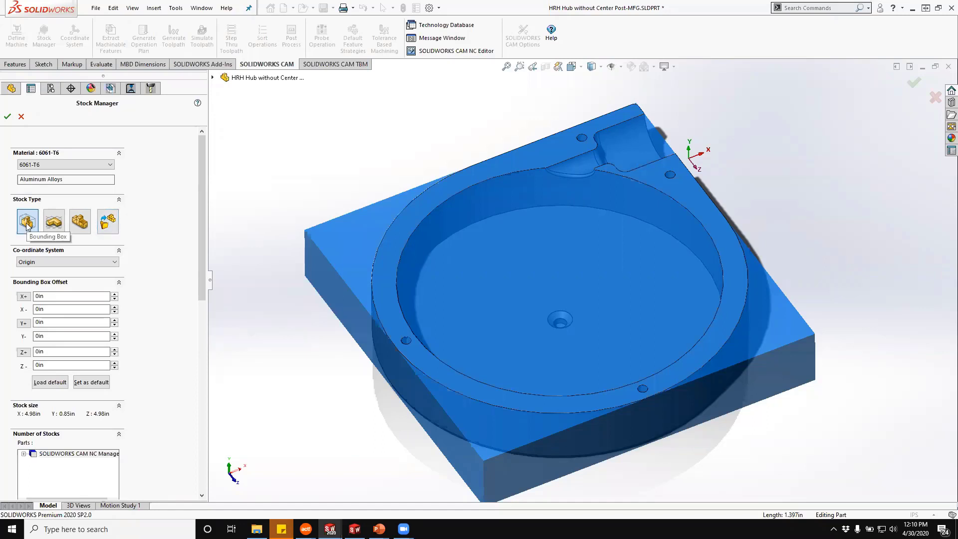
left_click(55, 262)
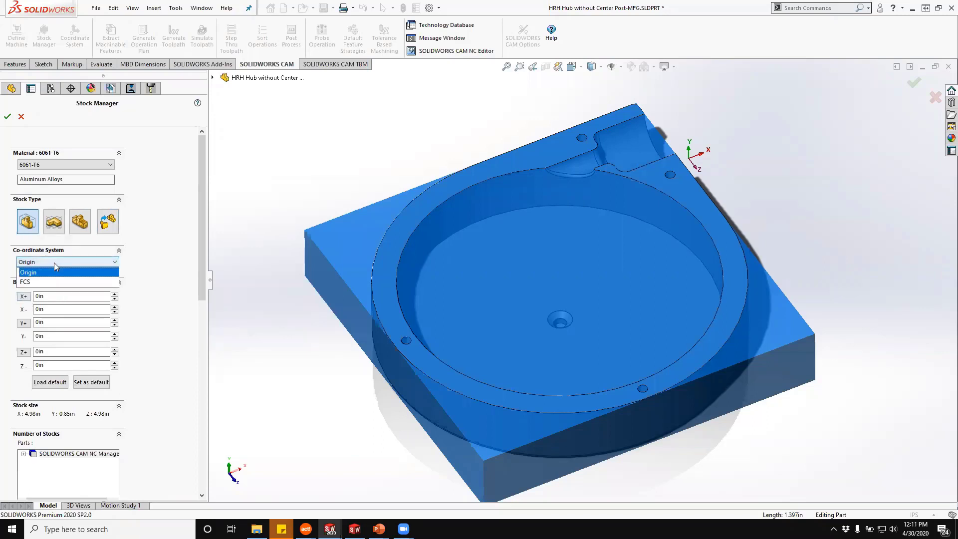
left_click(49, 282)
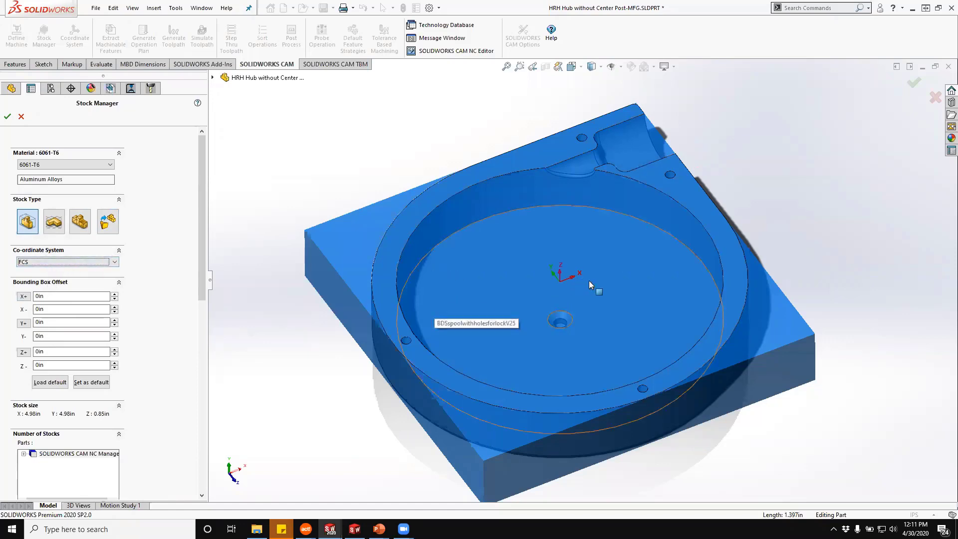
mouse_move(589, 280)
middle_mouse_down()
mouse_move(589, 262)
mouse_move(586, 283)
middle_mouse_up()
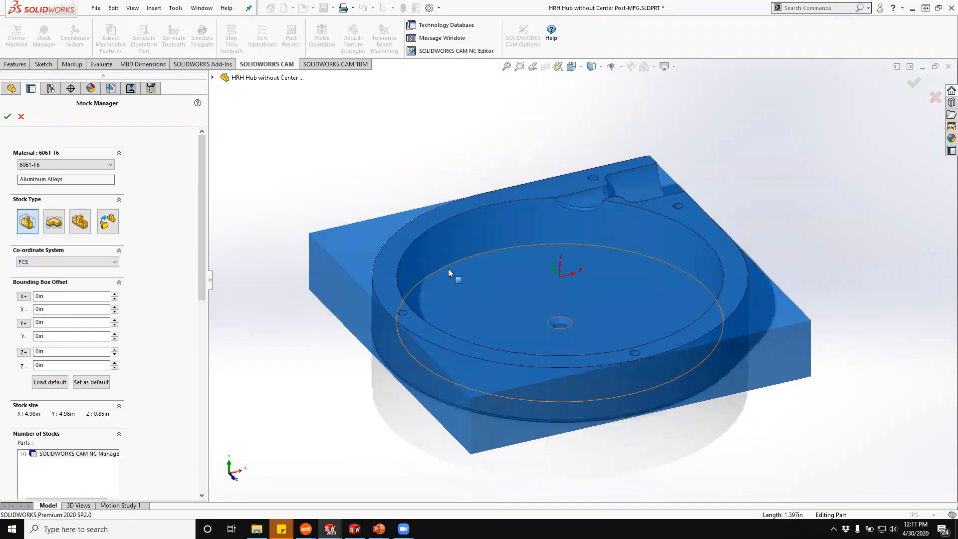
Set the stock's X+ bounding box offset to 0.05 in.
left_click(68, 298)
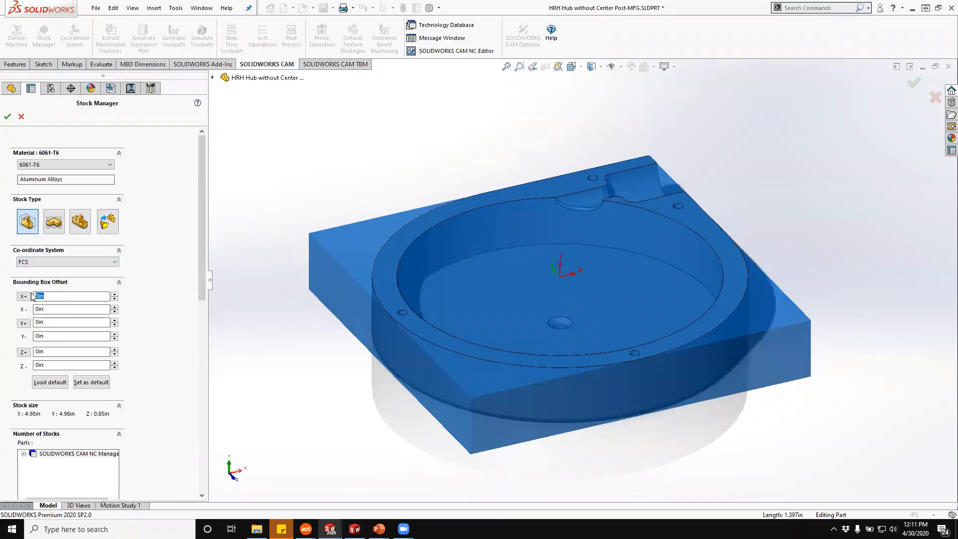
type(".05")
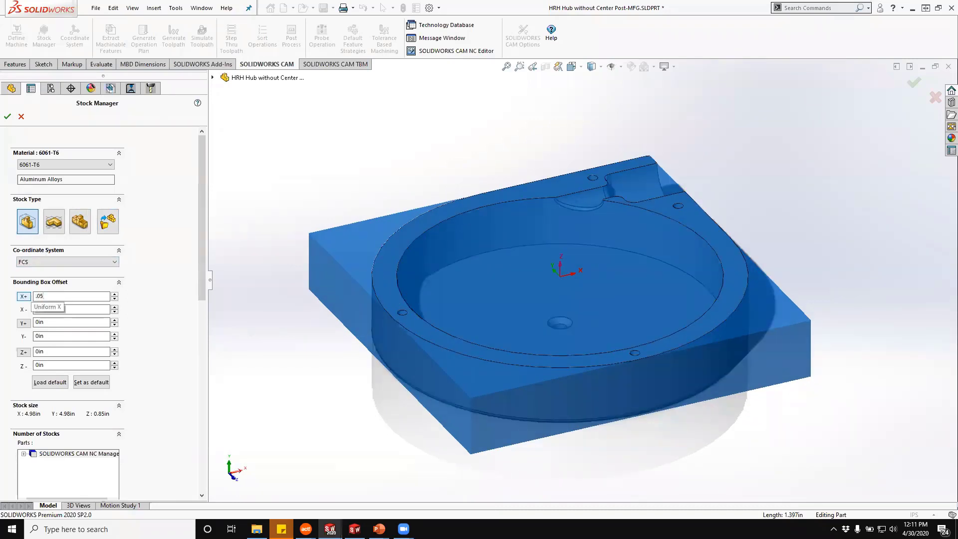
key("Return")
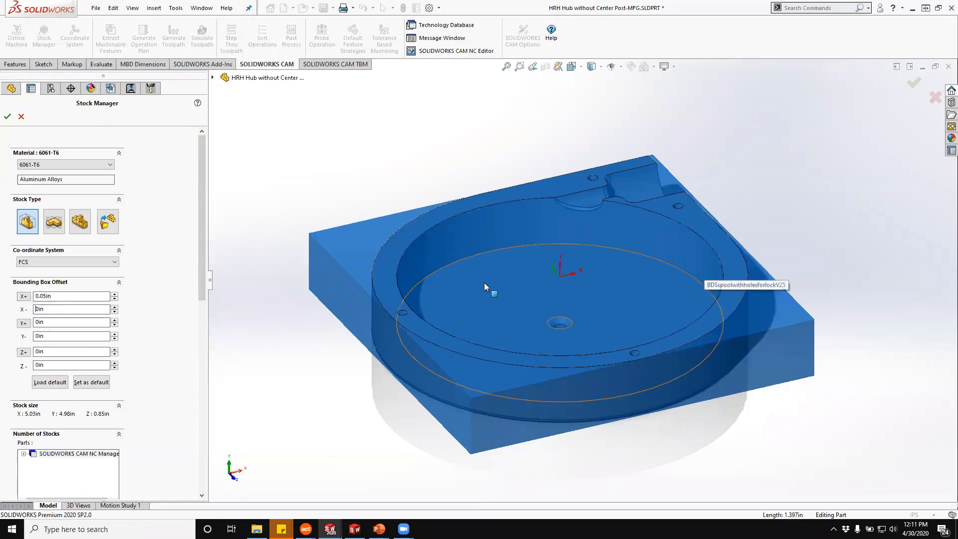
Mirror the stock's 0.05 in X+ offset to X-, and set a 0.01 in offset on both Y sides.
left_click(24, 296)
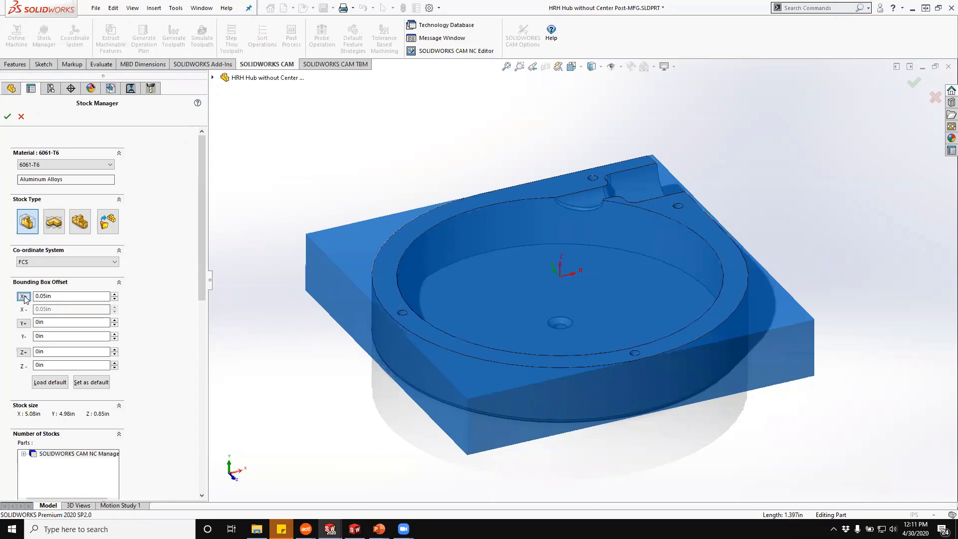
double_click(62, 322)
type(".01")
key("Return")
left_click(24, 324)
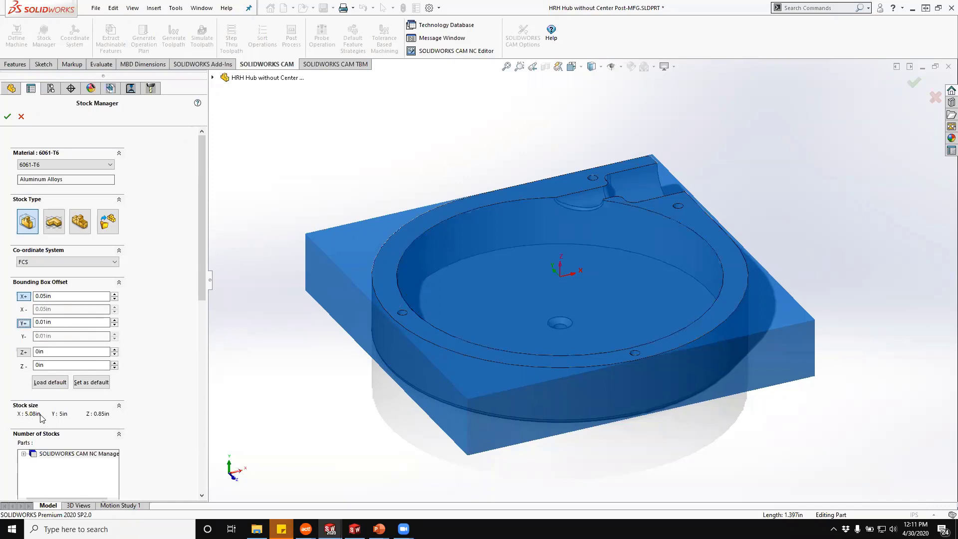
Set the stock's Z+ offset to 0.02 in and its Z- offset to 0.13 in, and accept the stock definition.
double_click(55, 354)
type("0.02")
key("Tab")
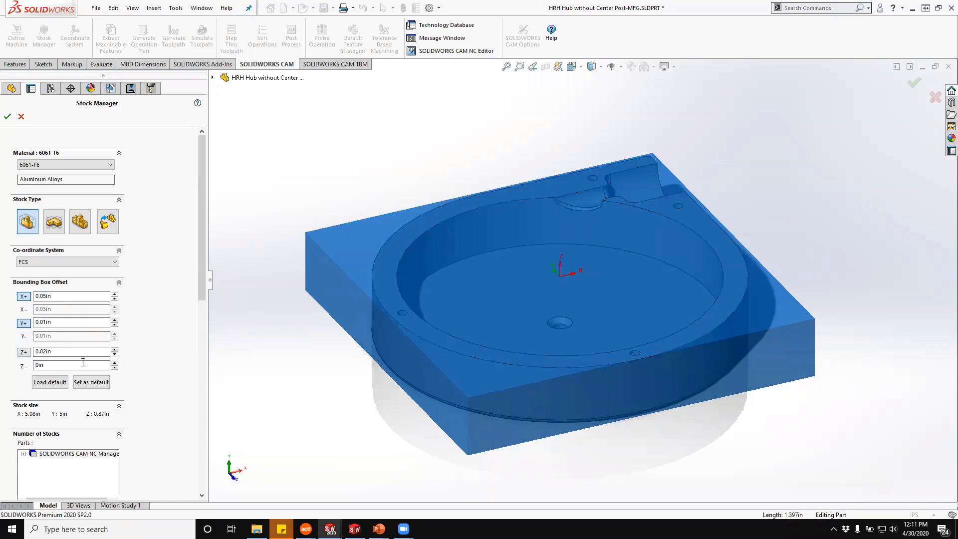
type(".12")
key("Tab")
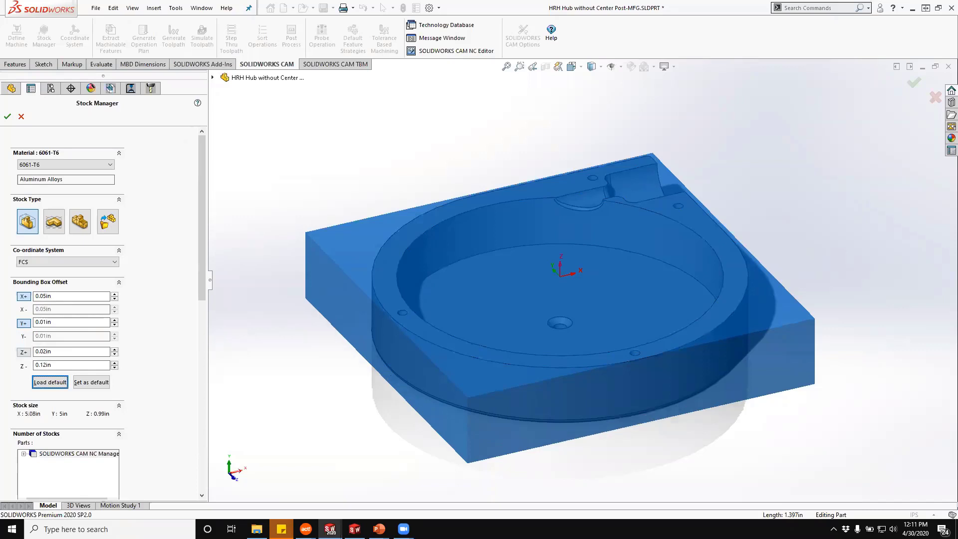
left_click(43, 366)
key("Delete")
type("3")
key("Tab")
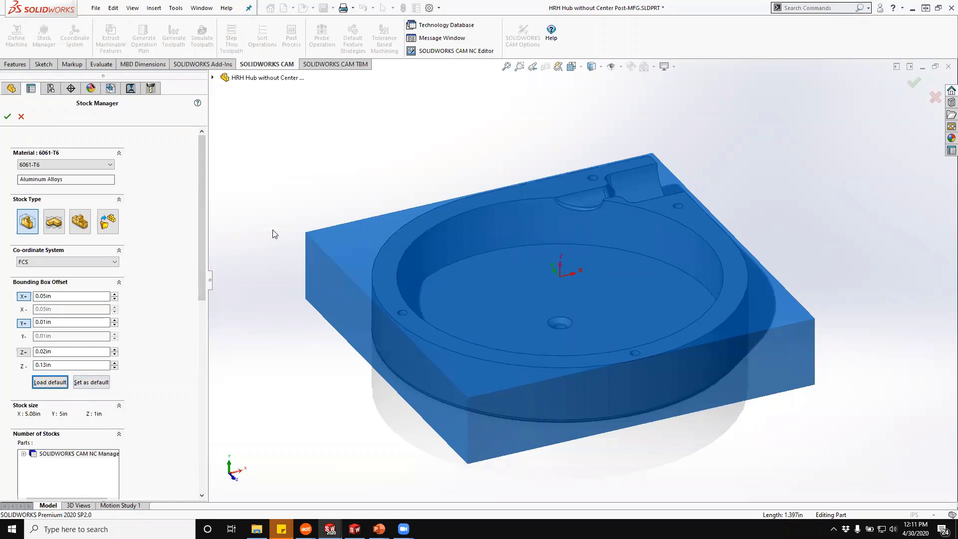
left_click(7, 117)
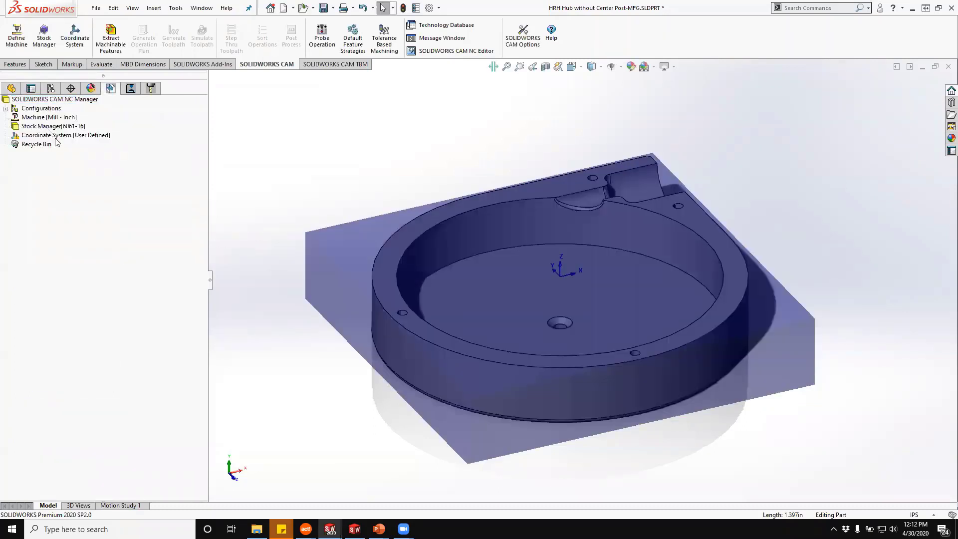
Edit the fixture coordinate system to put its origin on the stock bounding box's top centre vertex, and accept it.
right_click(55, 138)
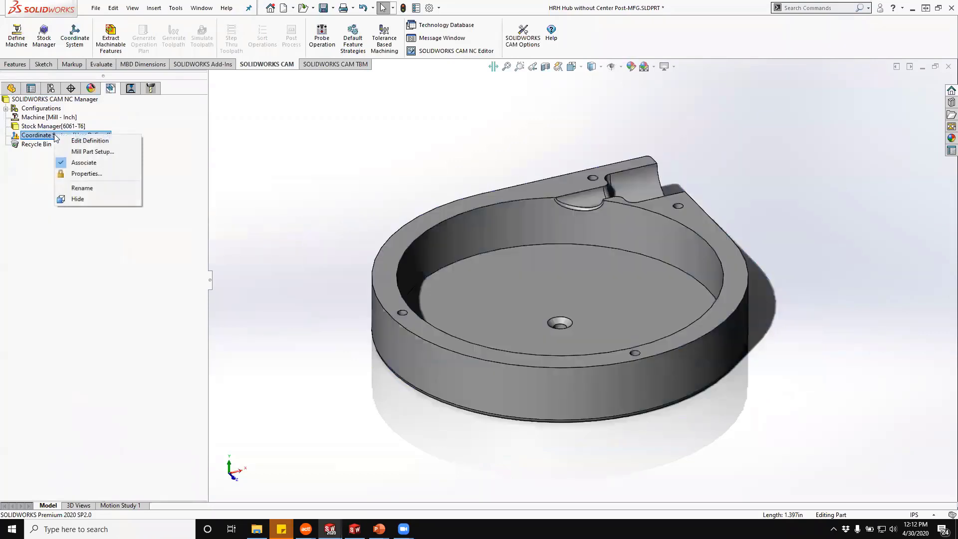
left_click(100, 142)
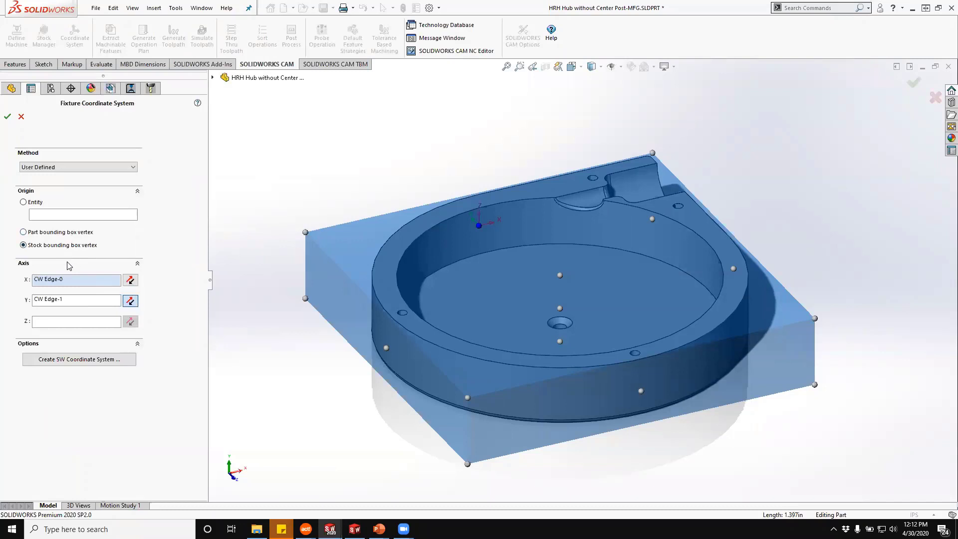
left_click(560, 276)
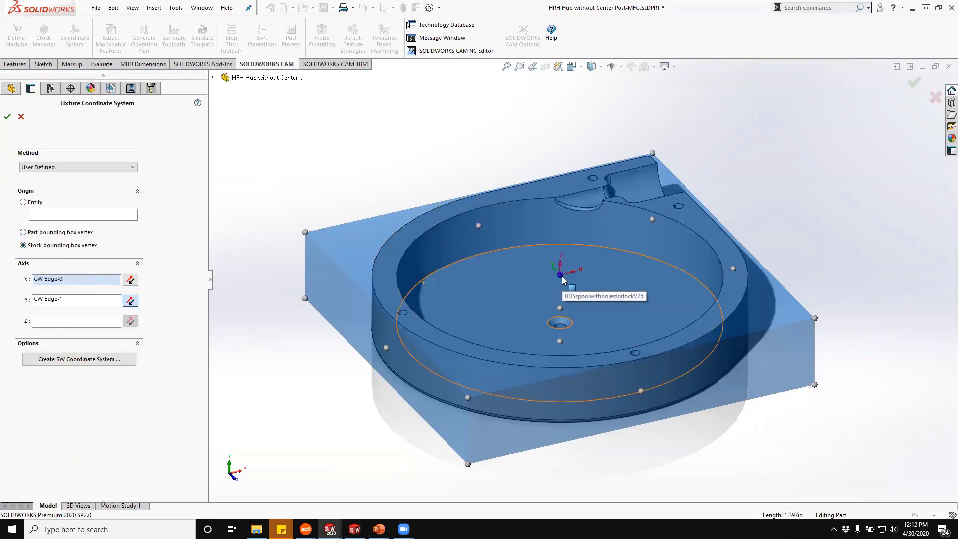
left_click(7, 116)
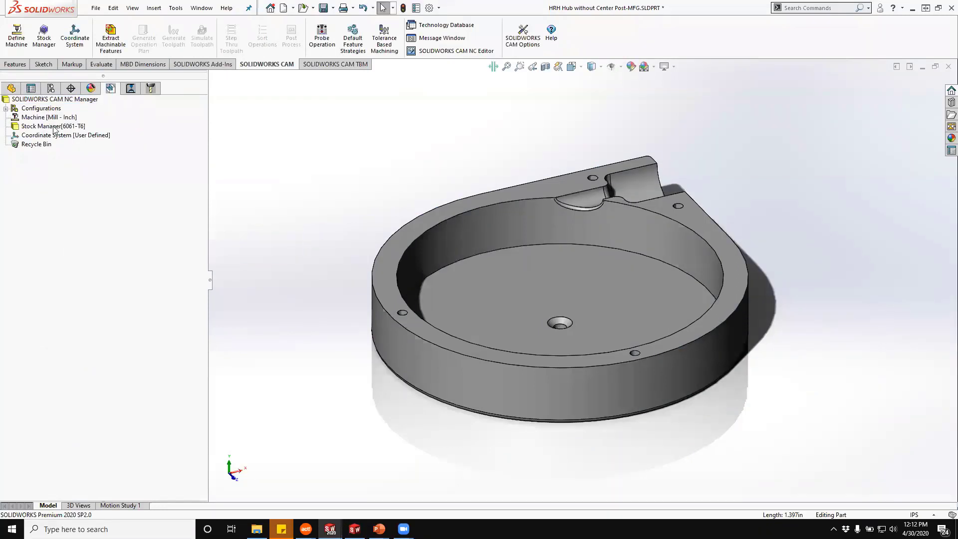
mouse_move(54, 130)
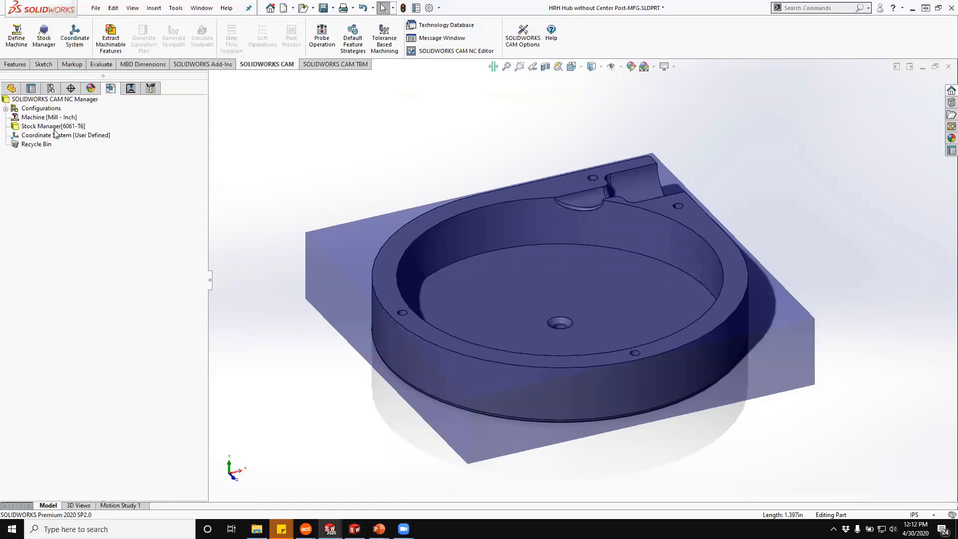
View the tool crib, and enable Part perimeter extraction with the Open pocket type in the CAM mill feature options.
left_click(150, 88)
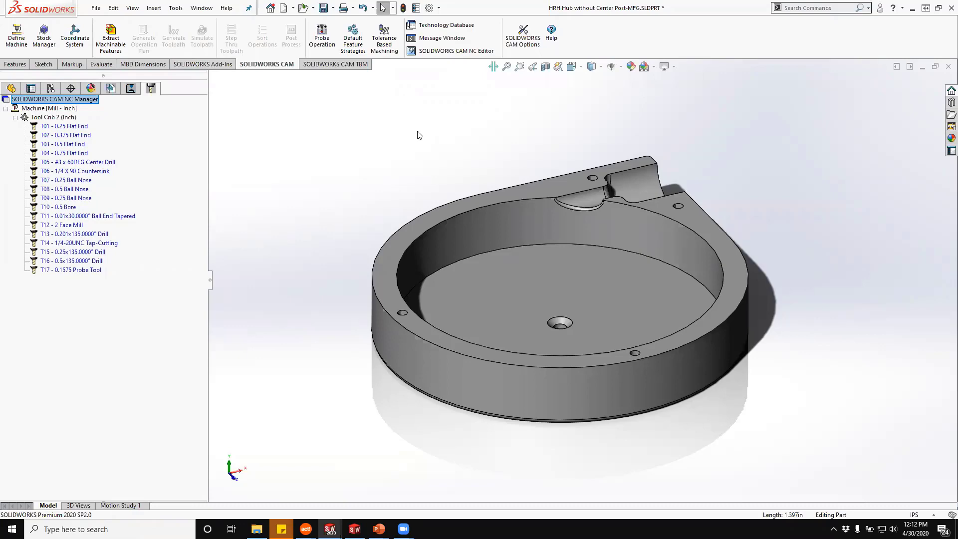
left_click(531, 46)
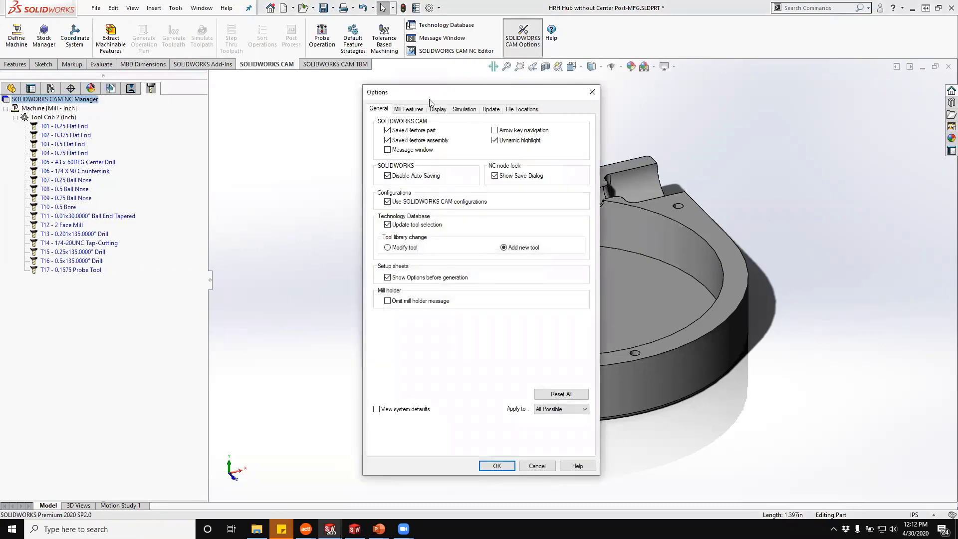
left_click(408, 110)
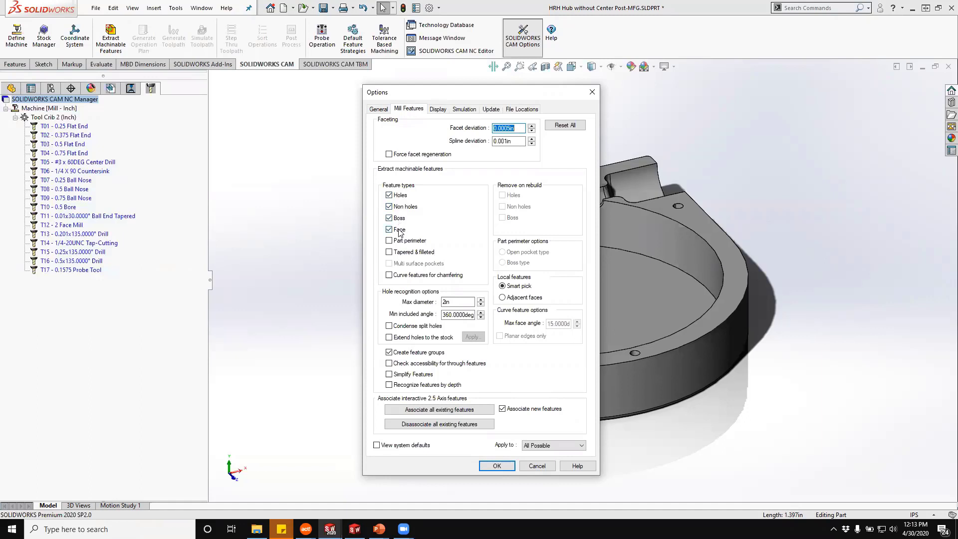
left_click(390, 241)
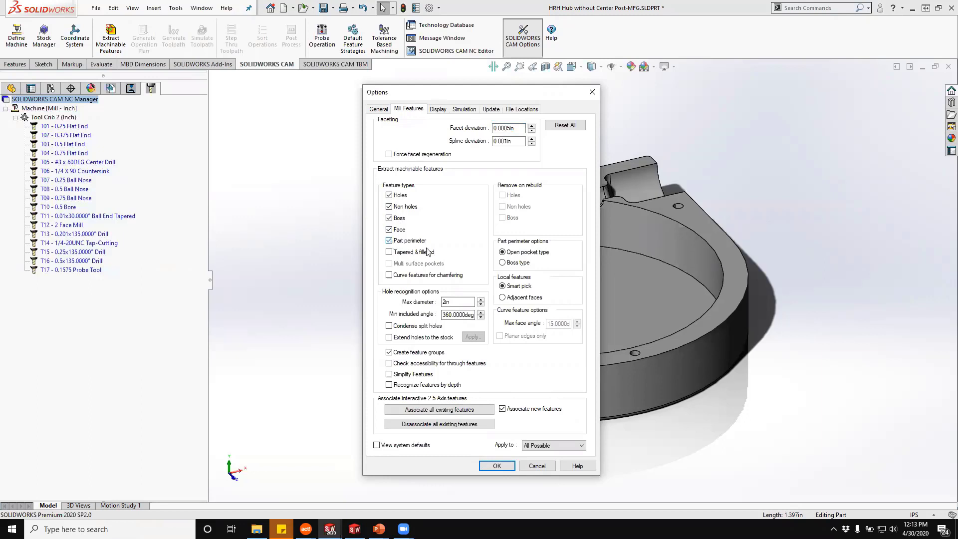
left_click(514, 264)
Set hole recognition to a 0.75 in maximum diameter and 181 degree minimum included angle, enabling Condense split holes and Extend holes to the stock.
left_click_drag(465, 301, 440, 302)
type(".75")
key("Tab")
type("181")
key("Tab")
left_click(401, 339)
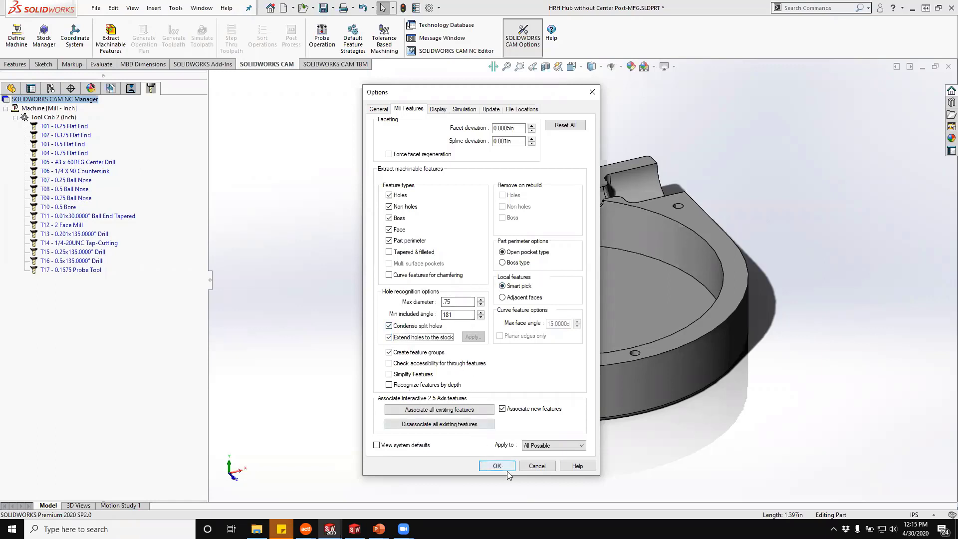
Accept the CAM options with Apply to set to All Possible, and extract the part's machinable features.
left_click(567, 445)
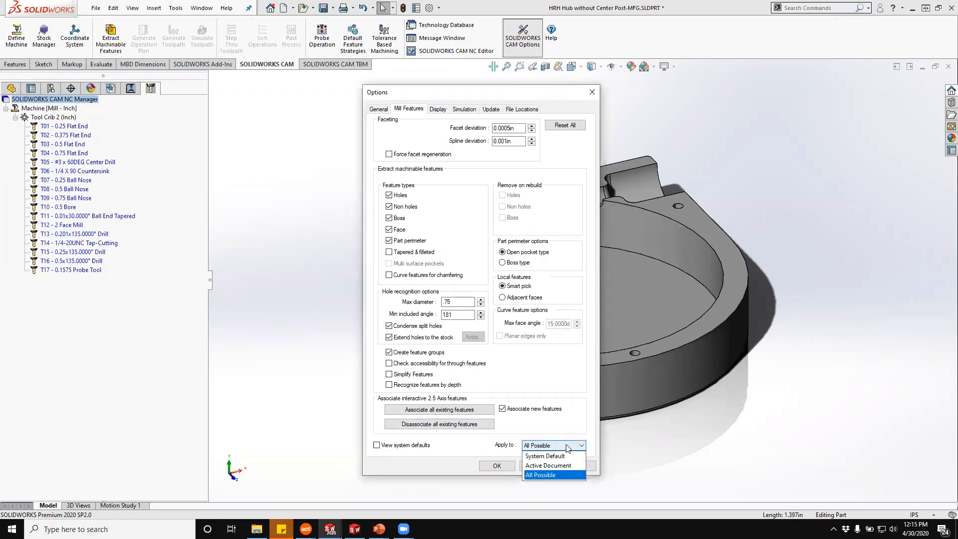
left_click(550, 475)
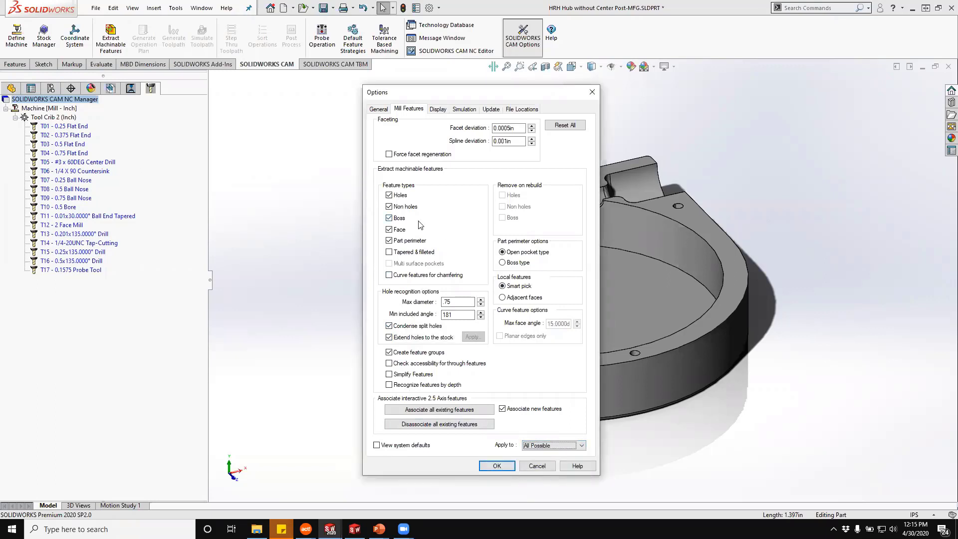
left_click(491, 469)
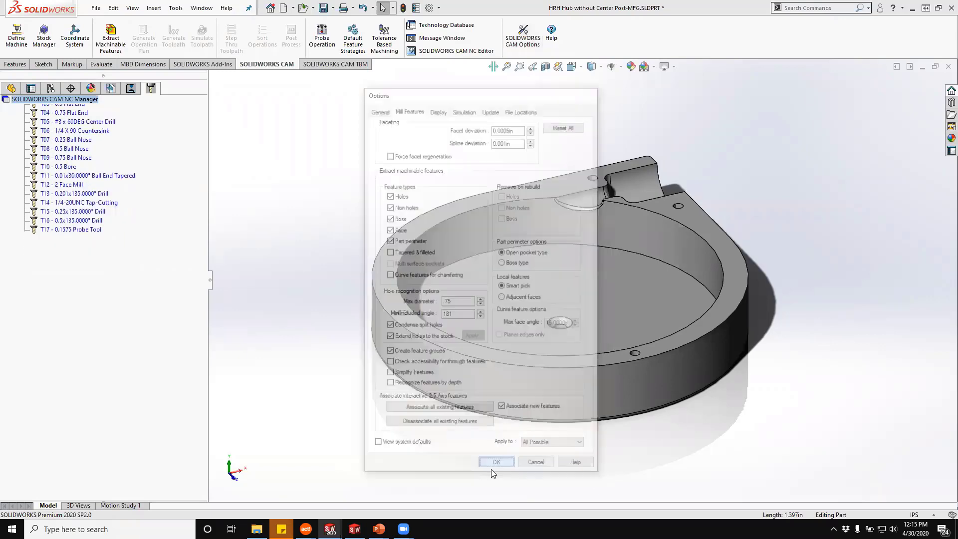
left_click(110, 89)
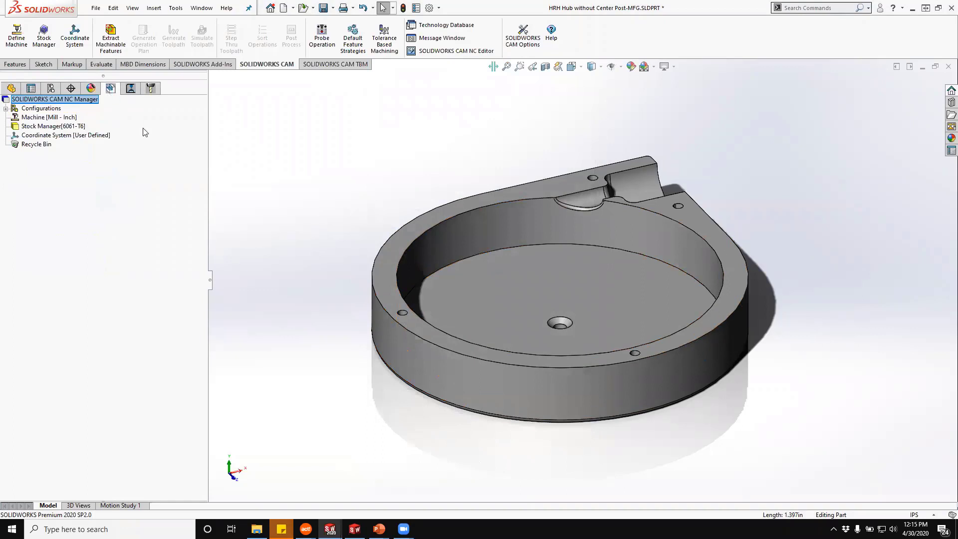
left_click(117, 39)
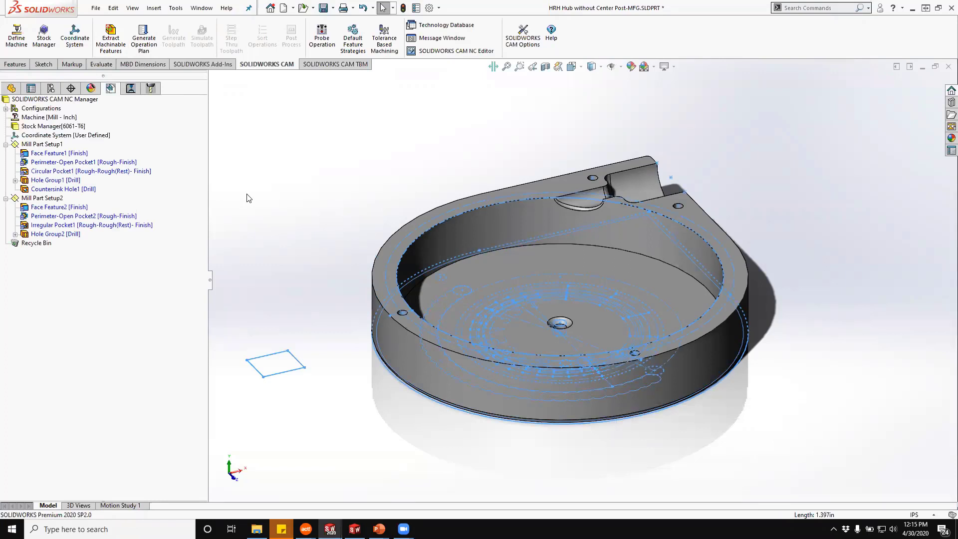
Examine the first mill part setup's machining direction and its face feature's extent relative to the part.
left_click(31, 145)
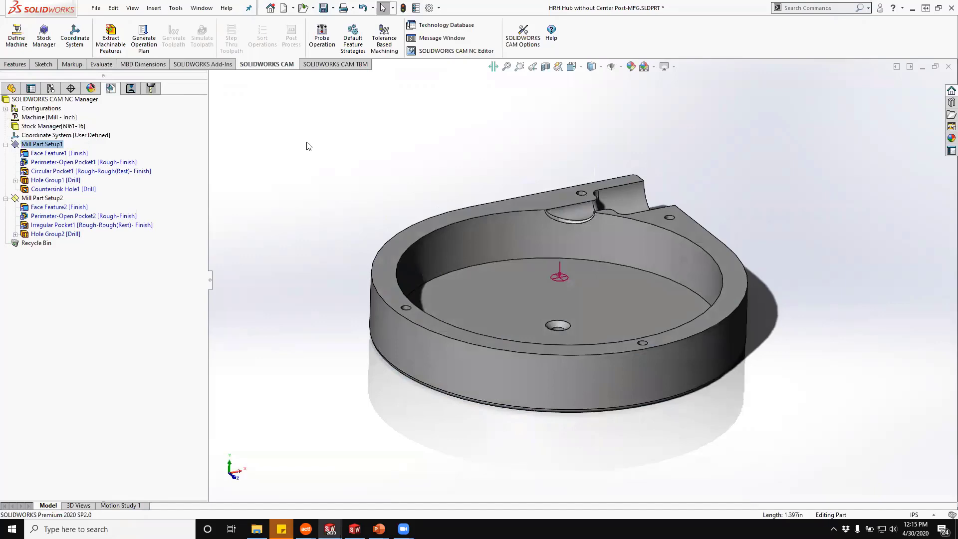
middle_click_drag(308, 146, 300, 80)
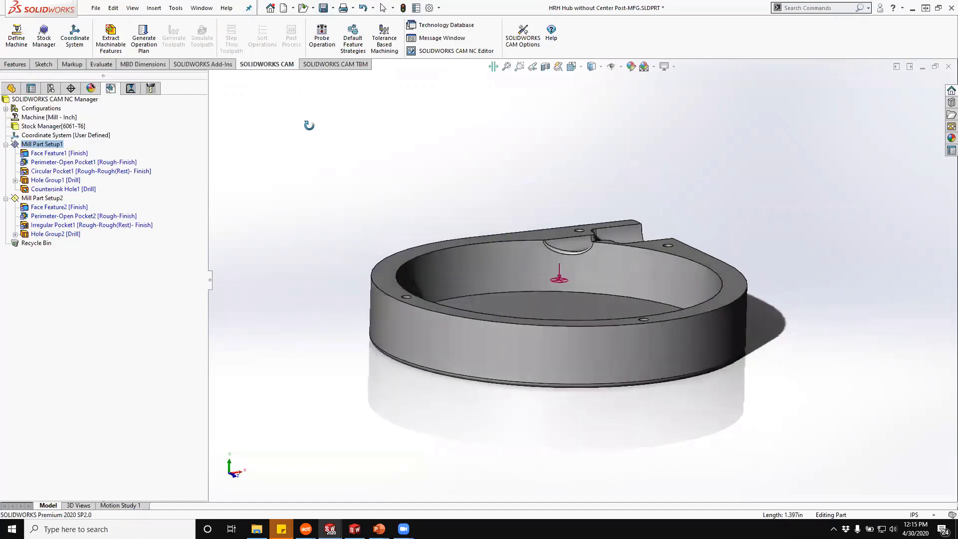
left_click(49, 158)
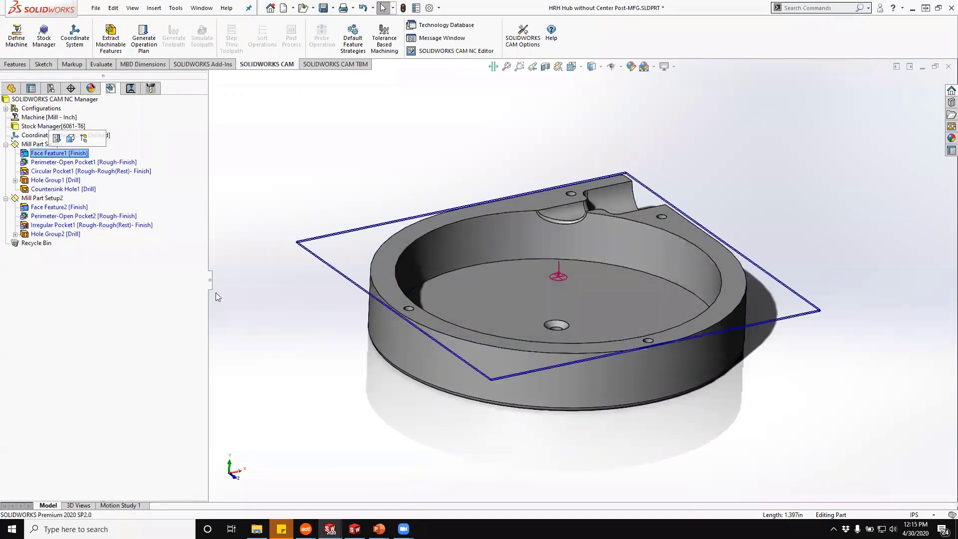
middle_click_drag(306, 297, 323, 280)
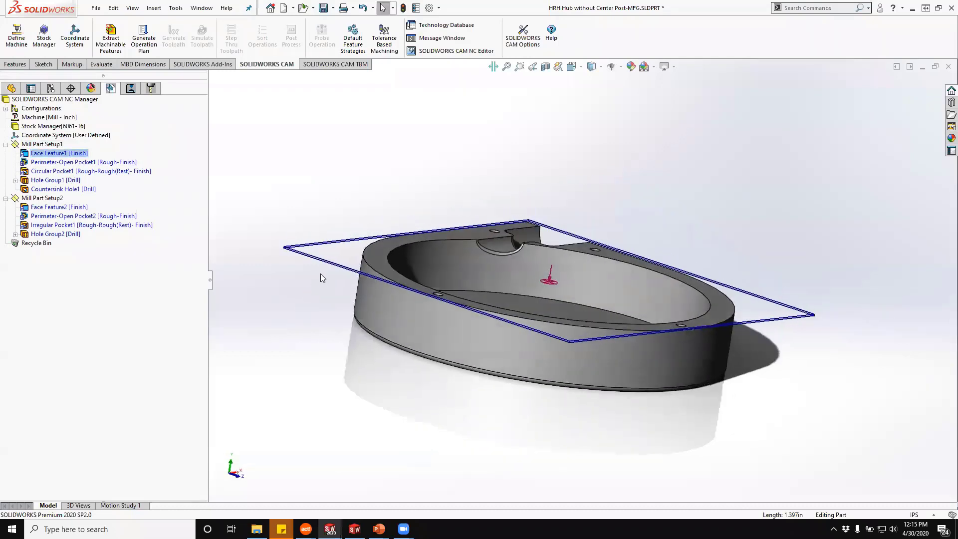
scroll(324, 270, "down", 3)
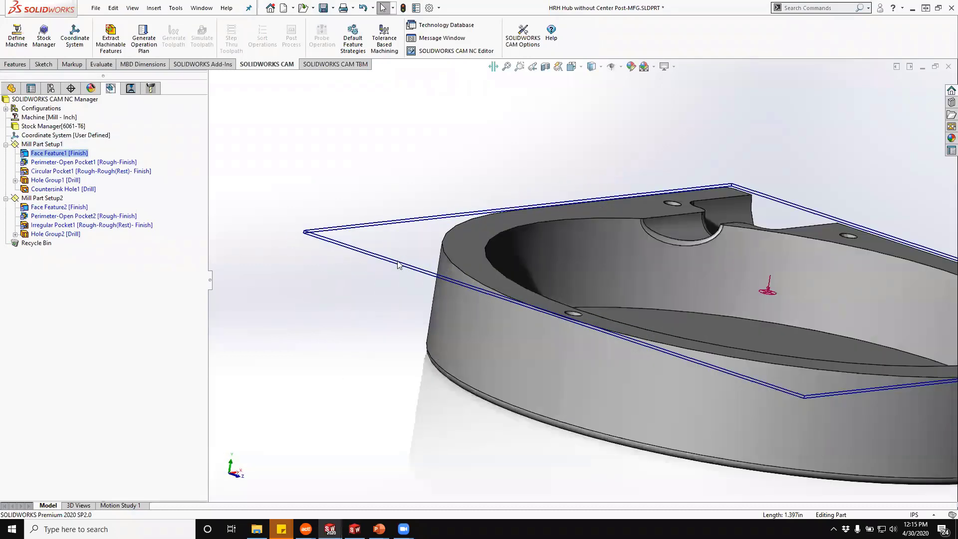
scroll(494, 269, "up", 3)
middle_click_drag(541, 274, 510, 299)
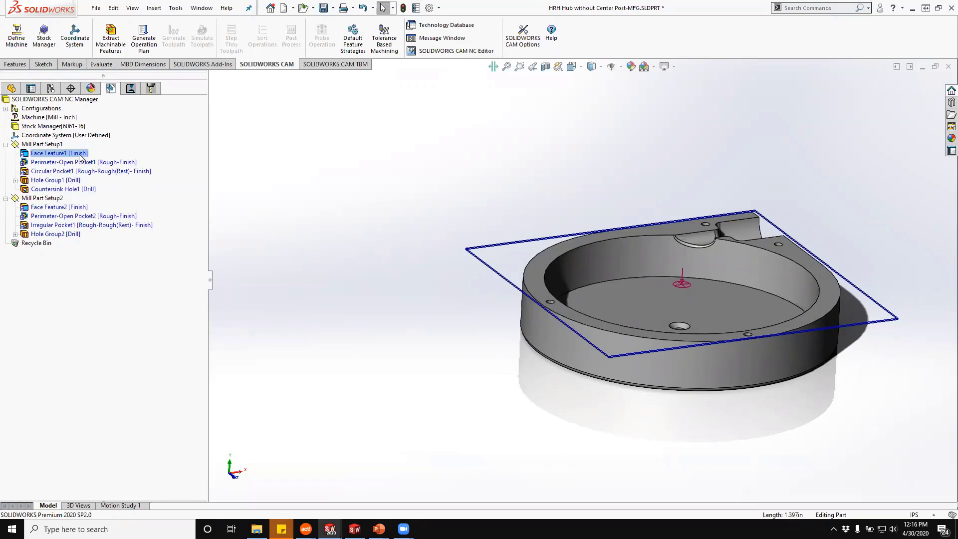
Examine the depth and boundary of the first setup's perimeter open pocket from several angles.
left_click(62, 165)
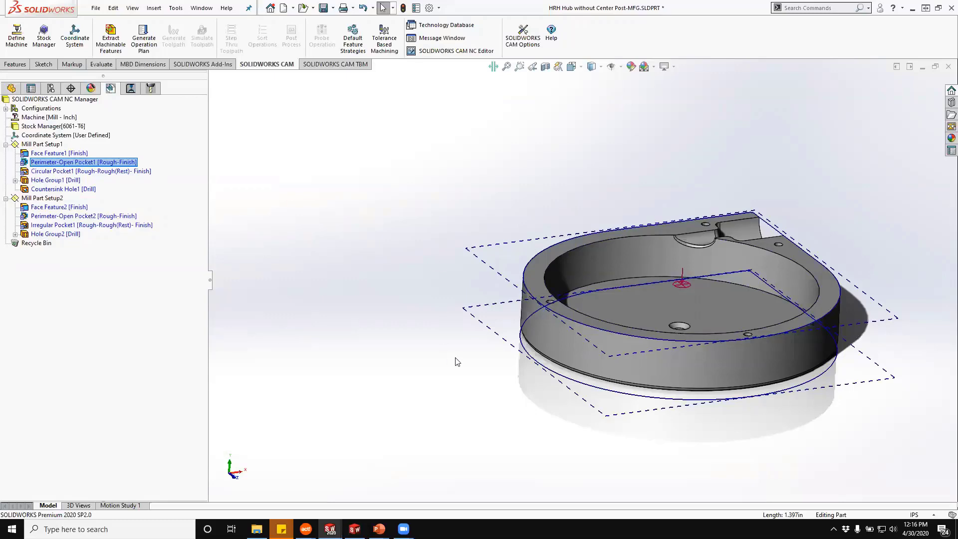
middle_click_drag(458, 362, 505, 318)
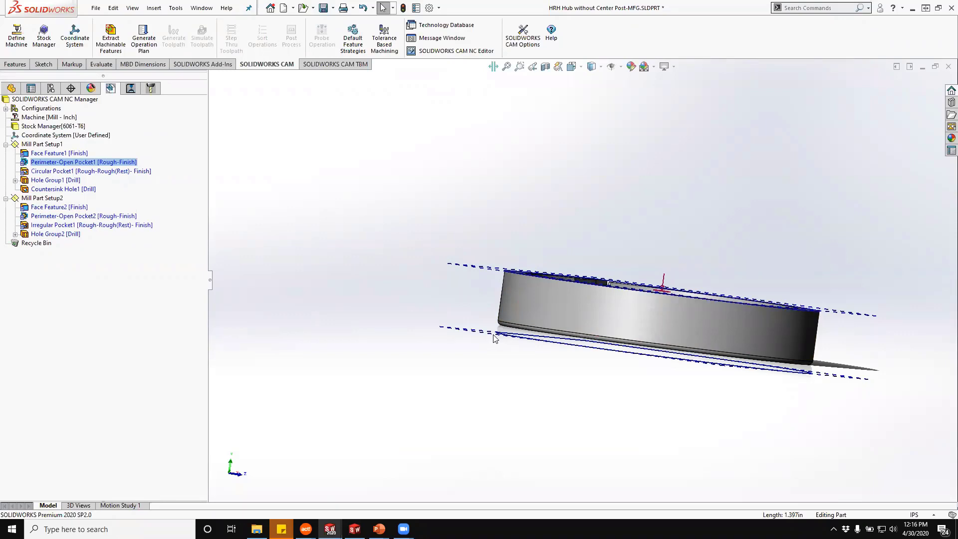
middle_click_drag(524, 370, 801, 333)
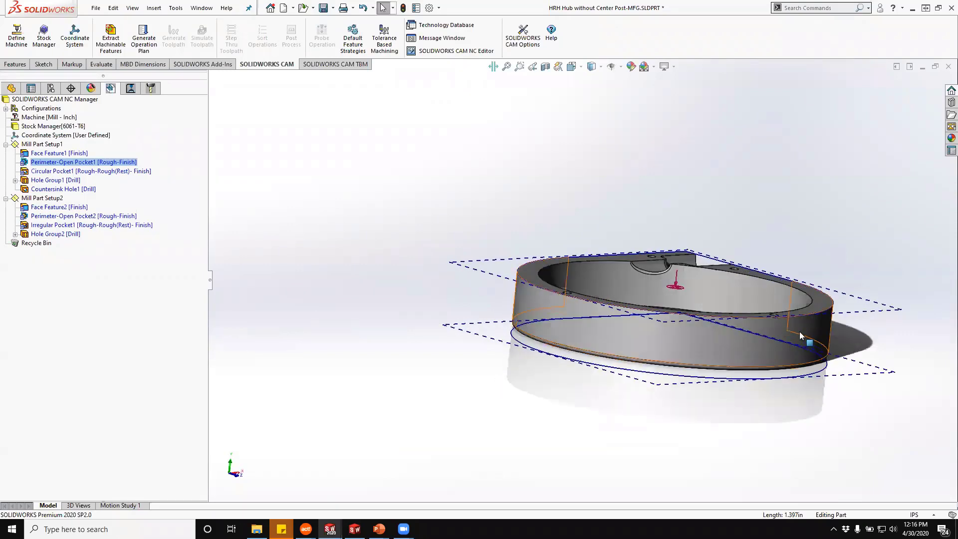
scroll(808, 324, "up", 2)
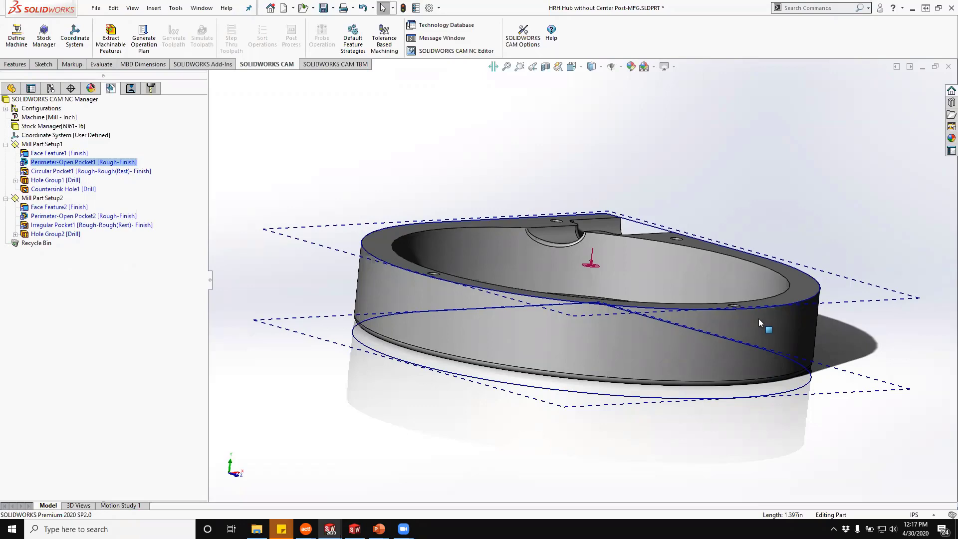
middle_click_drag(759, 318, 721, 311)
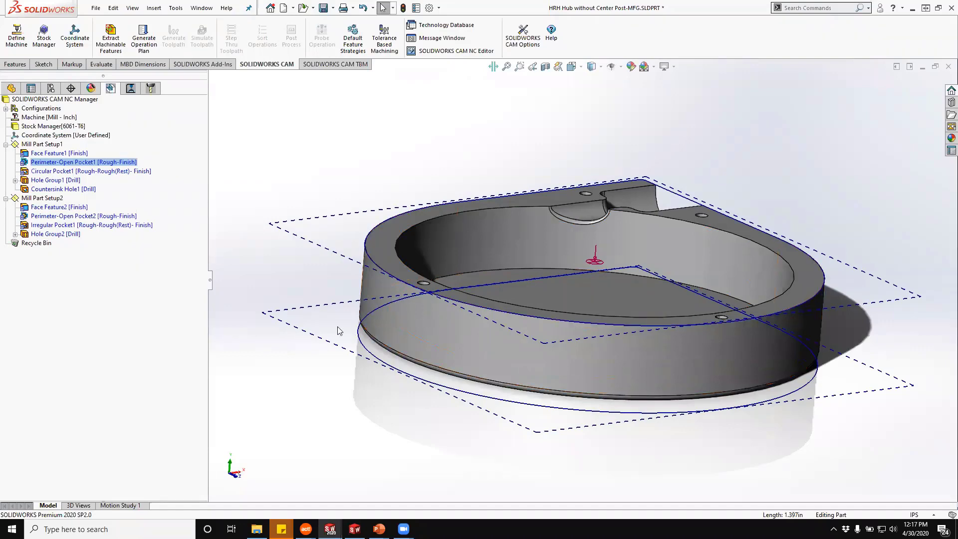
middle_click_drag(676, 388, 733, 384)
middle_click_drag(612, 387, 572, 409)
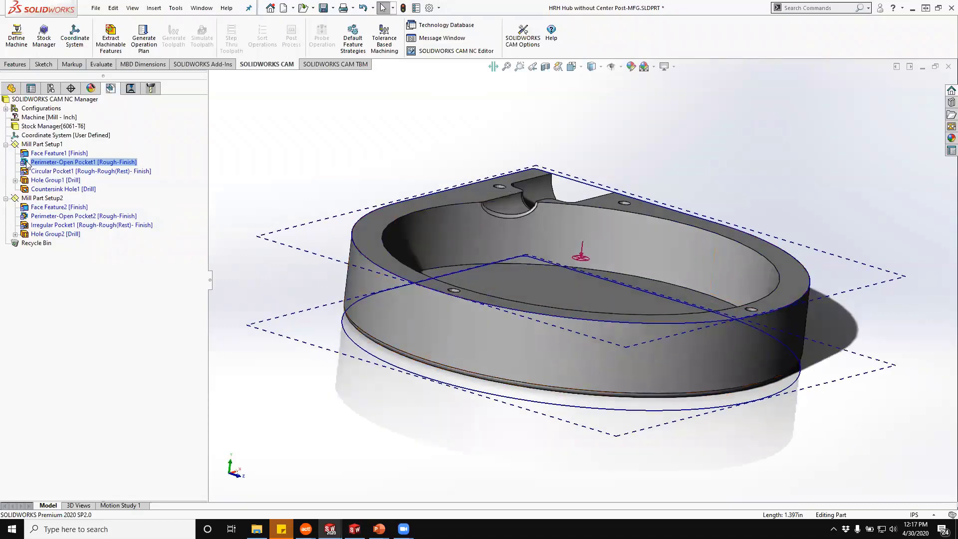
Set the first setup's perimeter open pocket to end at the bottom of the part with a 0.005 in offset.
right_click(28, 161)
left_click(56, 168)
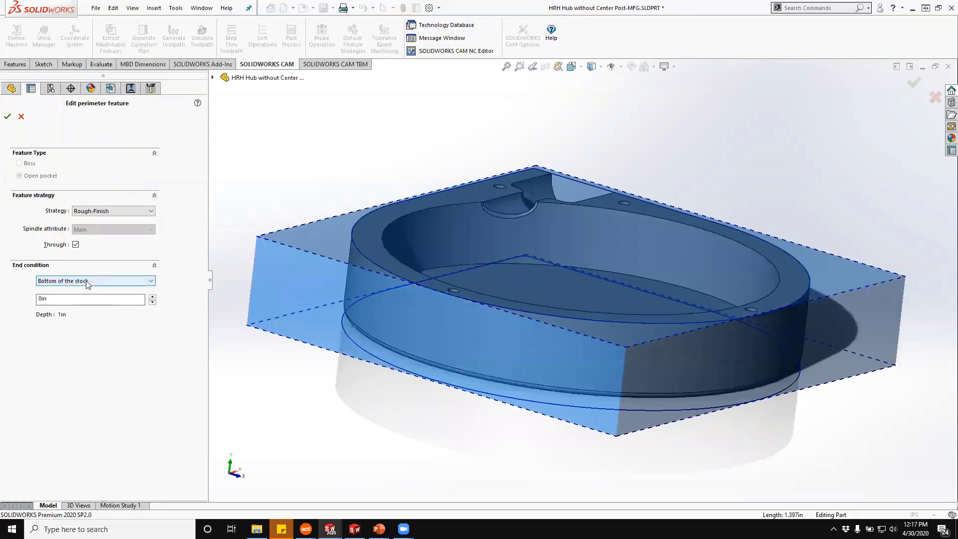
left_click(89, 282)
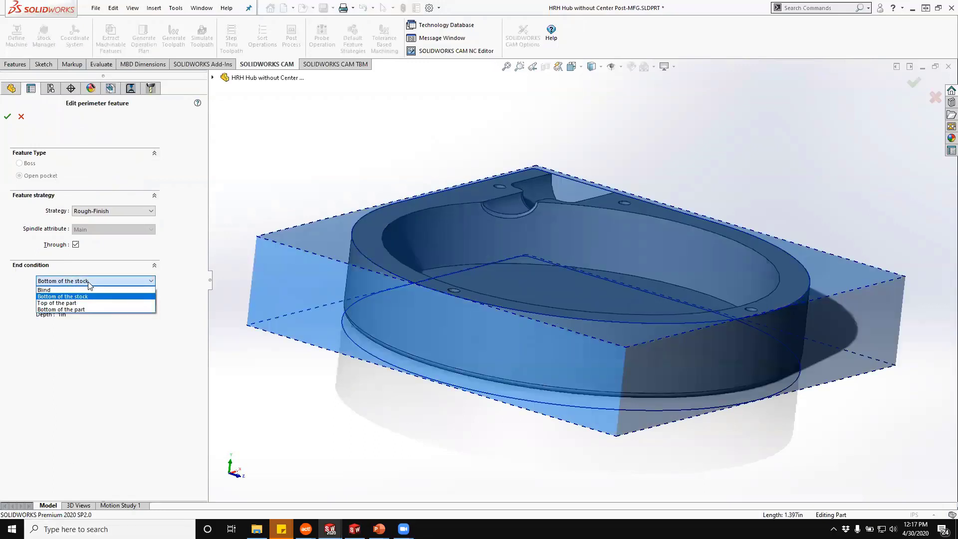
left_click(98, 310)
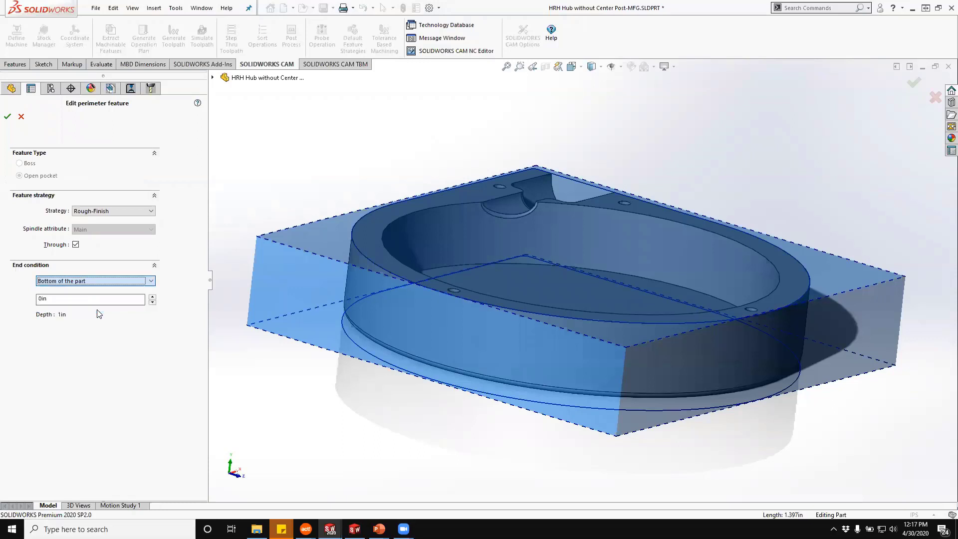
key("Tab")
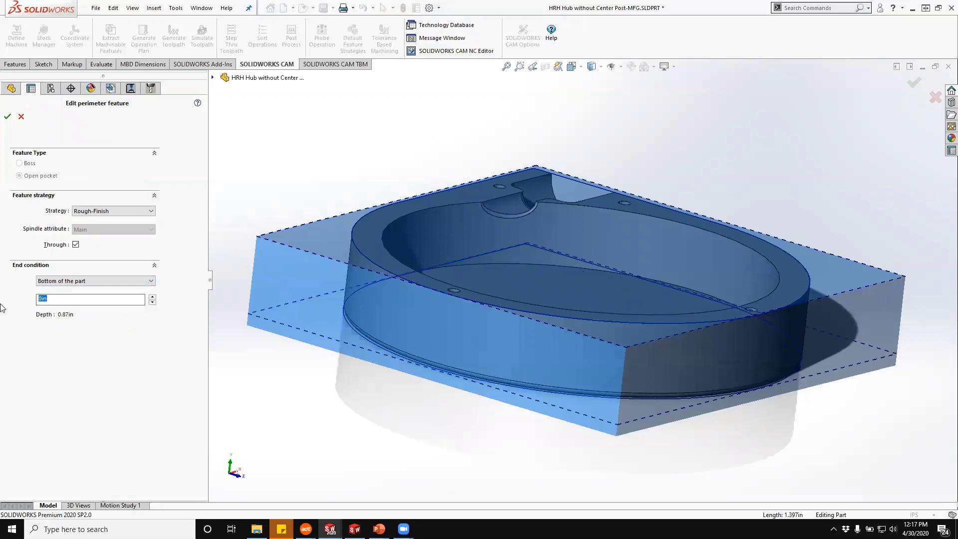
type(".005")
key("Tab")
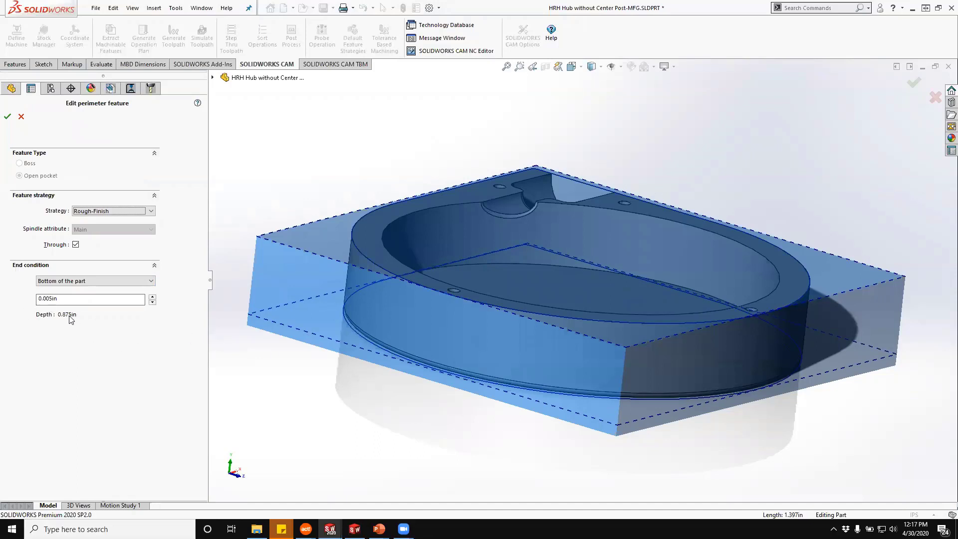
middle_click_drag(379, 395, 375, 361)
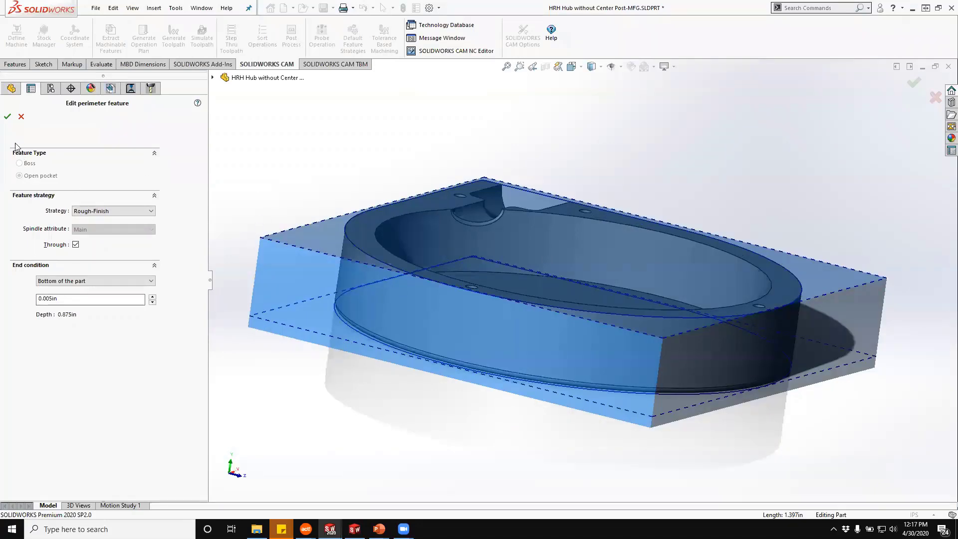
left_click(7, 117)
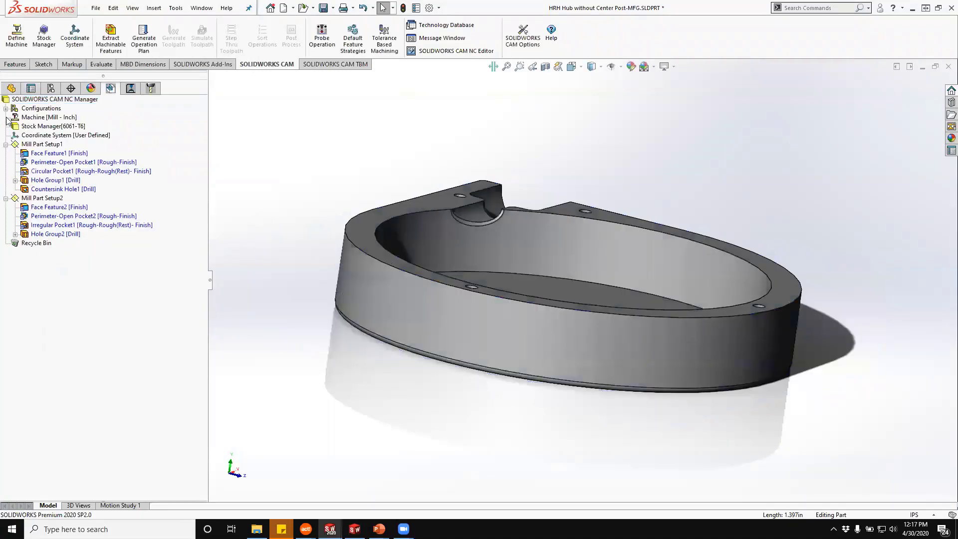
Examine the extents of the first setup's circular pocket and the hole locations in its hole group.
left_click(55, 172)
middle_click_drag(352, 216, 363, 287)
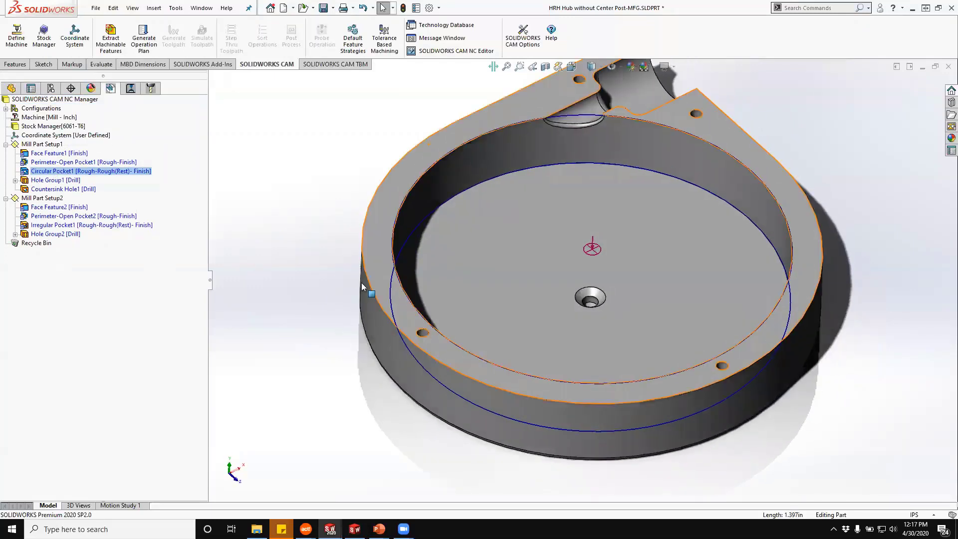
left_click(49, 181)
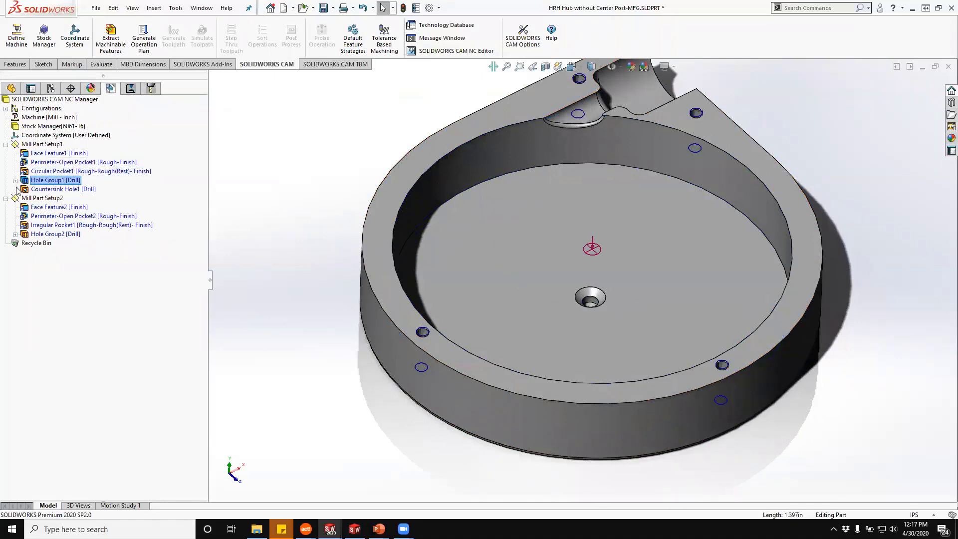
scroll(690, 171, "down", 3)
scroll(691, 170, "up", 1)
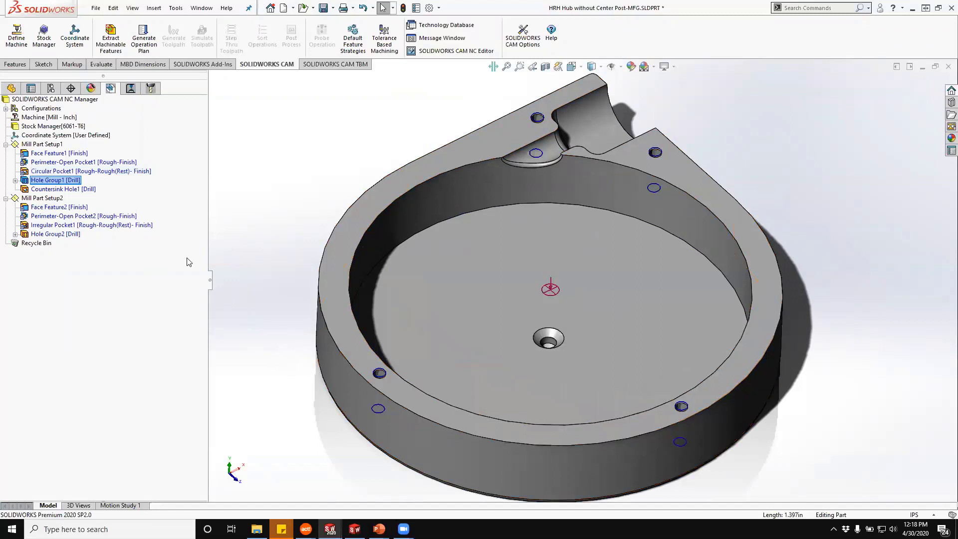
Change the first setup's hole group strategy to Thread and use the tap rolling method.
right_click(61, 184)
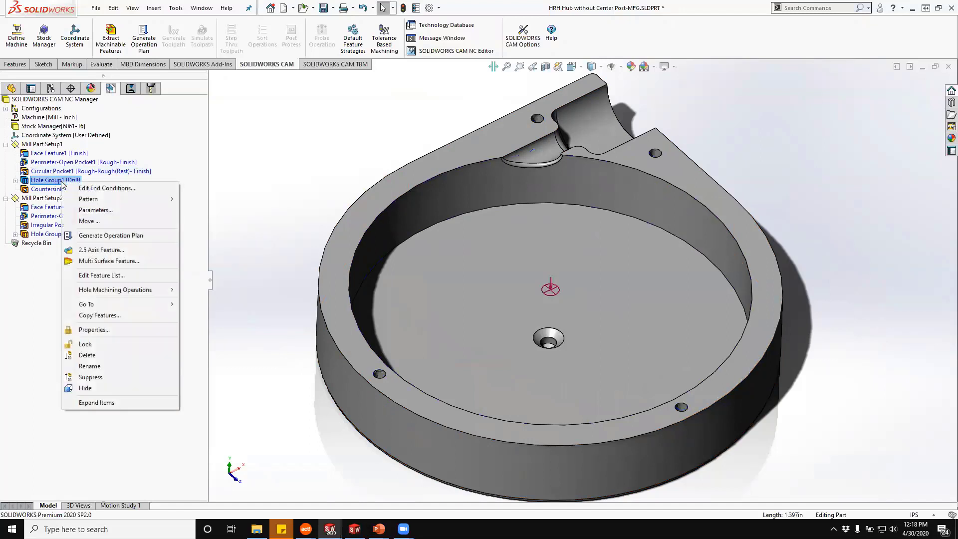
left_click(103, 213)
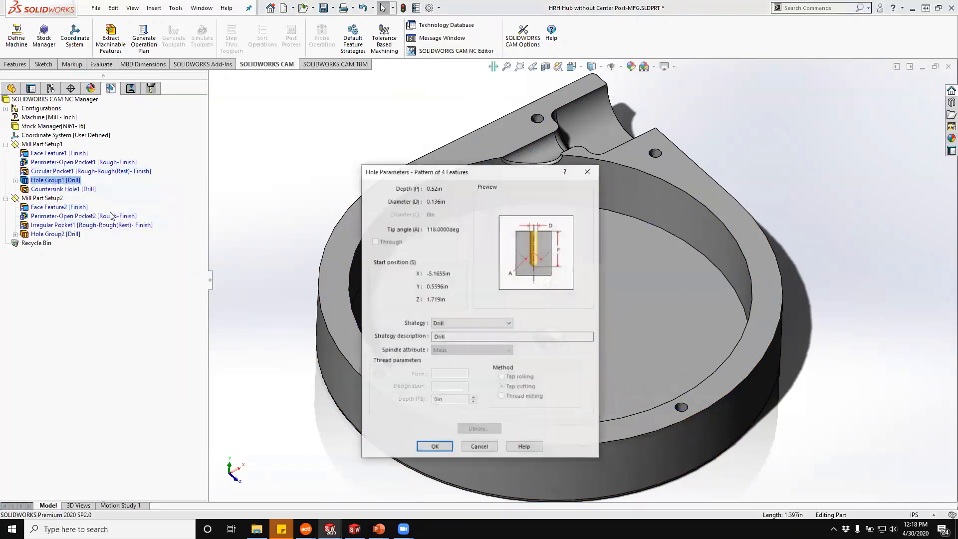
left_click(452, 322)
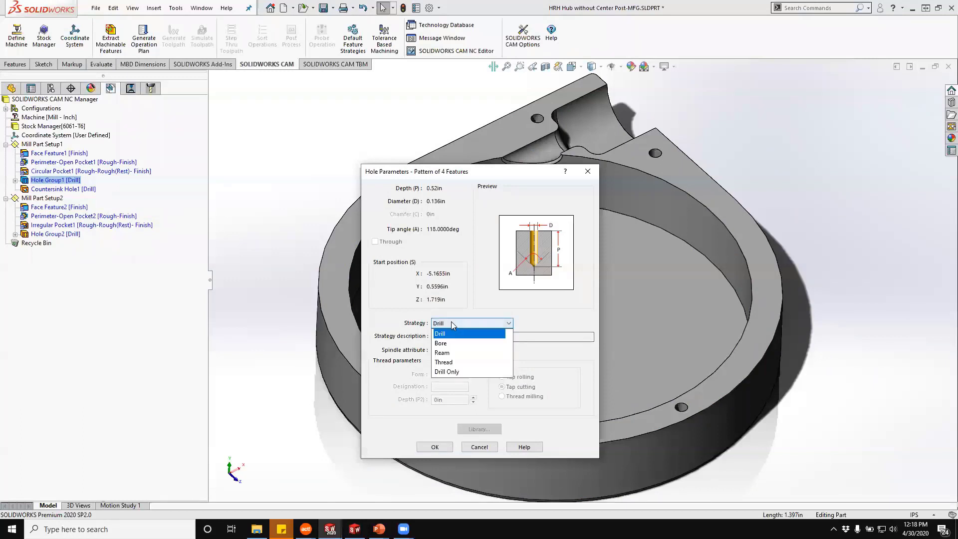
left_click(472, 362)
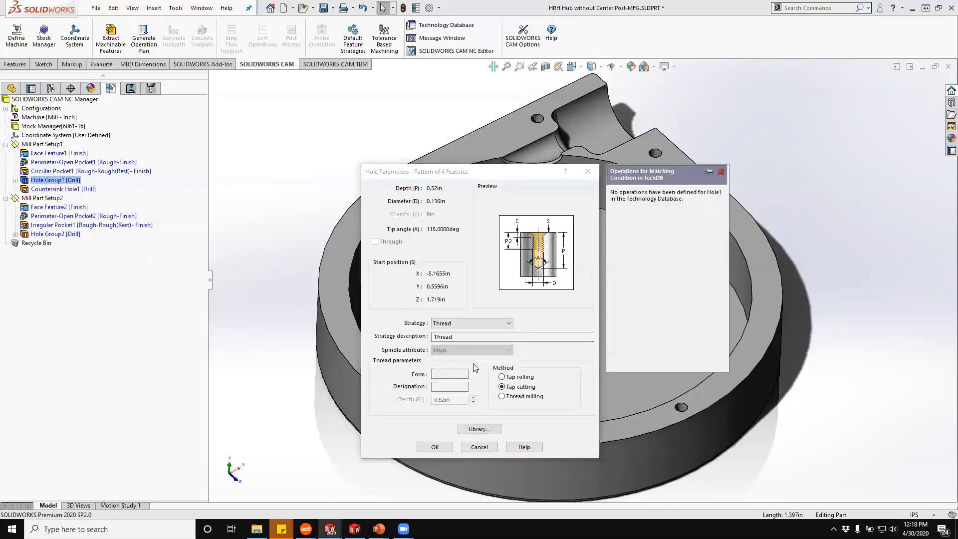
left_click(504, 378)
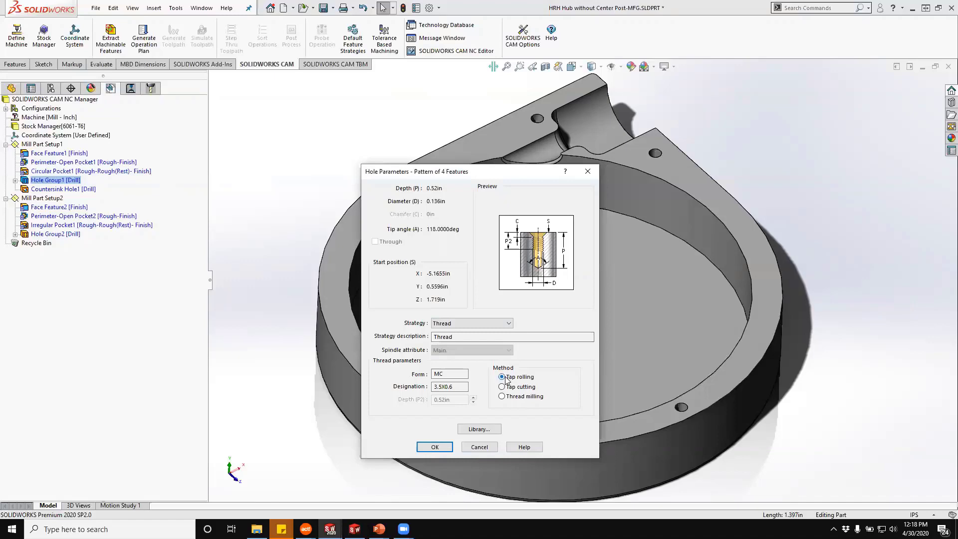
Assign the 8-32 UNC tap from the thread library to the hole group and accept its parameters.
left_click(478, 430)
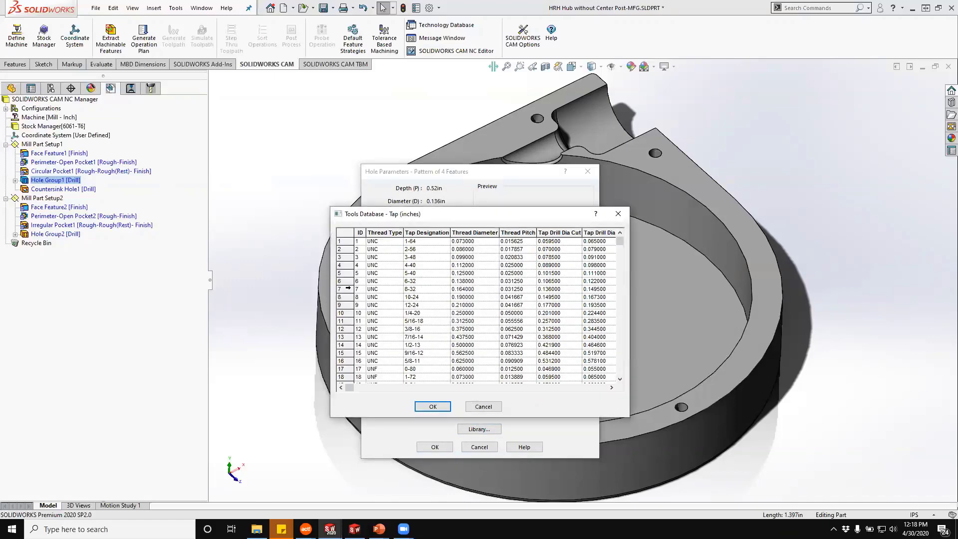
left_click(344, 289)
left_click(432, 407)
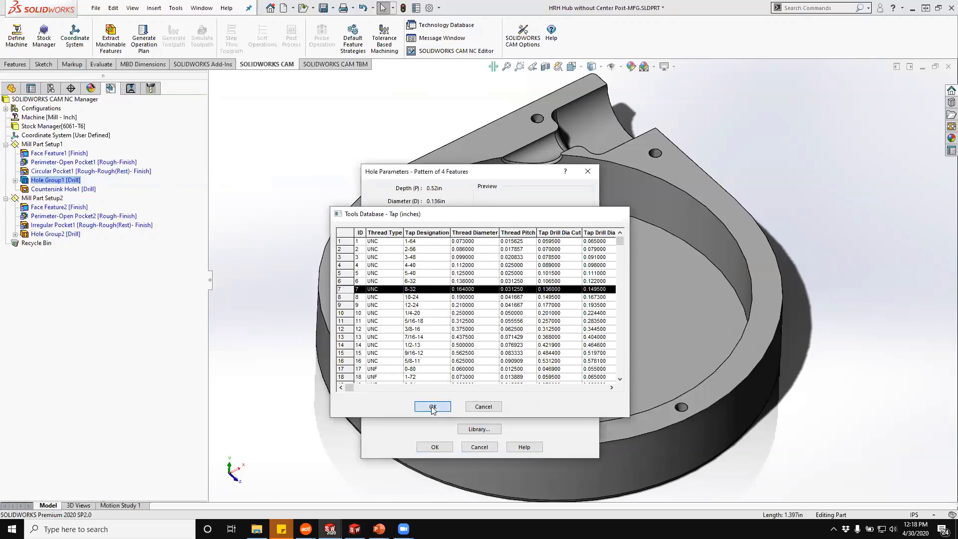
left_click(434, 447)
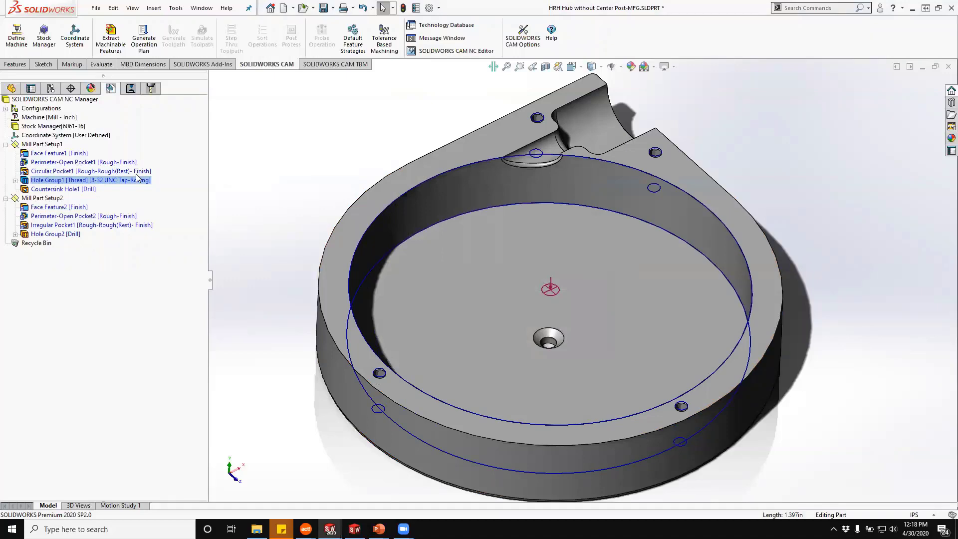
Examine the countersink hole feature at the floor of the first setup's circular pocket.
left_click(65, 190)
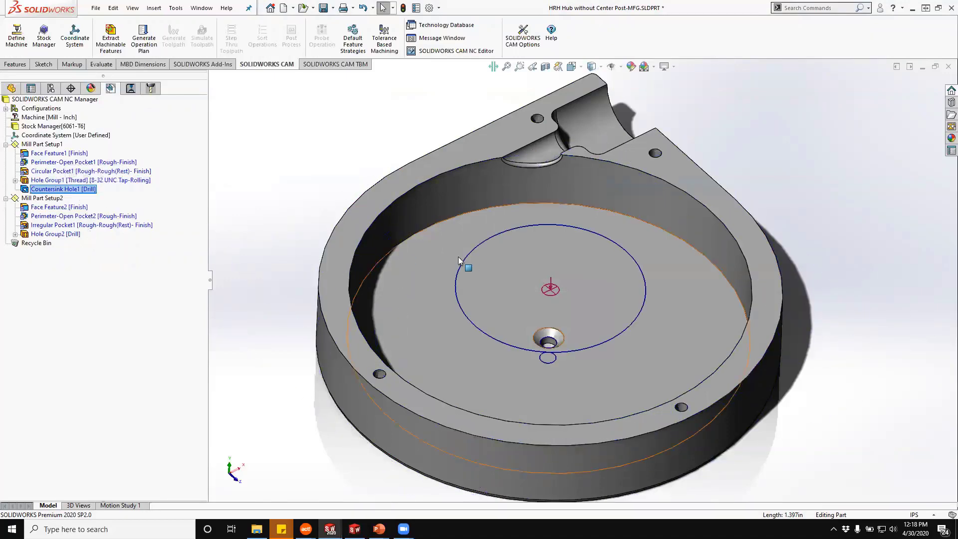
middle_click_drag(458, 256, 503, 307)
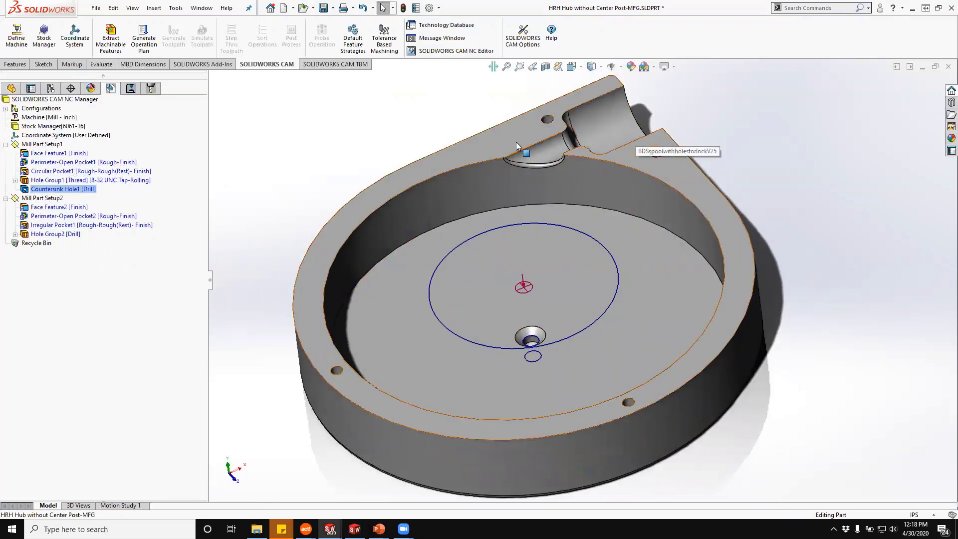
right_click(64, 100)
left_click(116, 139)
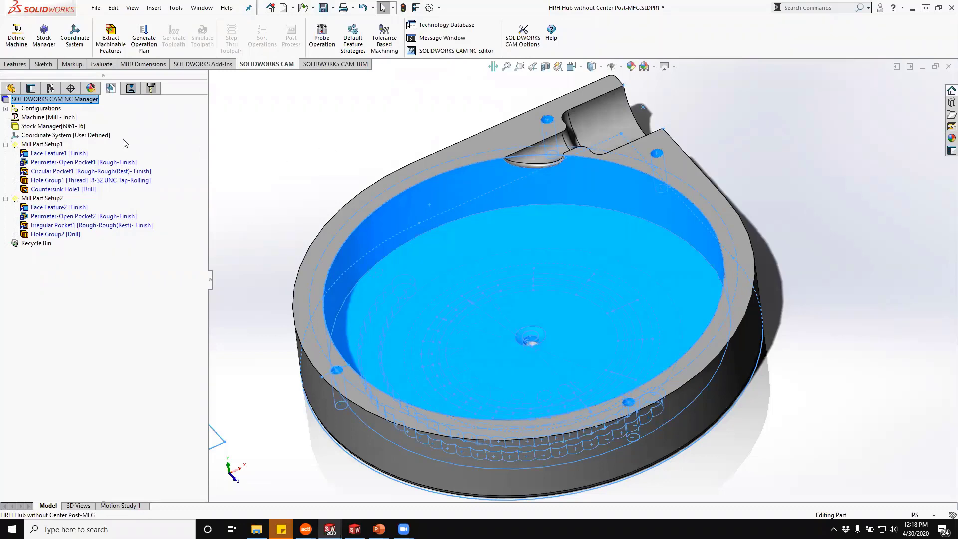
left_click(384, 128)
middle_click_drag(390, 131, 392, 141)
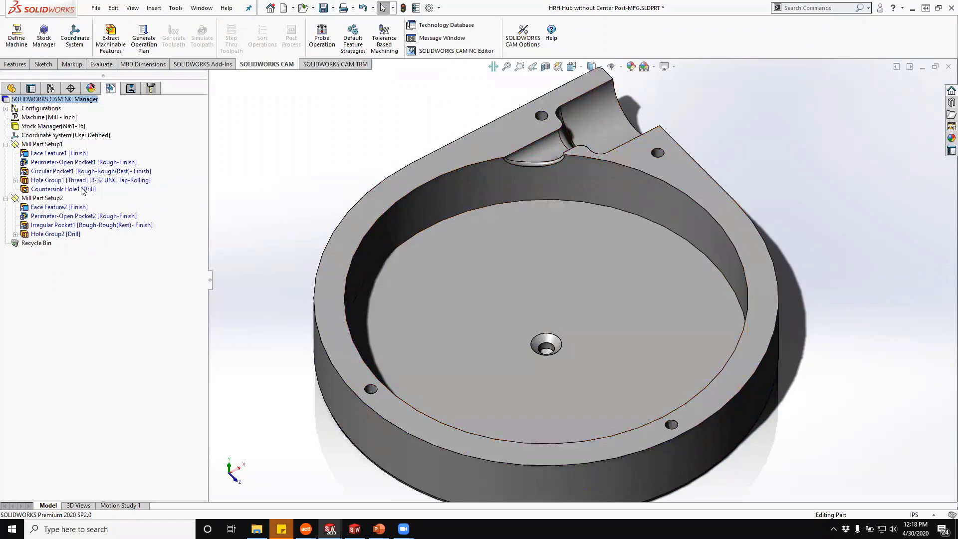
Add a multi surface feature to the first mill part setup, selecting all part faces with the Area Clearance, Z Level strategy.
right_click(46, 145)
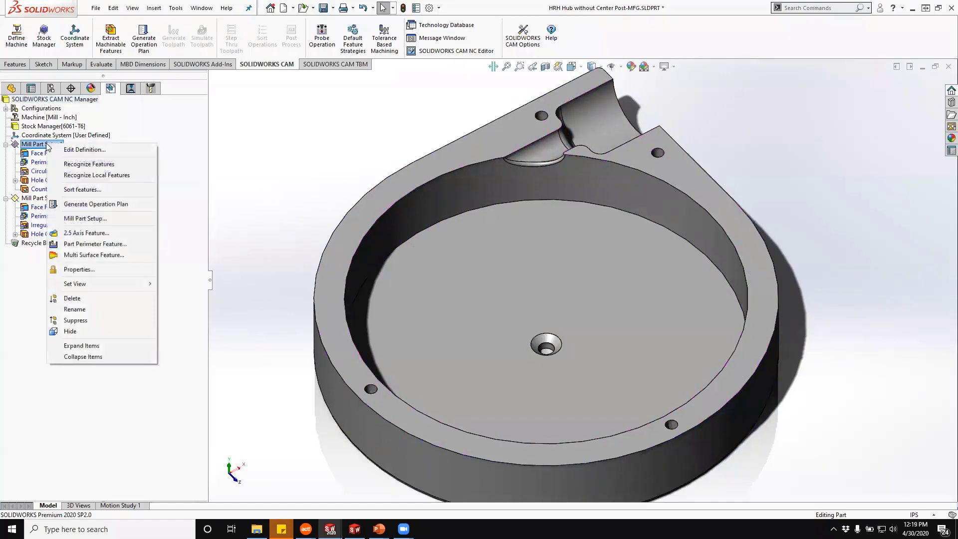
left_click(106, 256)
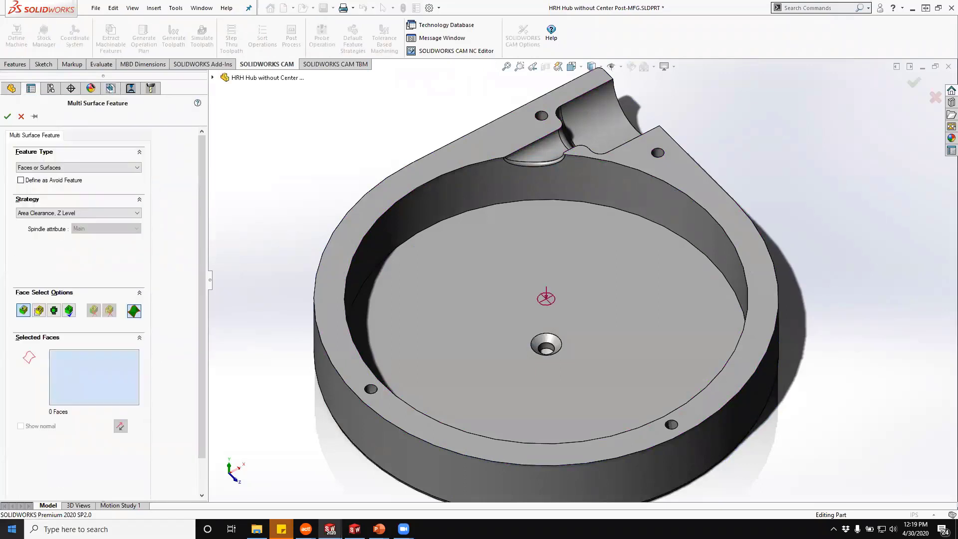
left_click(69, 311)
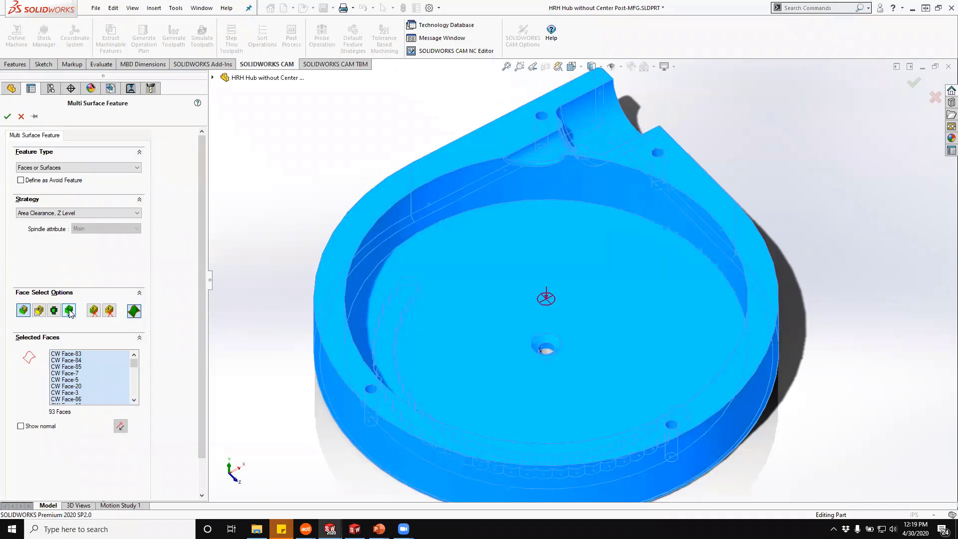
left_click(69, 311)
left_click(8, 117)
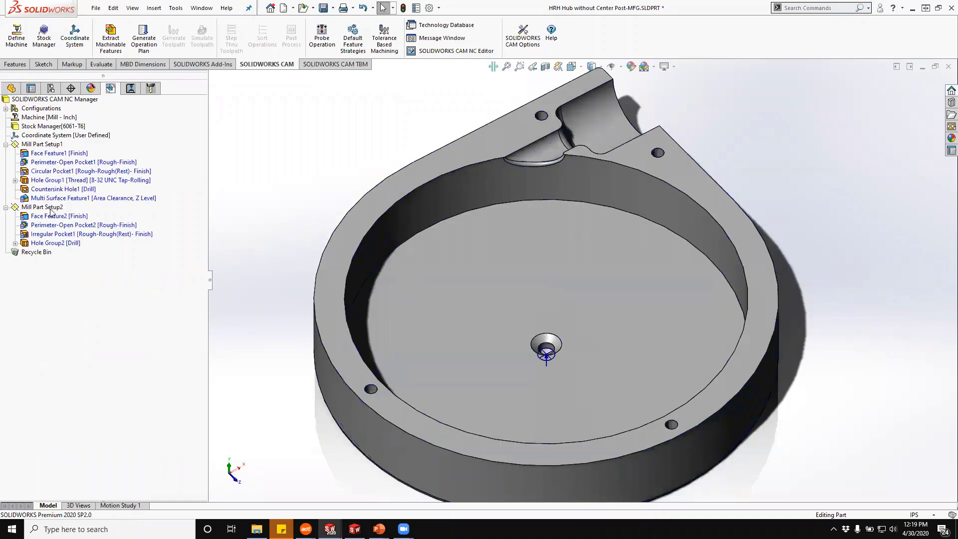
Examine the second mill part setup's machining direction and the extent of its face feature.
left_click(42, 207)
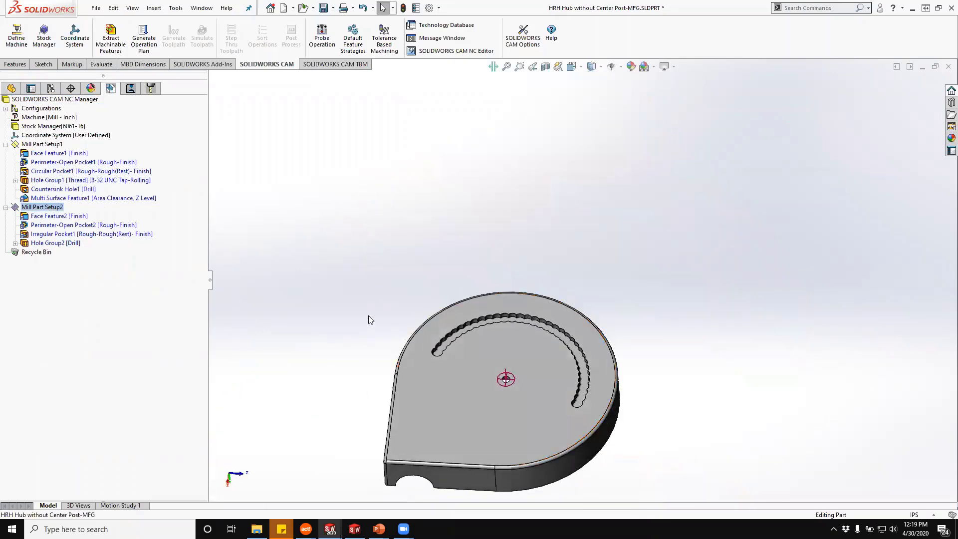
left_click(73, 218)
middle_click_drag(306, 367, 218, 312)
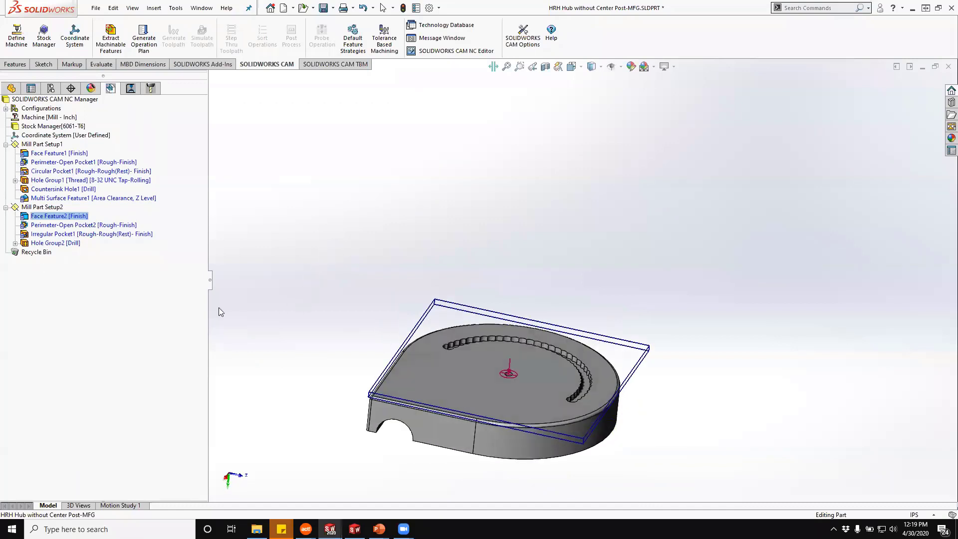
Suppress the perimeter open pocket in the second mill part setup.
left_click(83, 225)
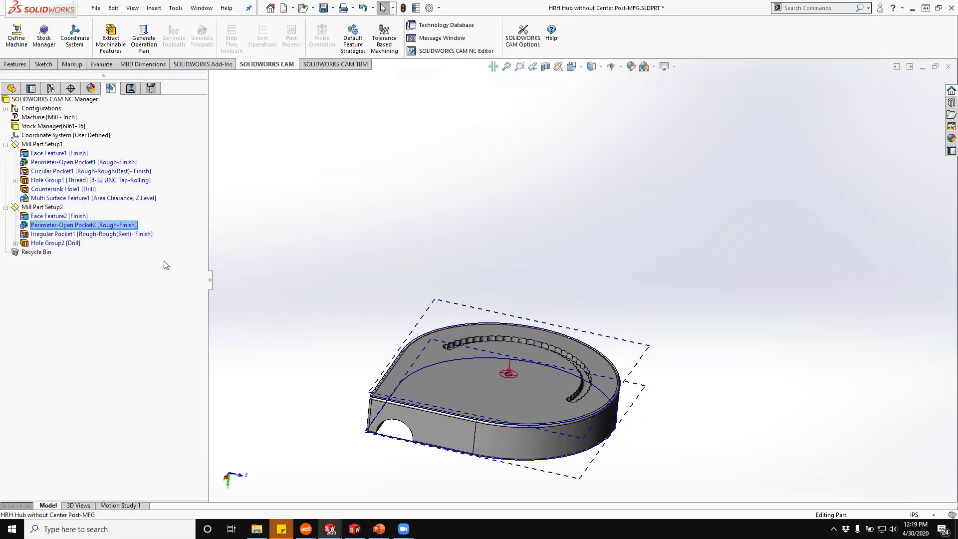
double_click(82, 225)
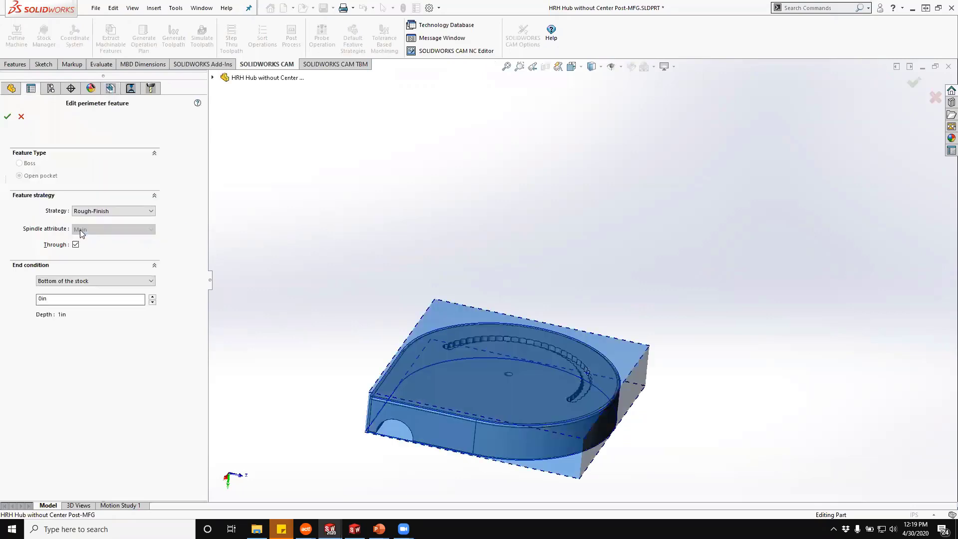
left_click(9, 117)
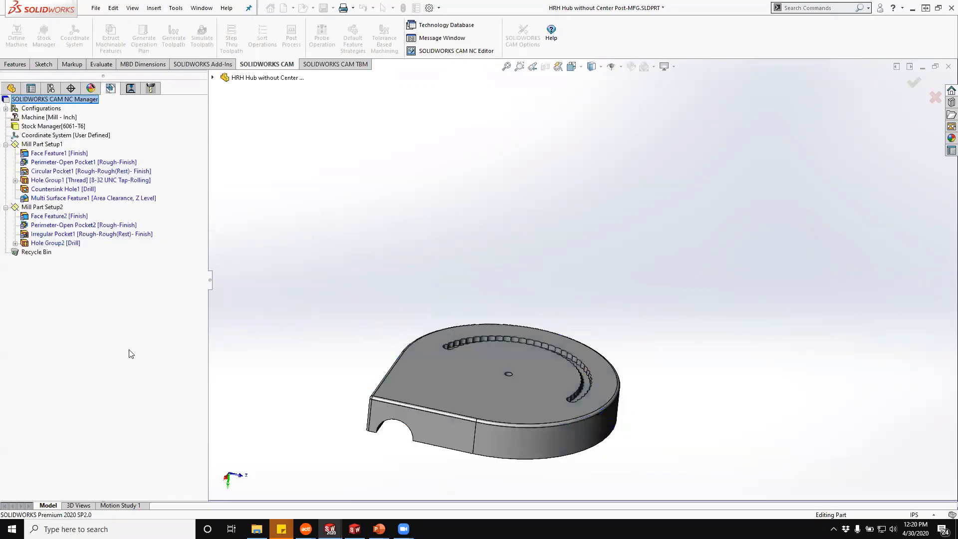
right_click(76, 227)
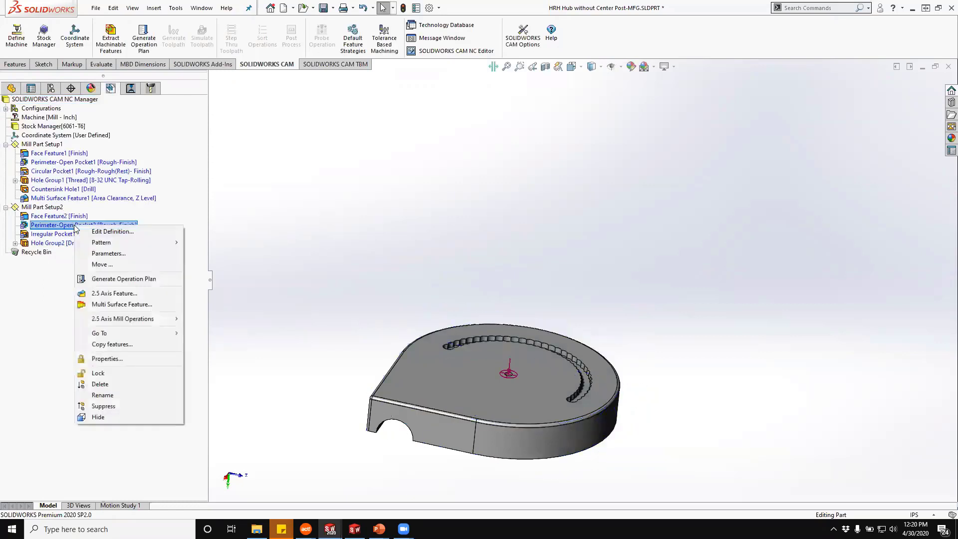
left_click(130, 406)
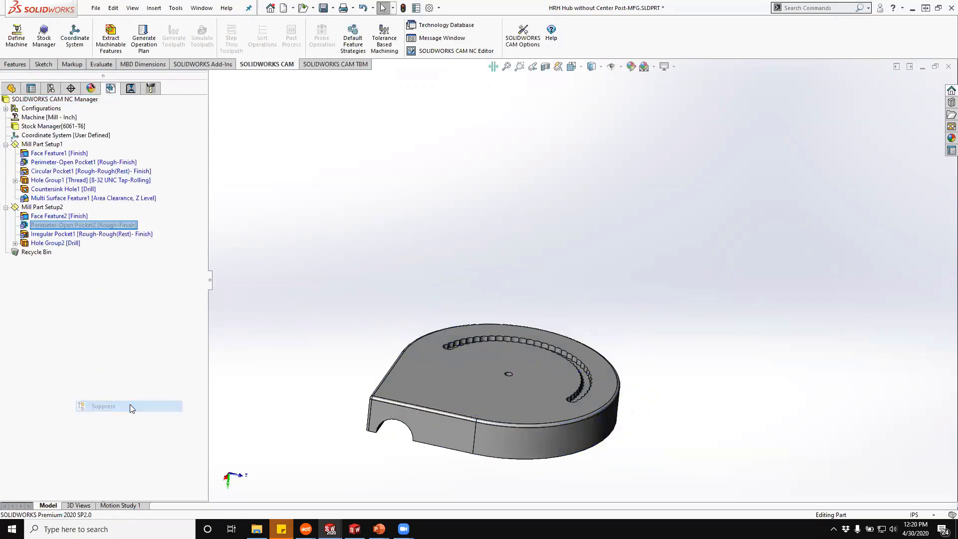
Examine the boundary and depth of the second setup's irregular pocket along the curved scalloped slot.
left_click(68, 235)
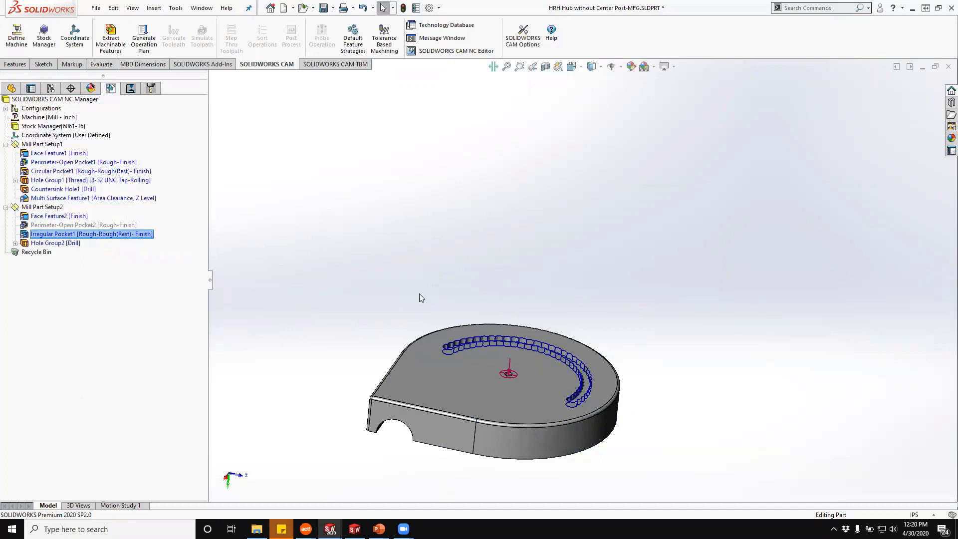
middle_click_drag(420, 293, 398, 309)
scroll(512, 396, "down", 2)
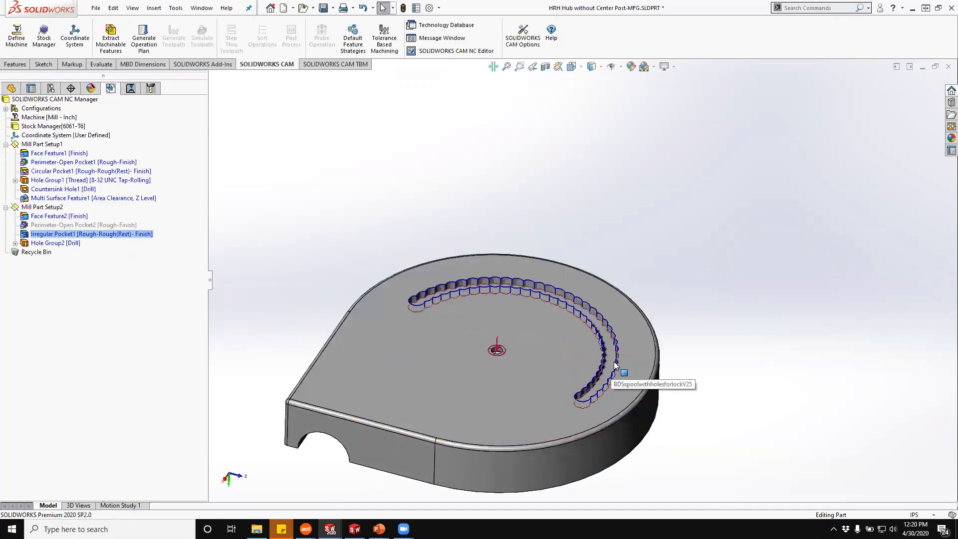
Suppress the drilled hole group in the second mill part setup.
left_click(37, 244)
middle_click_drag(324, 268, 325, 344)
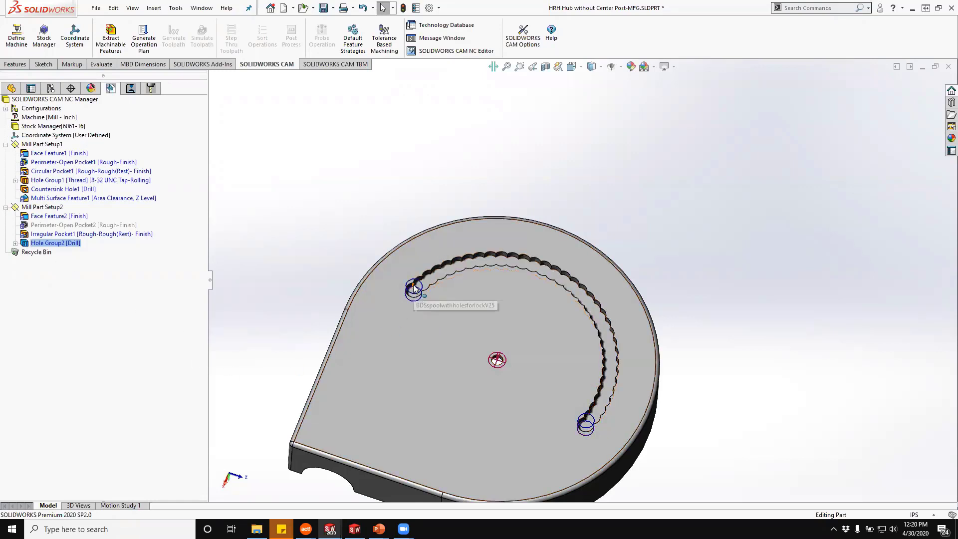
left_click(27, 244)
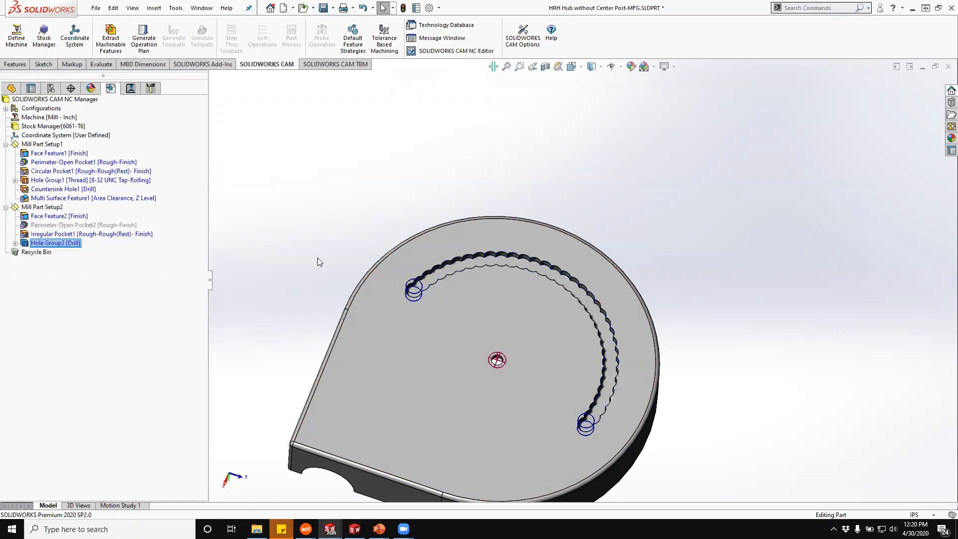
right_click(27, 244)
left_click(50, 439)
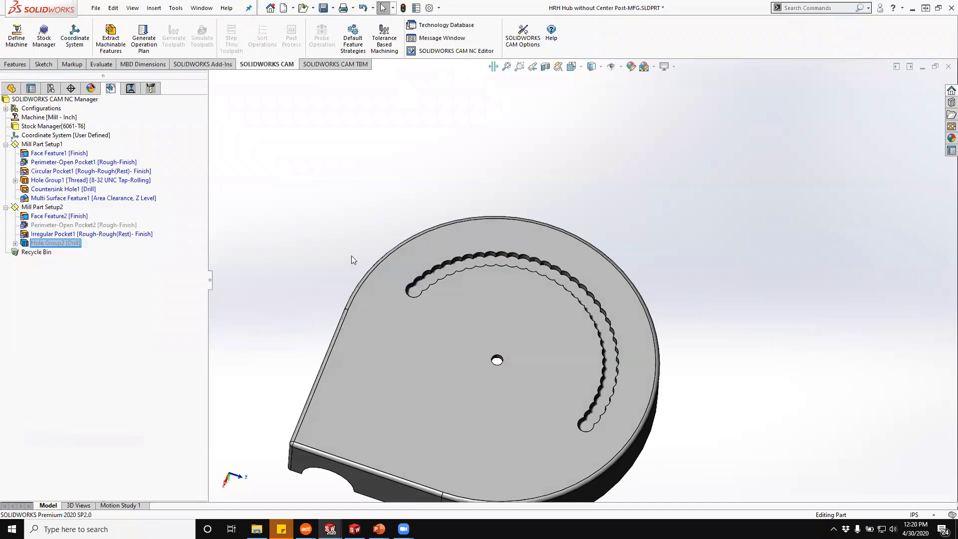
Generate the operation plan for the first mill part setup only and compare its operations with the machinable features.
left_click(48, 208)
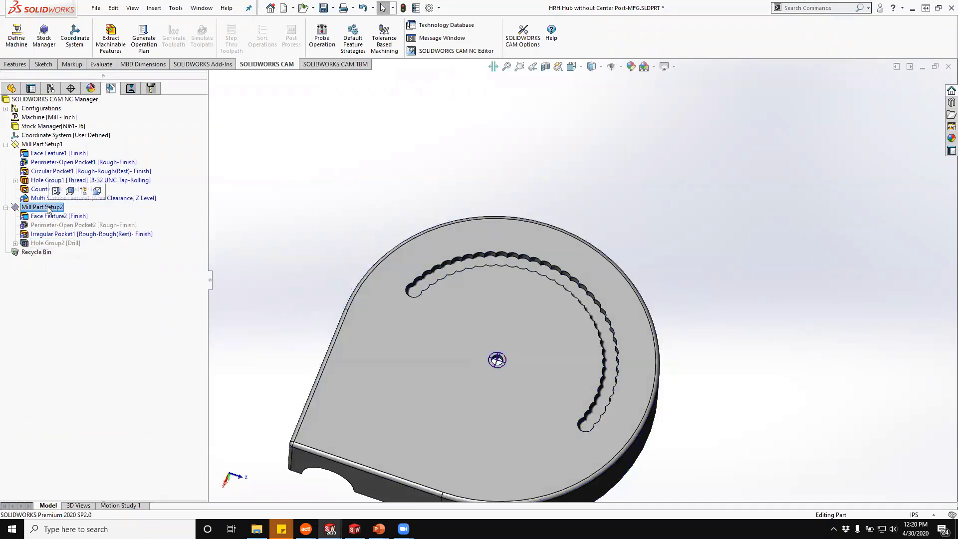
left_click(48, 146)
left_click(55, 130)
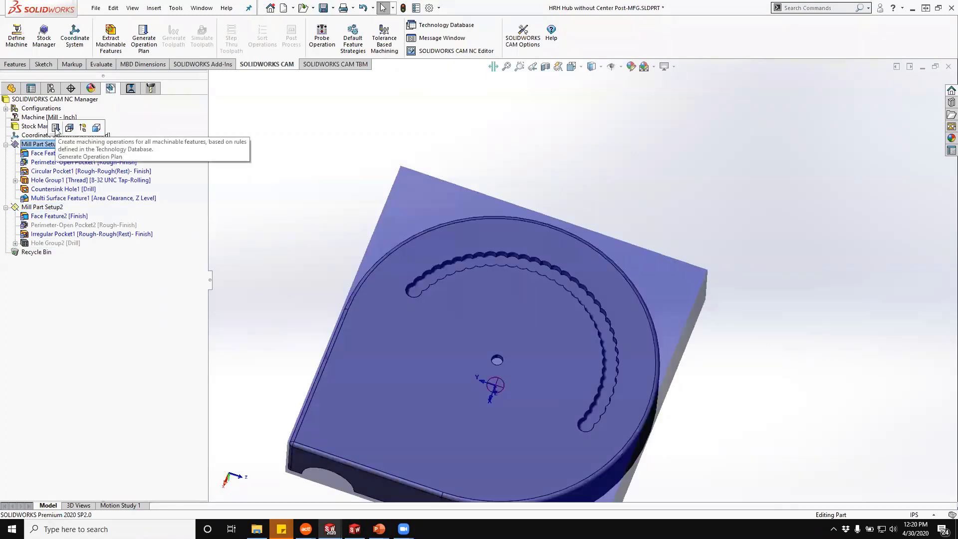
left_click(55, 129)
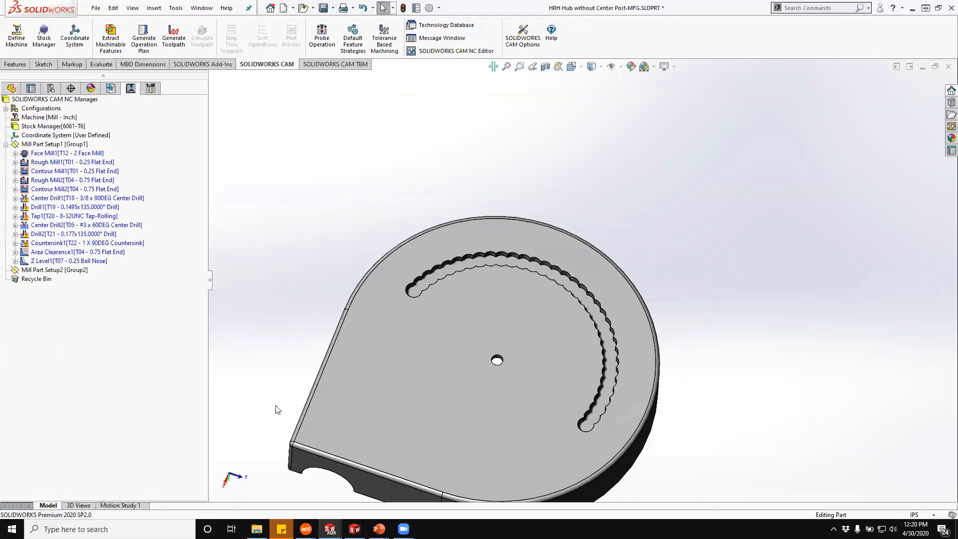
middle_click_drag(269, 342, 346, 295)
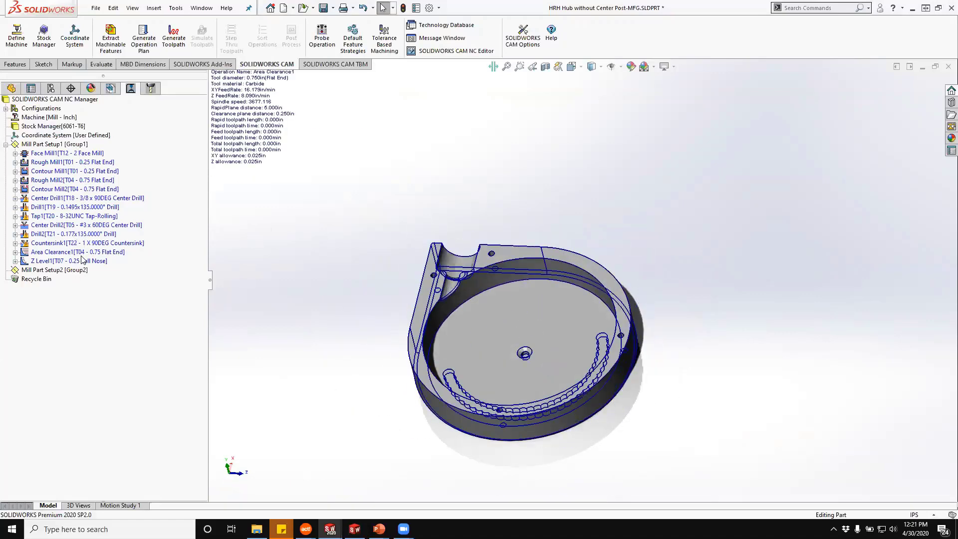
left_click(110, 88)
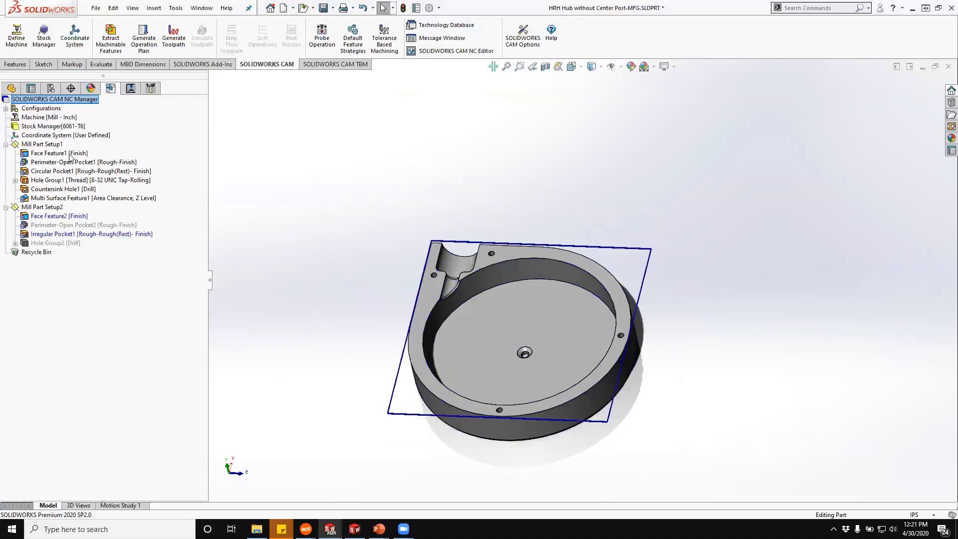
left_click(131, 88)
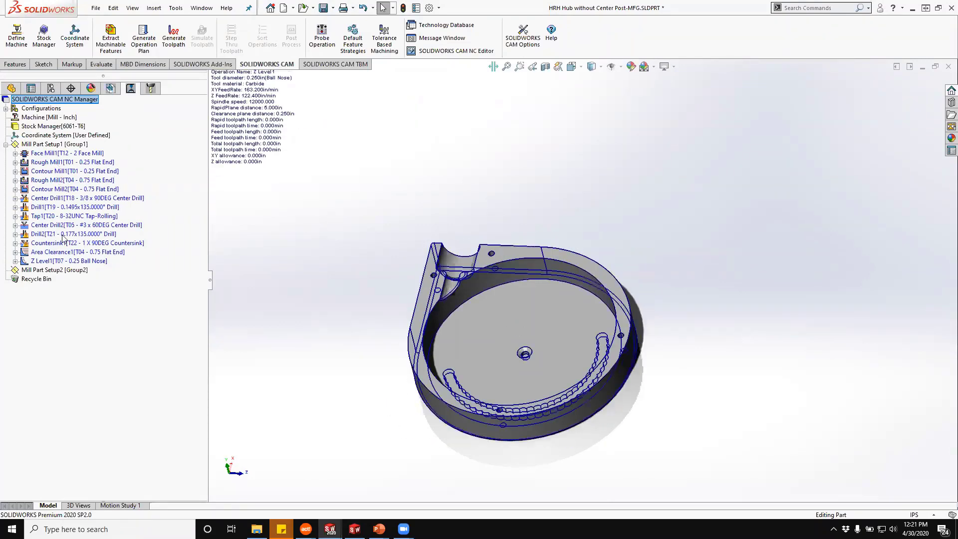
Set the face mill tool's flute length to 0.327 in and shoulder length to 1.35 in, keeping Library feeds and speeds.
right_click(45, 153)
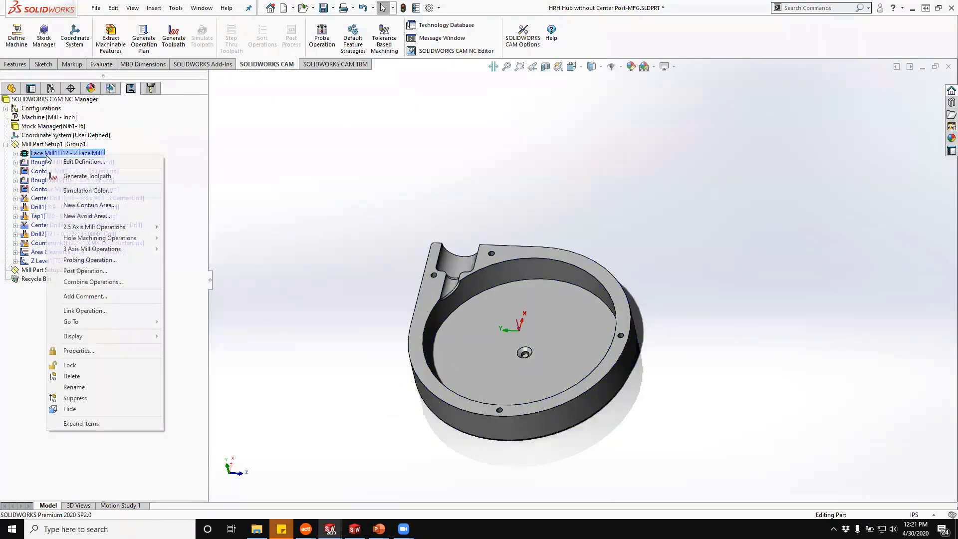
left_click(70, 167)
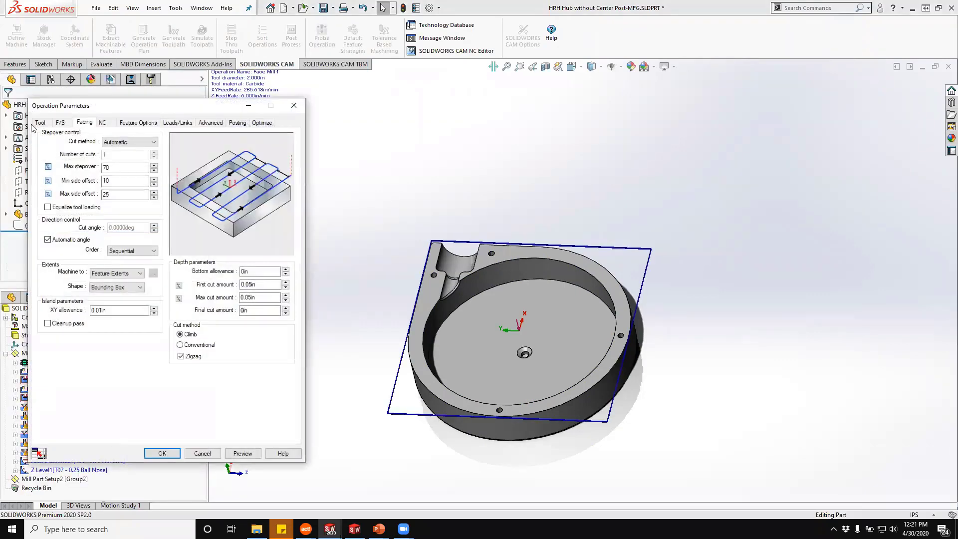
left_click(40, 122)
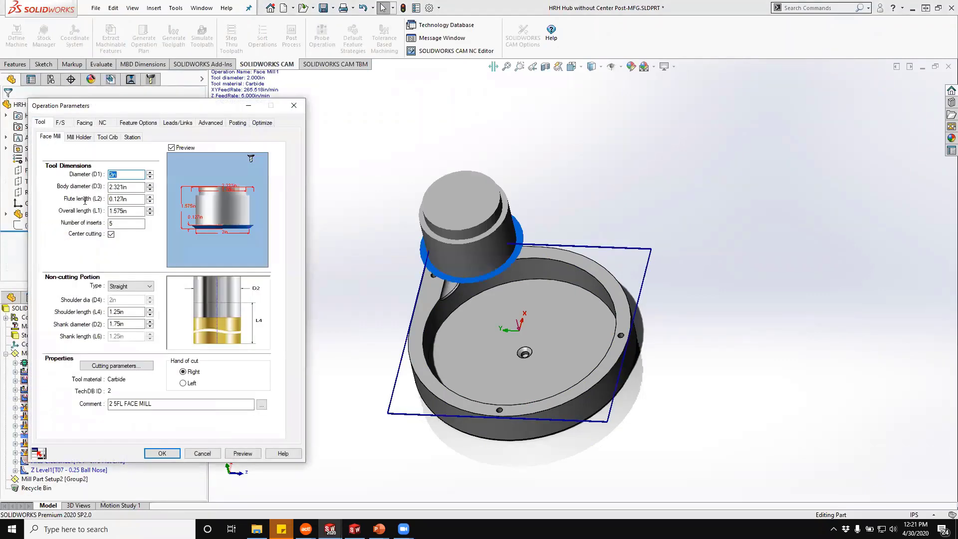
left_click(150, 309)
left_click(150, 197)
left_click(150, 197)
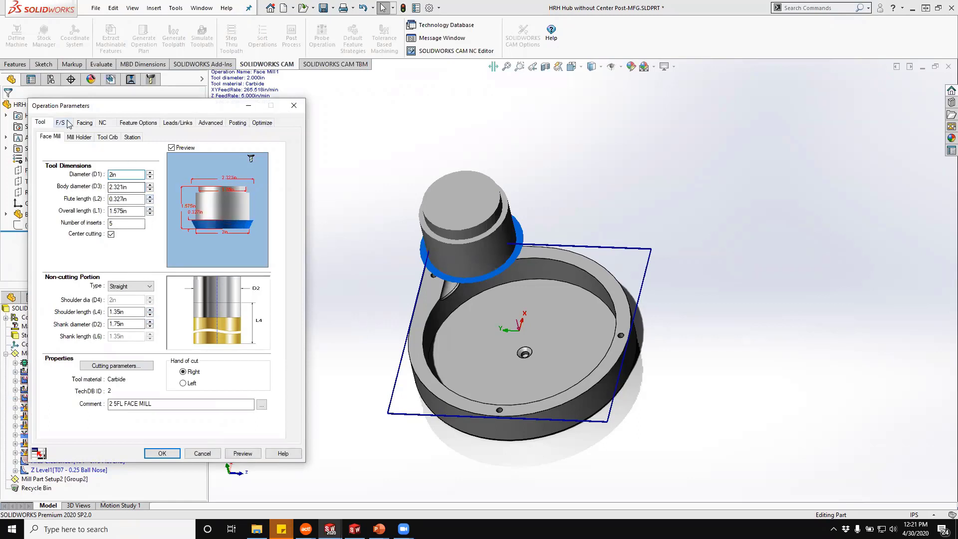
left_click(79, 137)
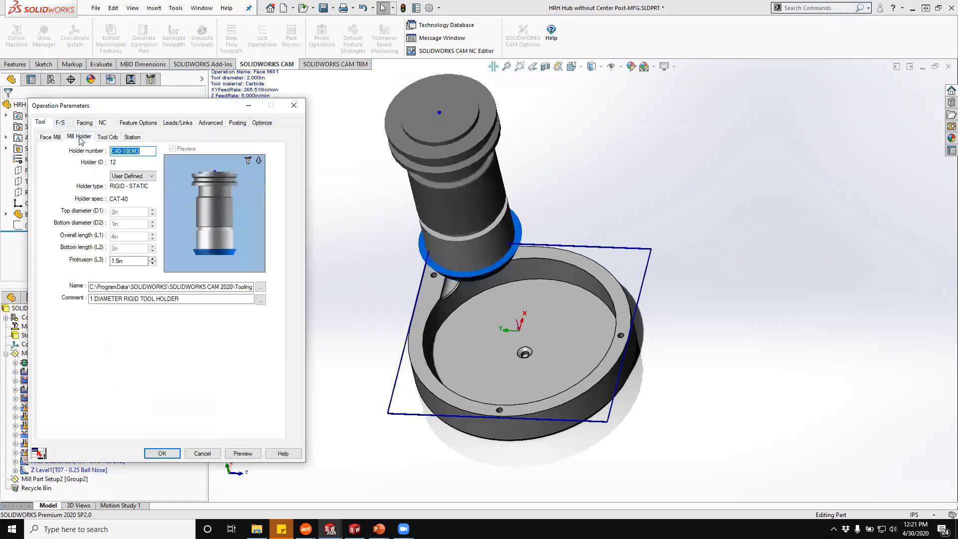
left_click(61, 123)
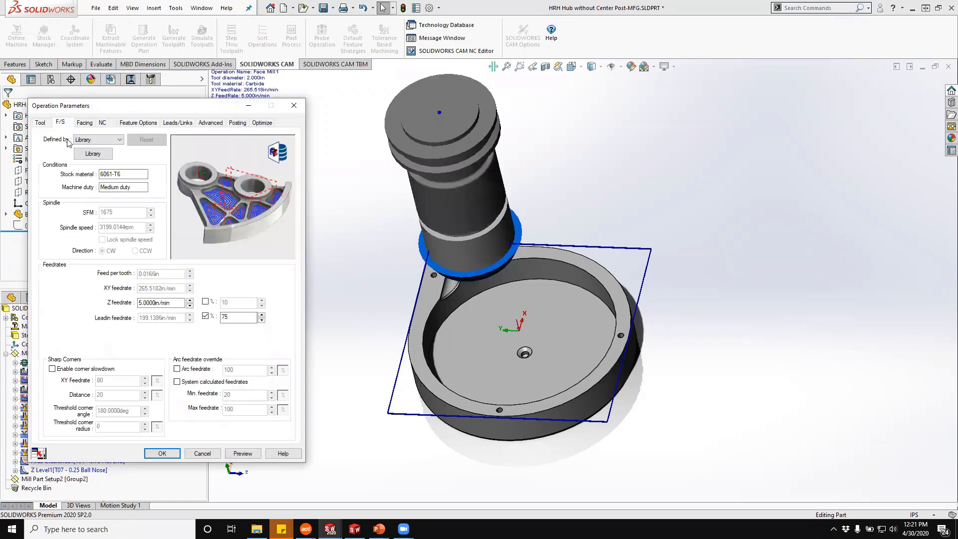
left_click(114, 142)
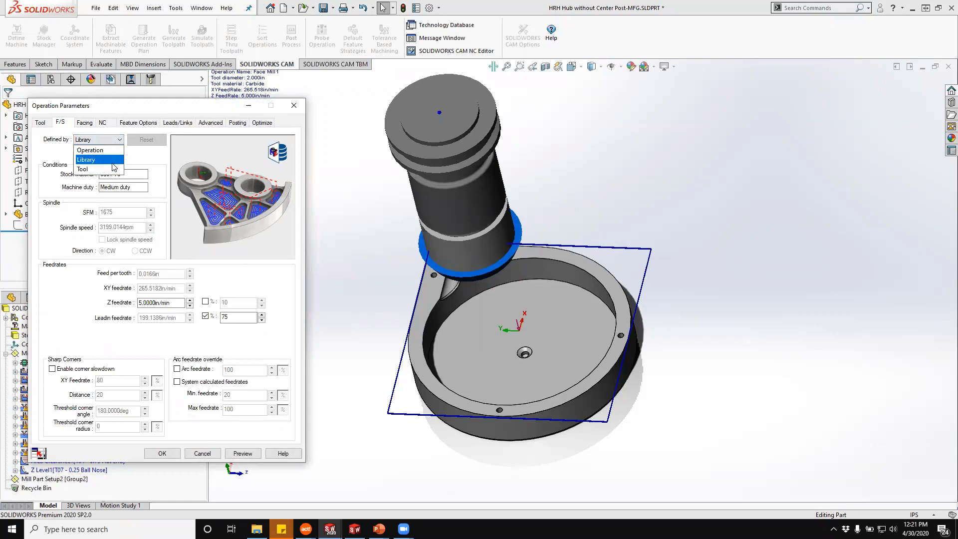
left_click(139, 159)
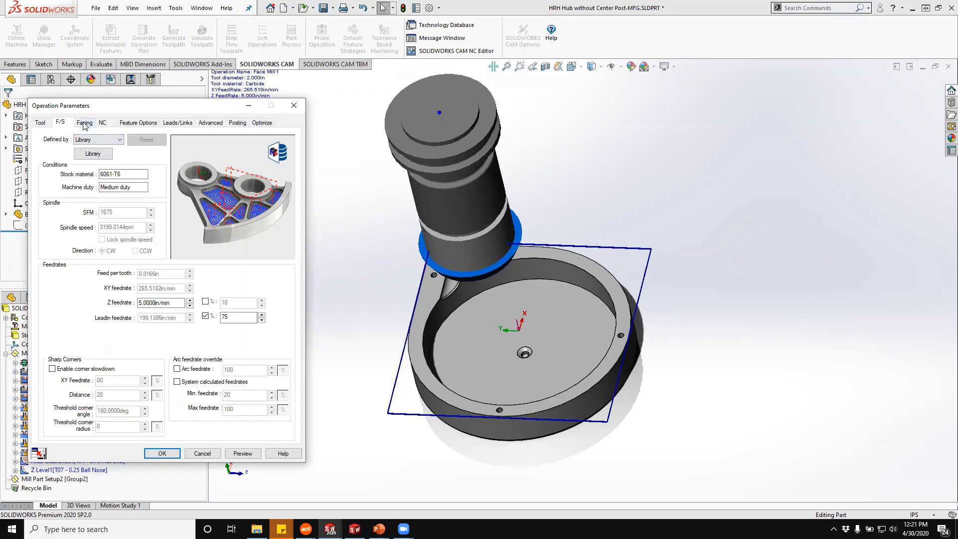
Set the facing operation's first and max cut amounts to 0.125 in and preview its toolpath.
left_click(84, 124)
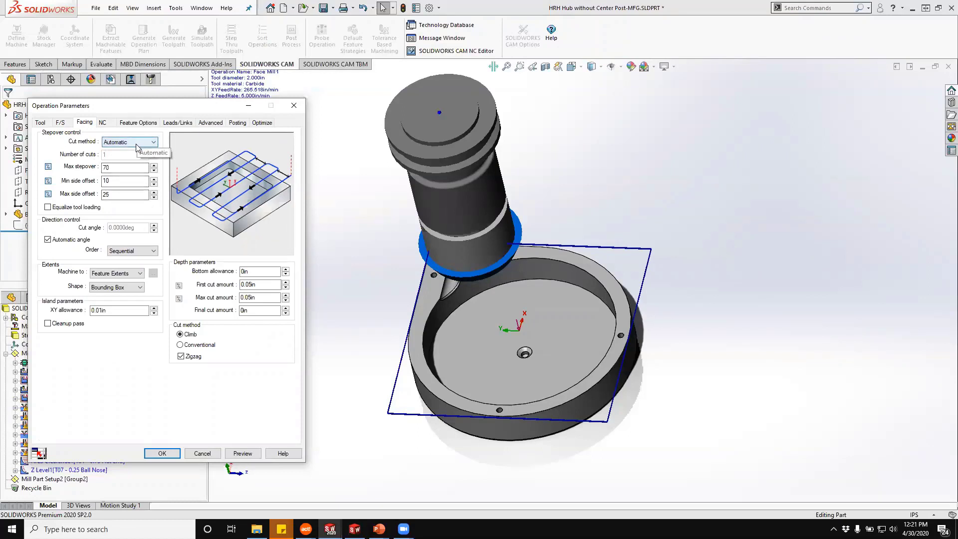
double_click(267, 284)
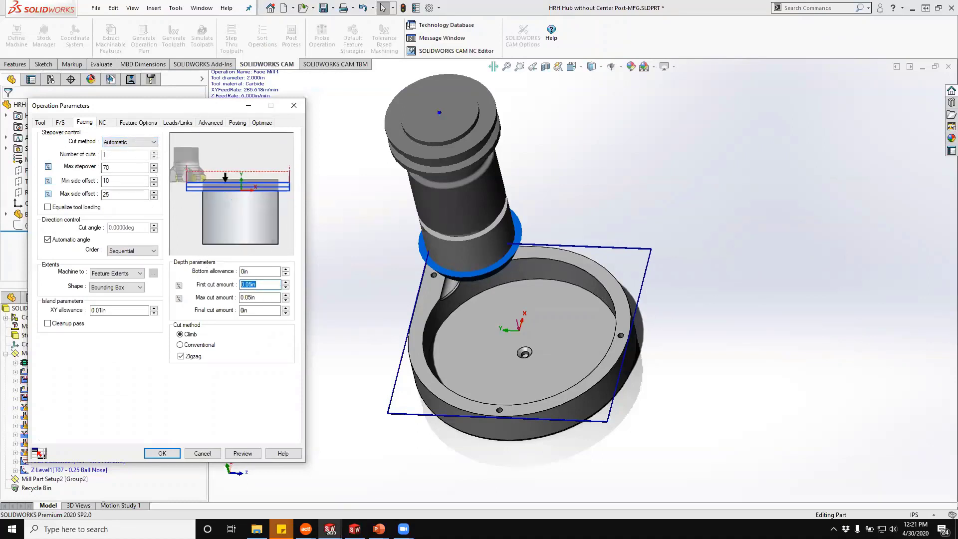
type(".125")
key("Tab")
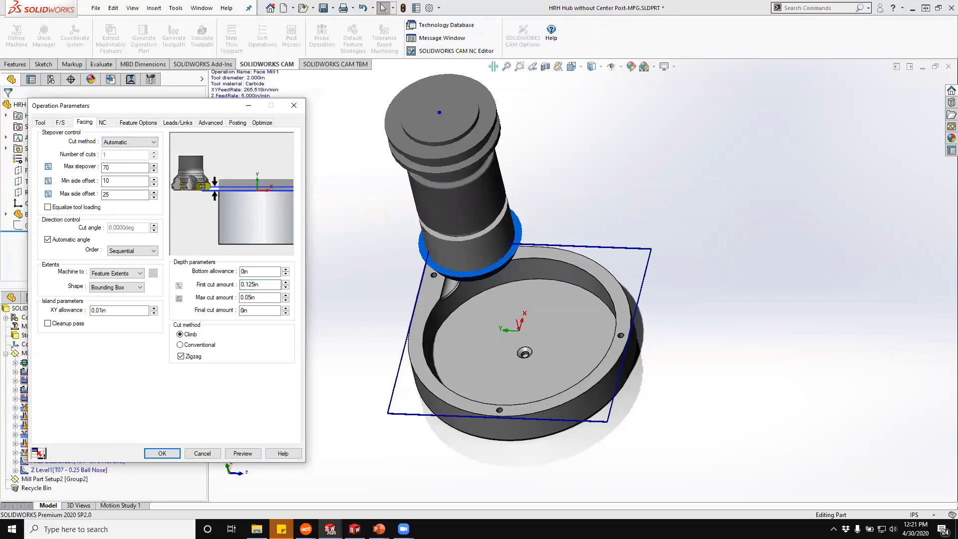
key("Tab")
type(".")
key("Tab")
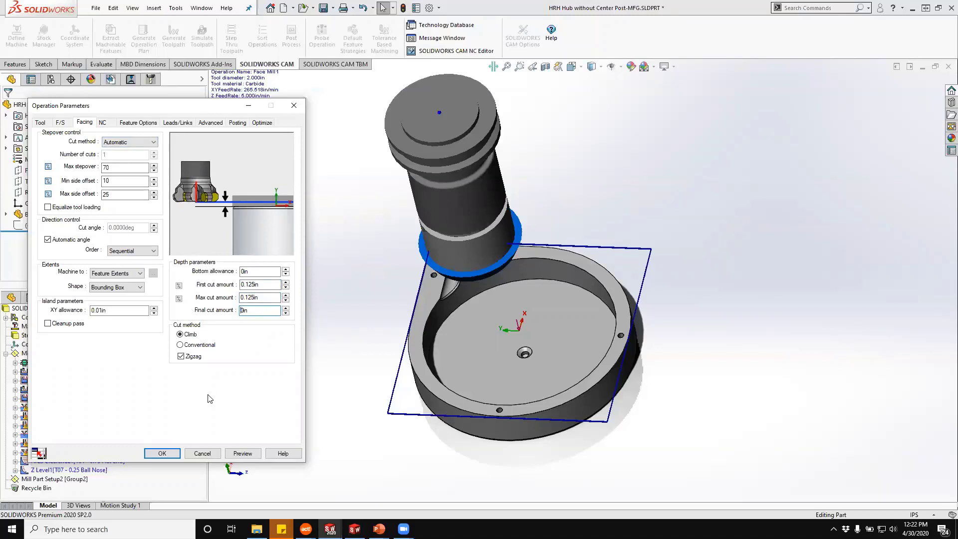
key("alt+p")
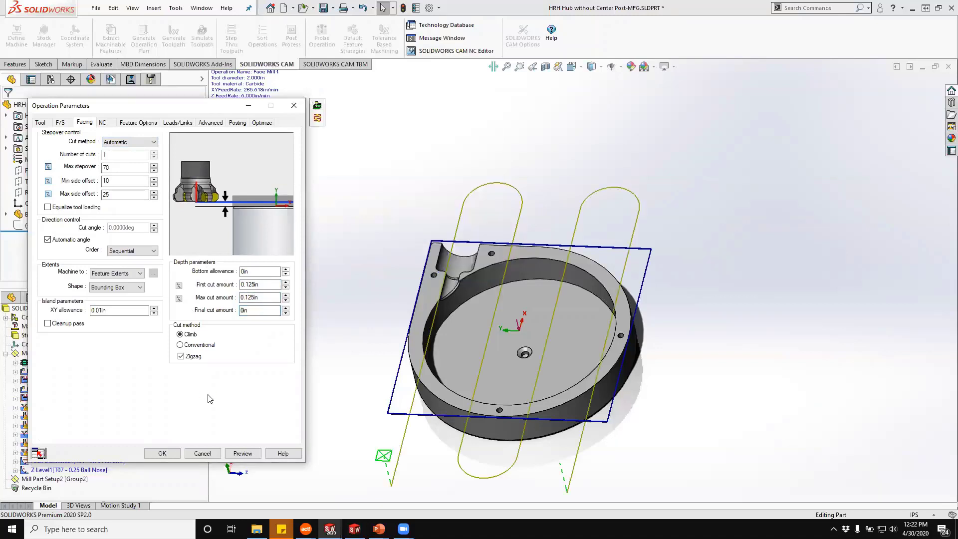
middle_click_drag(448, 275, 410, 337)
scroll(411, 338, "down", 3)
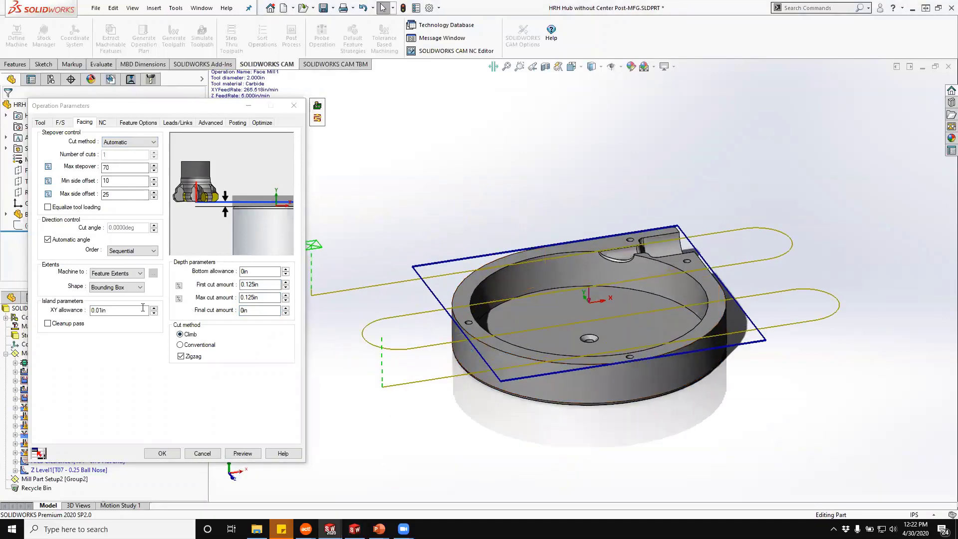
Try a max stepover of 90 for the facing toolpath.
double_click(125, 167)
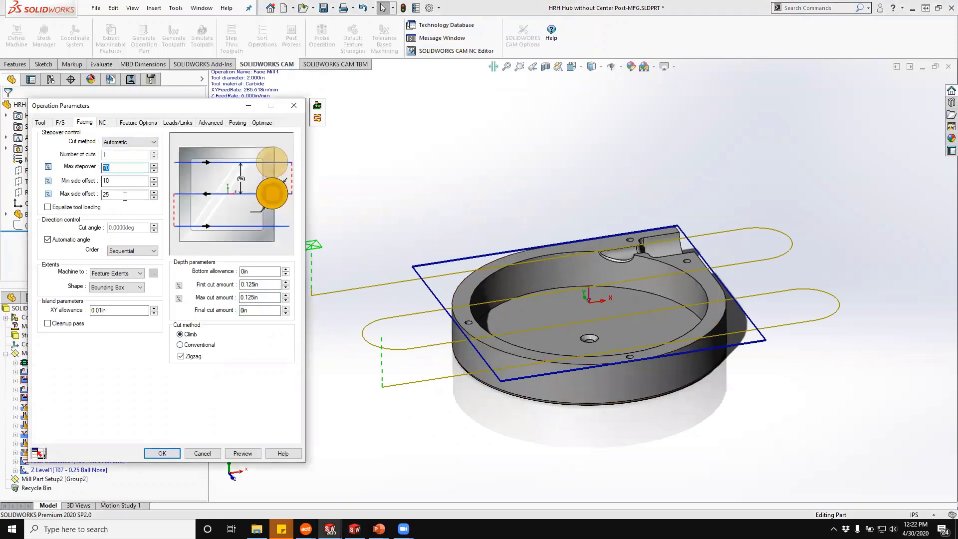
type("90")
key("Tab")
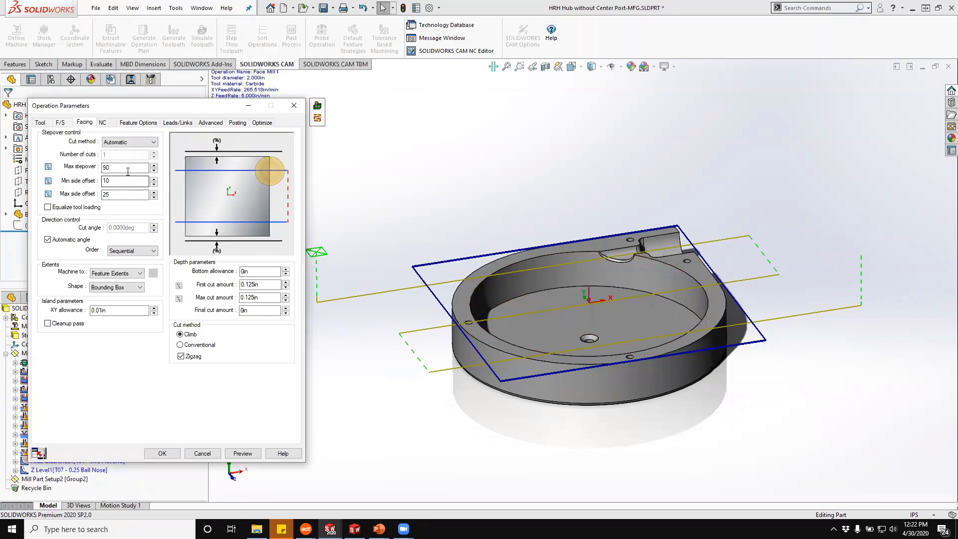
Restore the facing operation's max stepover to 70 and accept its parameters.
left_click_drag(129, 171, 102, 170)
type("70")
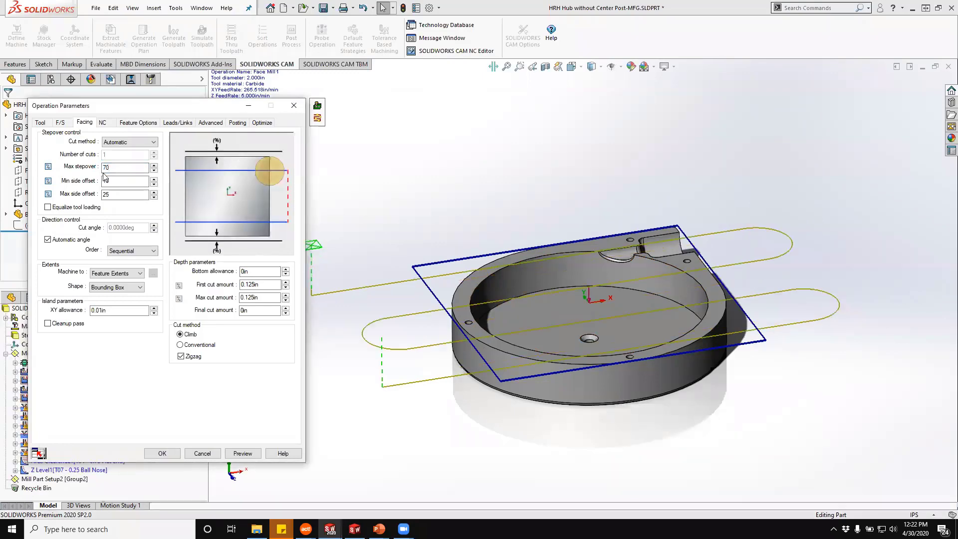
left_click(162, 453)
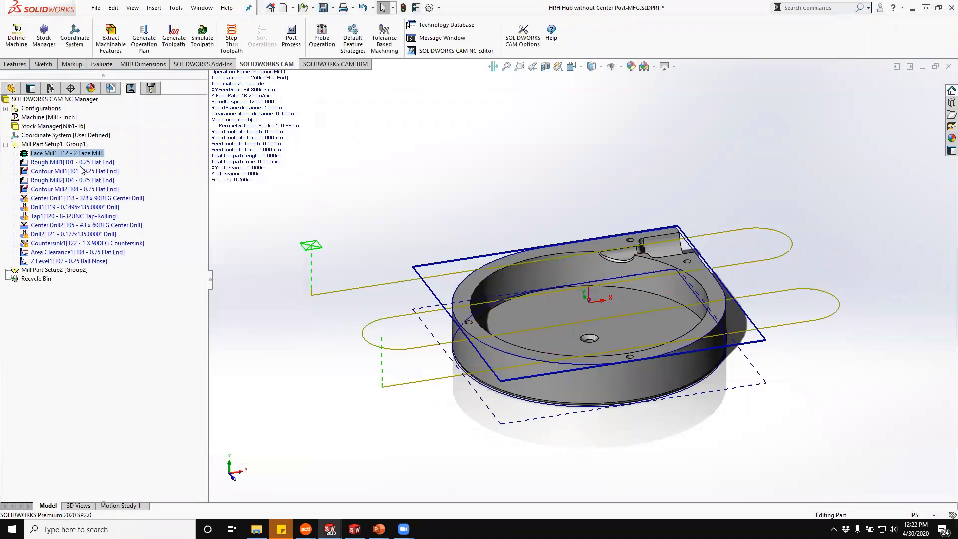
Move the 0.25 flat end roughing and contour operations to the end of the first setup, roughing before contour.
left_click(82, 163)
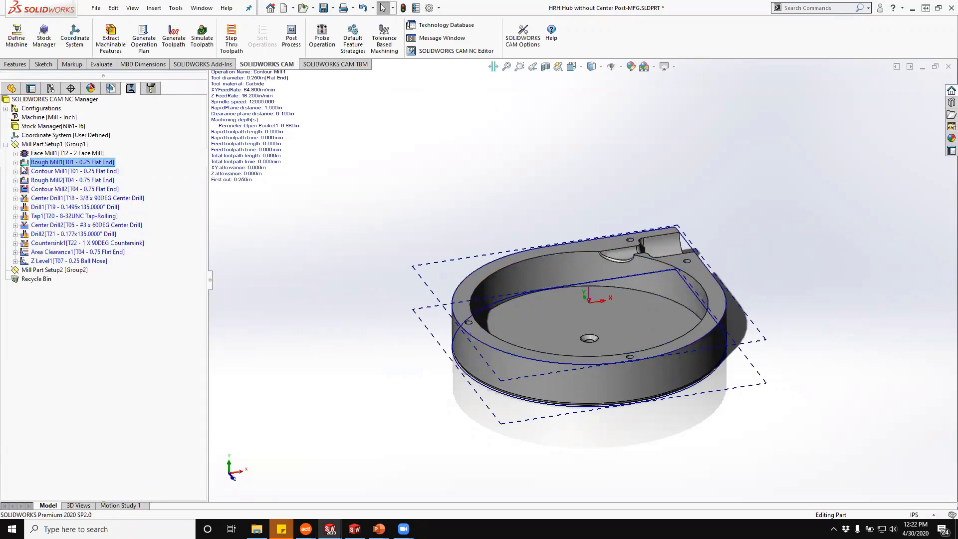
left_click_drag(28, 167, 55, 267)
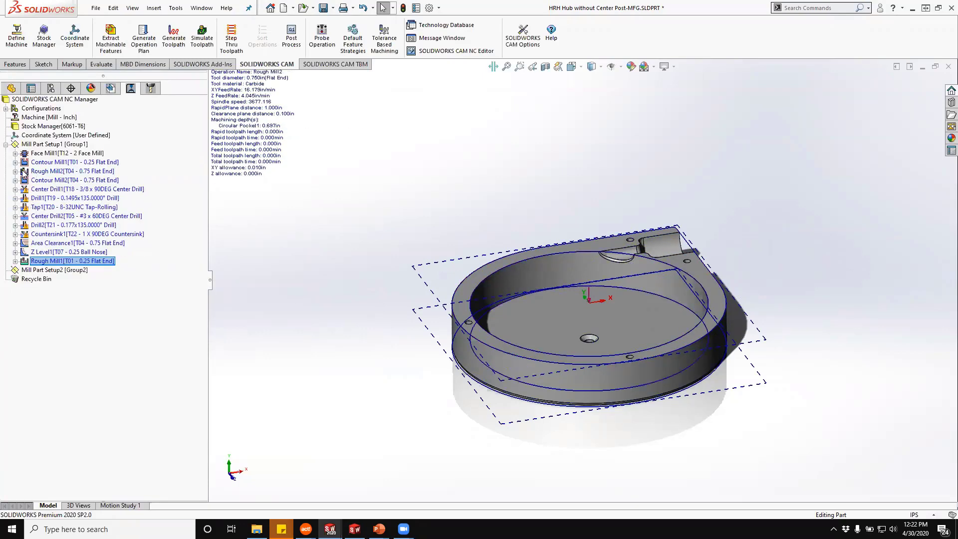
left_click(24, 163)
left_click_drag(24, 165, 55, 264)
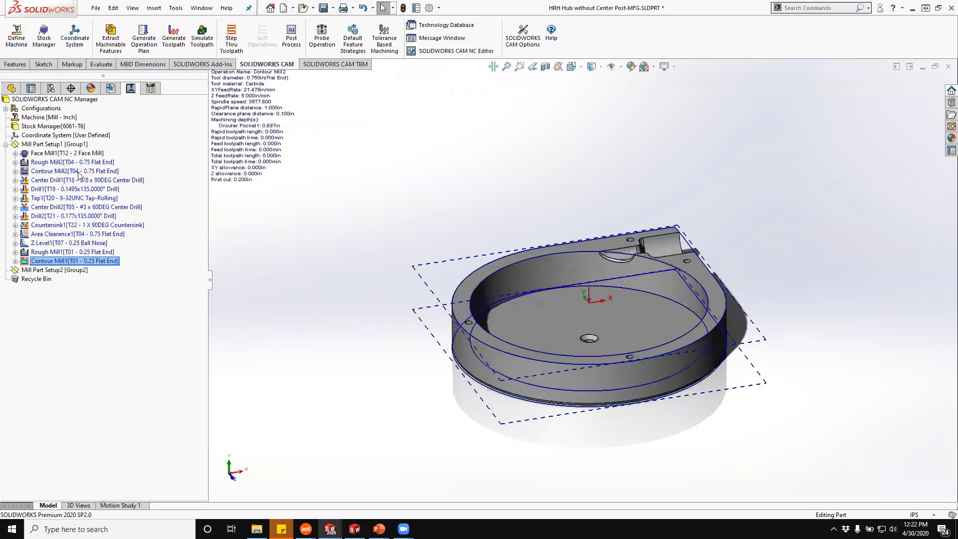
Generate the toolpaths for the first setup's operations and review the face milling and circular pocket roughing paths.
left_click(173, 42)
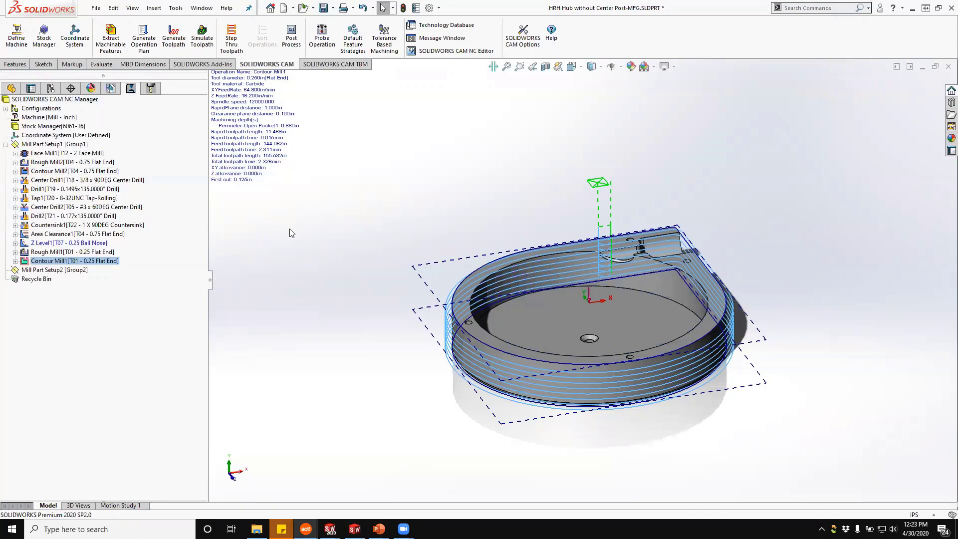
mouse_move(77, 228)
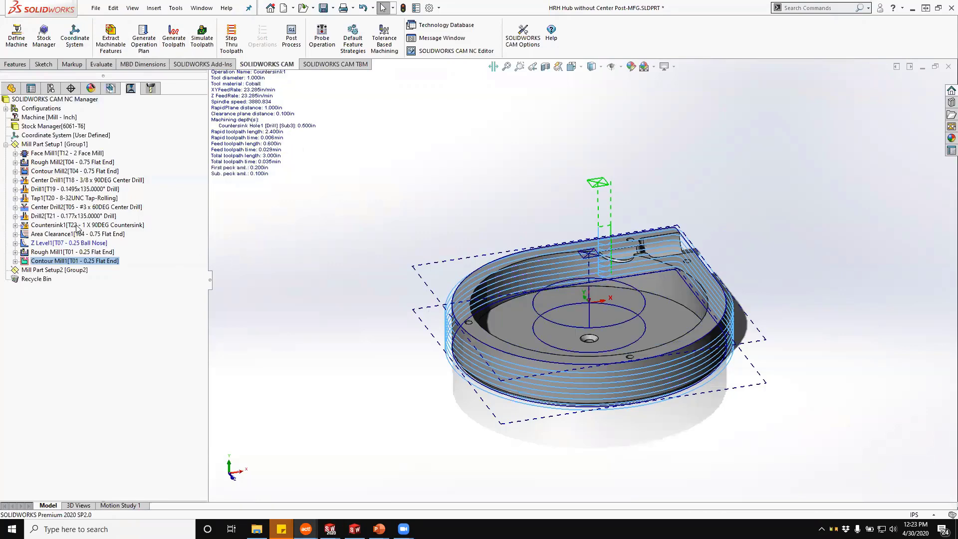
left_click(66, 155)
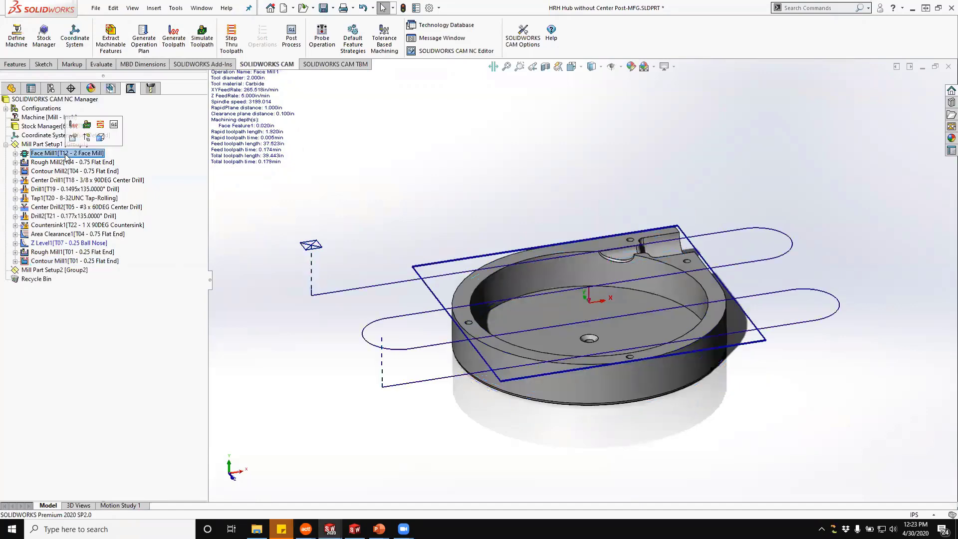
left_click(71, 163)
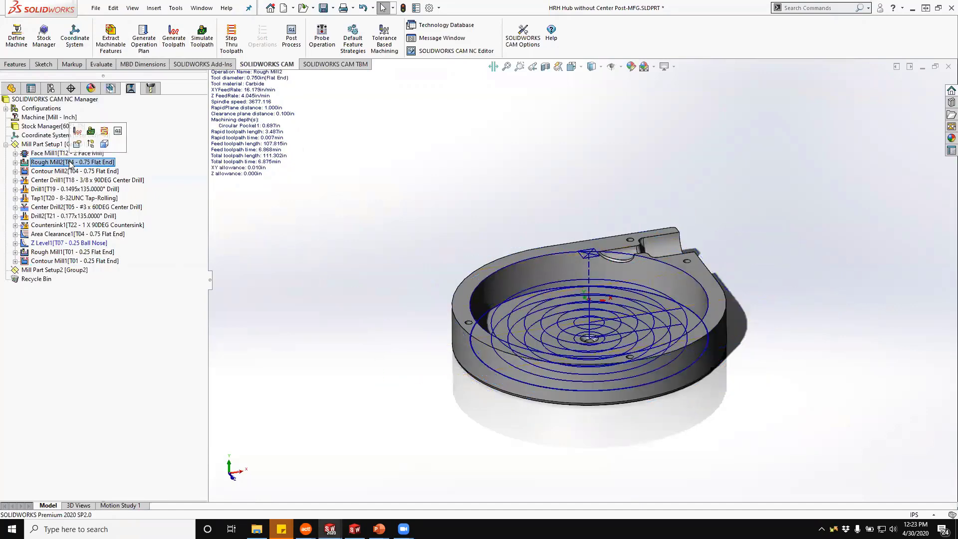
middle_click_drag(378, 197, 370, 221)
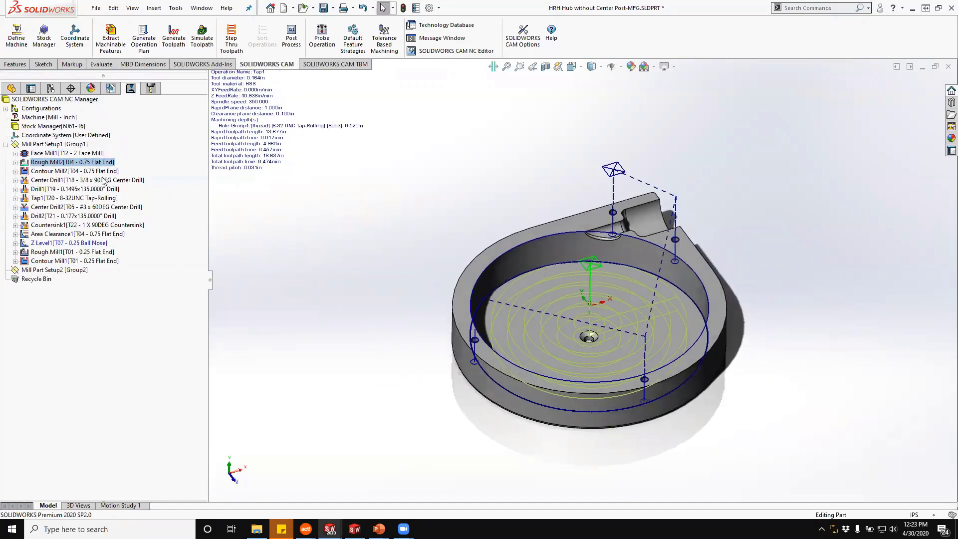
Set the circular pocket contour operation's first and max cut amounts to 1 in and its depth processing to depth by region.
left_click(83, 171)
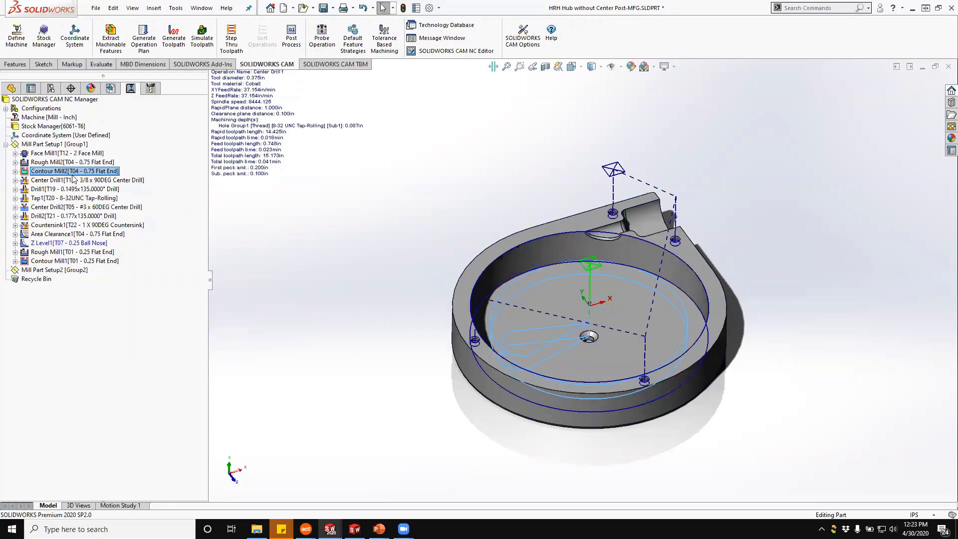
right_click(74, 173)
left_click(105, 178)
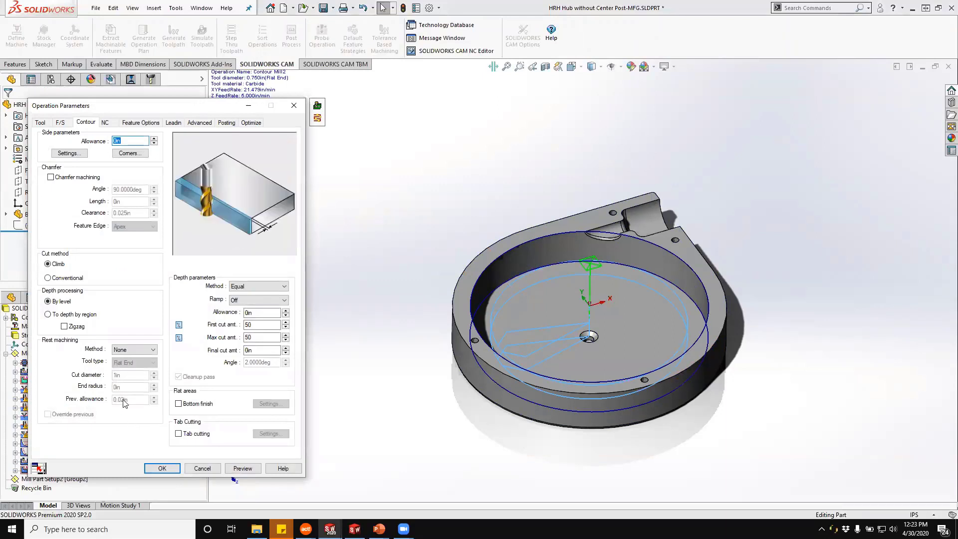
left_click(250, 325)
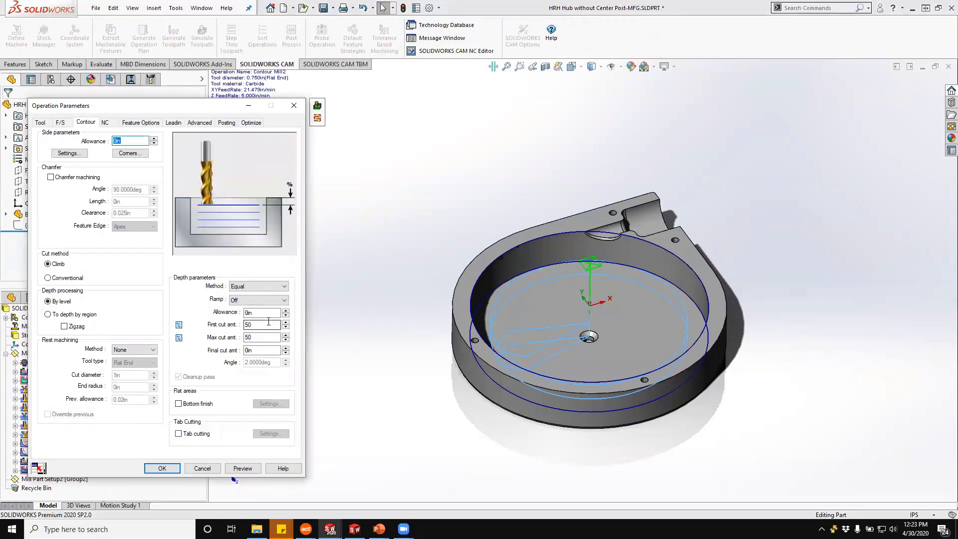
left_click(179, 325)
left_click(179, 338)
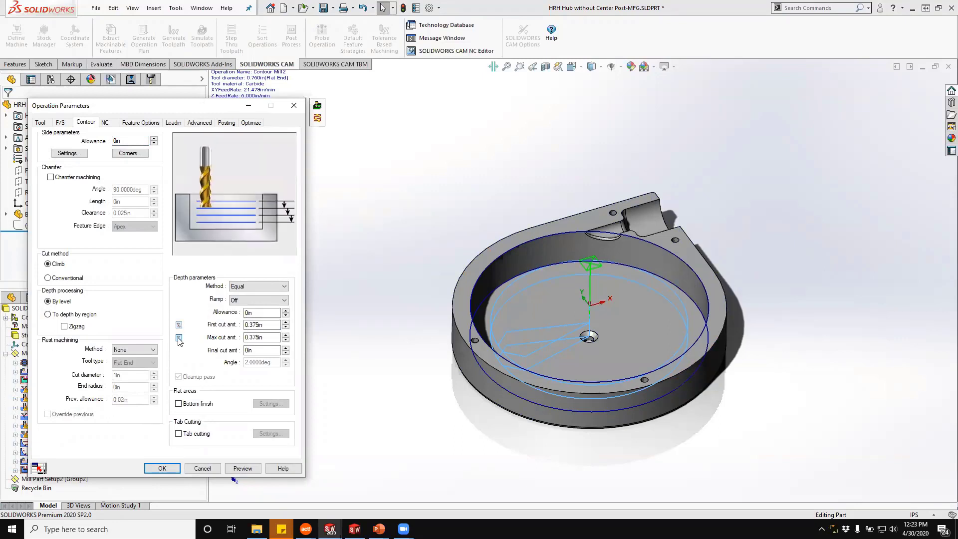
left_click(179, 324)
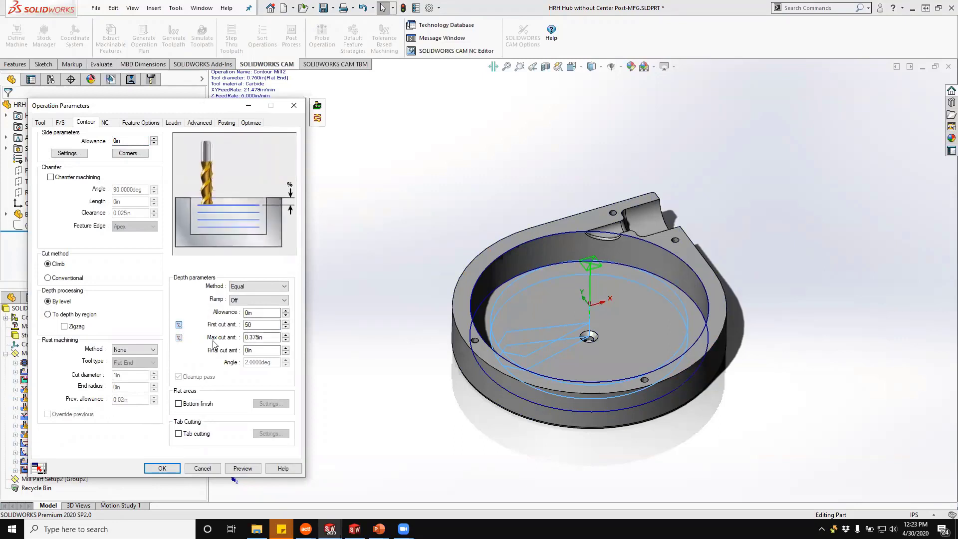
left_click(179, 325)
type("1")
key("Tab")
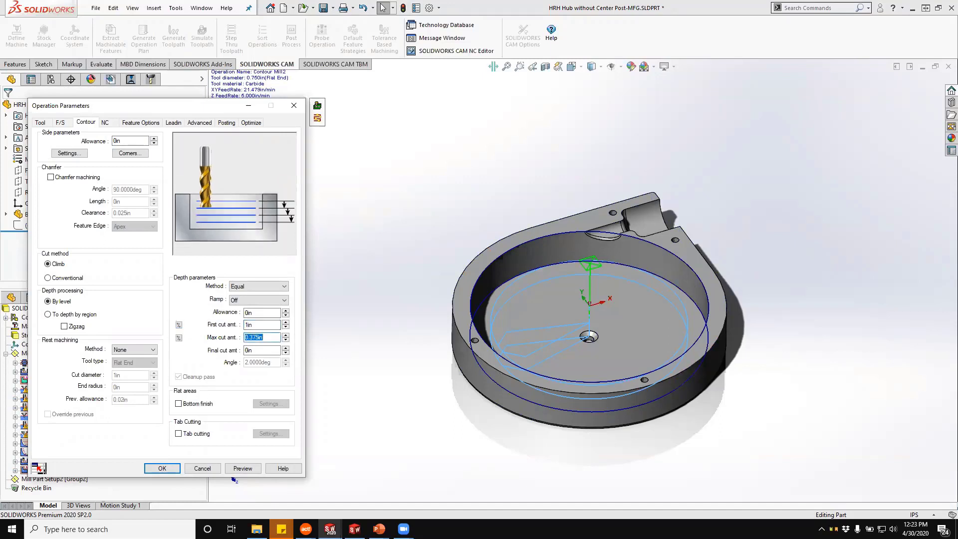
type("1")
key("Tab")
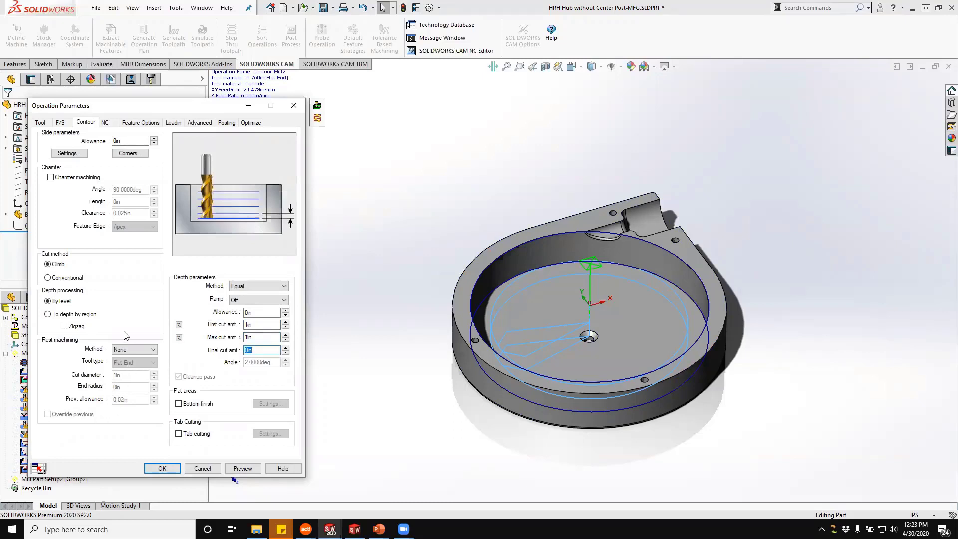
left_click(130, 313)
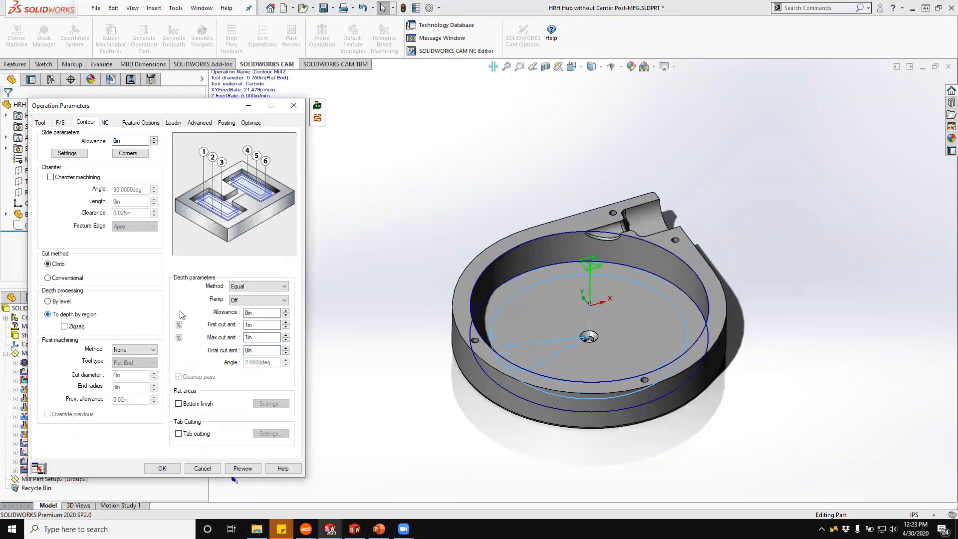
Disable hole-center entry and retract points for the circular pocket contour operation and accept its parameters.
left_click(149, 122)
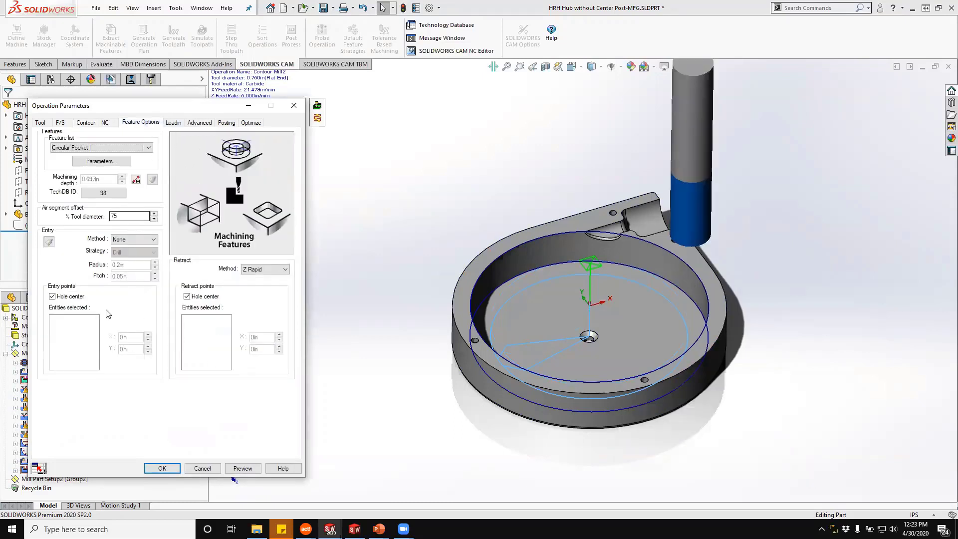
left_click(53, 297)
left_click(53, 297)
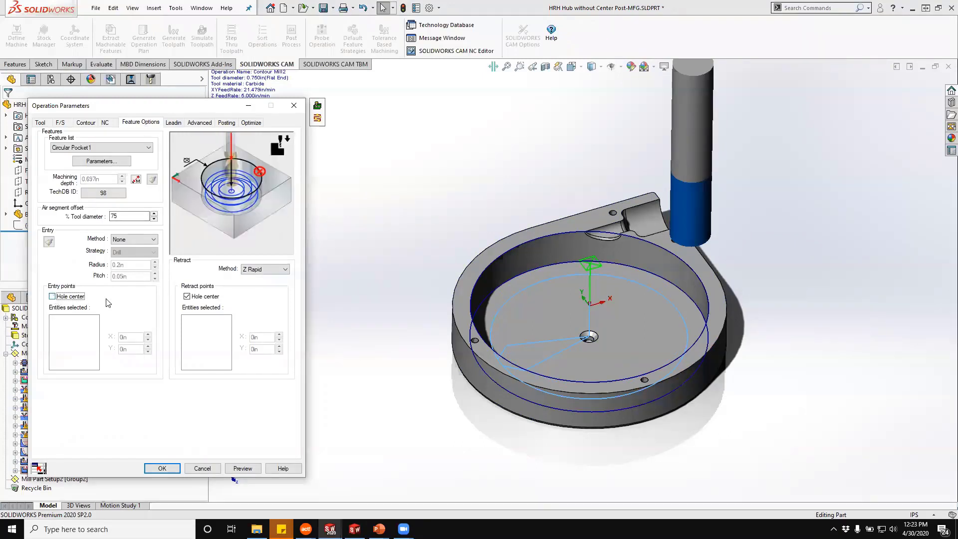
left_click(187, 297)
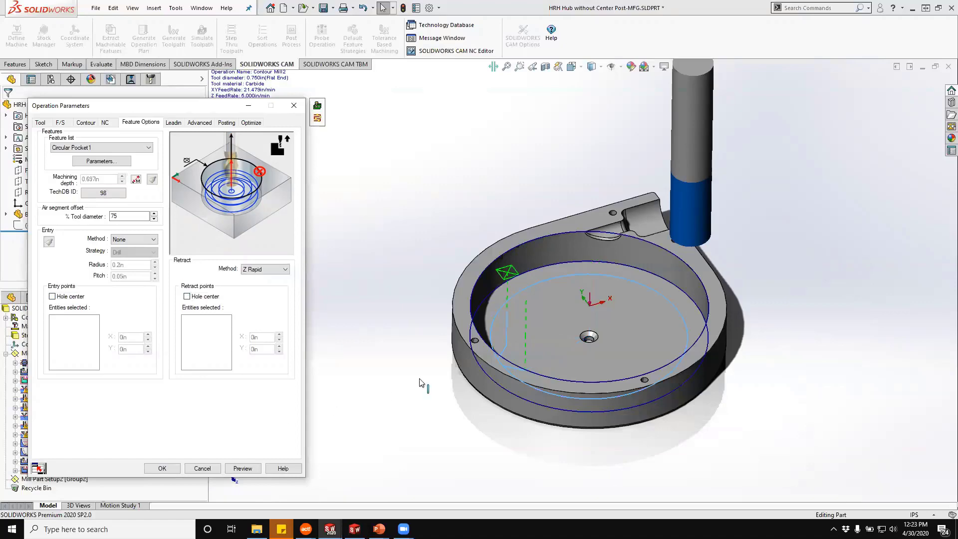
mouse_move(426, 385)
middle_mouse_down()
mouse_move(420, 413)
mouse_move(462, 419)
middle_mouse_up()
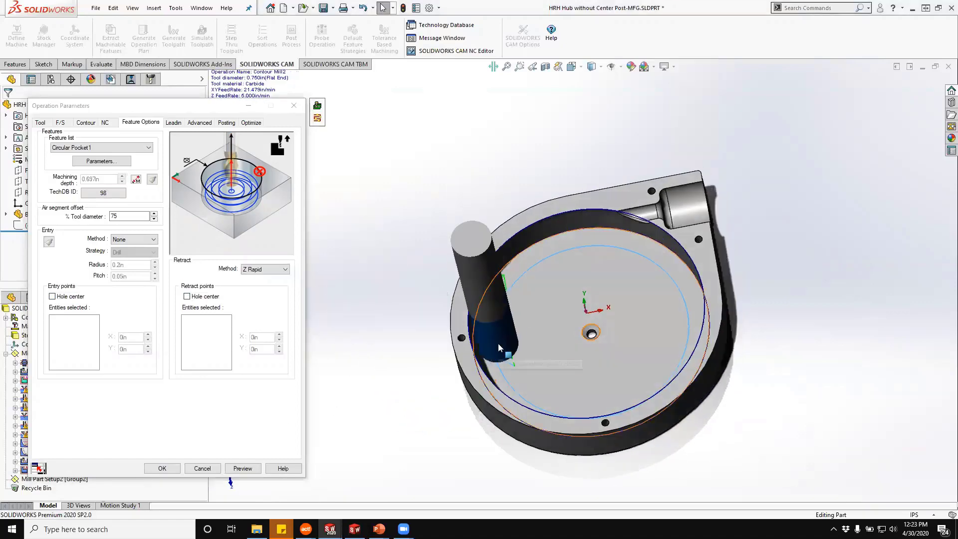
middle_click_drag(409, 368, 442, 317)
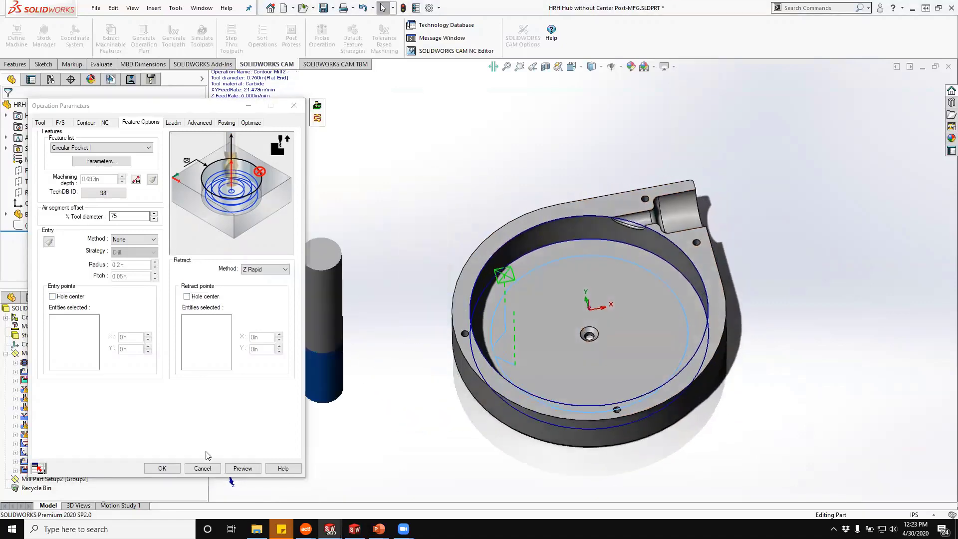
left_click(169, 470)
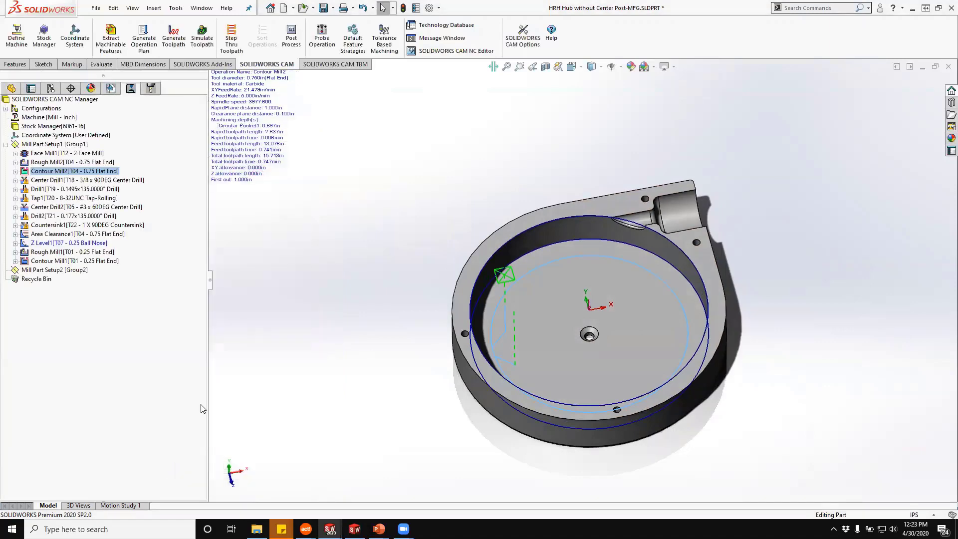
Suppress the 3/8 x 90DEG center drill operation for the 8-32 tapped holes.
left_click(92, 181)
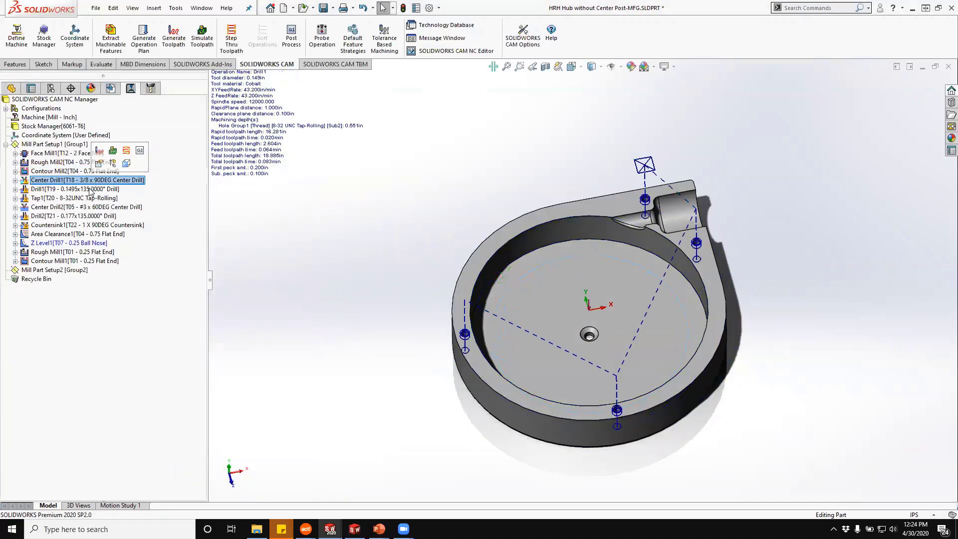
left_click(91, 190)
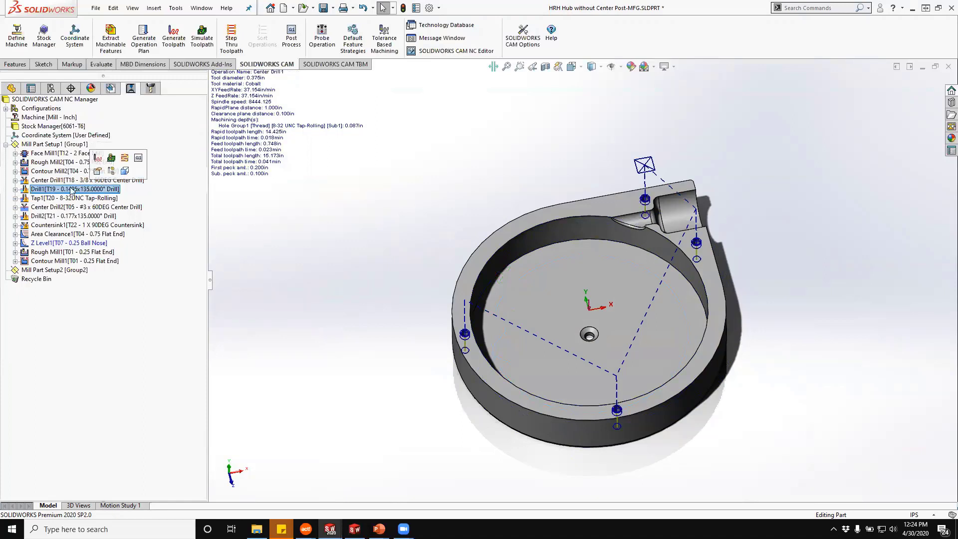
left_click(54, 181)
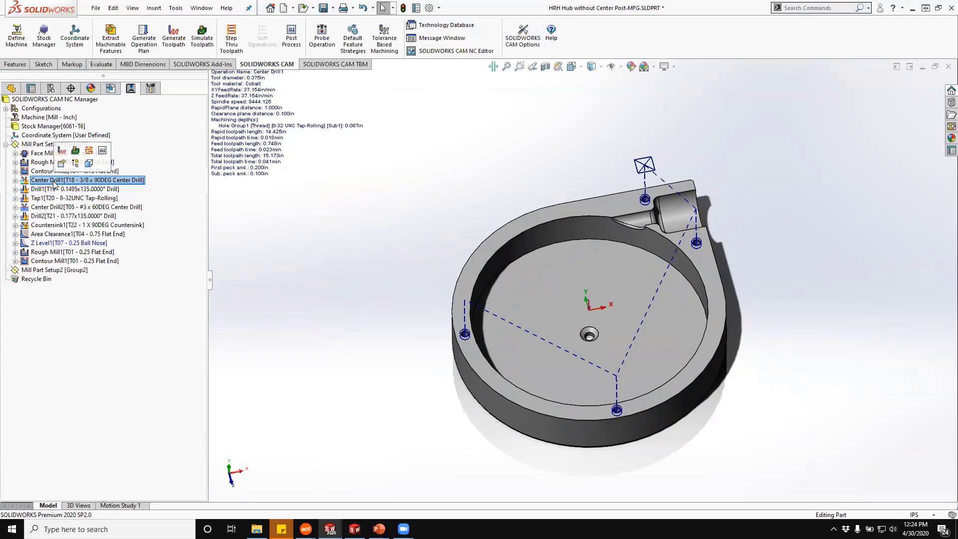
left_click(76, 163)
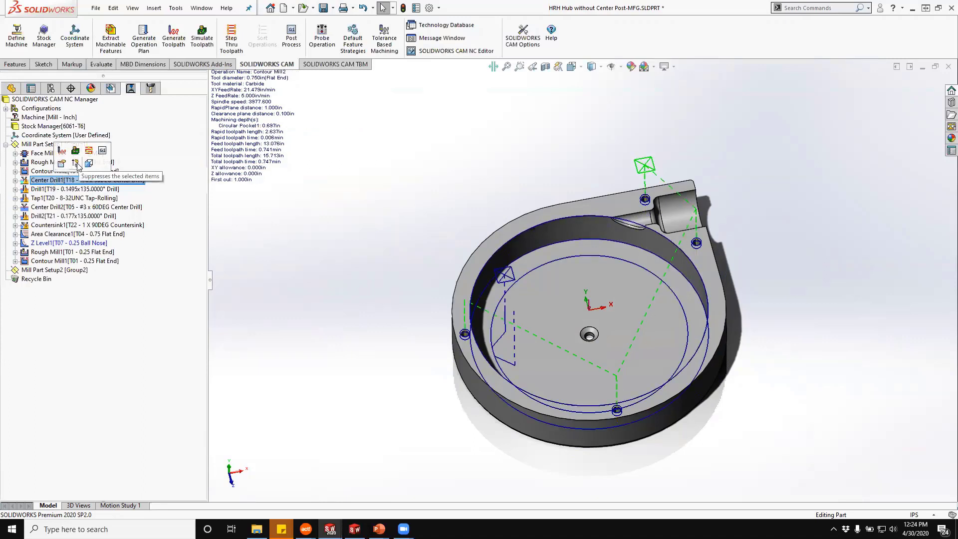
Compare the 8-32 holes' drill and tap toolpaths, and override the drill operation's machining depth with 0.65 in.
left_click(60, 189)
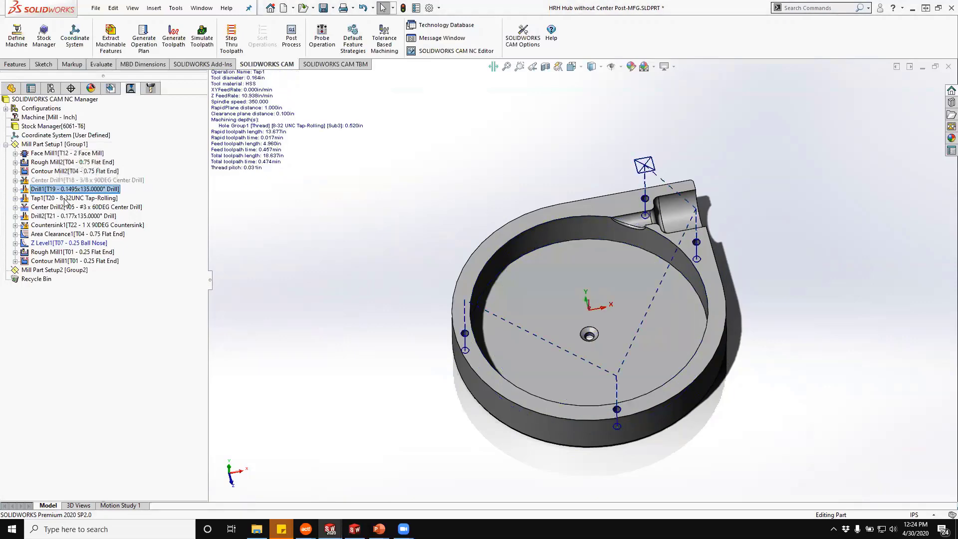
left_click(65, 198)
middle_click_drag(313, 242, 499, 299)
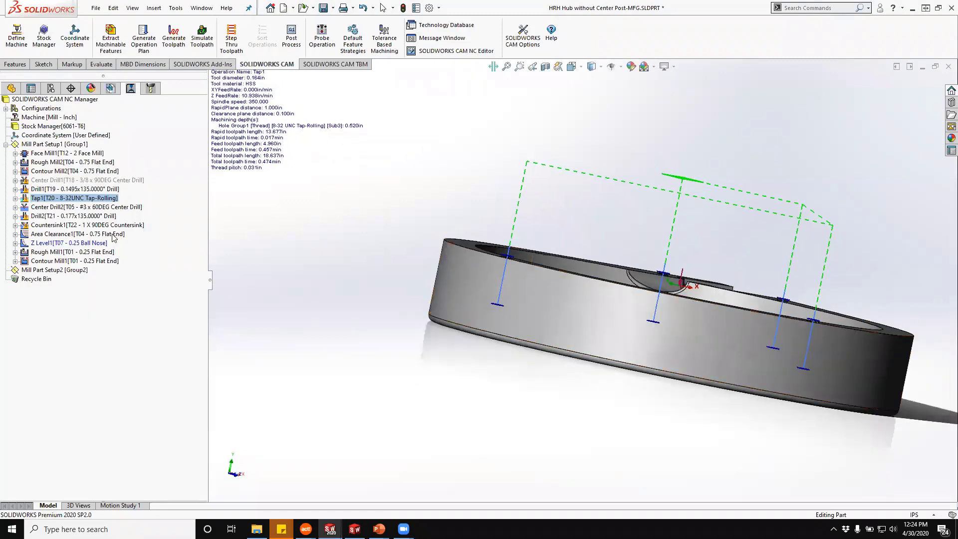
left_click(83, 190)
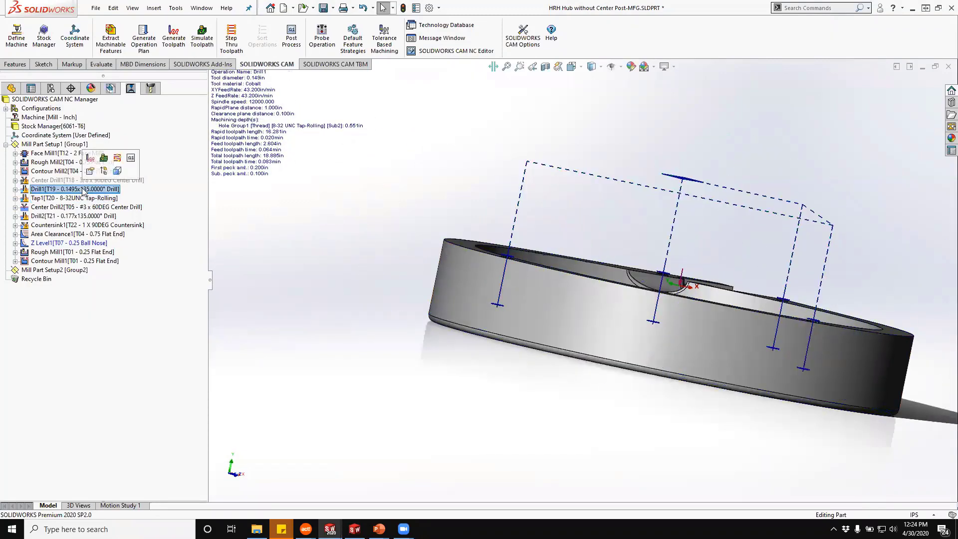
left_click(84, 199)
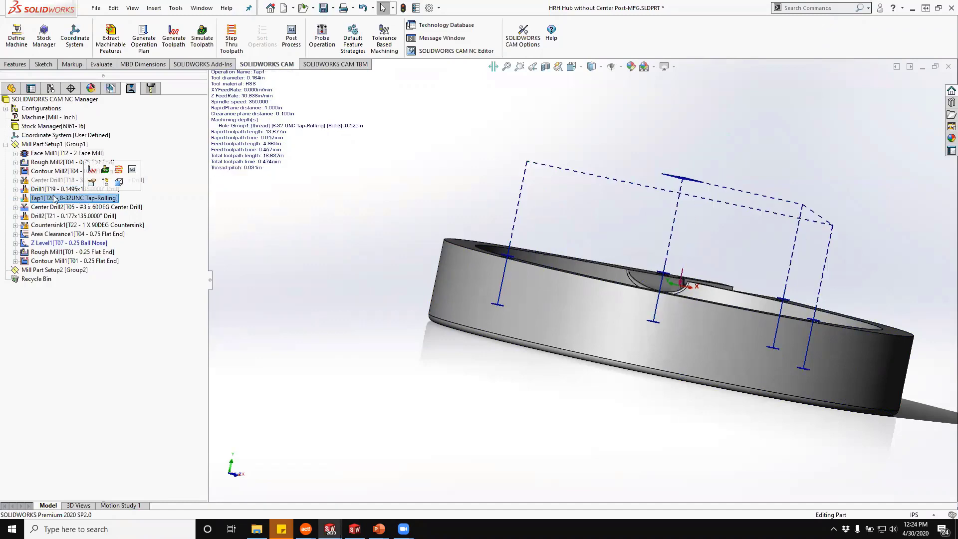
right_click(48, 189)
left_click(73, 194)
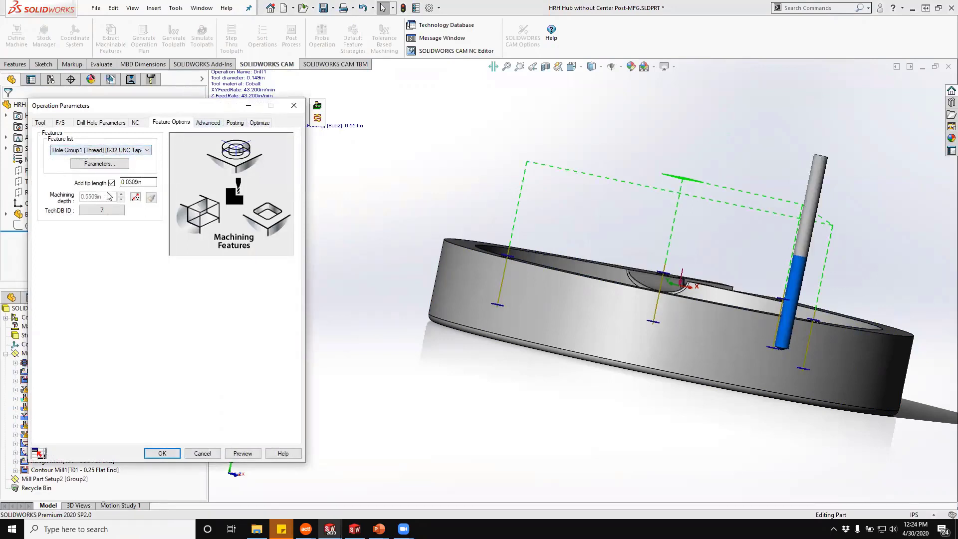
left_click(136, 197)
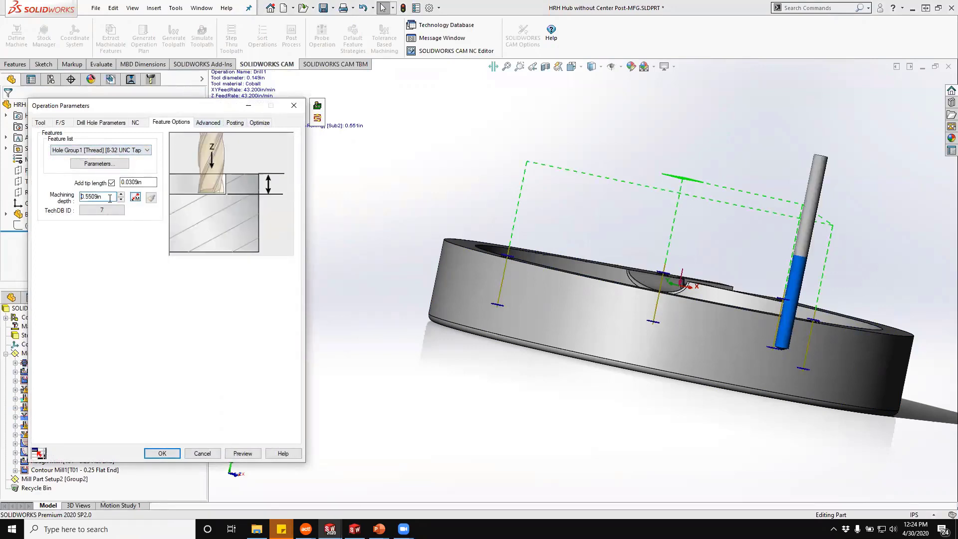
double_click(107, 196)
type(".65")
middle_click_drag(515, 322, 462, 329)
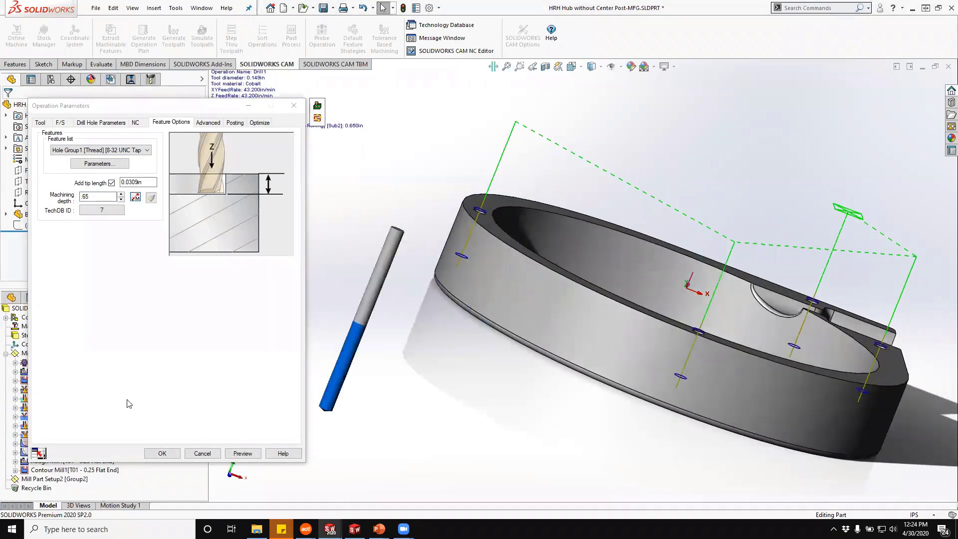
left_click(162, 454)
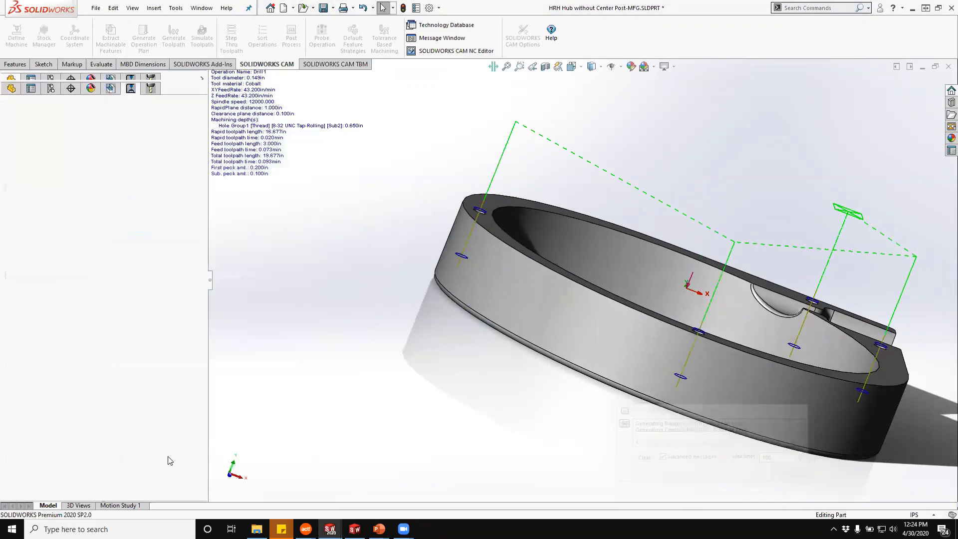
Suppress the #3 x 60DEG center drill operation for the countersunk hole in the pocket floor.
left_click(75, 207)
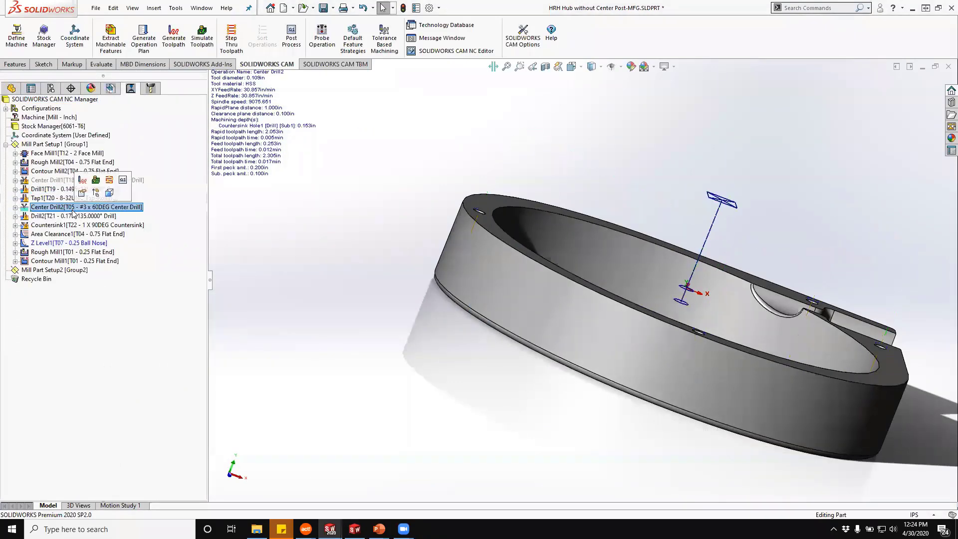
middle_click_drag(346, 243, 331, 278)
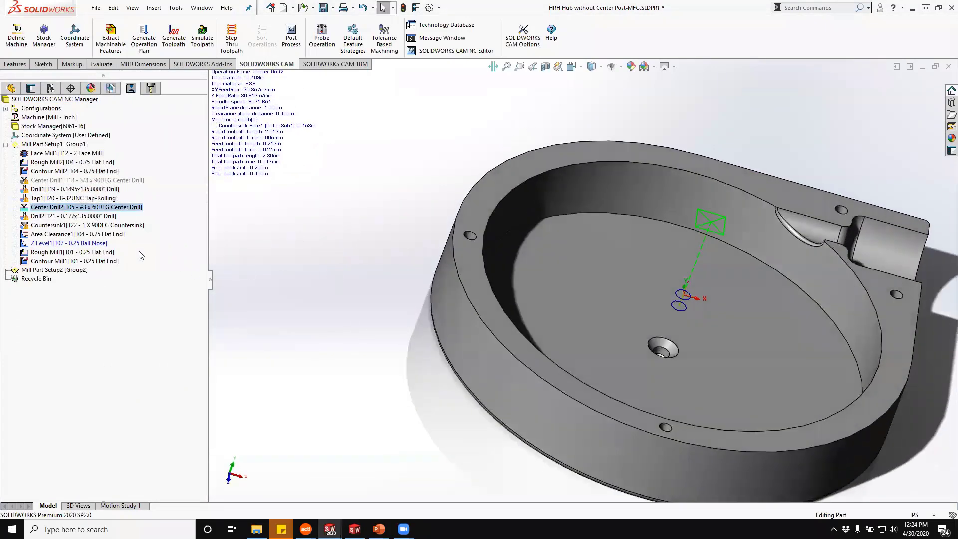
double_click(46, 208)
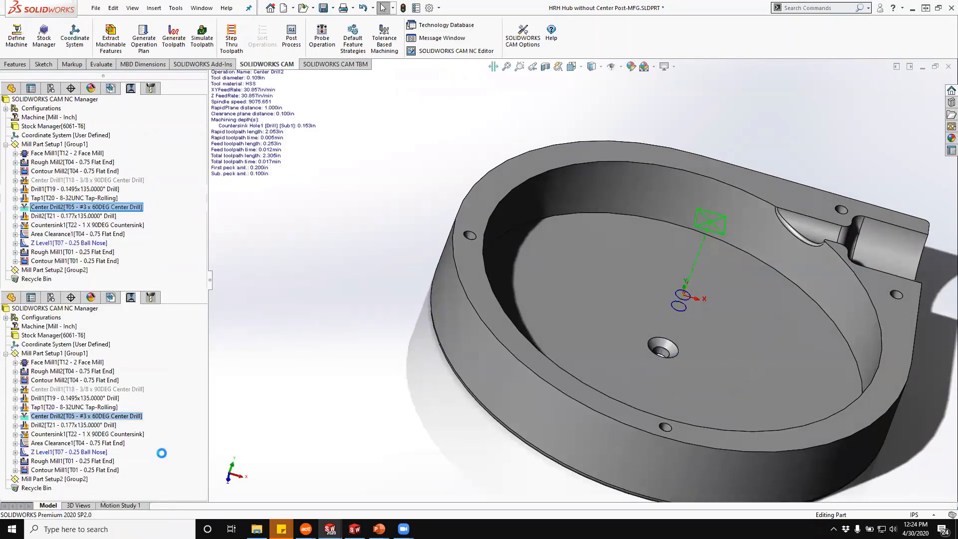
left_click(212, 455)
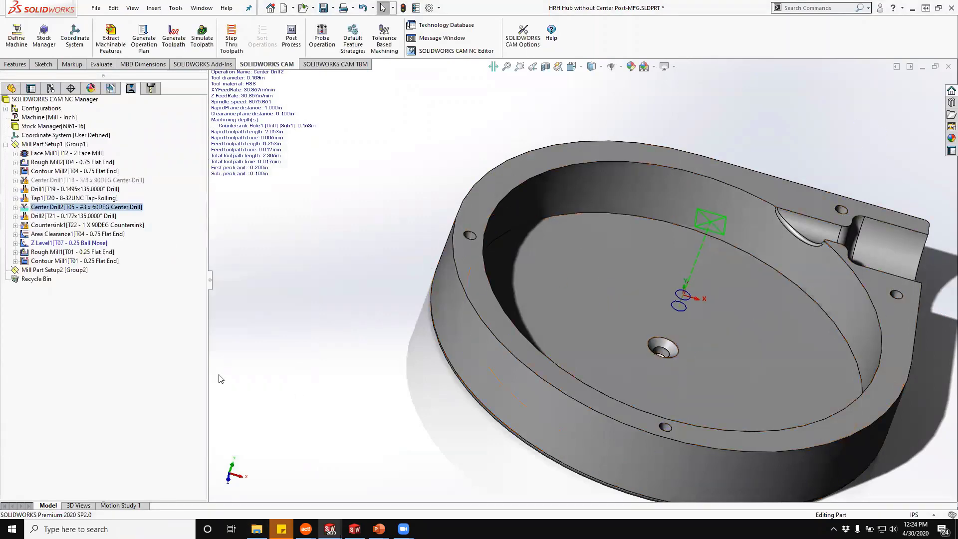
left_click(26, 205)
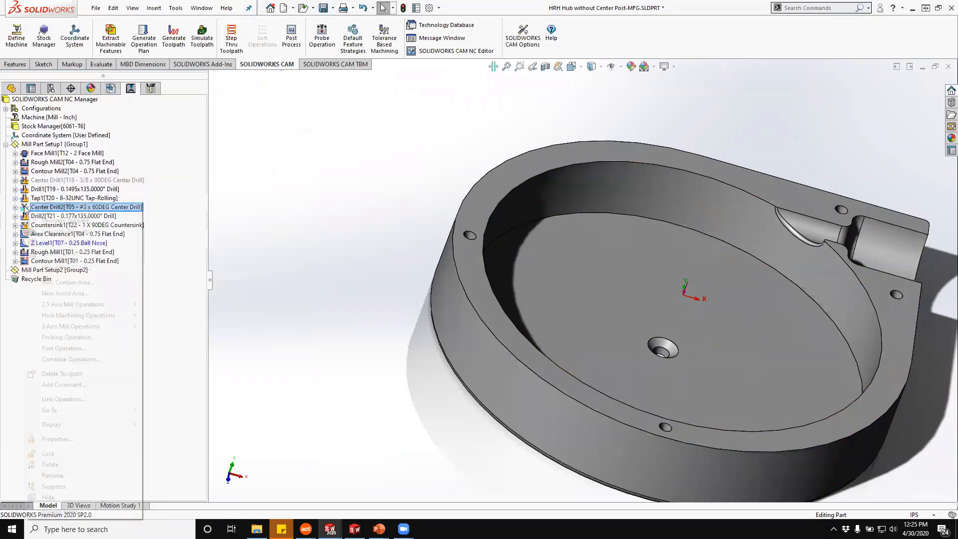
right_click(25, 208)
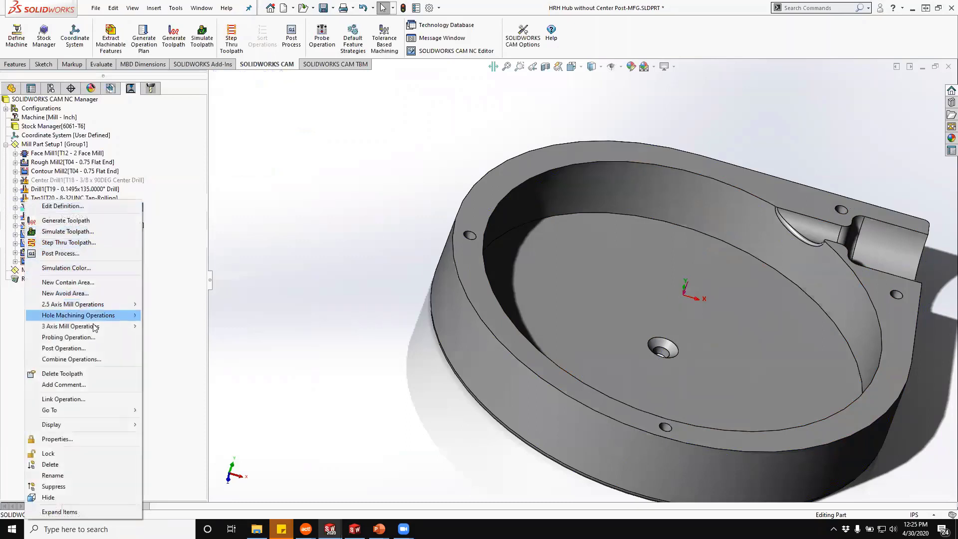
left_click(84, 486)
Inspect the drill and countersink toolpaths of the countersunk hole in the pocket floor.
left_click(34, 216)
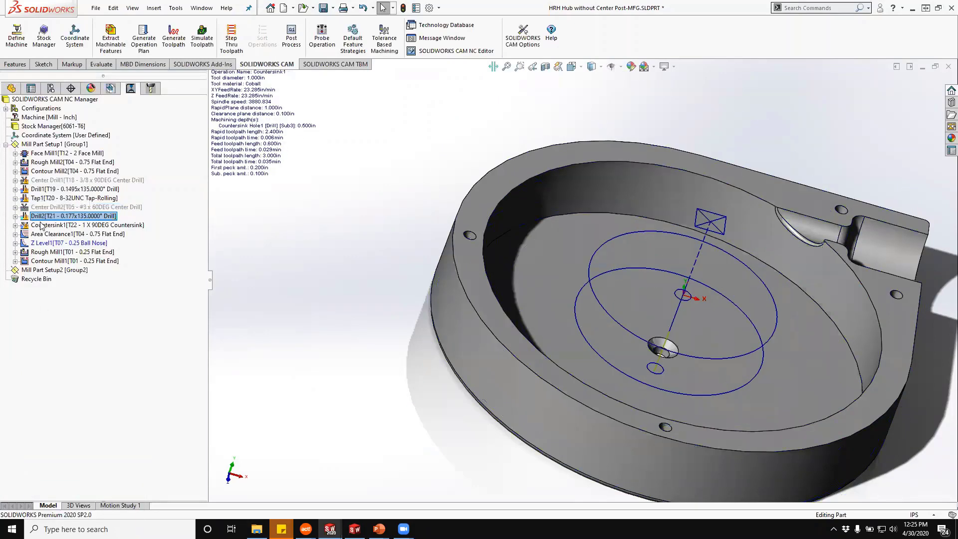
left_click(42, 226)
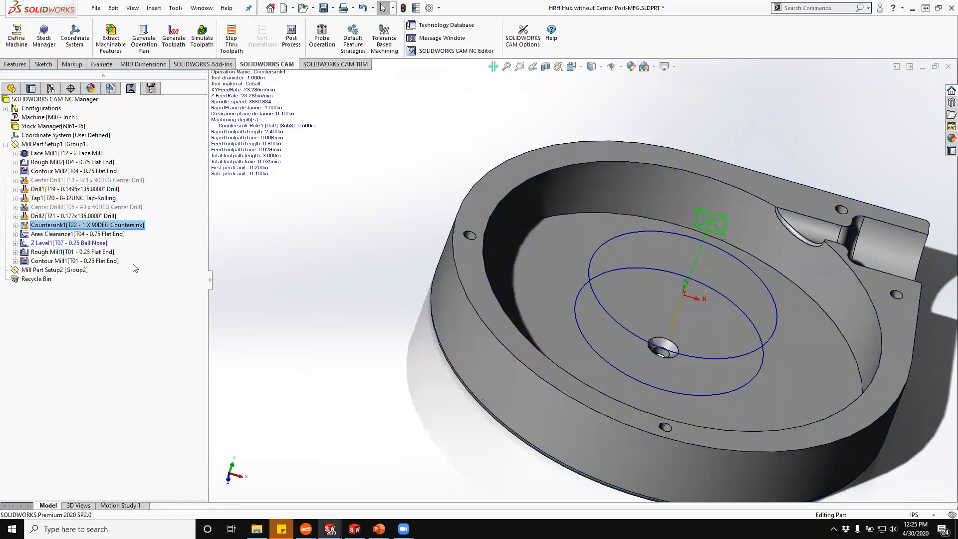
mouse_move(342, 265)
middle_mouse_down()
mouse_move(334, 238)
mouse_move(333, 277)
middle_mouse_up()
Set the countersink hole feature's Direction 1 end condition to Upto Face, using the circular pocket's floor face.
left_click(110, 88)
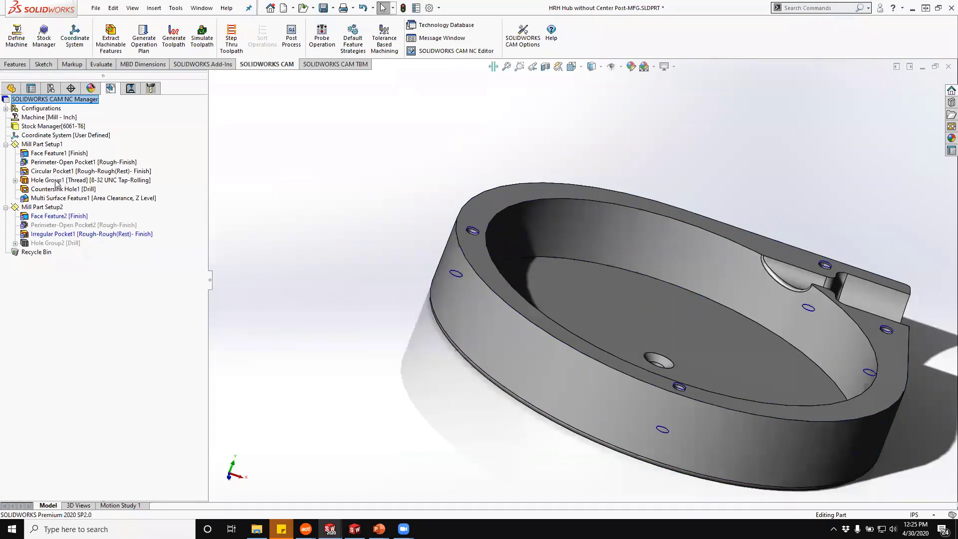
left_click(58, 189)
right_click(58, 189)
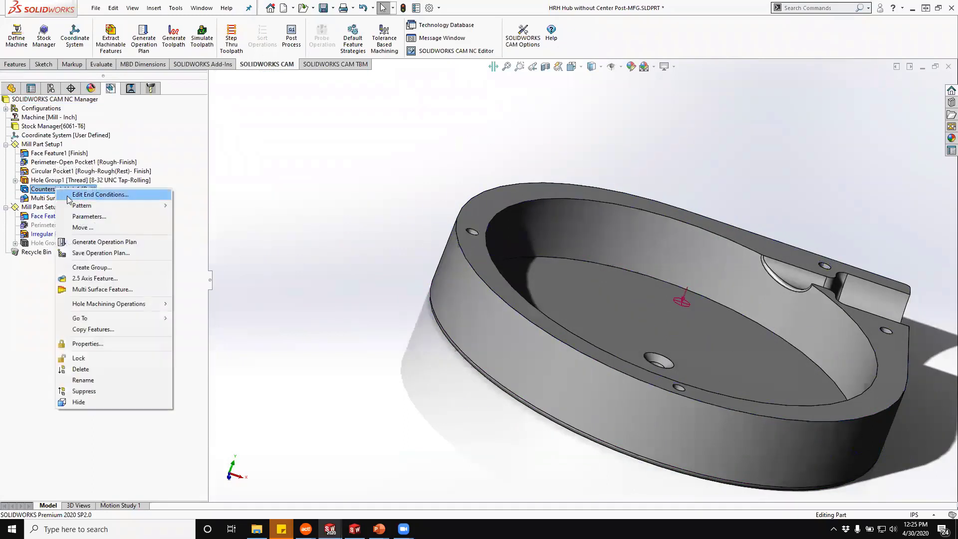
left_click(72, 195)
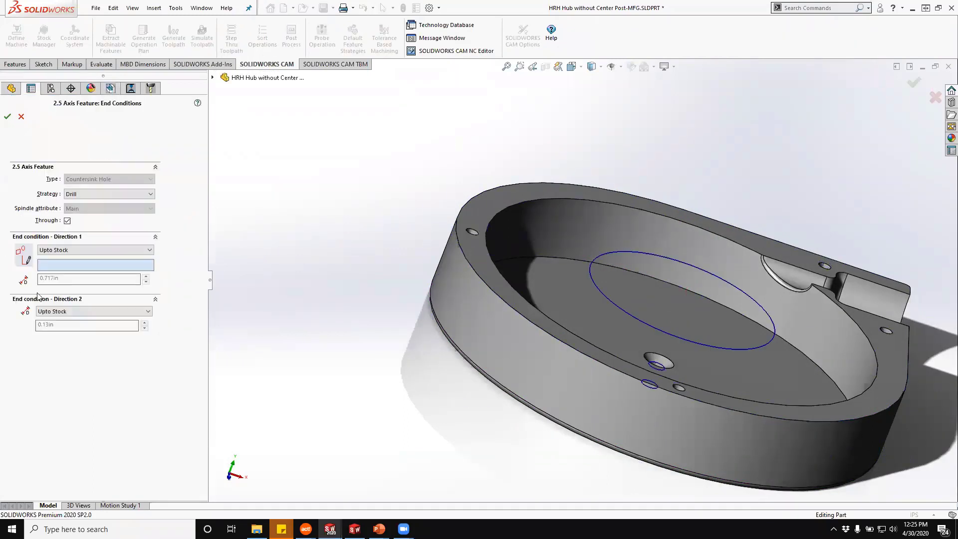
left_click(84, 249)
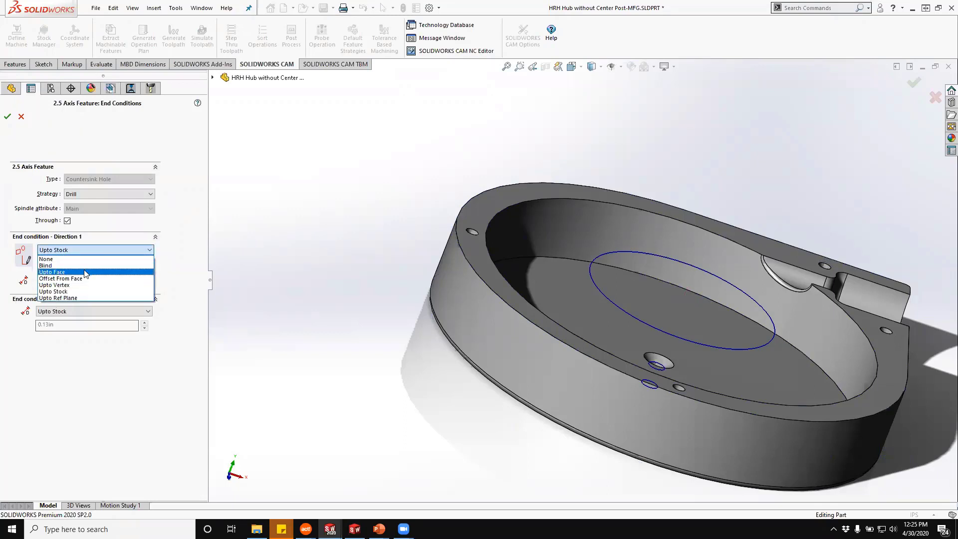
left_click(85, 272)
left_click(582, 293)
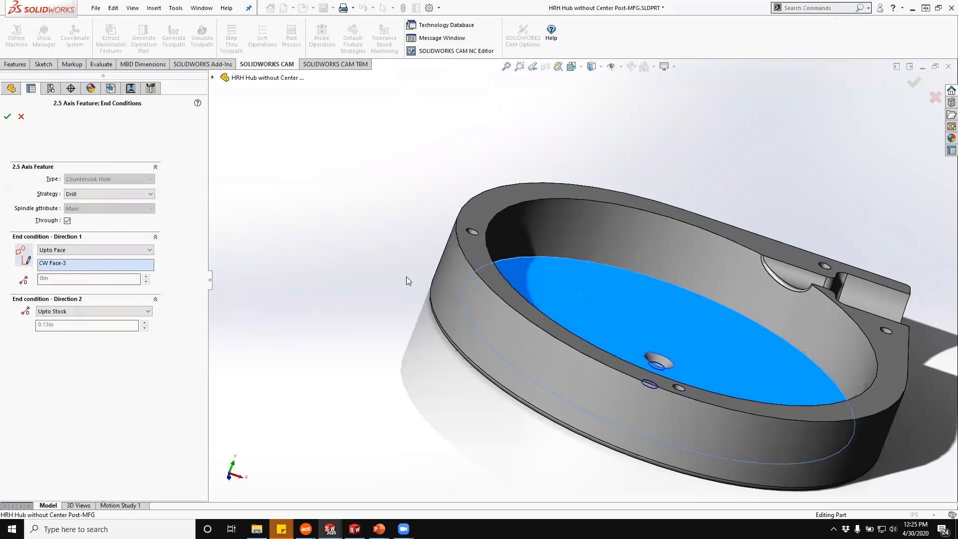
middle_click_drag(406, 281, 376, 323)
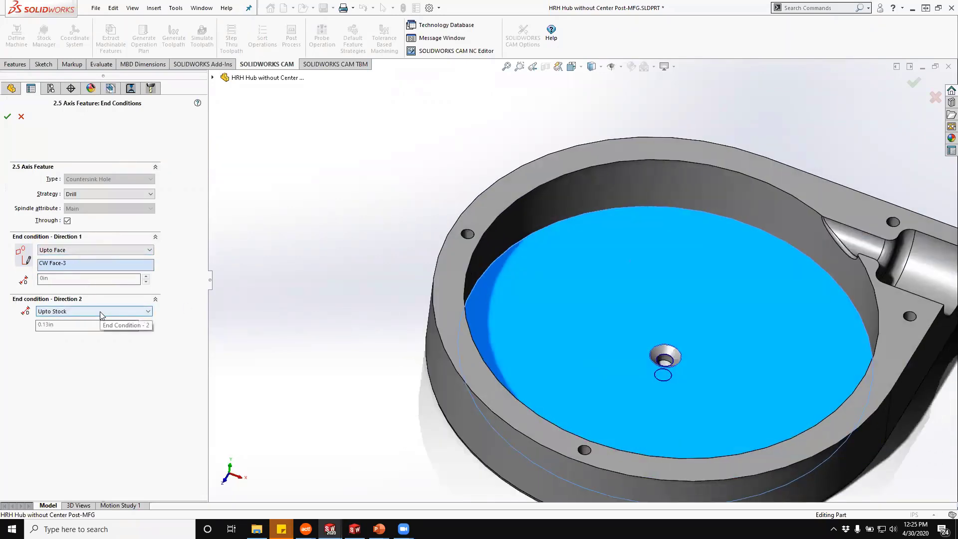
left_click(7, 117)
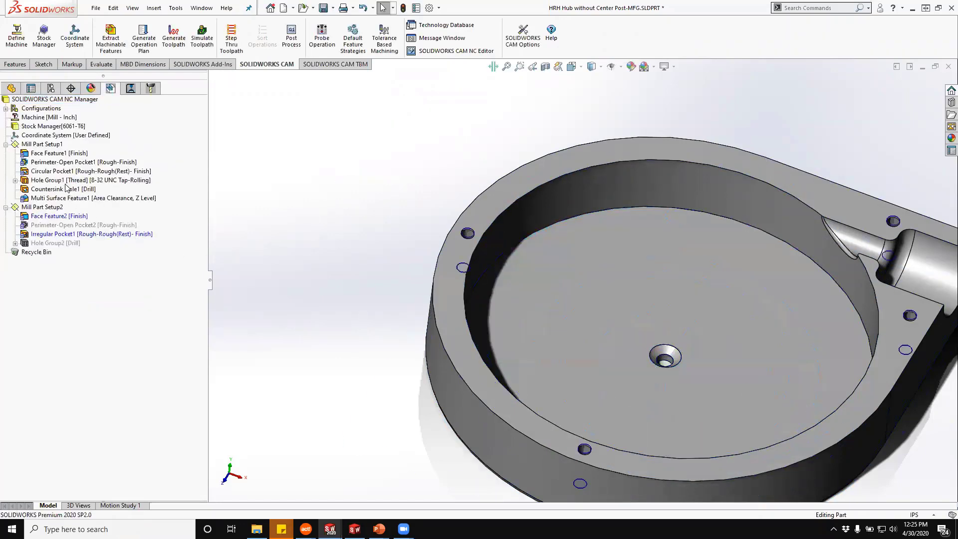
Regenerate the operations for the countersink hole feature and suppress its new #3 x 60DEG center drill operation.
left_click(72, 190)
left_click(76, 172)
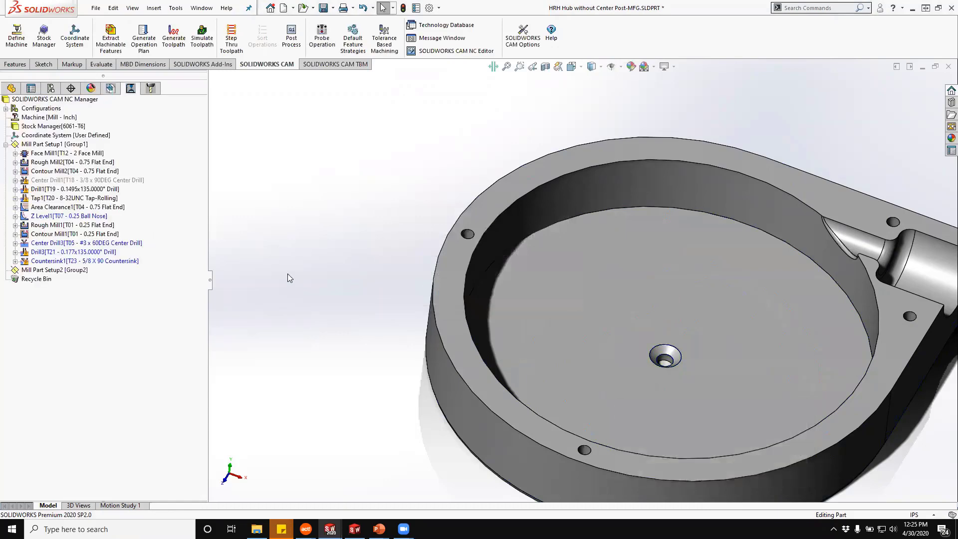
left_click(84, 243)
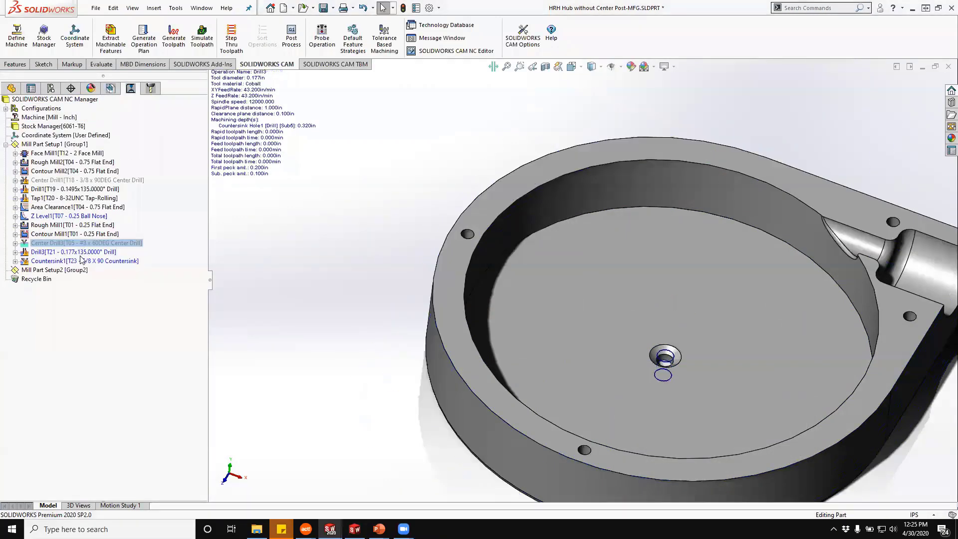
Generate the toolpaths for the countersunk hole's 0.177x135 drill and 5/8 x 90 countersink operations.
left_click(84, 249)
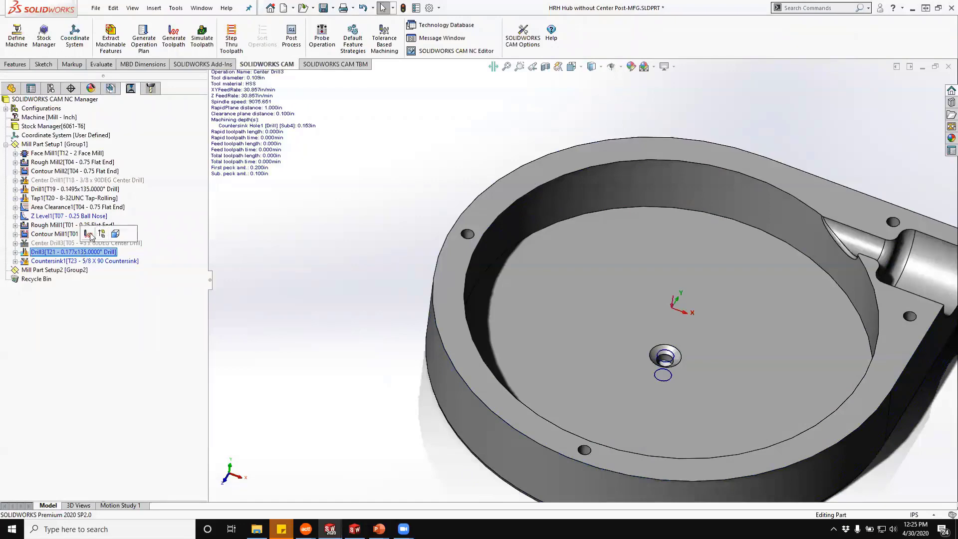
left_click(88, 234)
middle_click_drag(293, 293, 323, 216)
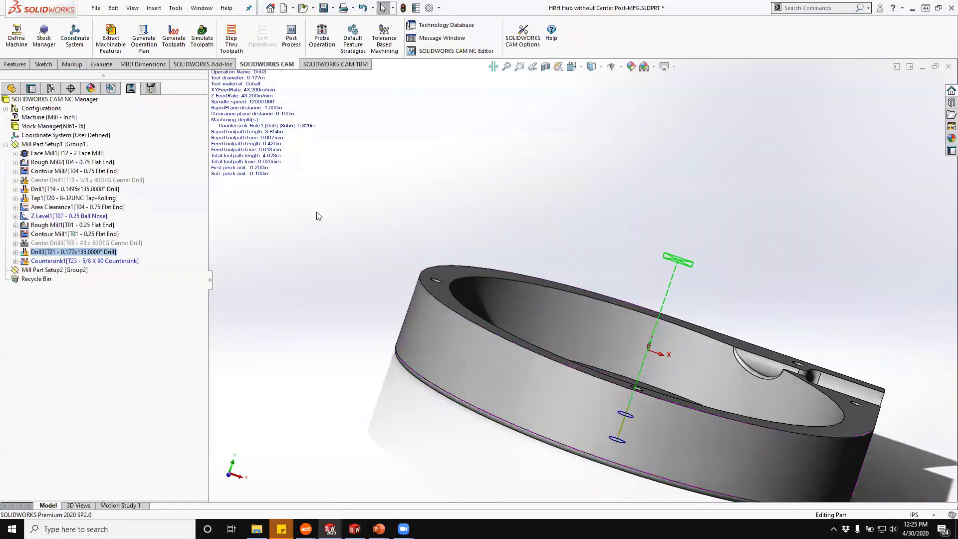
left_click(45, 261)
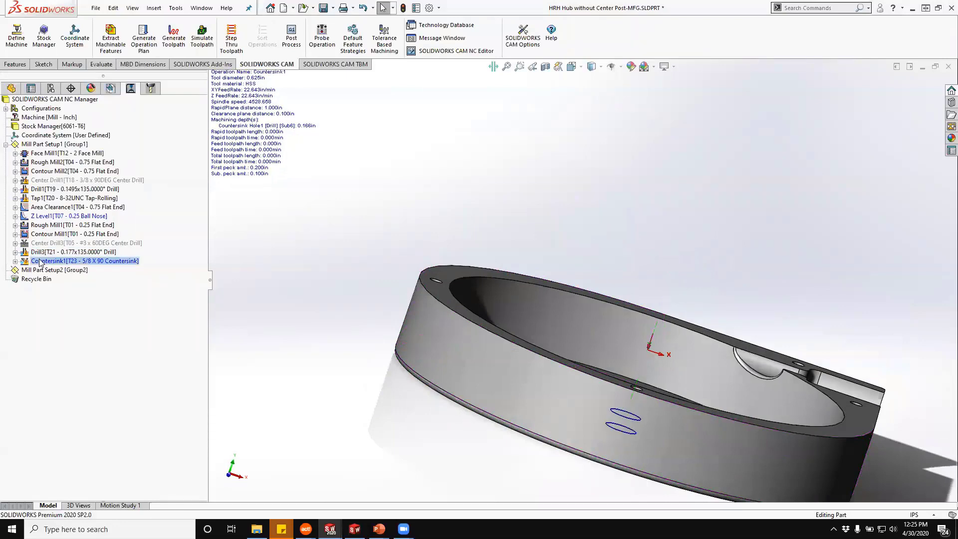
left_click(48, 243)
middle_click_drag(351, 260, 318, 284)
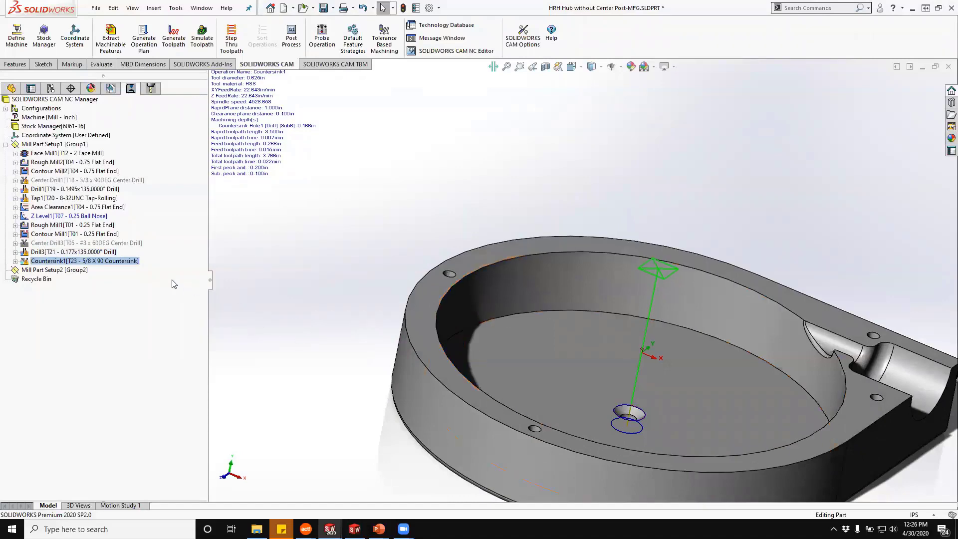
Suppress the area clearance operation that uses the 0.75 flat end mill in the first setup.
middle_click_drag(401, 321, 408, 300)
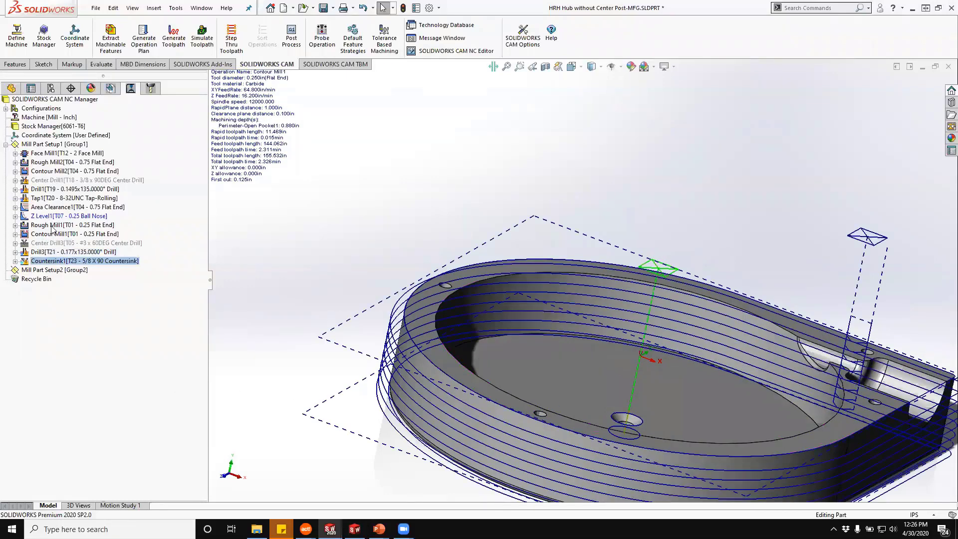
left_click(50, 207)
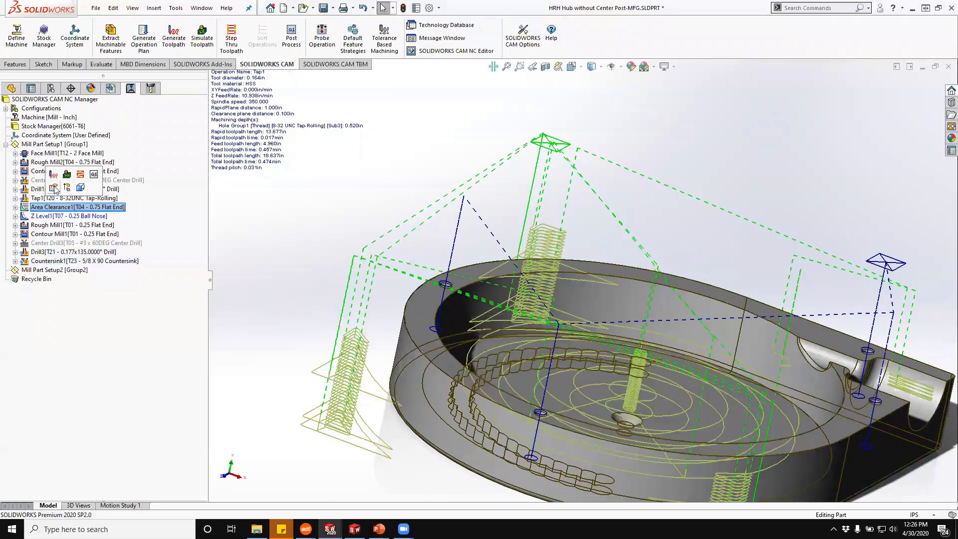
right_click(30, 207)
left_click(85, 484)
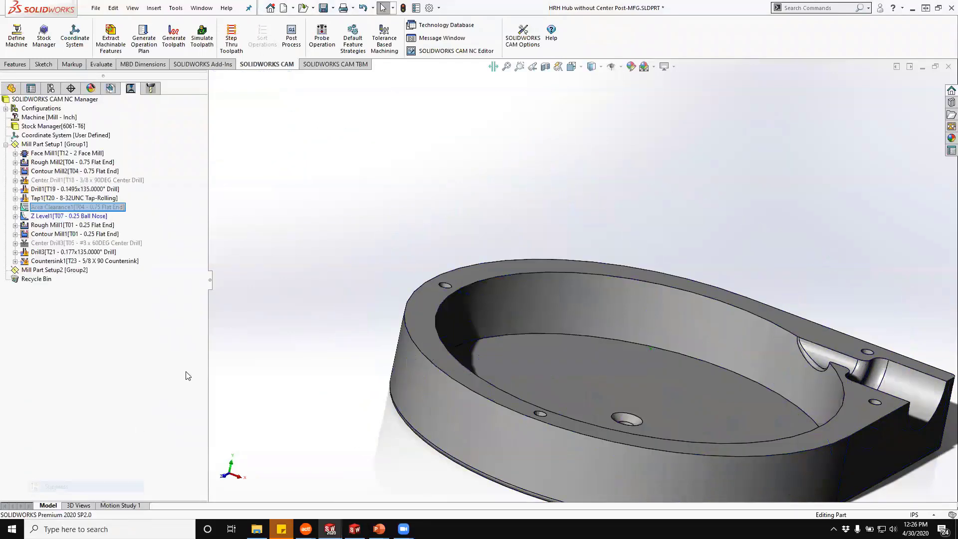
Reorder the countersunk hole's drill and countersink operations to follow directly after the 8-32 tap operation.
mouse_move(27, 255)
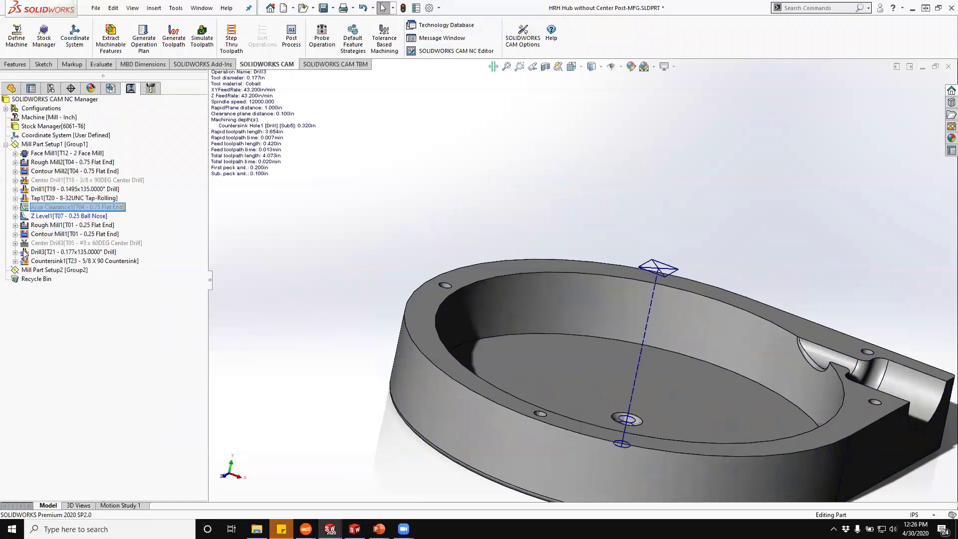
left_click_drag(27, 254, 28, 199)
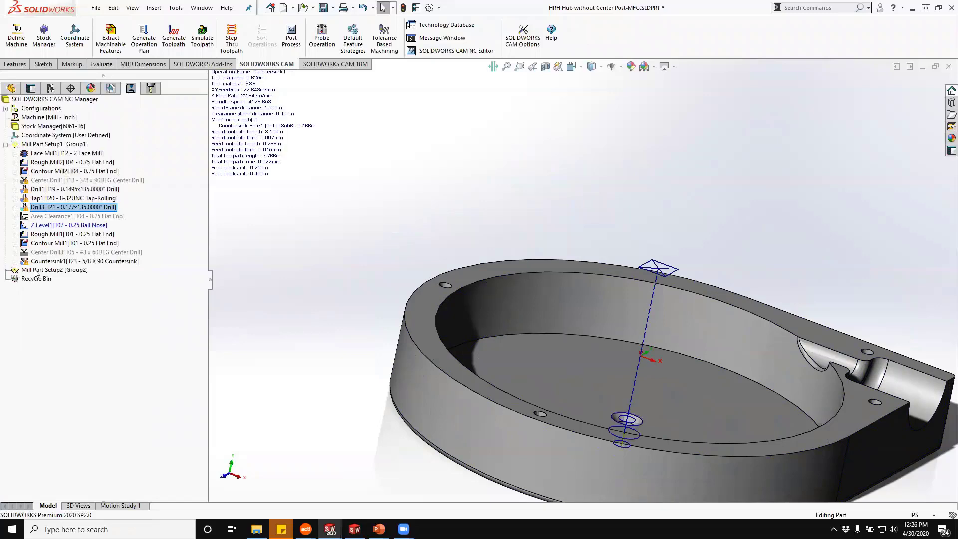
left_click_drag(25, 263, 27, 208)
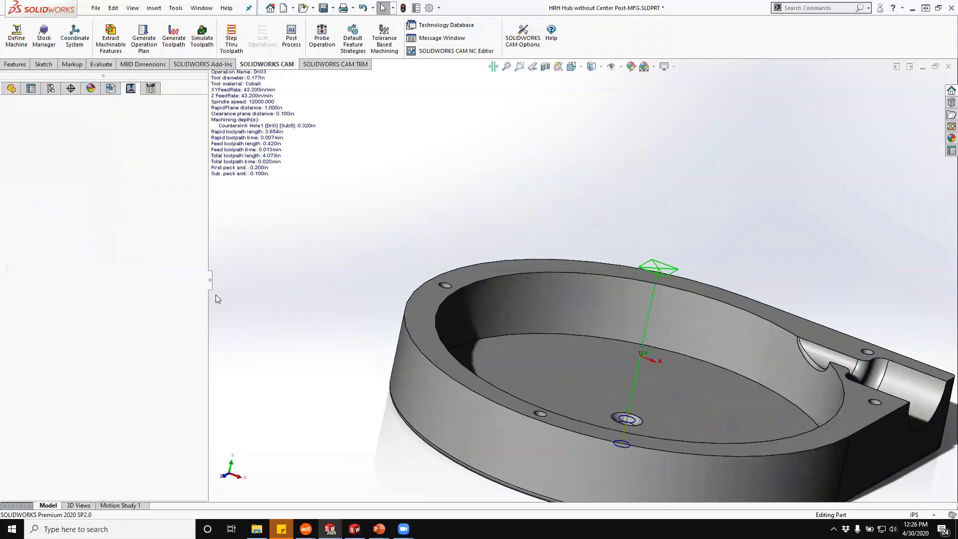
Open the toolpath simulation, show the stock as translucent, and display the target part inside it.
left_click(202, 35)
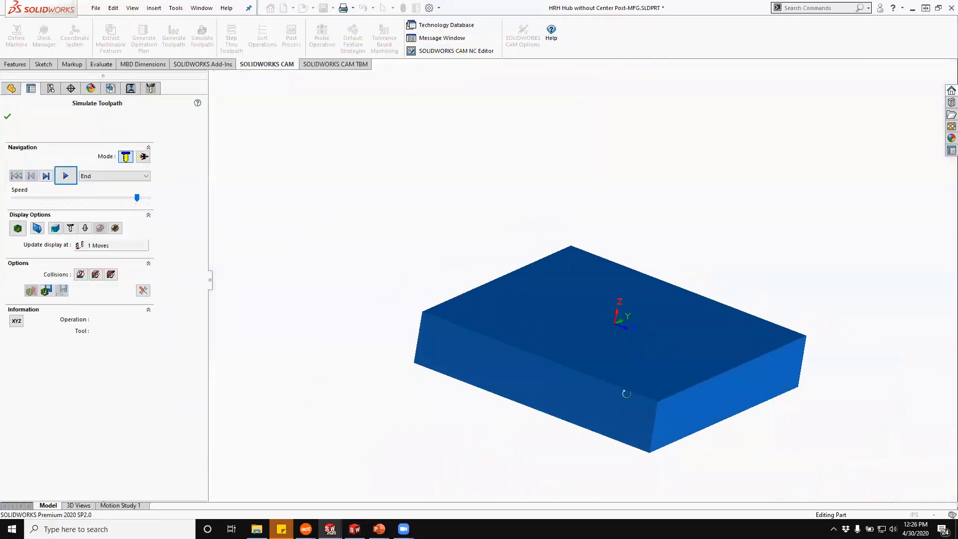
left_click(55, 228)
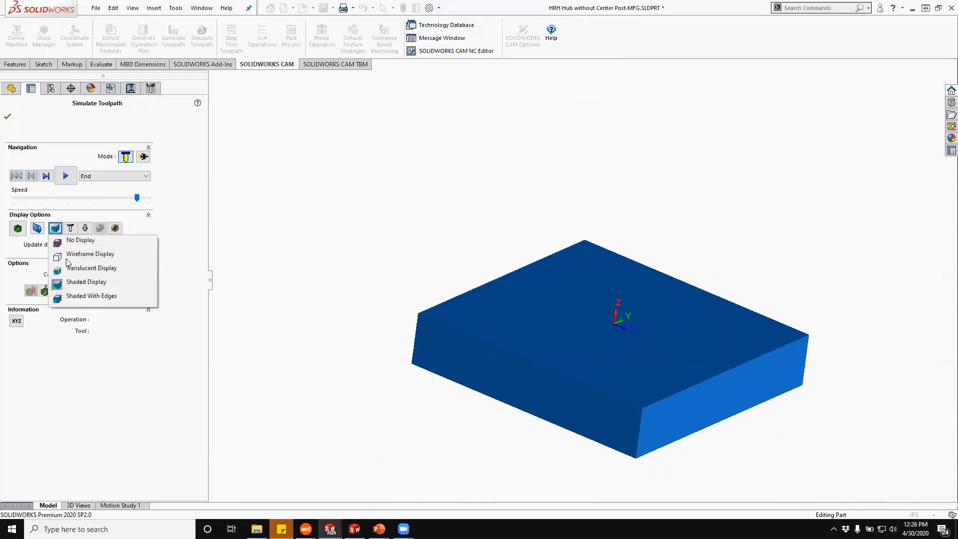
left_click(77, 269)
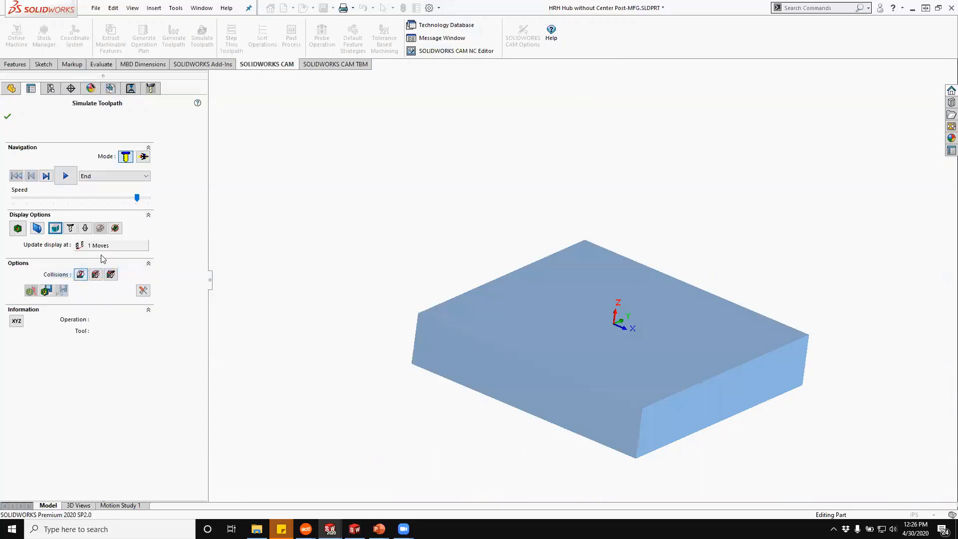
left_click(115, 228)
left_click(139, 286)
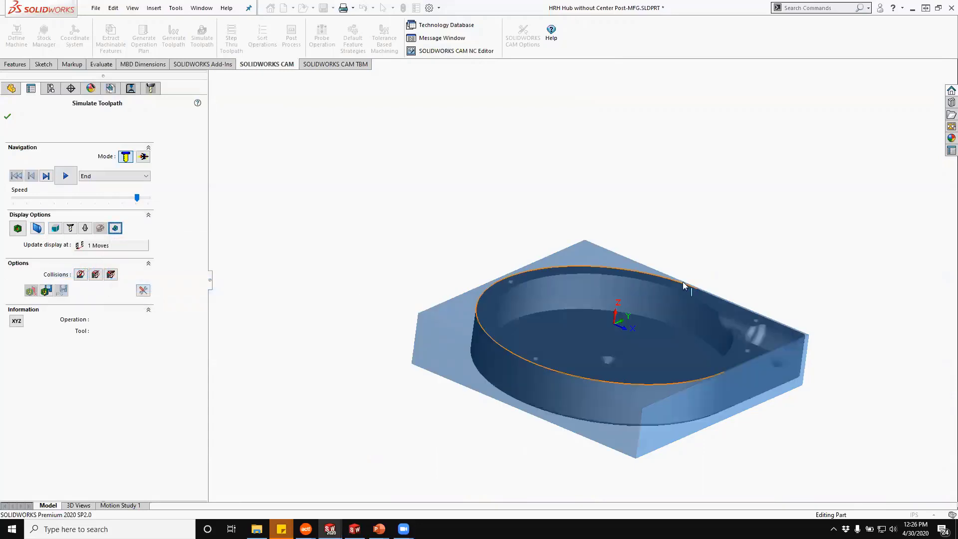
scroll(579, 321, "down", 3)
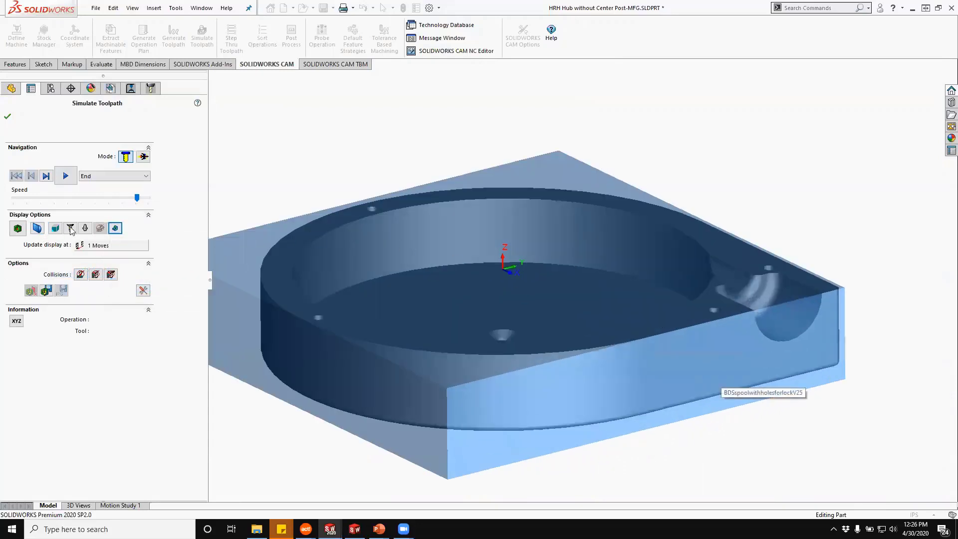
Set the simulation to run to the next operation at a slower speed and step through the face milling.
left_click(93, 177)
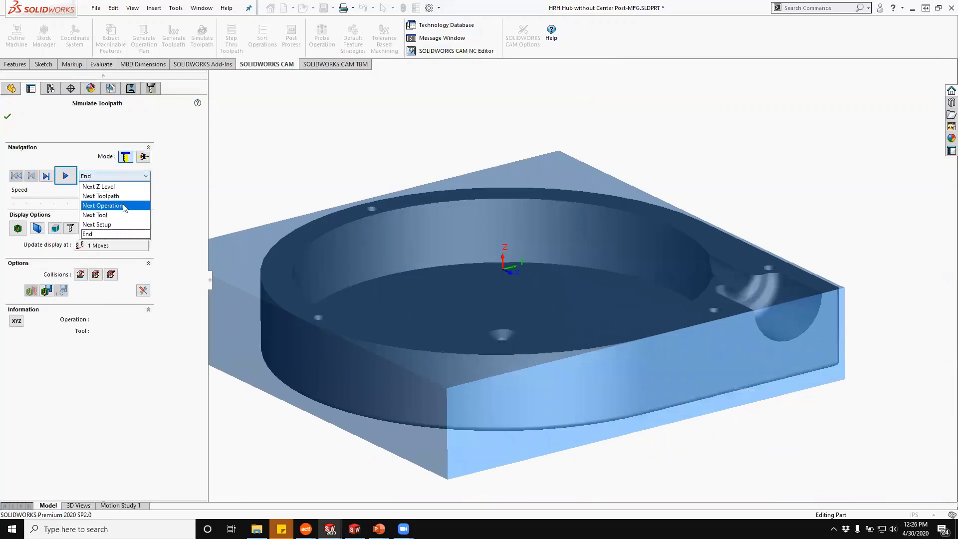
left_click(103, 205)
left_click_drag(132, 198, 65, 206)
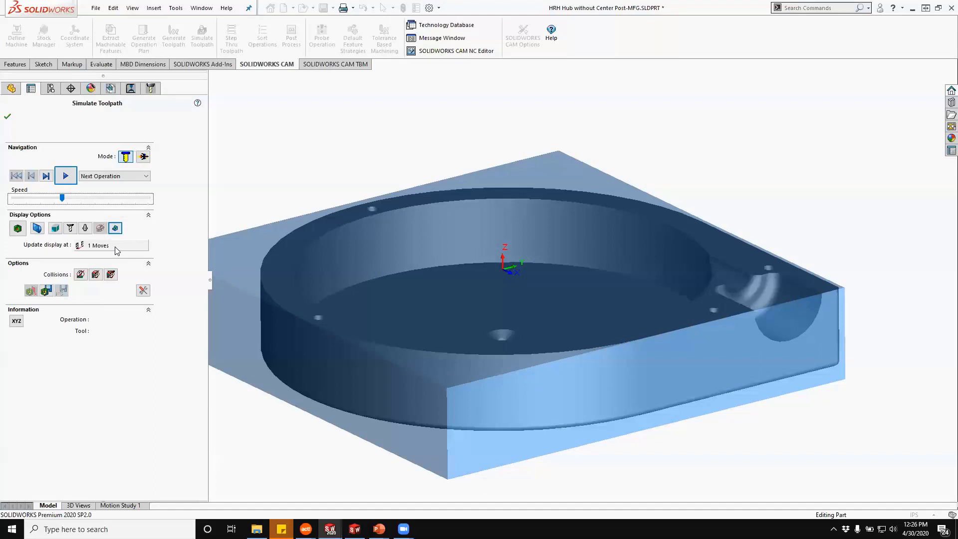
left_click(46, 177)
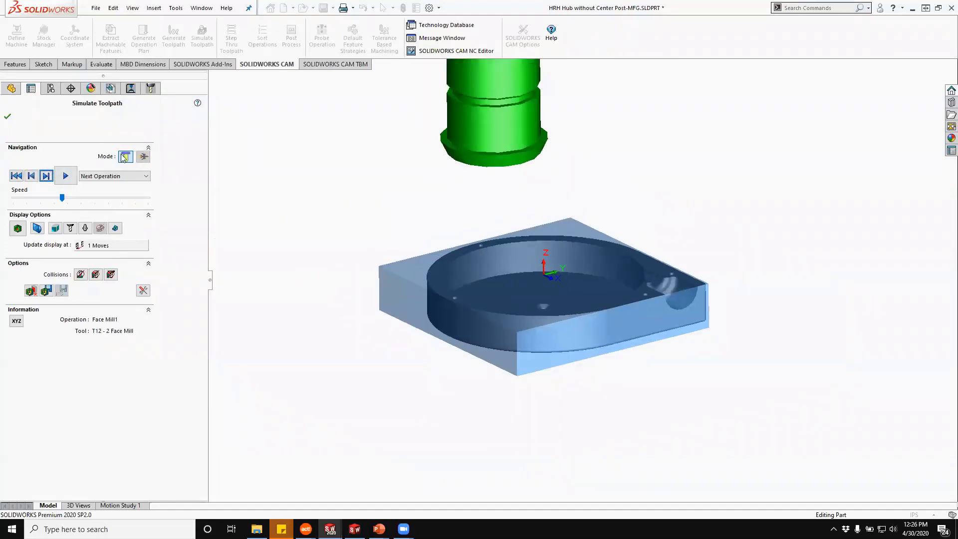
left_click(44, 176)
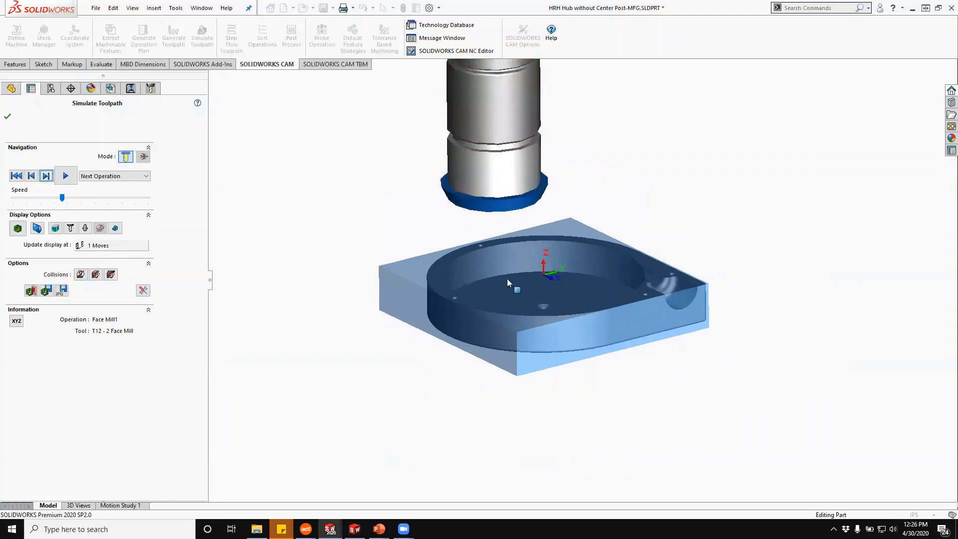
scroll(519, 281, "down", 2)
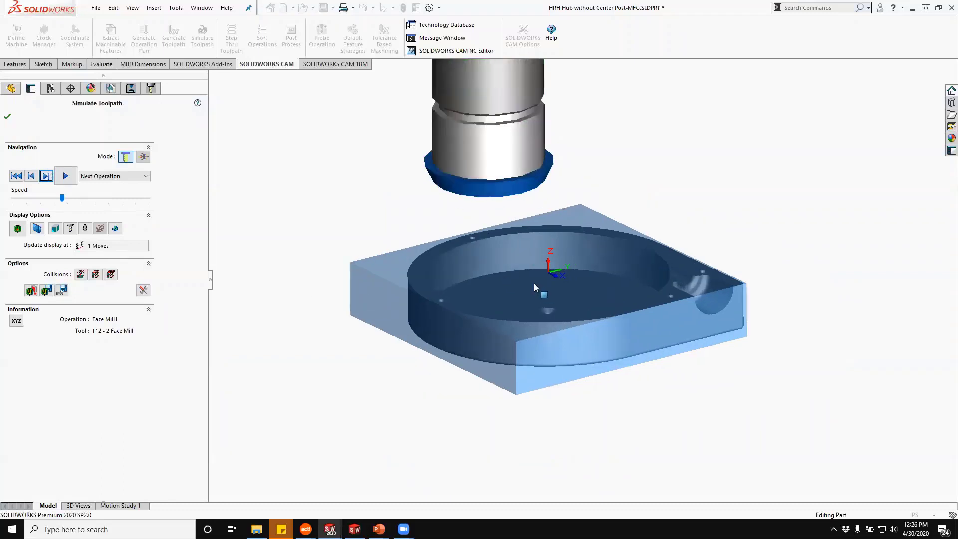
Set the simulation's stock/tool deviation to 0.0026 in and target part deviation to 0.0036 in, raise Turbo mode resolution, and play the face milling.
left_click(143, 290)
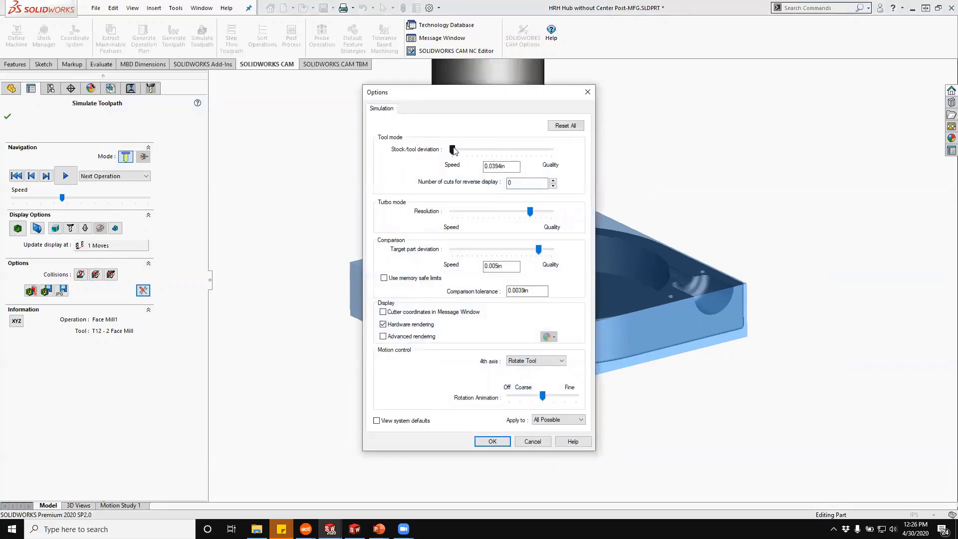
left_click_drag(454, 150, 547, 155)
left_click_drag(530, 212, 547, 220)
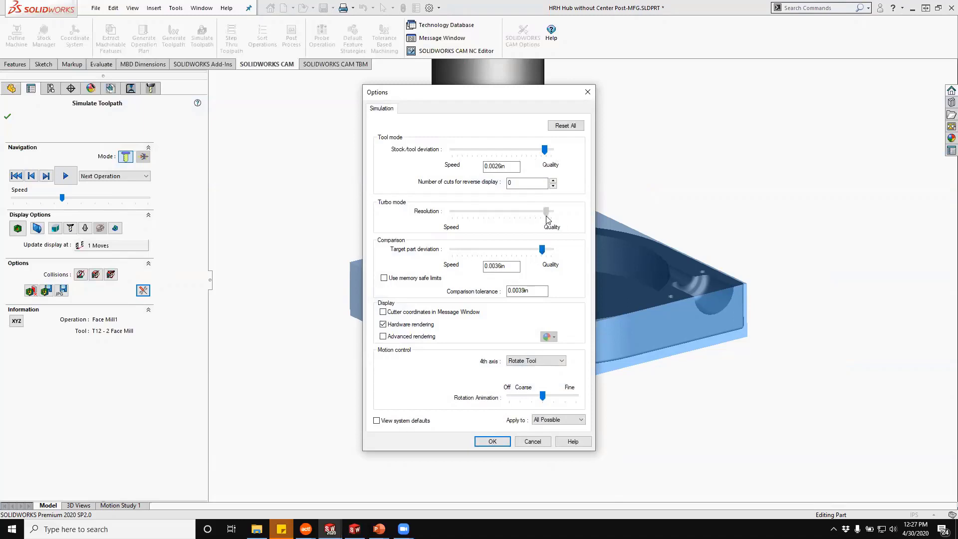
left_click(509, 445)
left_click(512, 288)
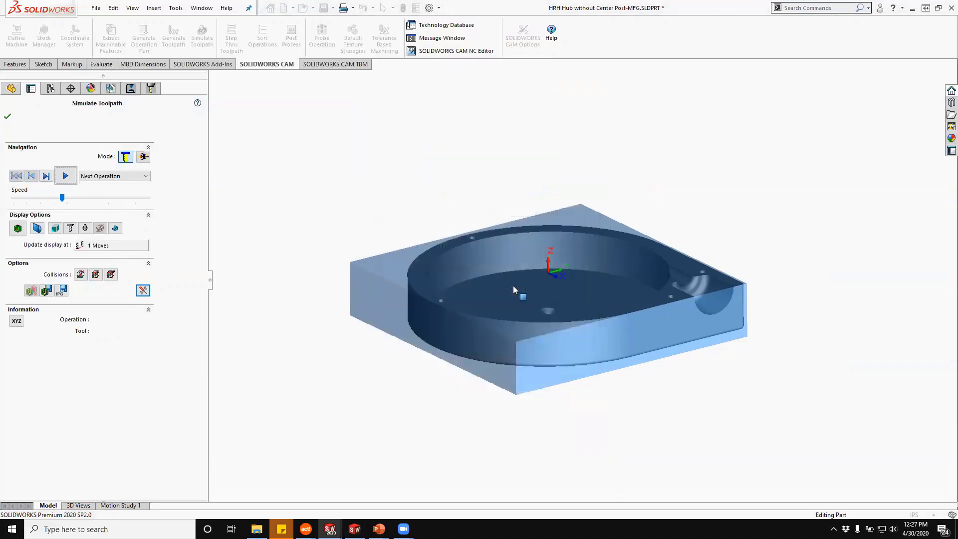
left_click(64, 176)
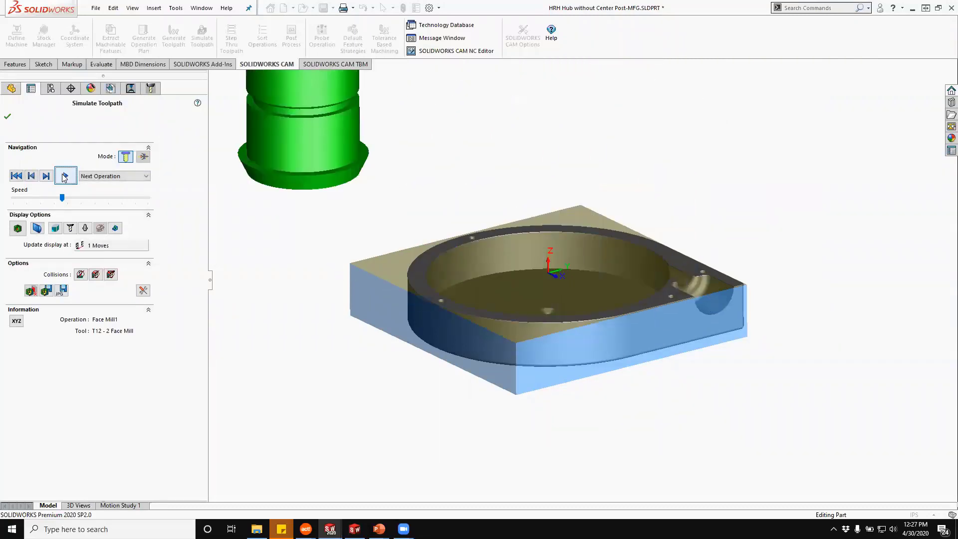
Play the simulation partway through the circular pocket's roughing with the 0.75 flat end mill, pause it and examine the cut.
left_click(65, 176)
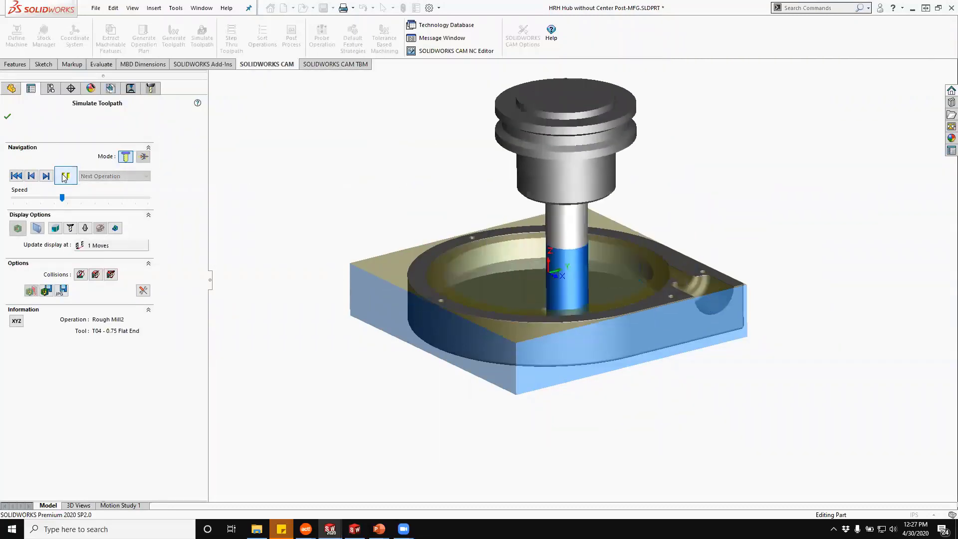
left_click(64, 178)
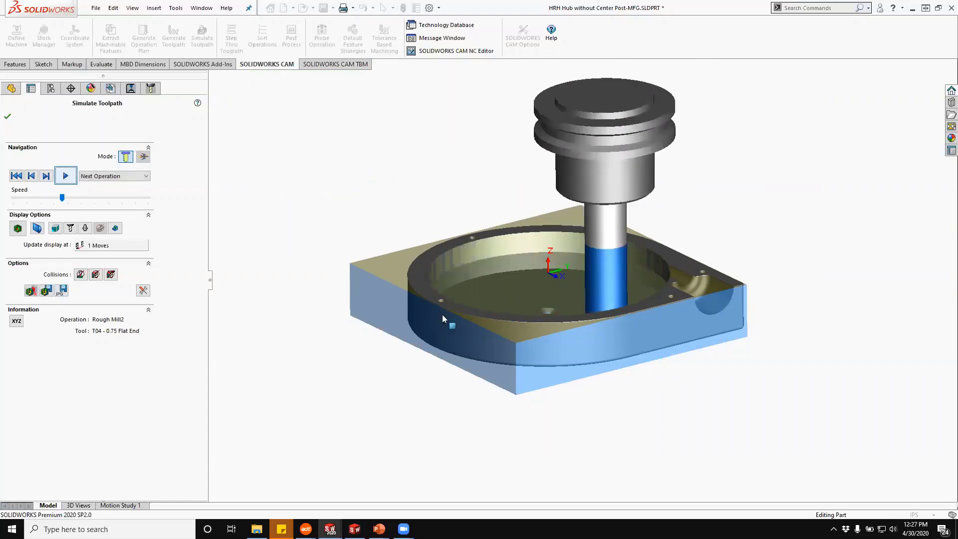
scroll(594, 349, "down", 3)
scroll(600, 328, "down", 3)
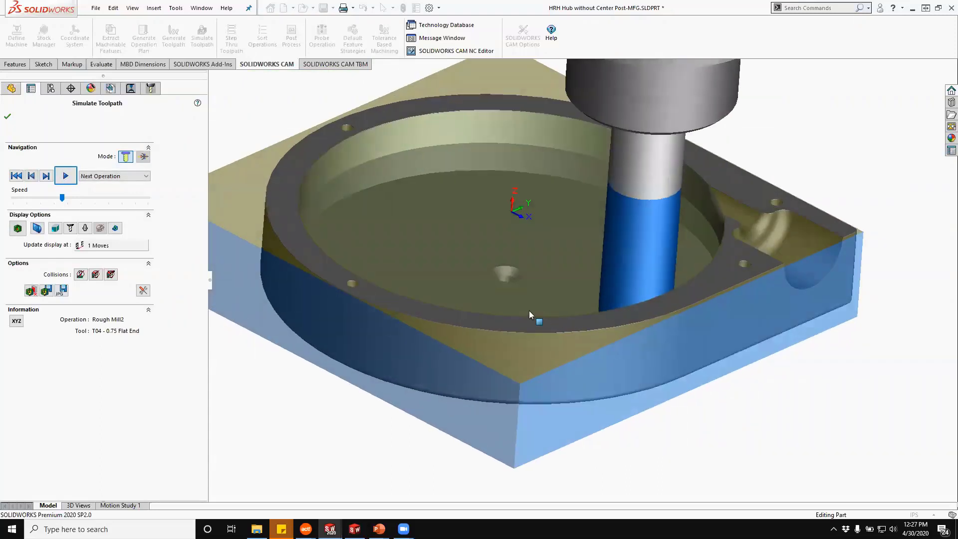
Turn off the target part display in the simulation and show the stock as shaded.
left_click(115, 228)
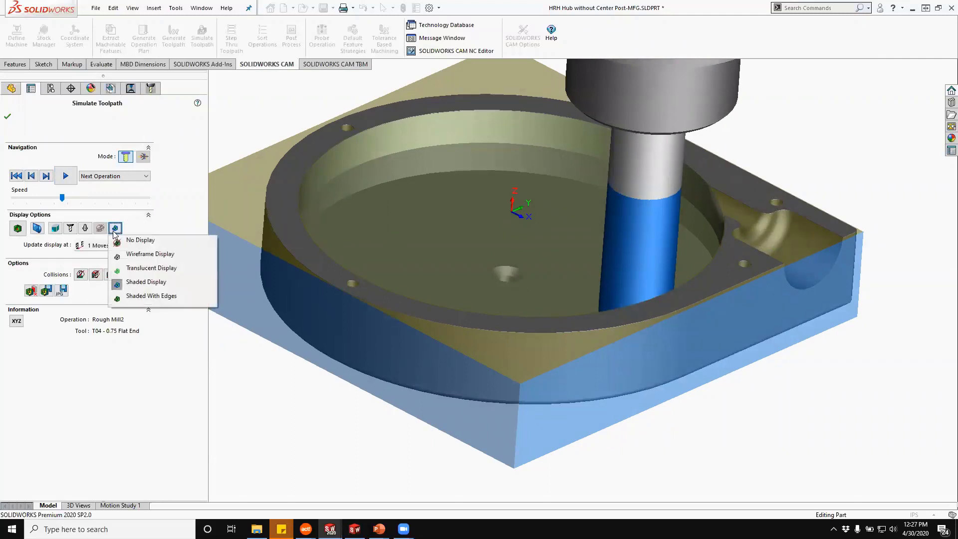
left_click(125, 246)
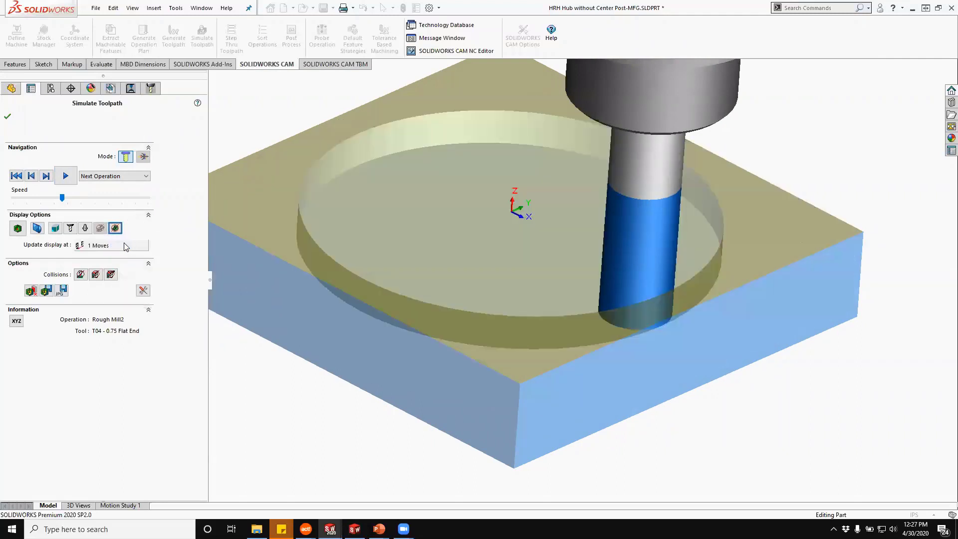
left_click(55, 228)
left_click(86, 283)
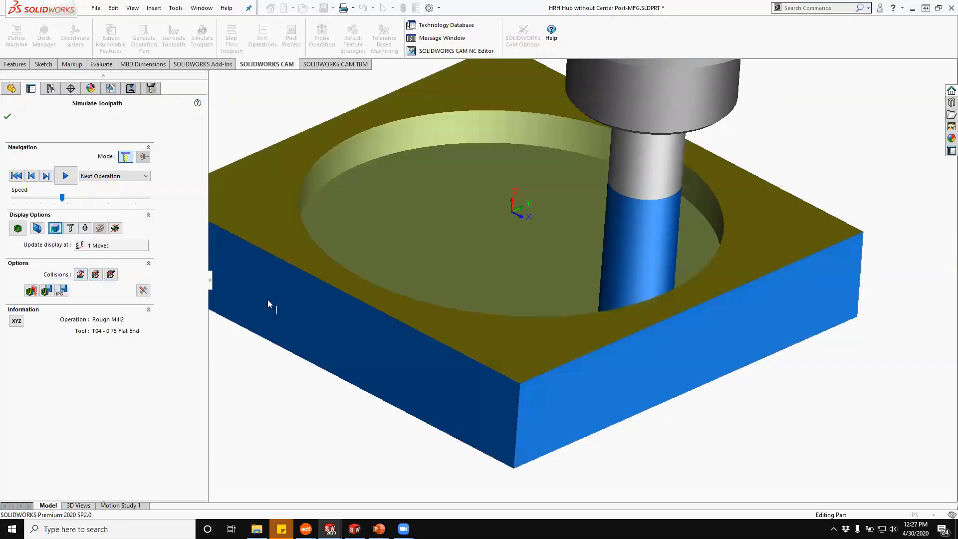
Simulate the rest of the pocket milling and the drilling and tapping of the four rim holes, examining the tapped holes.
left_click(63, 177)
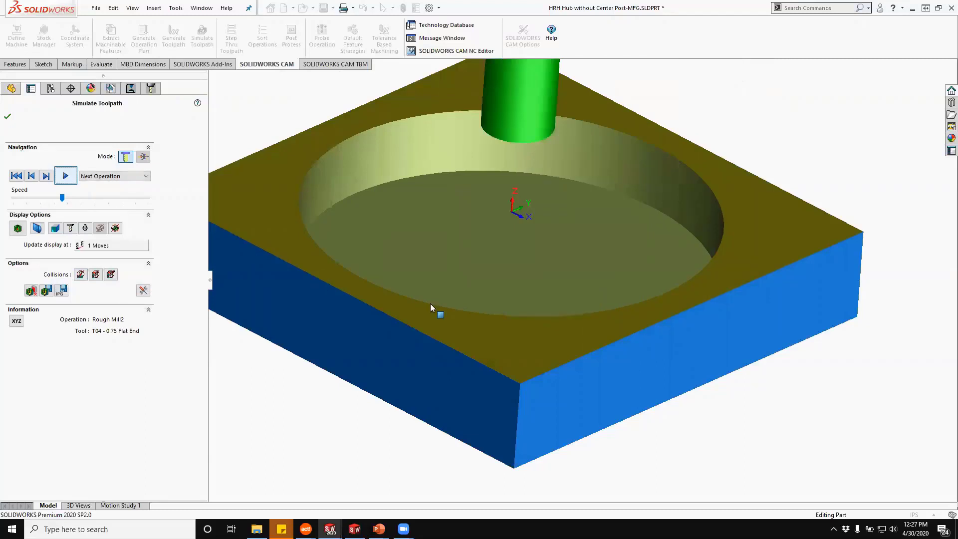
left_click(65, 176)
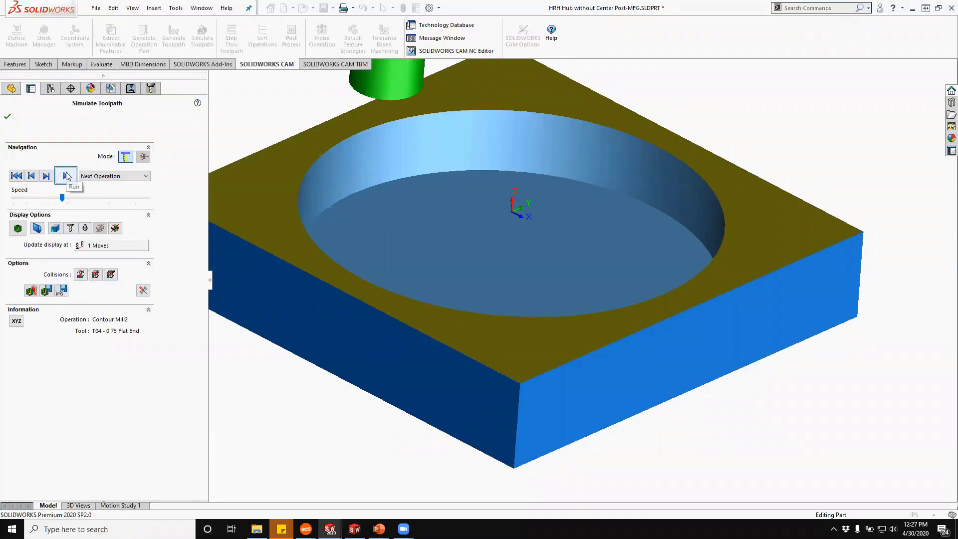
left_click(66, 175)
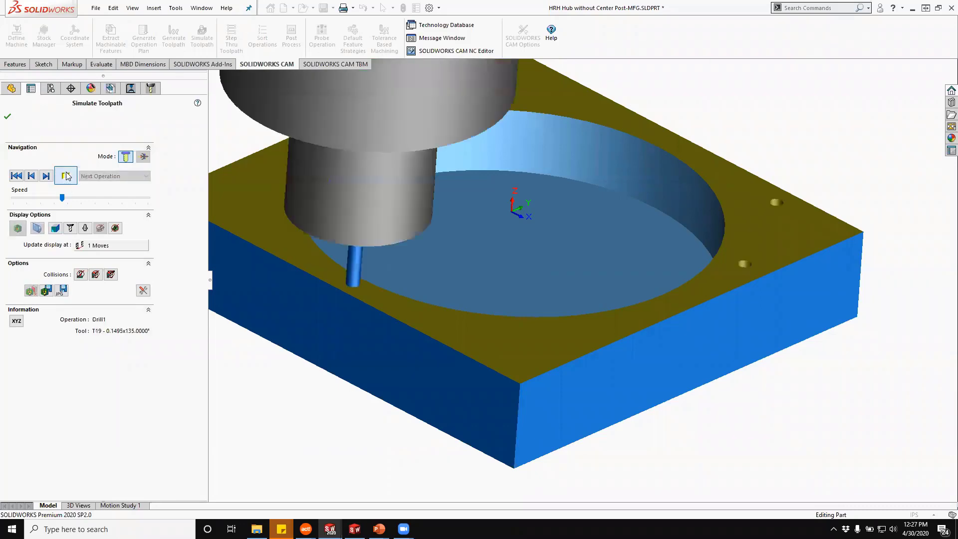
left_click(66, 175)
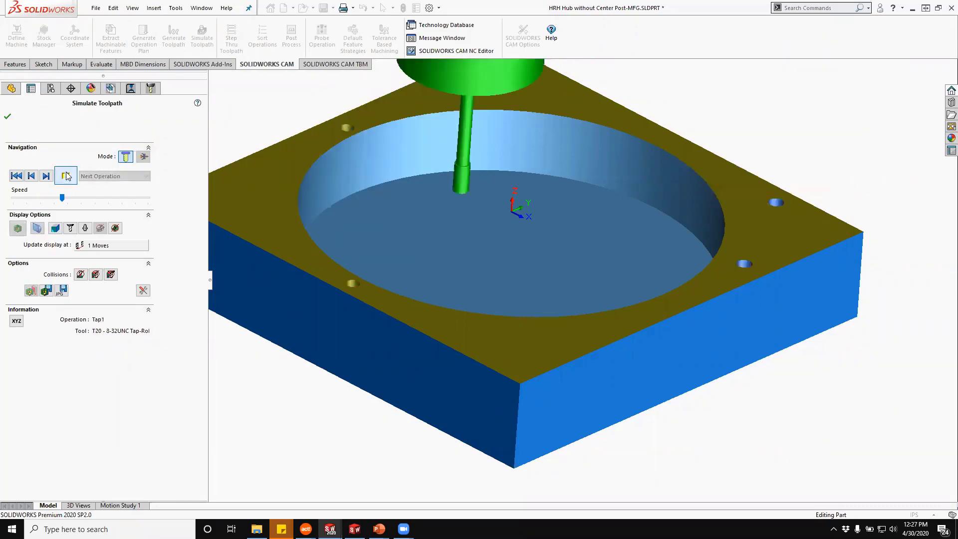
middle_click_drag(353, 274, 364, 424)
scroll(367, 427, "down", 7)
middle_click_drag(455, 379, 442, 319)
scroll(656, 338, "up", 8)
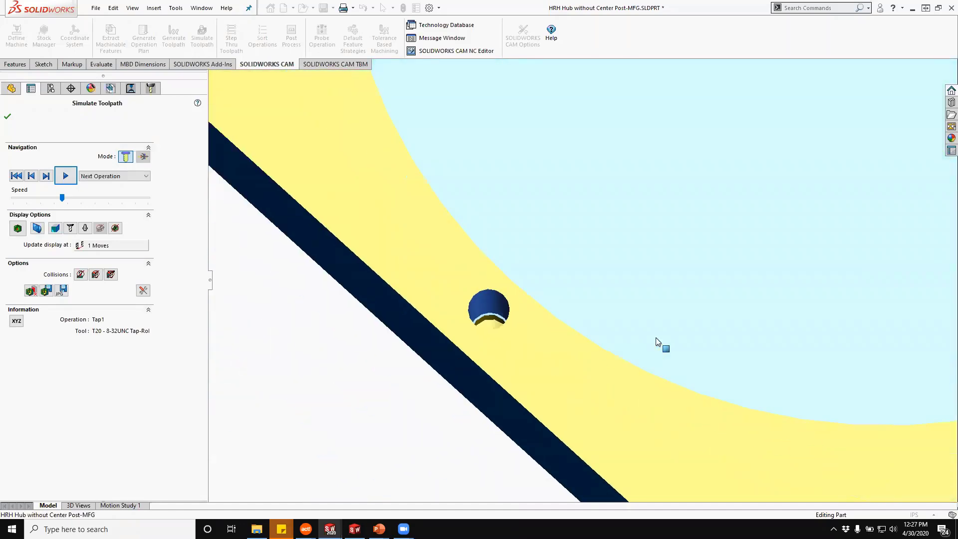
middle_click_drag(758, 154, 750, 47)
scroll(749, 118, "down", 3)
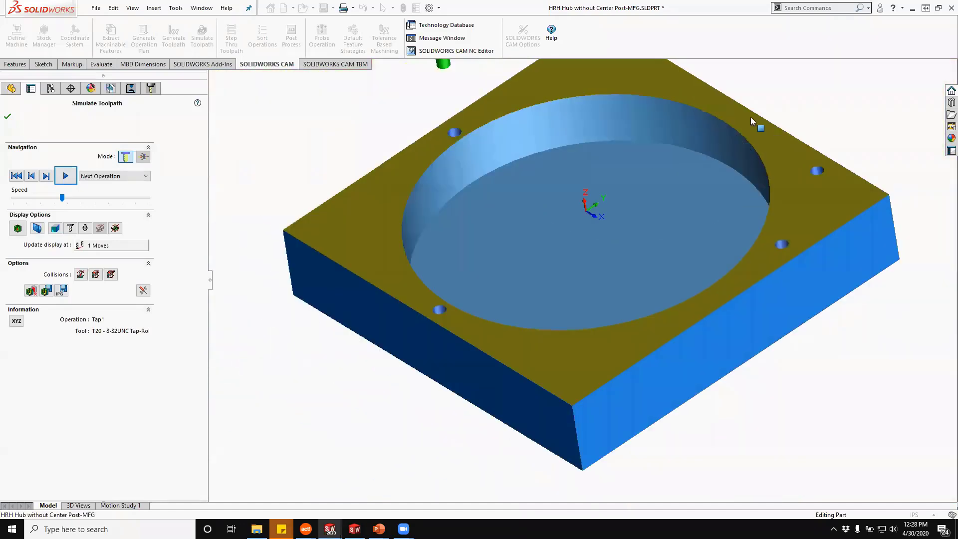
Simulate the drilling and countersinking of the hole in the pocket floor, one operation at a time.
left_click(47, 176)
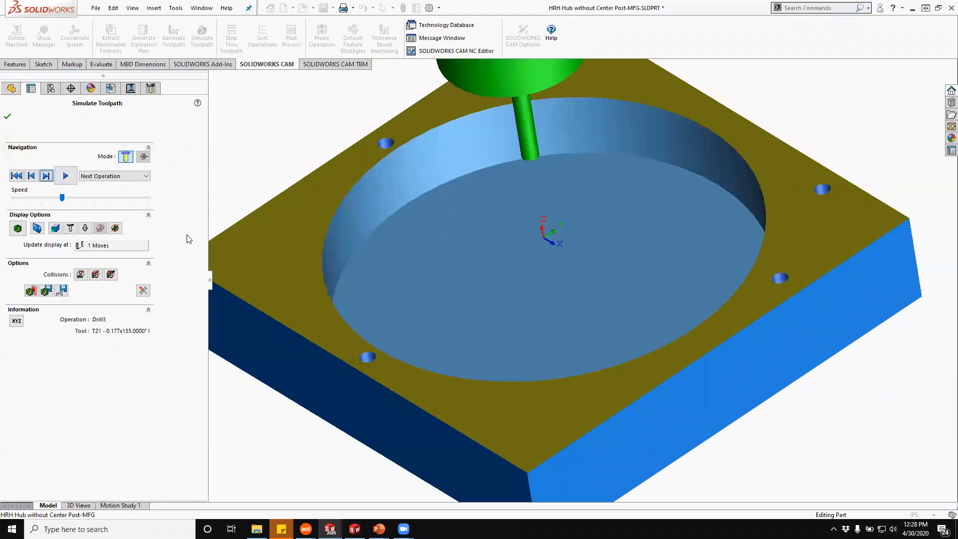
scroll(285, 258, "up", 2)
left_click(70, 175)
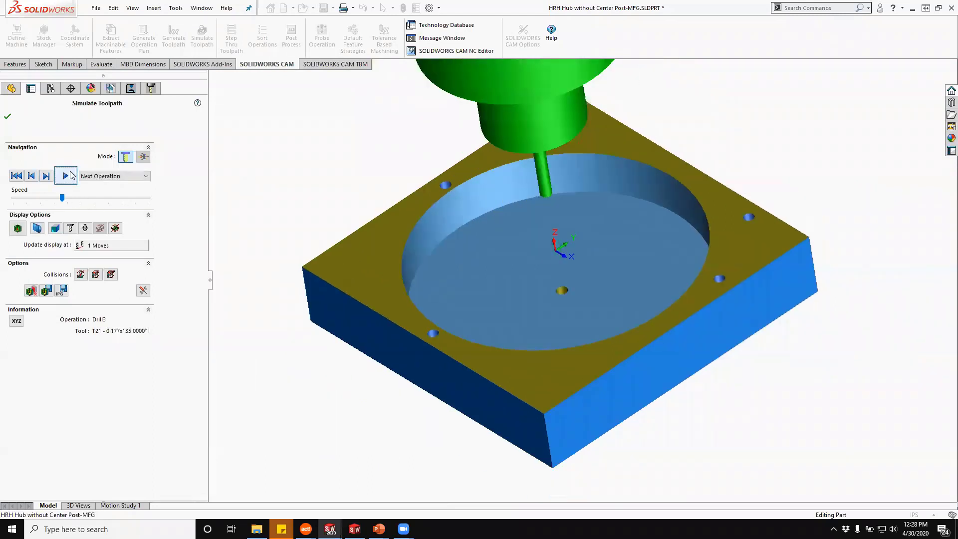
left_click(70, 175)
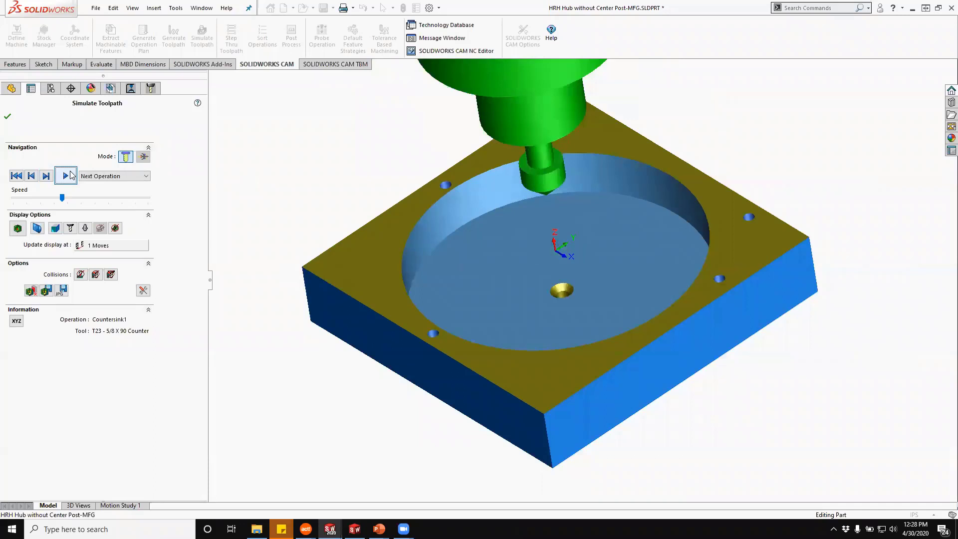
Simulate part of the outer perimeter roughing with the 0.25 flat end mill and close the simulation.
left_click(44, 178)
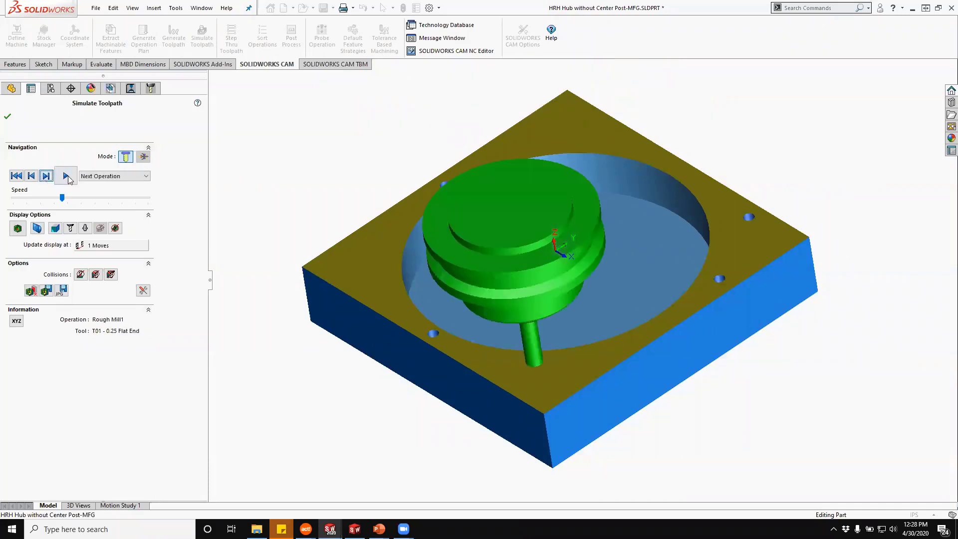
left_click(67, 177)
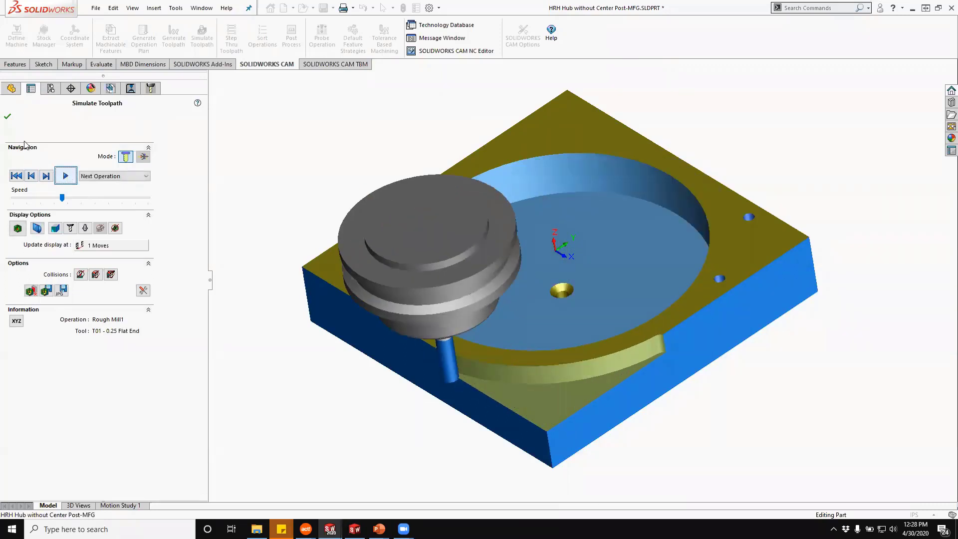
left_click(7, 117)
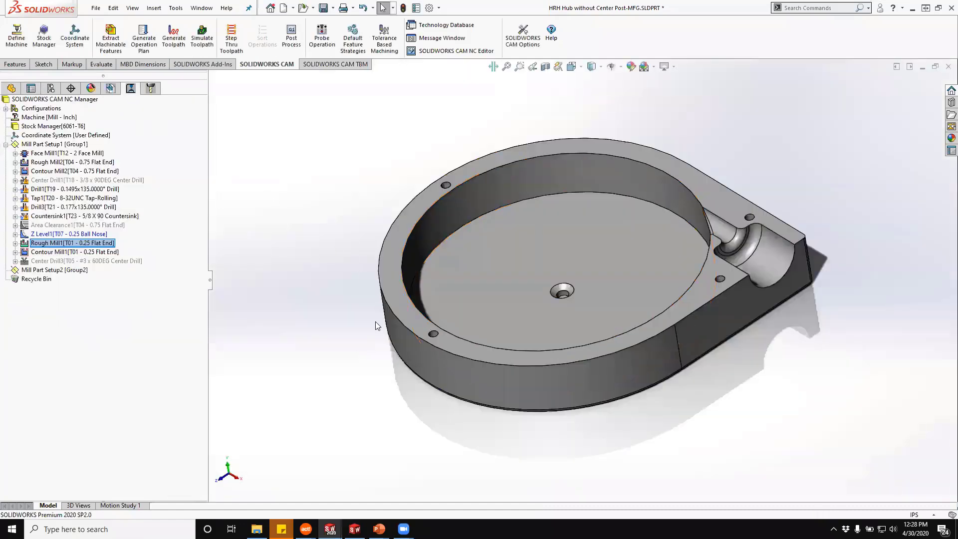
In the tool crib tree, reassign the Rough Mill1 operation from tool T01 to T04 - 0.75 Flat End.
left_click(150, 88)
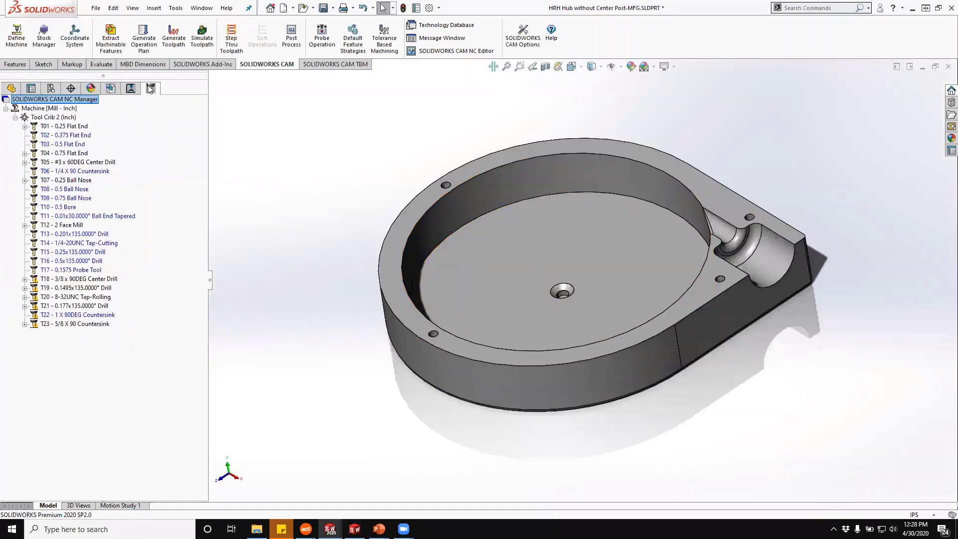
left_click(24, 126)
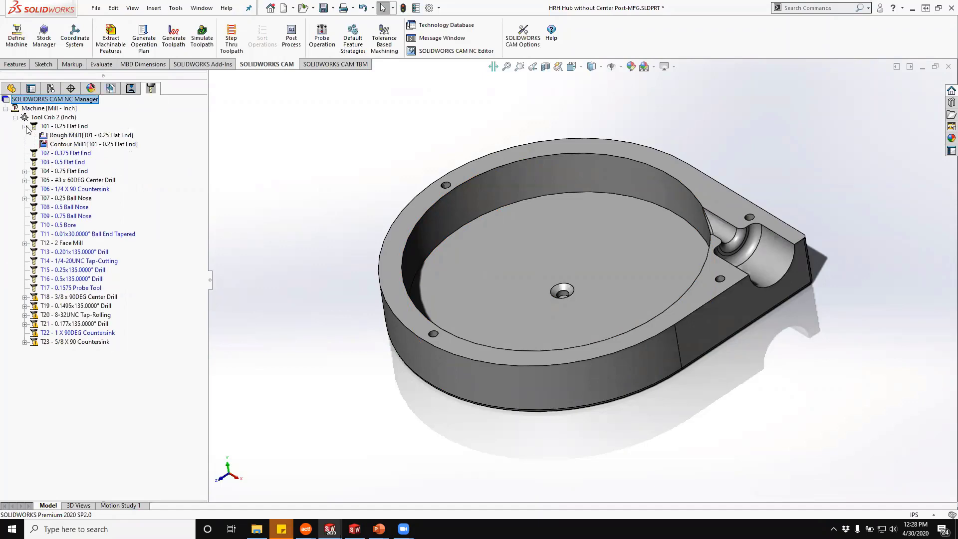
left_click(59, 136)
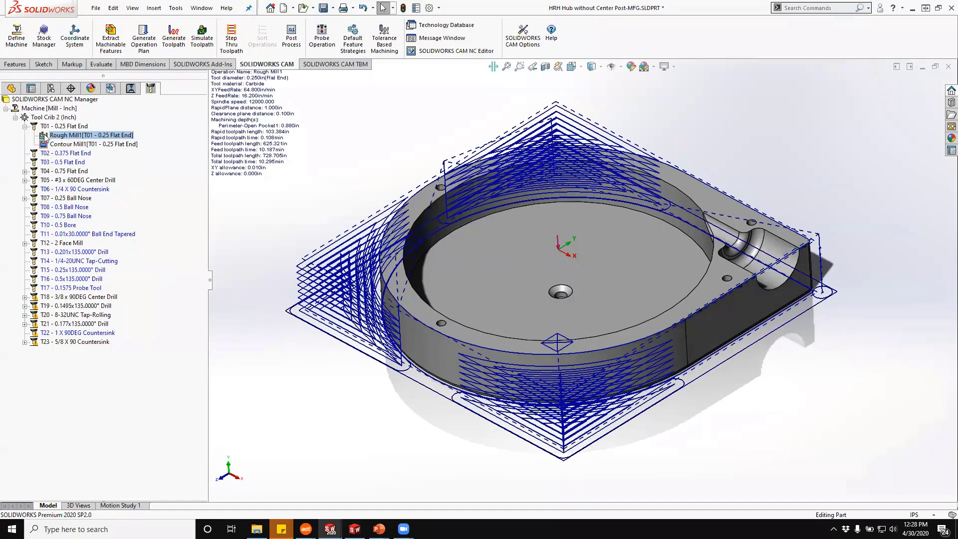
left_click(89, 172)
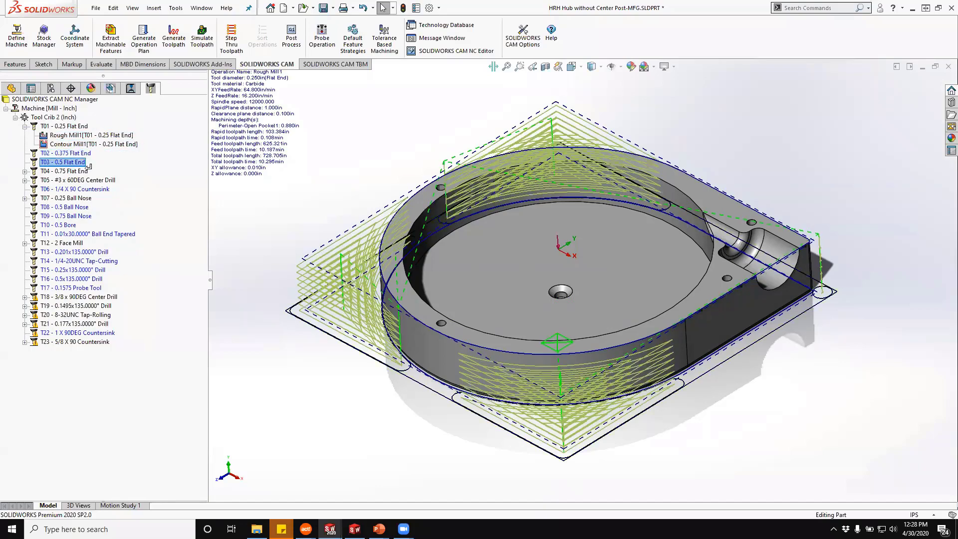
left_click_drag(93, 173, 89, 175)
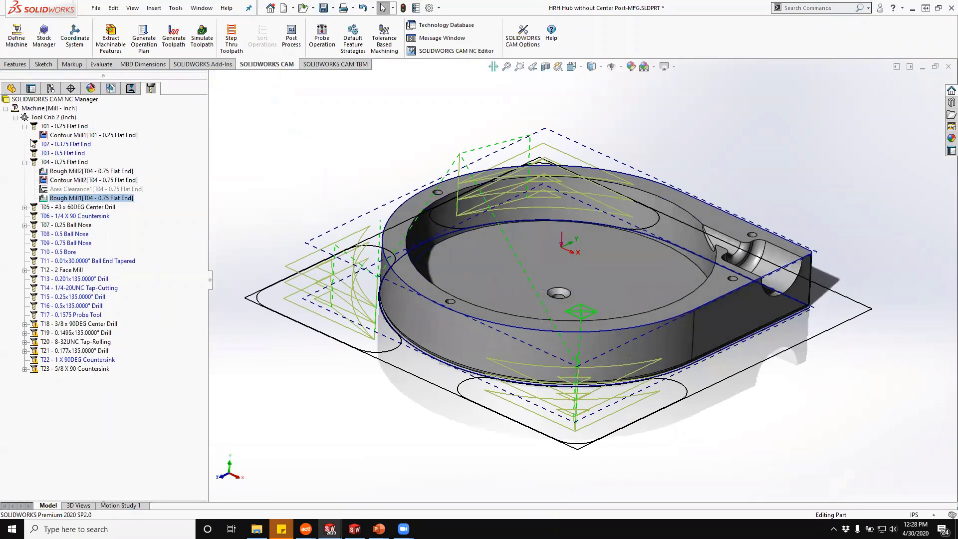
Reassign the Contour Mill1 operation to tool T03 - 0.5 Flat End and examine its toolpath around the part.
left_click(54, 135)
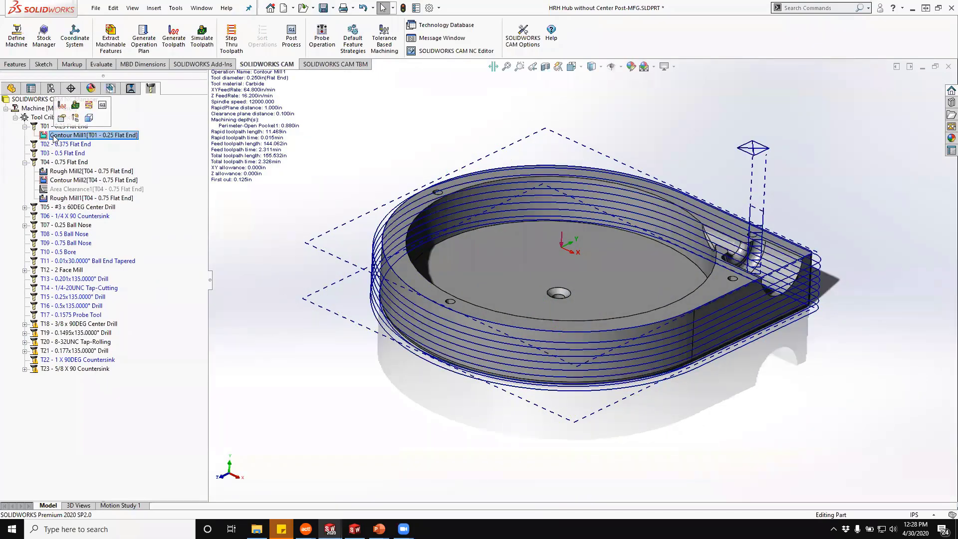
left_click(43, 137)
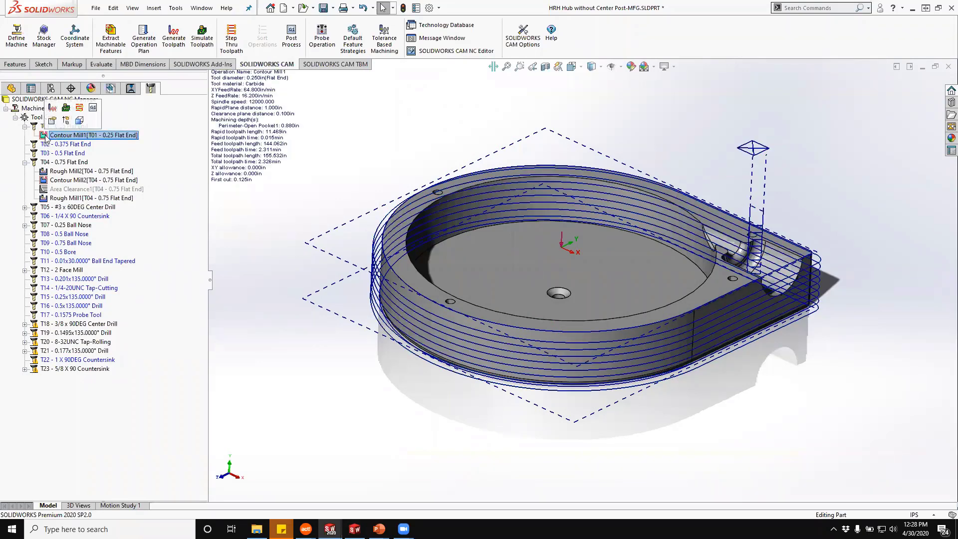
left_click_drag(43, 137, 52, 153)
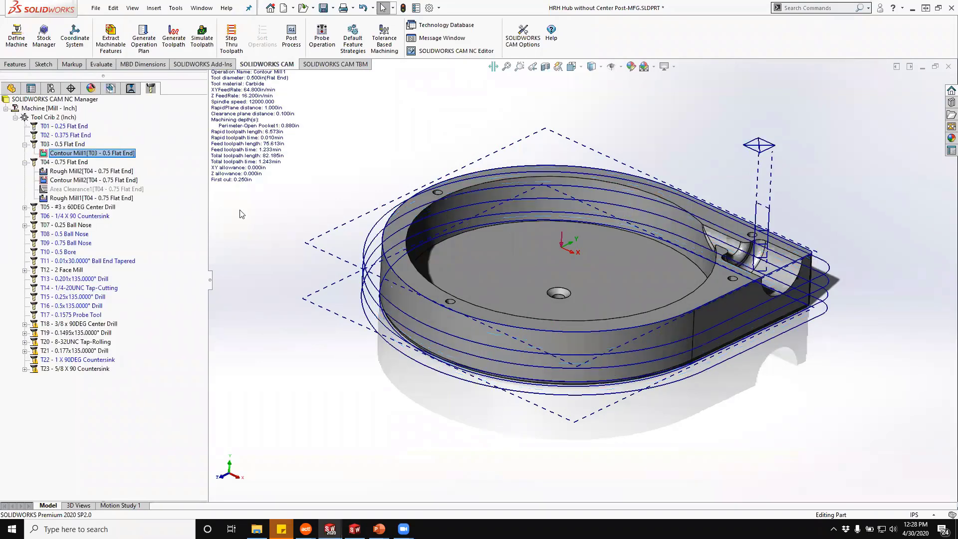
middle_click_drag(315, 203, 300, 187)
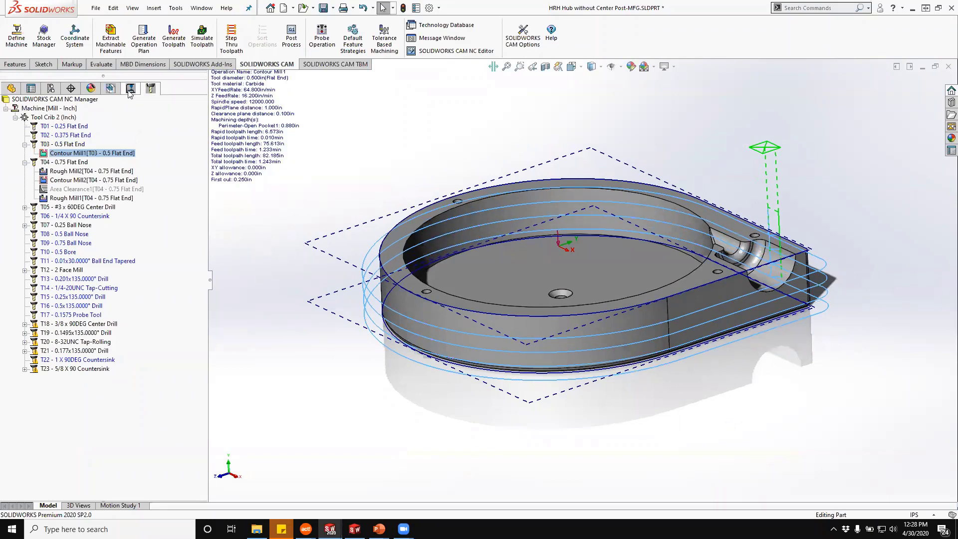
middle_click_drag(304, 218, 587, 205)
scroll(496, 248, "up", 2)
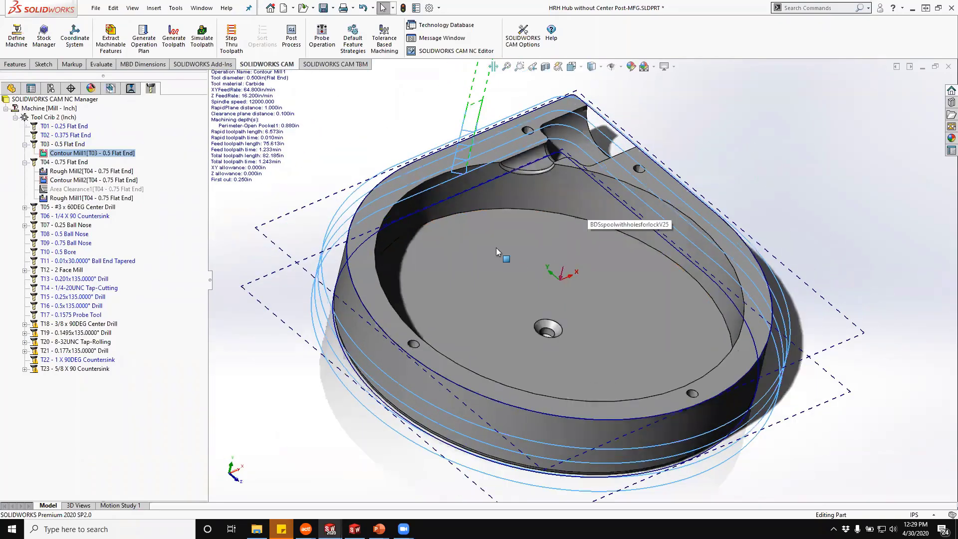
Unsuppress the Area Clearance1 operation in the operation tree and examine its toolpath around the part.
left_click(130, 88)
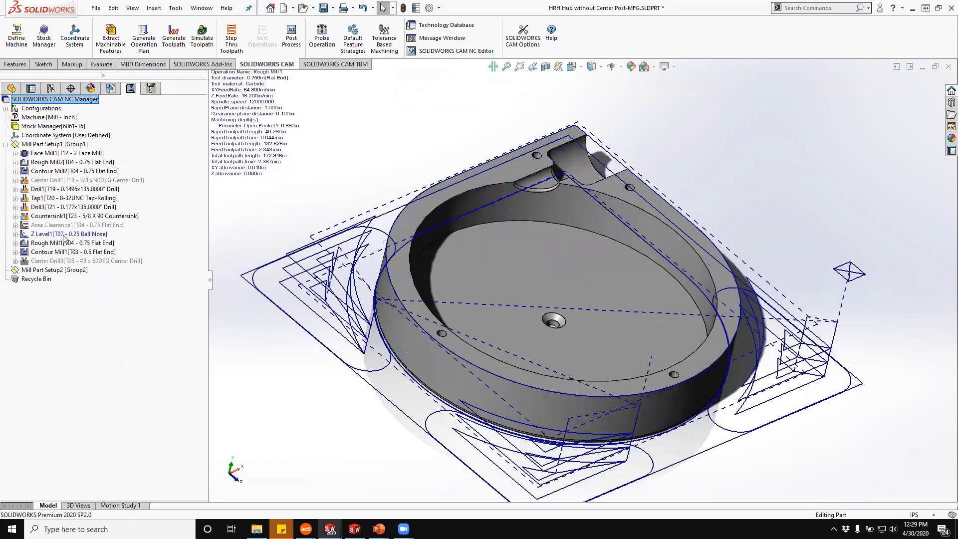
left_click(81, 226)
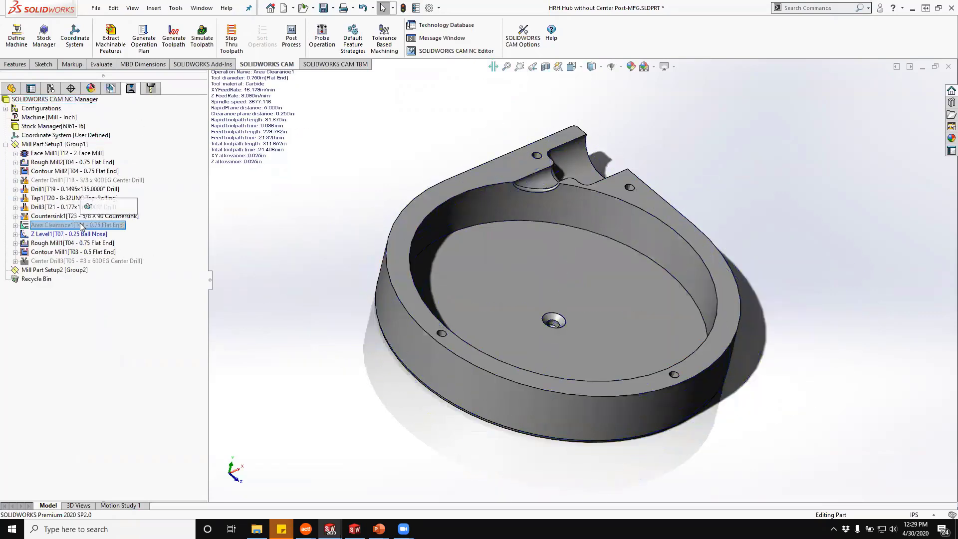
right_click(82, 226)
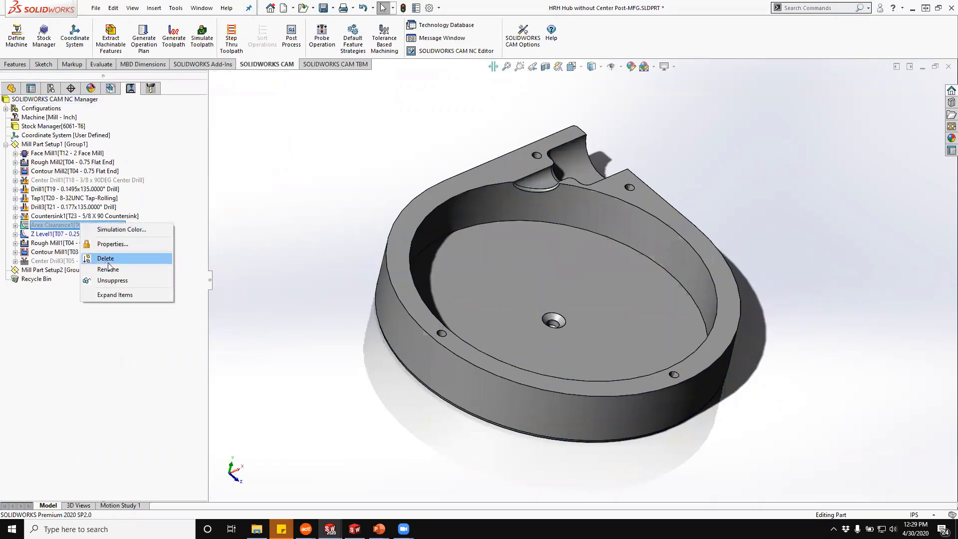
left_click(113, 280)
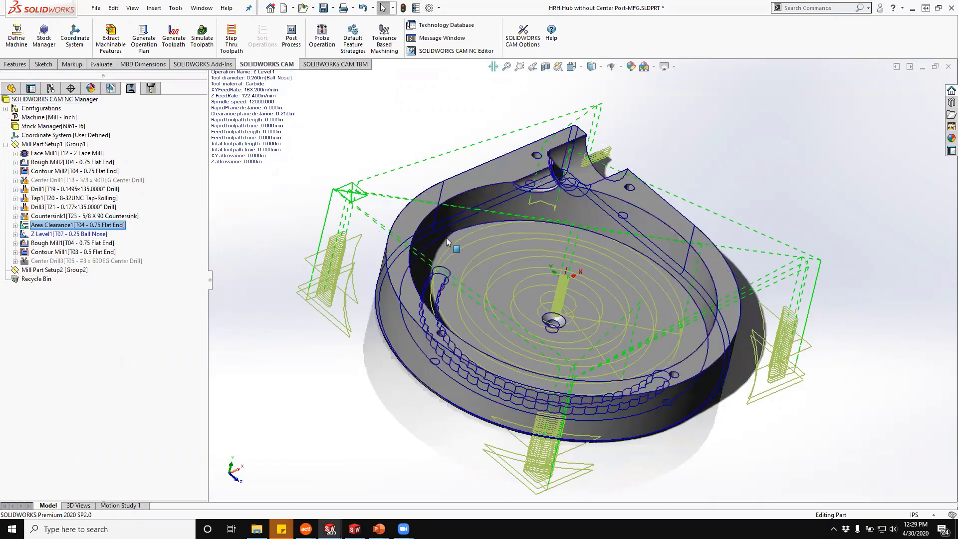
middle_click_drag(446, 238, 563, 313)
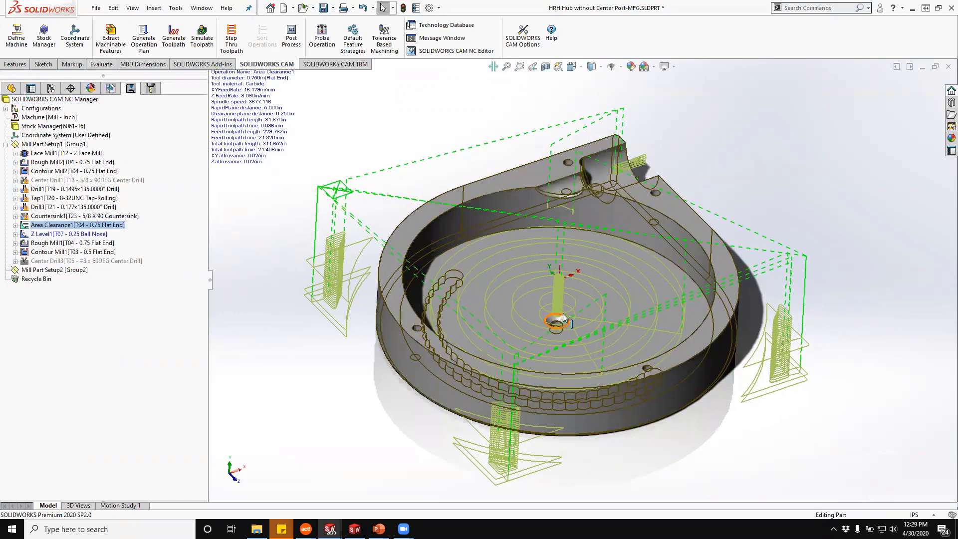
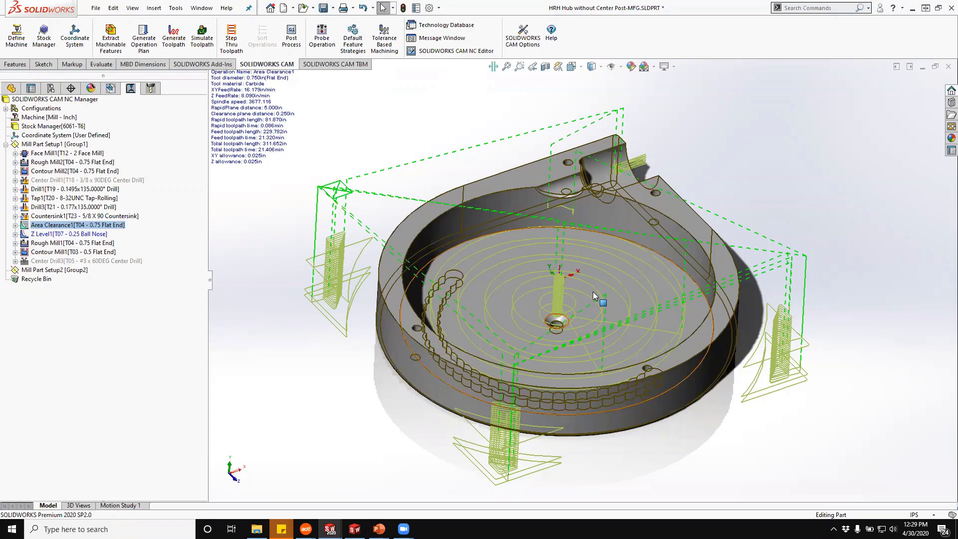
Add a contain area to Area Clearance1 from the Contain sketch and inspect its outline around the stepped channel at the pocket's edge.
right_click(50, 226)
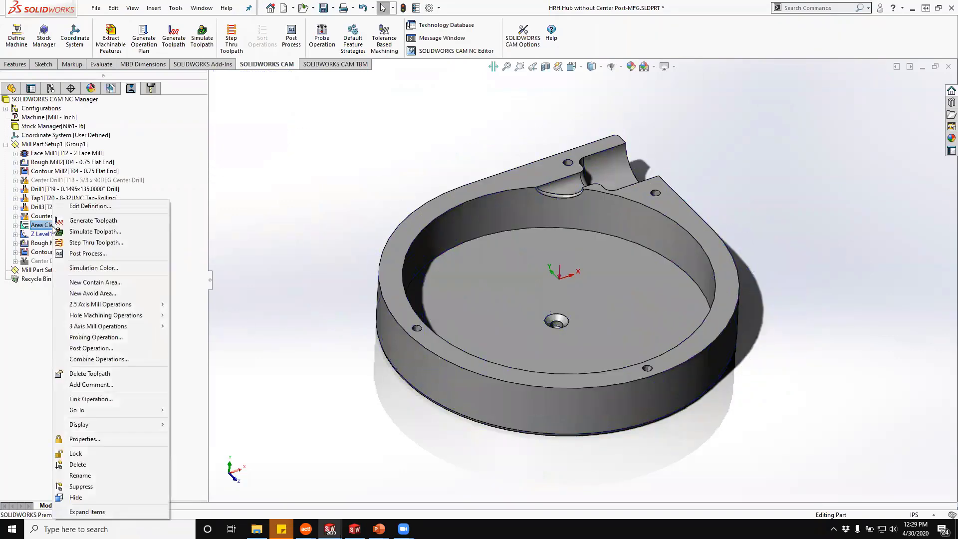
left_click(95, 283)
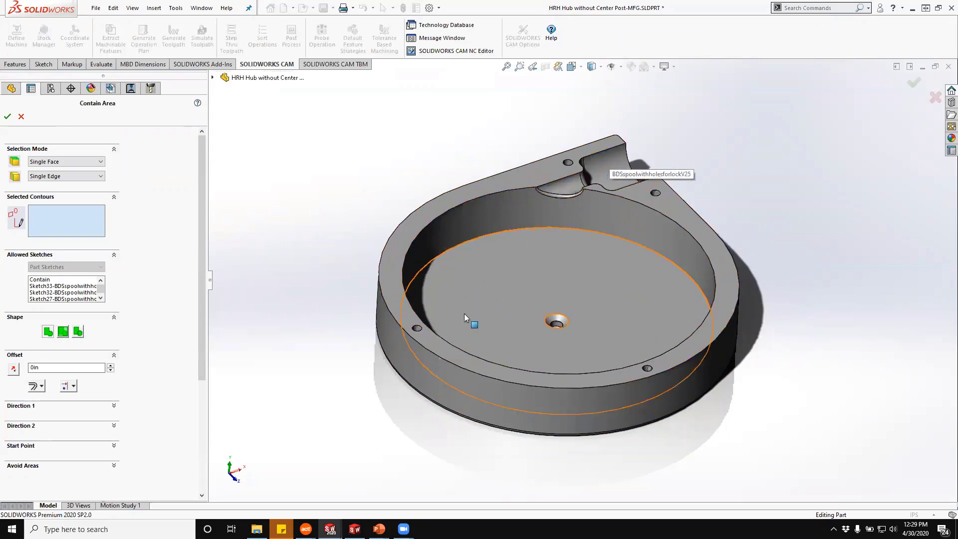
left_click(43, 280)
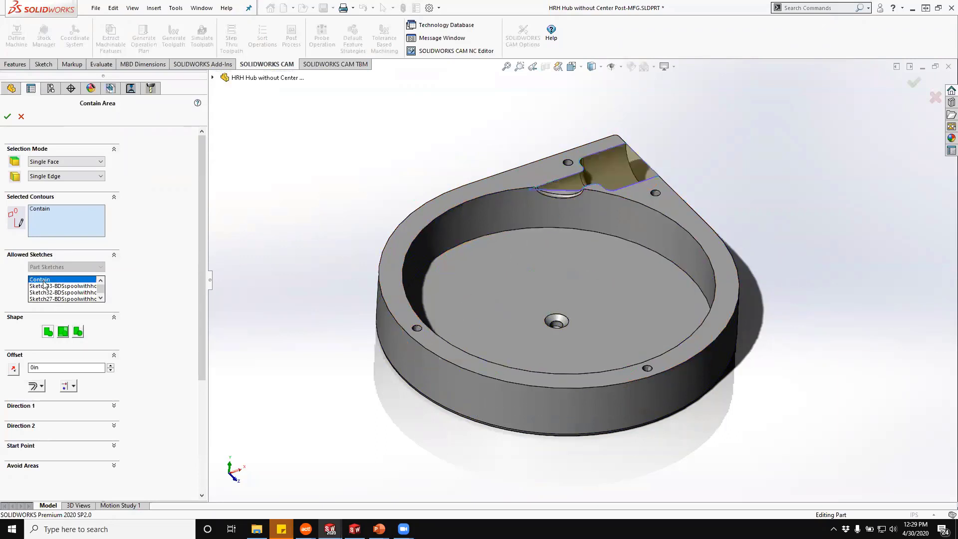
scroll(640, 216, "down", 3)
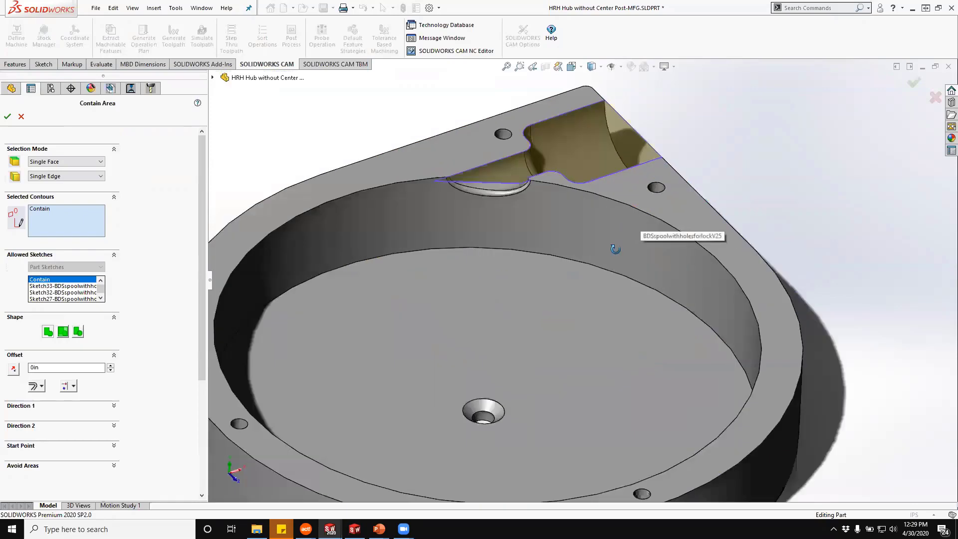
mouse_move(615, 249)
middle_mouse_down()
mouse_move(624, 333)
mouse_move(610, 286)
middle_mouse_up()
scroll(606, 284, "up", 2)
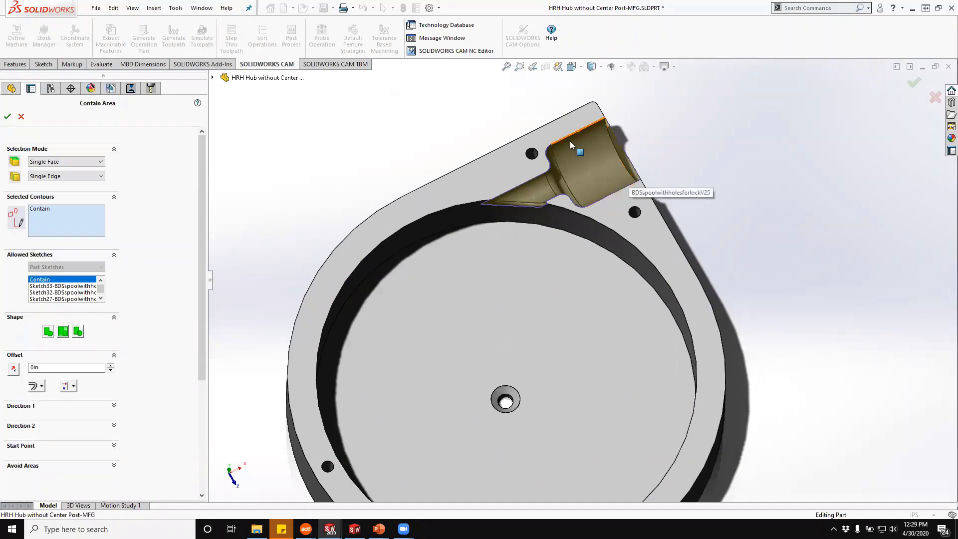
middle_click_drag(502, 239, 519, 214)
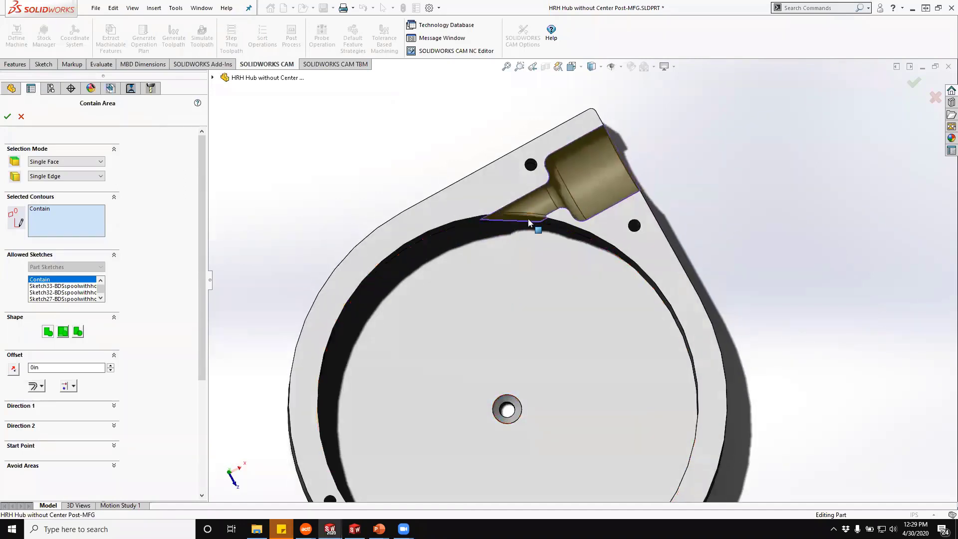
middle_click_drag(529, 247, 528, 211)
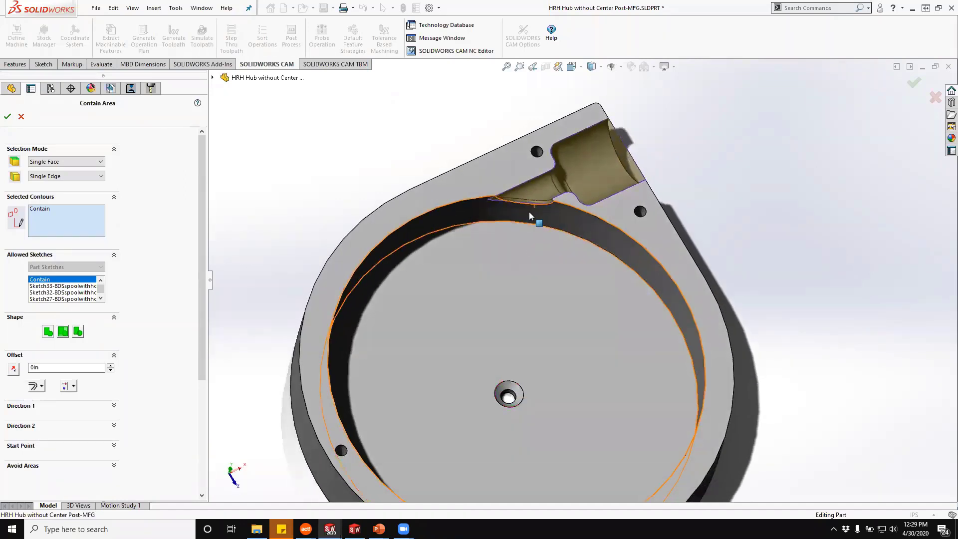
scroll(536, 199, "down", 5)
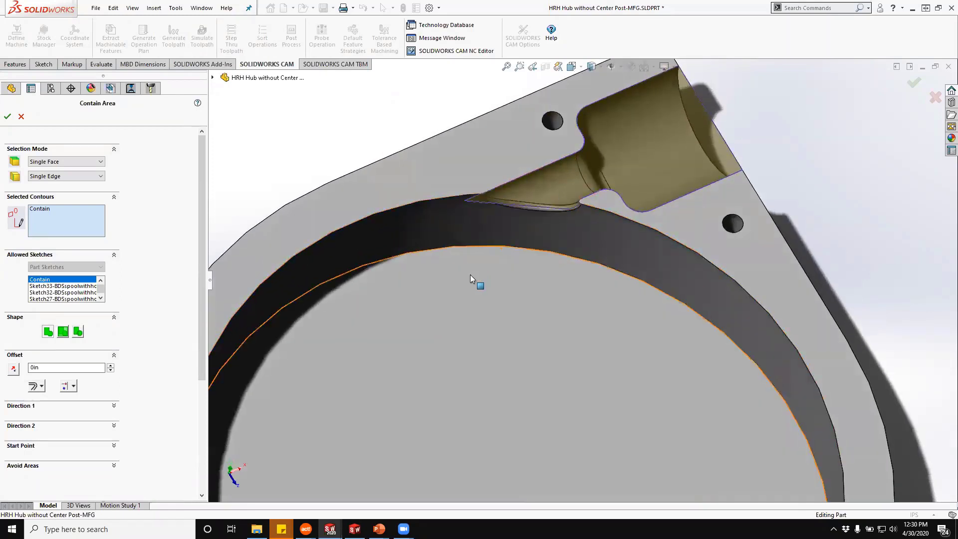
scroll(470, 274, "up", 4)
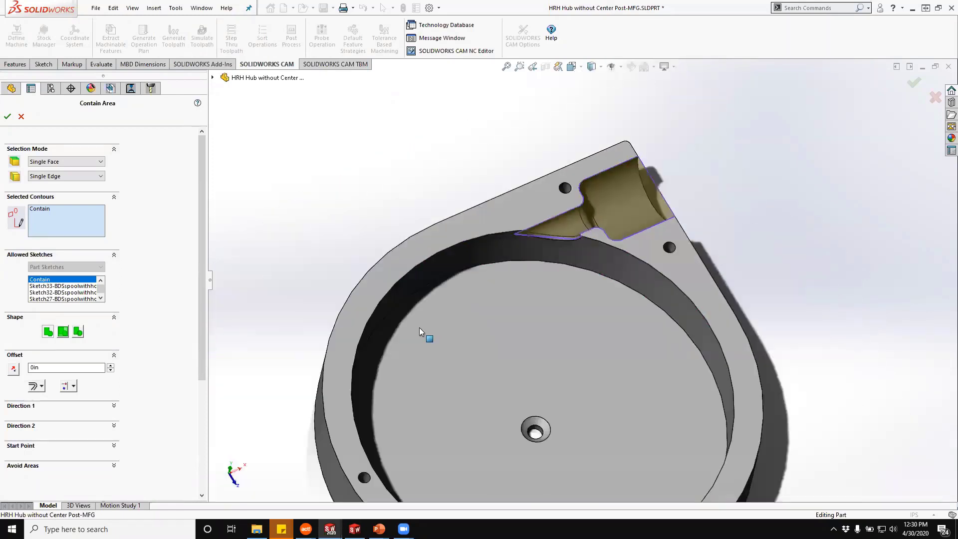
Set the contain area's tool condition to Tool On Curve with a 0 in offset and accept it without regenerating toolpaths.
left_click(73, 386)
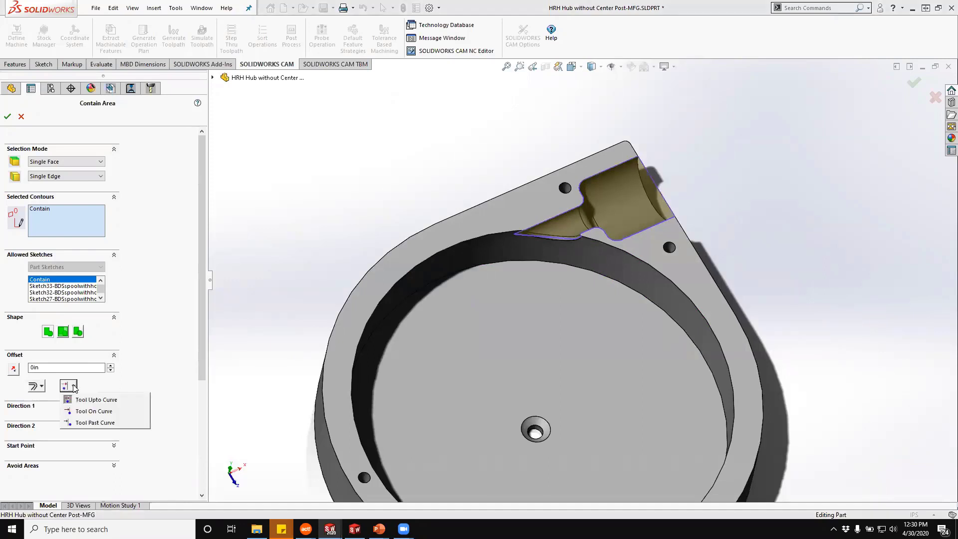
left_click(87, 413)
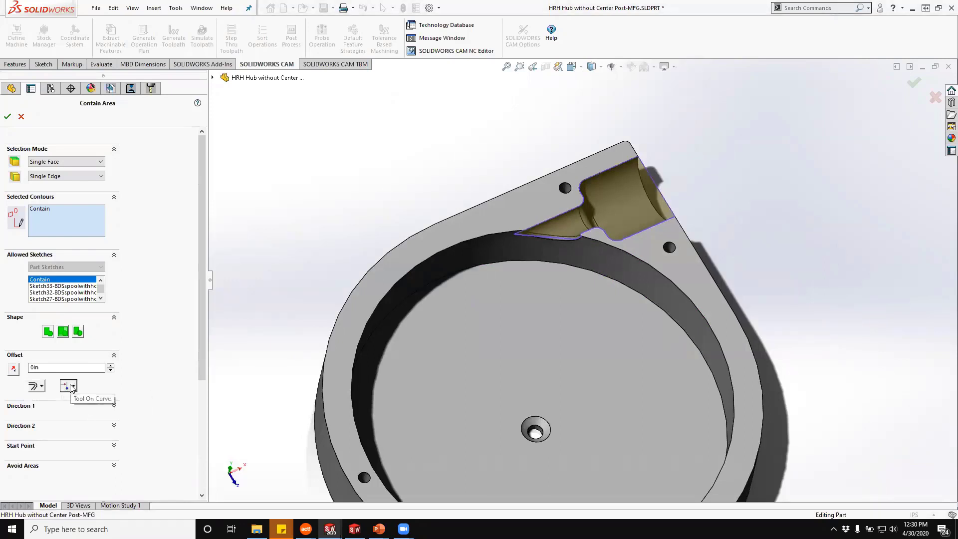
left_click(73, 387)
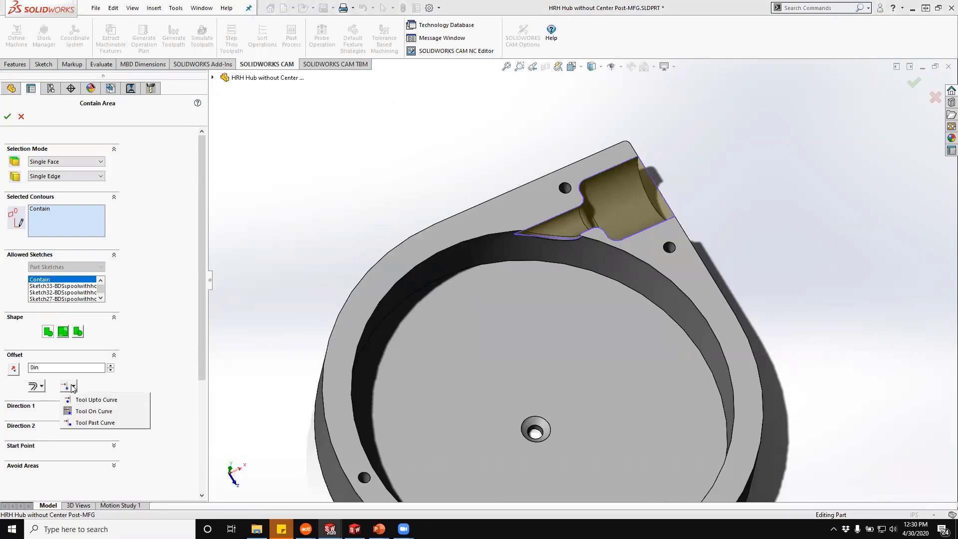
left_click(92, 422)
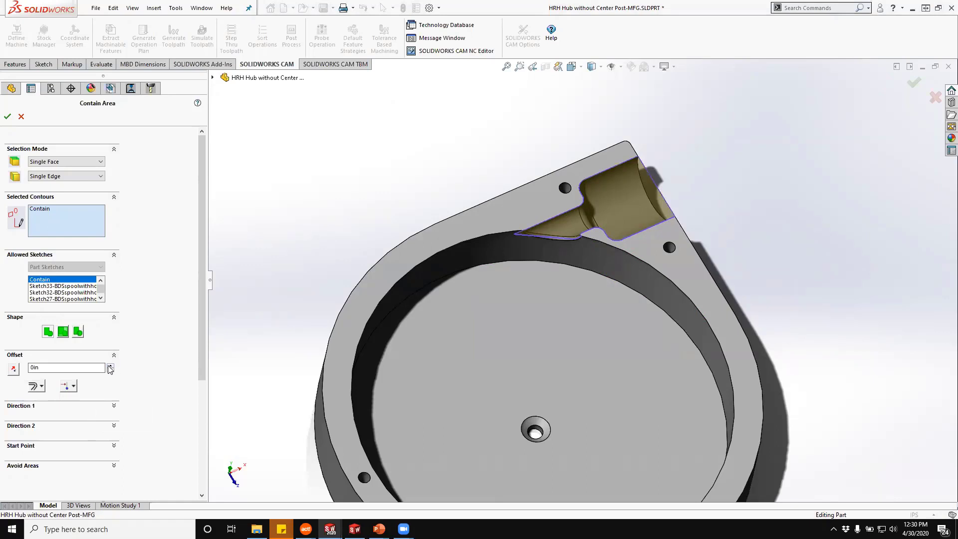
left_click(110, 366)
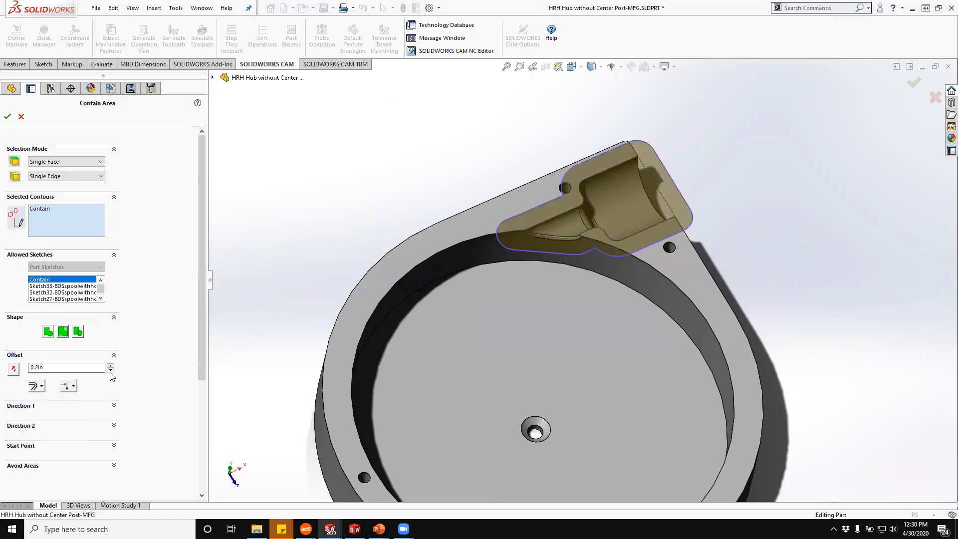
left_click(110, 371)
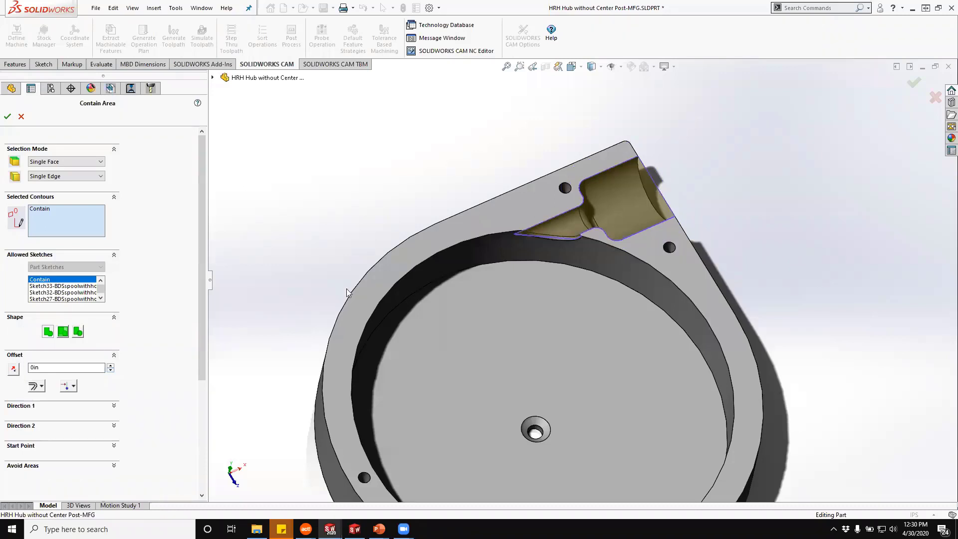
left_click(8, 116)
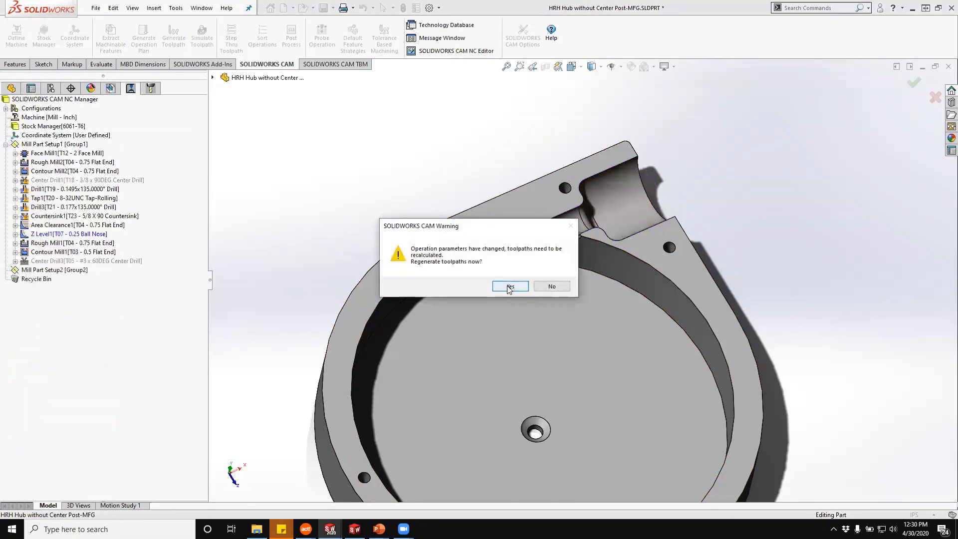
left_click(552, 286)
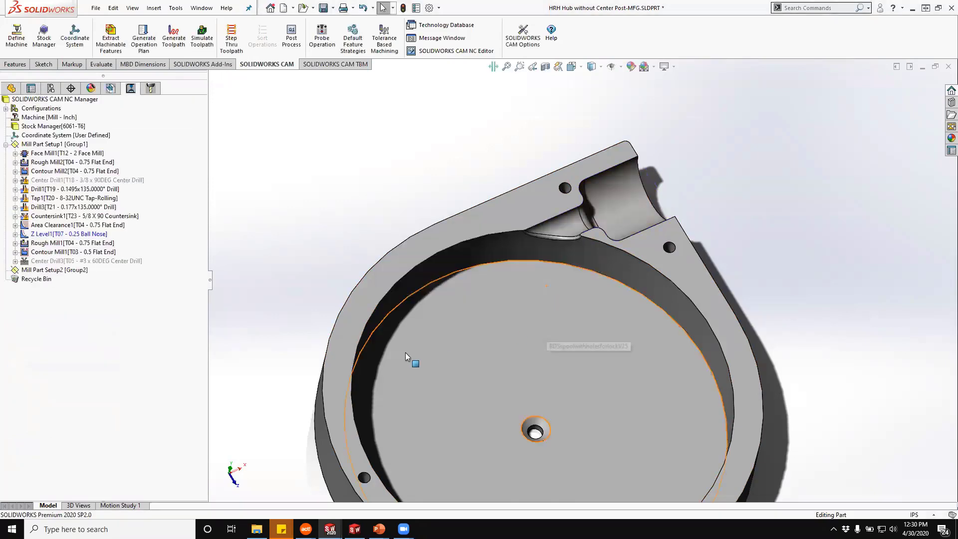
Reassign the Area Clearance1 operation to tool T01 - 0.25 Flat End and examine its toolpath in the stepped channel.
left_click(94, 232)
left_click(91, 227)
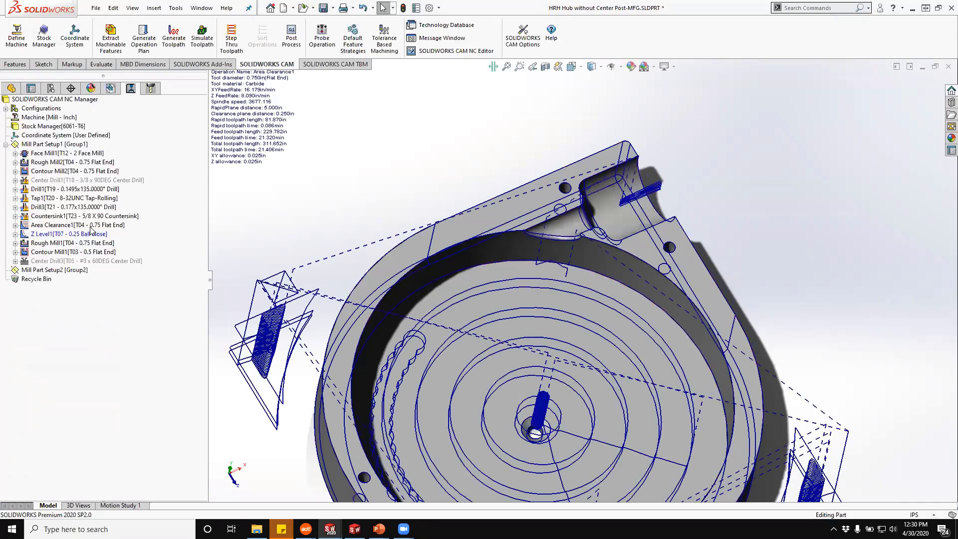
left_click(150, 87)
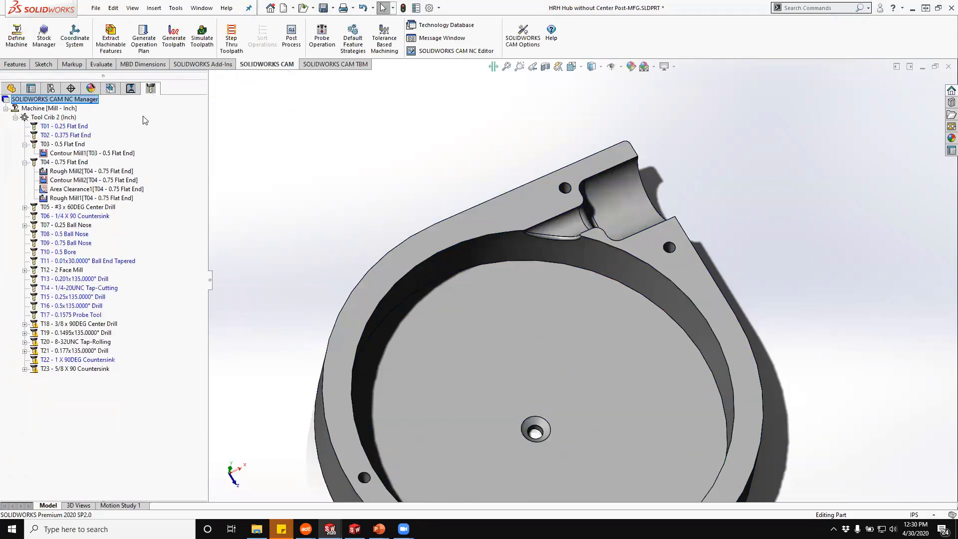
left_click(73, 192)
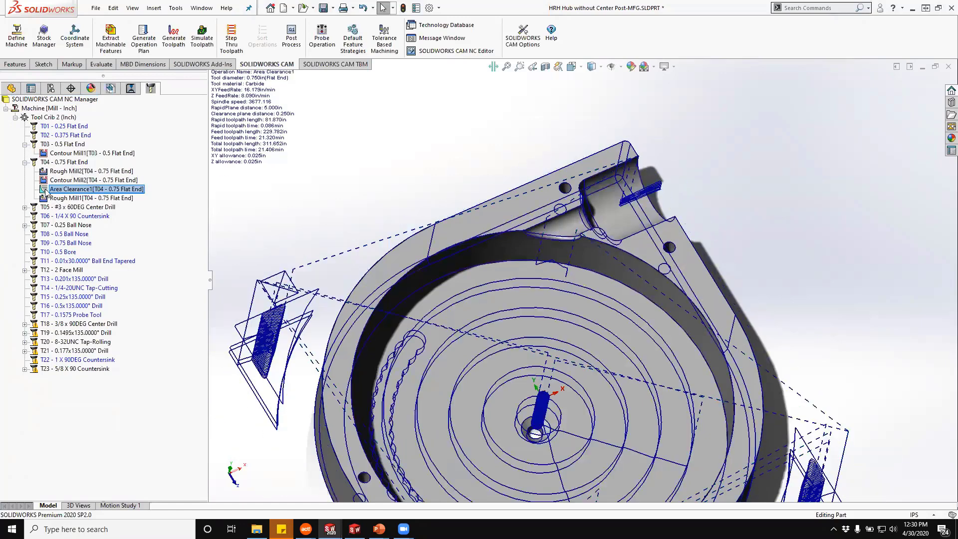
left_click(85, 127)
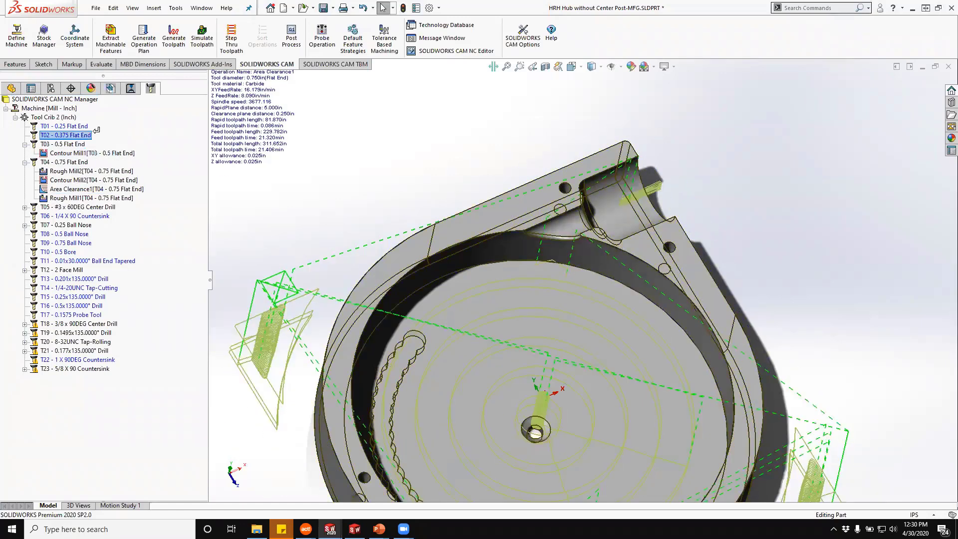
left_click_drag(95, 129, 92, 129)
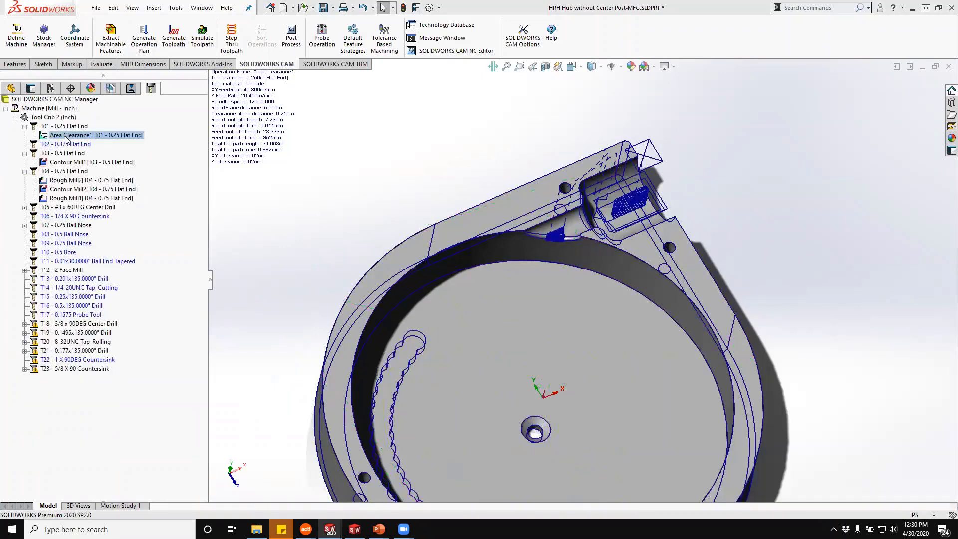
middle_click_drag(437, 236, 546, 229)
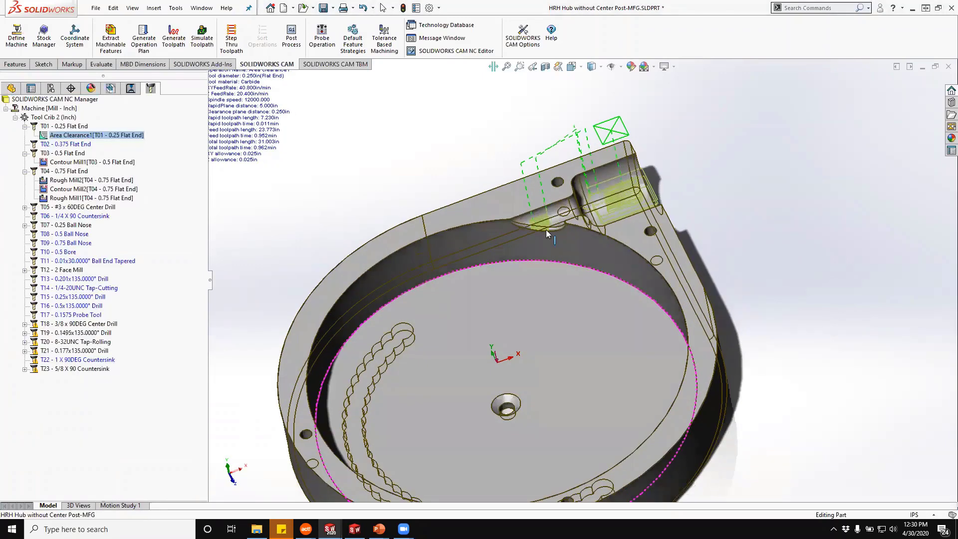
scroll(542, 233, "down", 3)
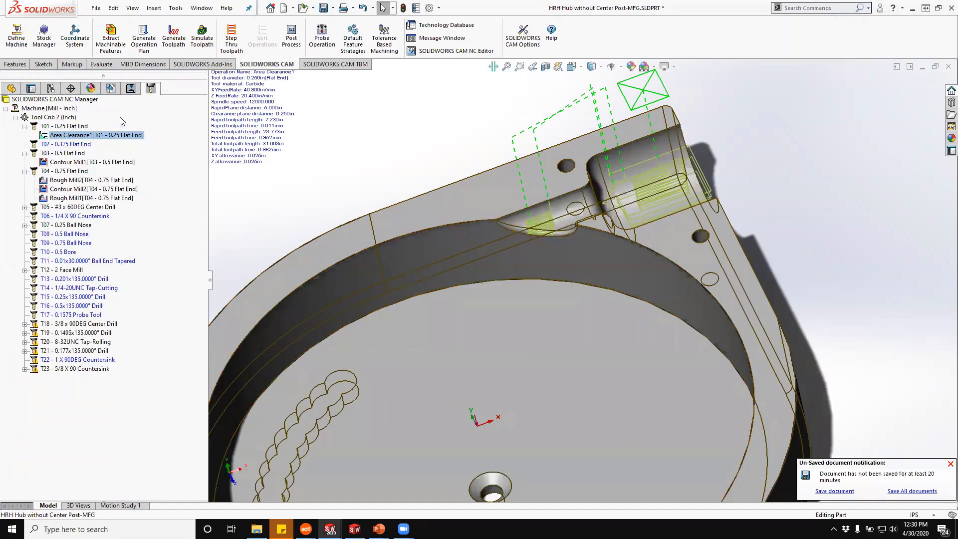
left_click(576, 204)
left_click(829, 183)
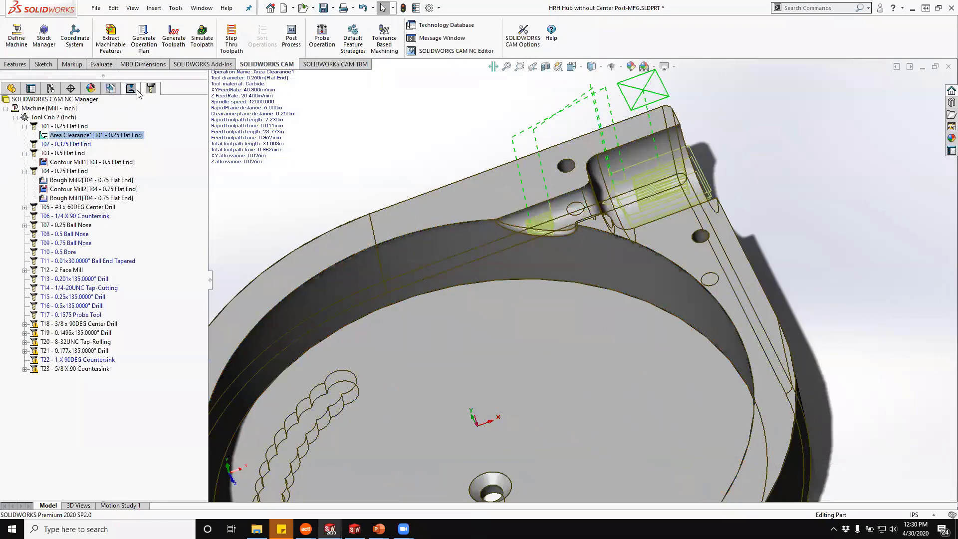
Start a 2.5 axis Open Profile feature in Mill Part Setup1 from the straight upper edge of the small channel.
left_click(111, 87)
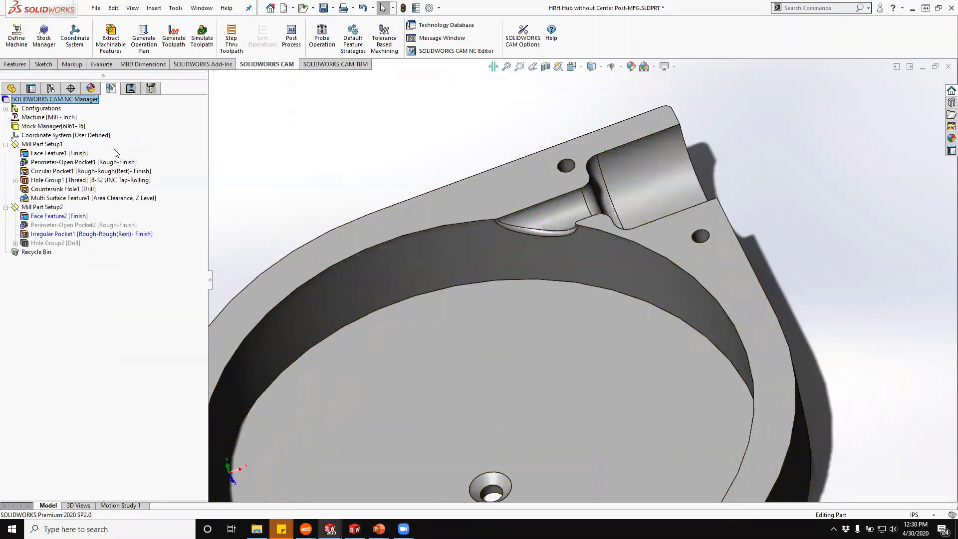
right_click(58, 144)
left_click(118, 238)
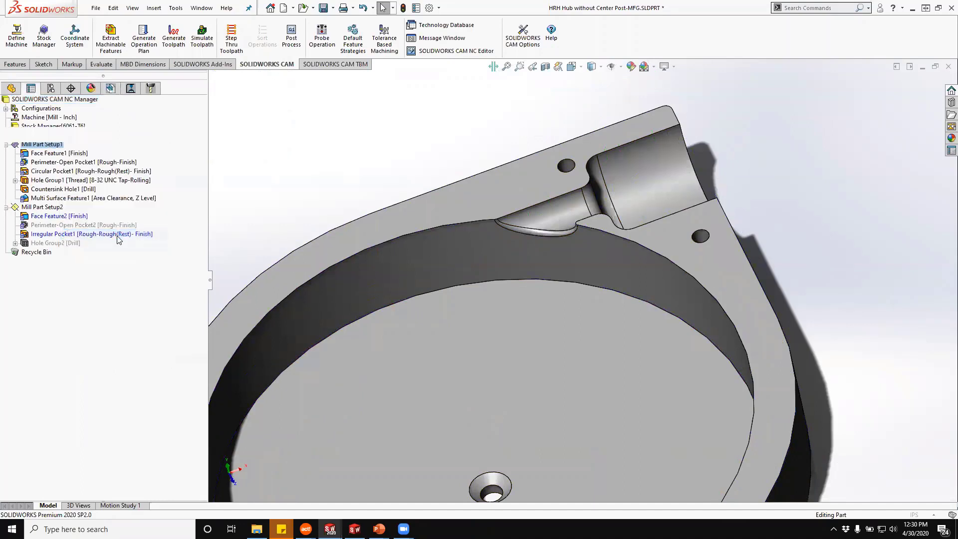
left_click(105, 197)
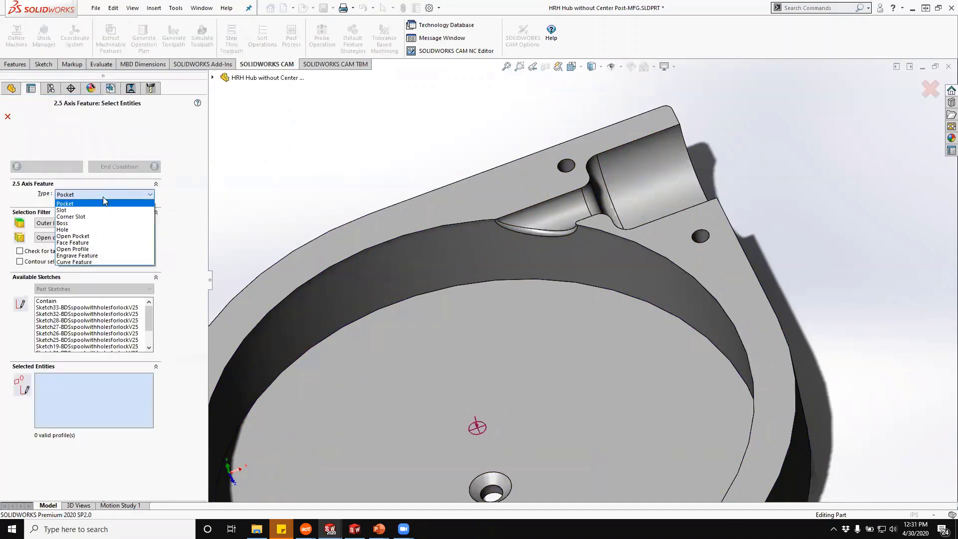
left_click(111, 252)
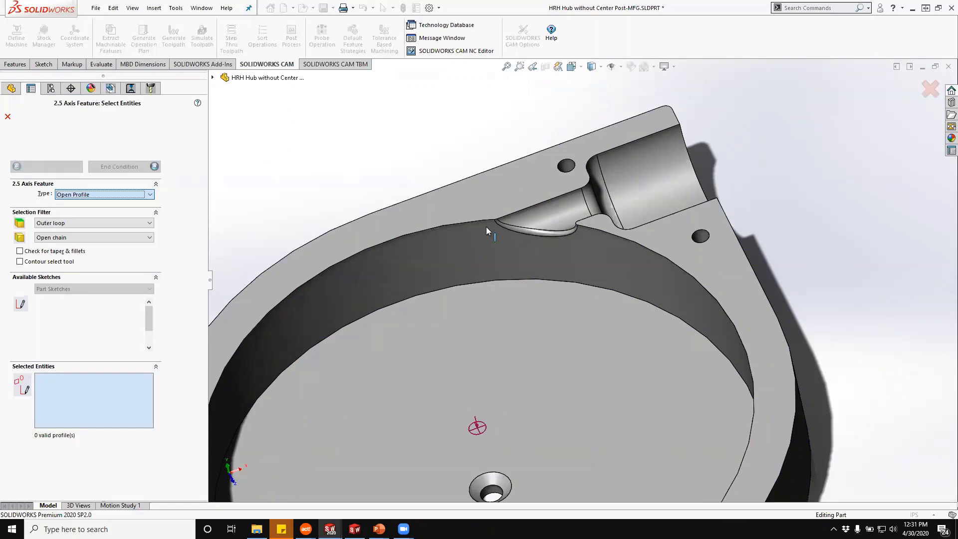
left_click(551, 200)
left_click(116, 168)
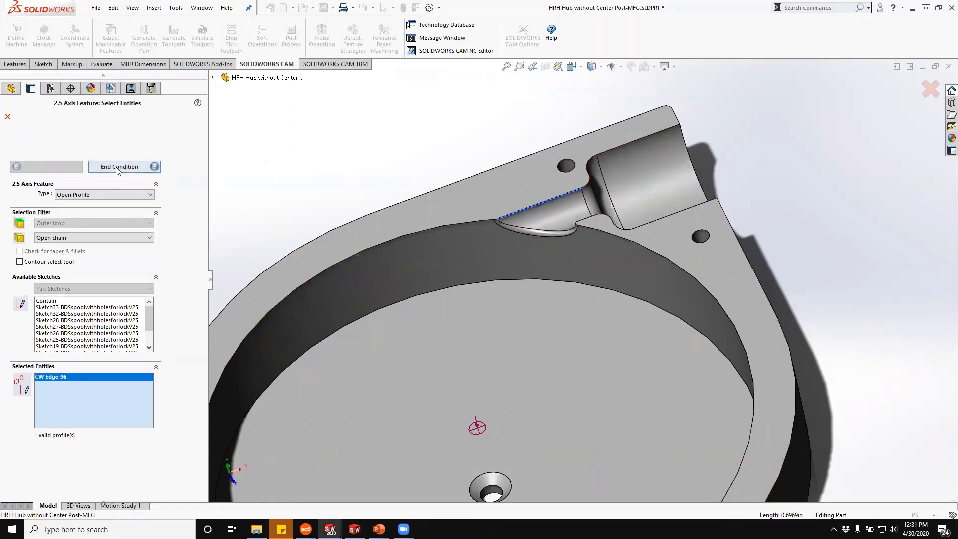
Give the open profile a blind depth of 0.156 in and the Fine strategy, and accept the feature.
middle_click_drag(457, 251, 527, 220)
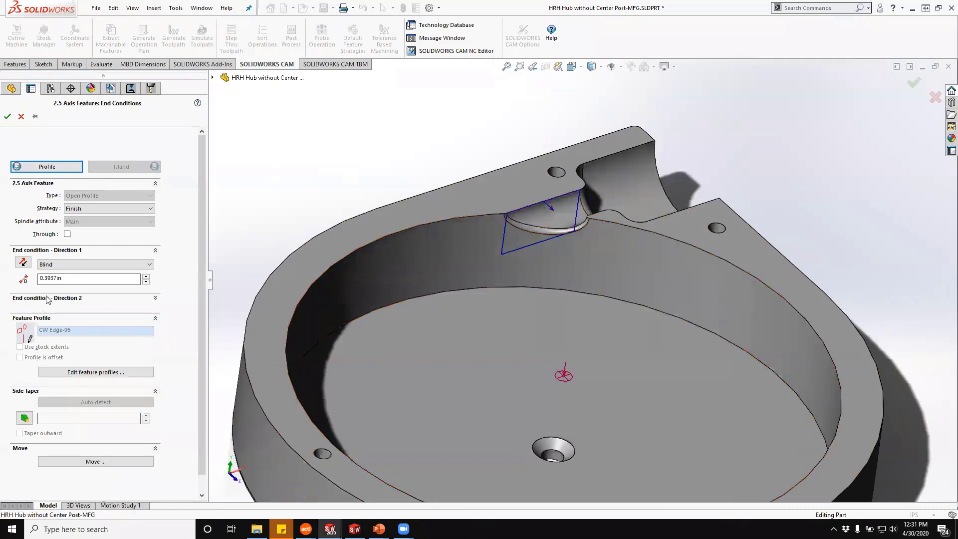
left_click(89, 280)
type(".156")
key("Tab")
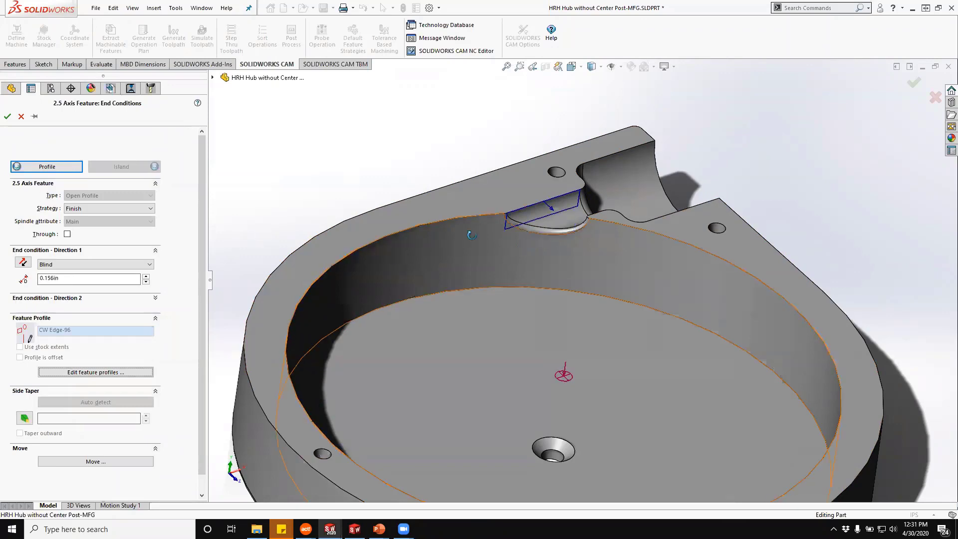
middle_click_drag(421, 252, 242, 272)
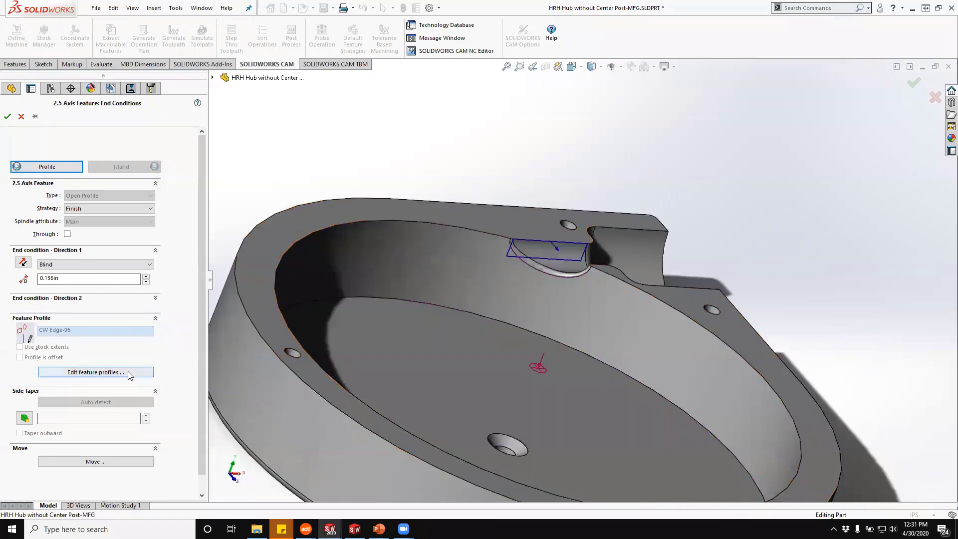
left_click(111, 209)
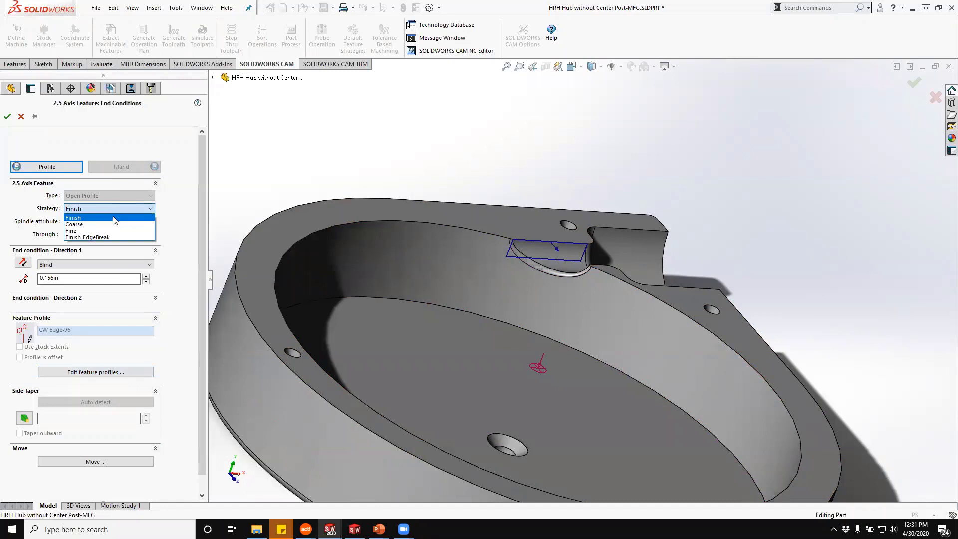
left_click(88, 230)
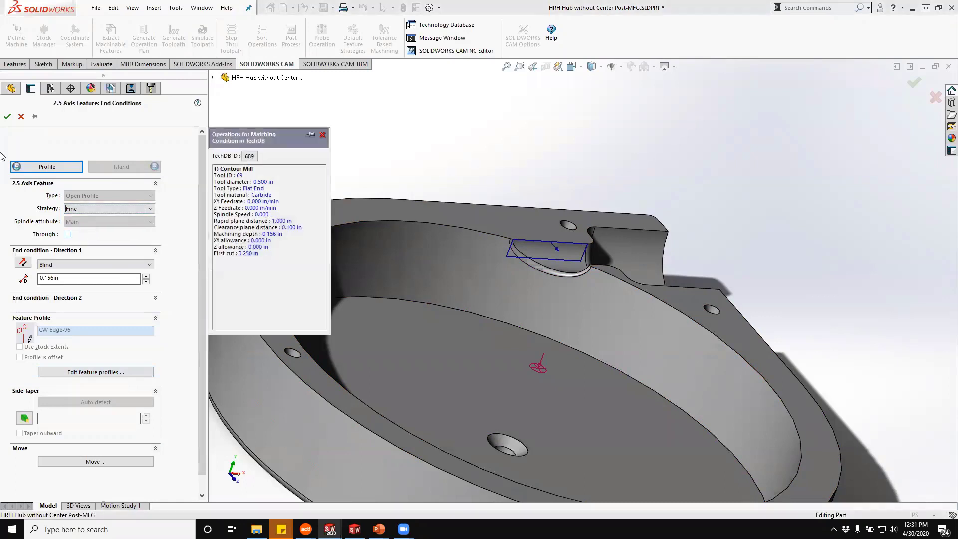
left_click(8, 116)
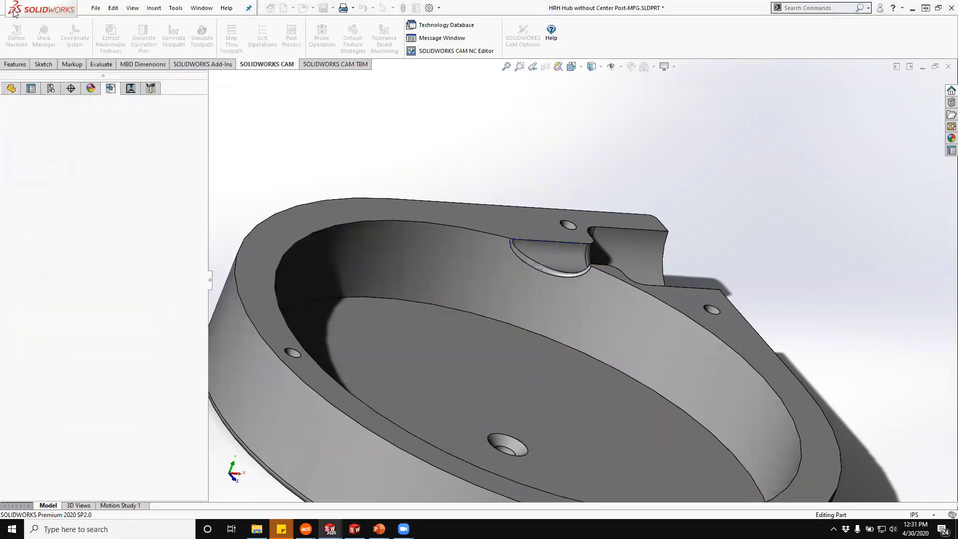
Add the 5/16 CRB 2FL ball nose mill from the library to the tool crib, filtering for ball nose diameters from 0.15 in.
left_click(151, 89)
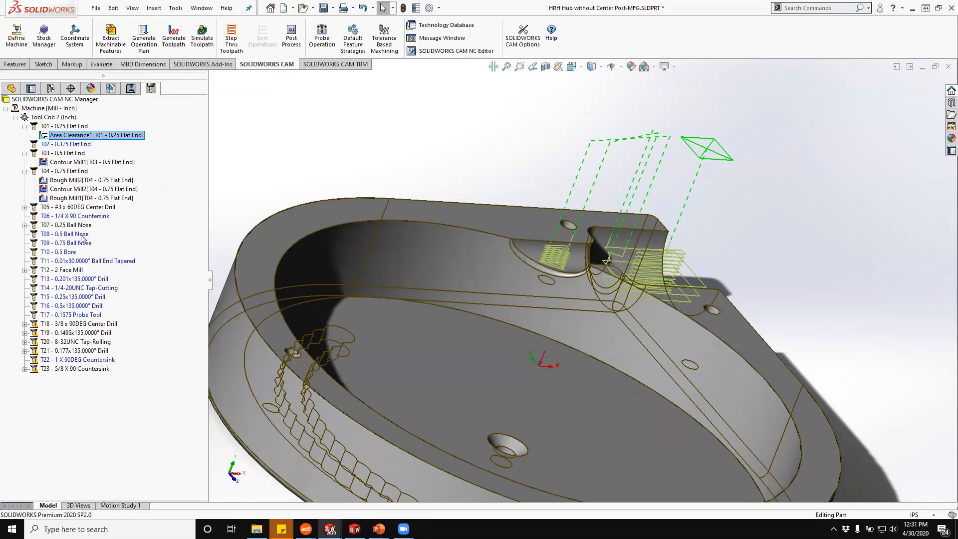
right_click(53, 118)
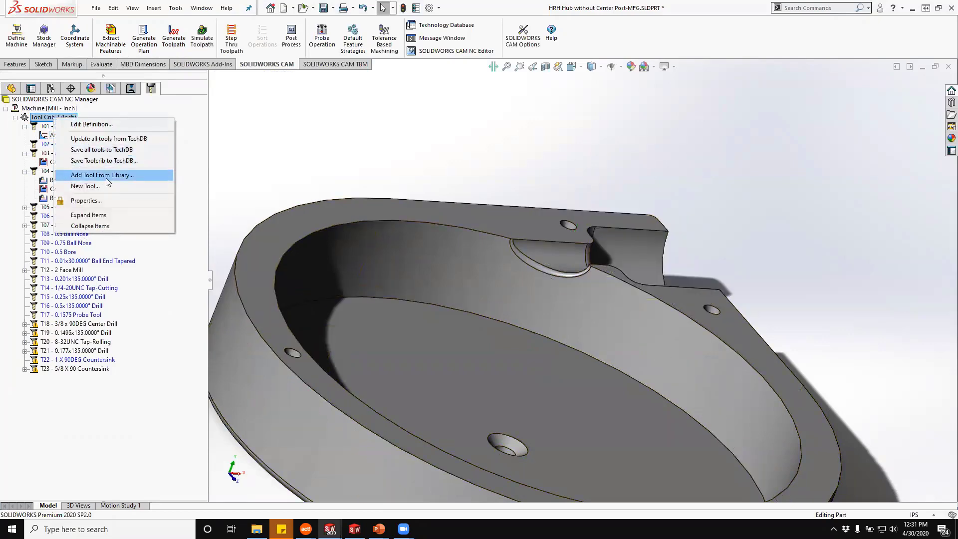
left_click(106, 175)
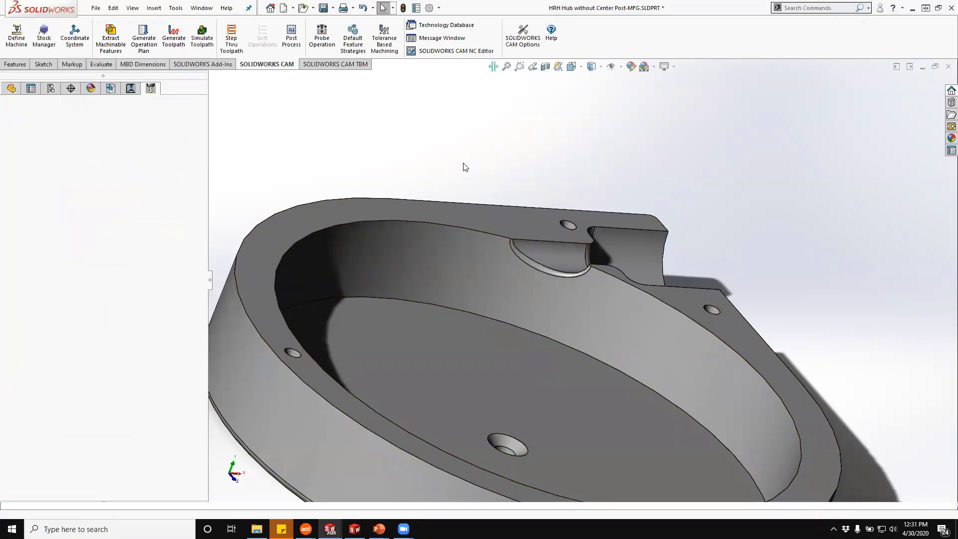
left_click(122, 25)
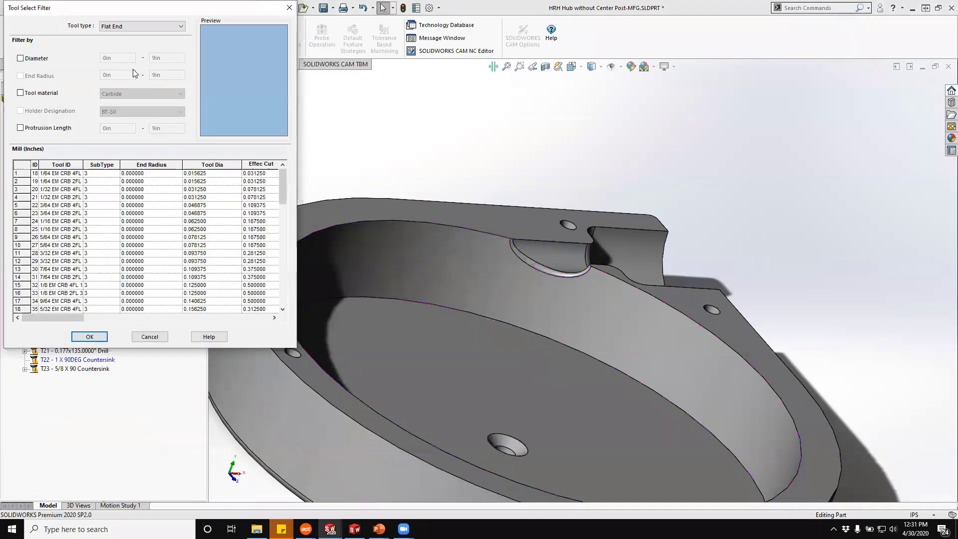
left_click(120, 65)
left_click(89, 59)
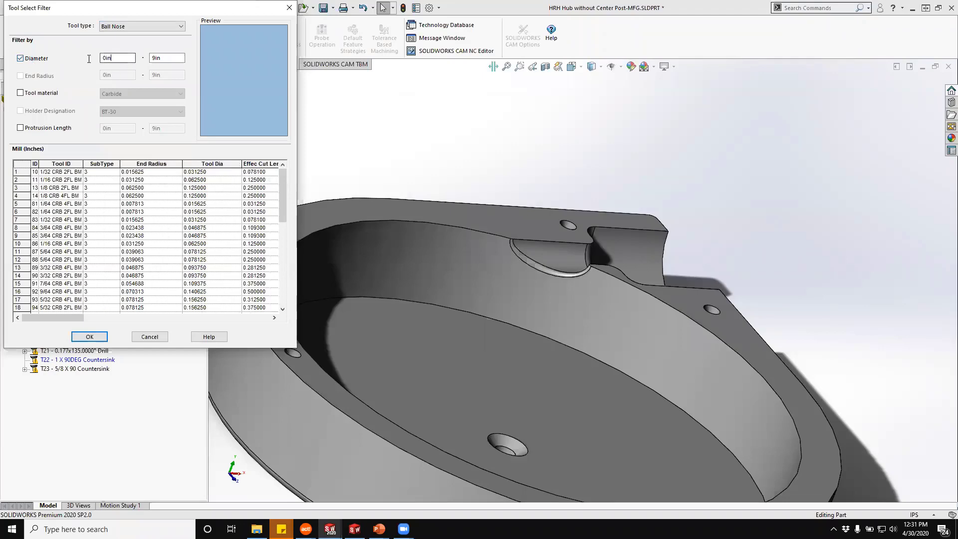
type(".15")
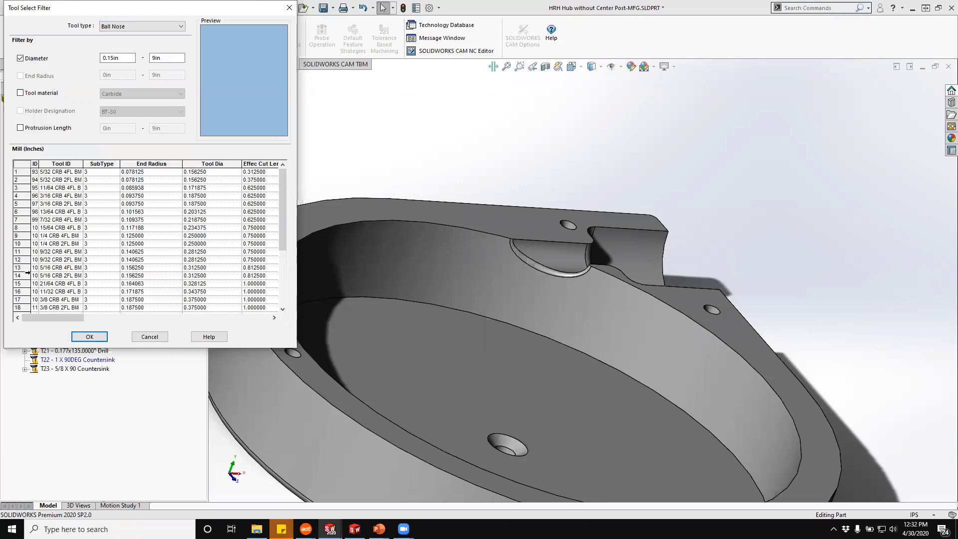
left_click(21, 276)
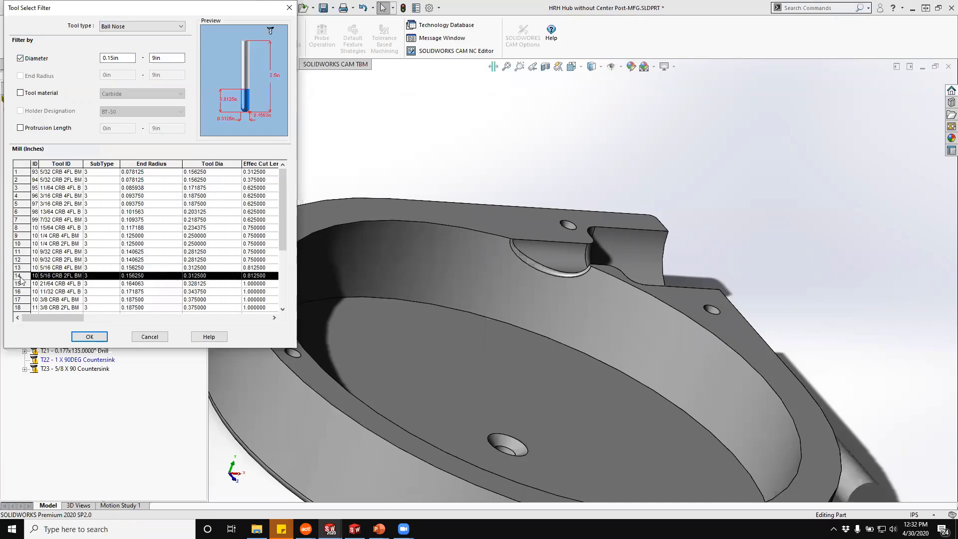
left_click(88, 336)
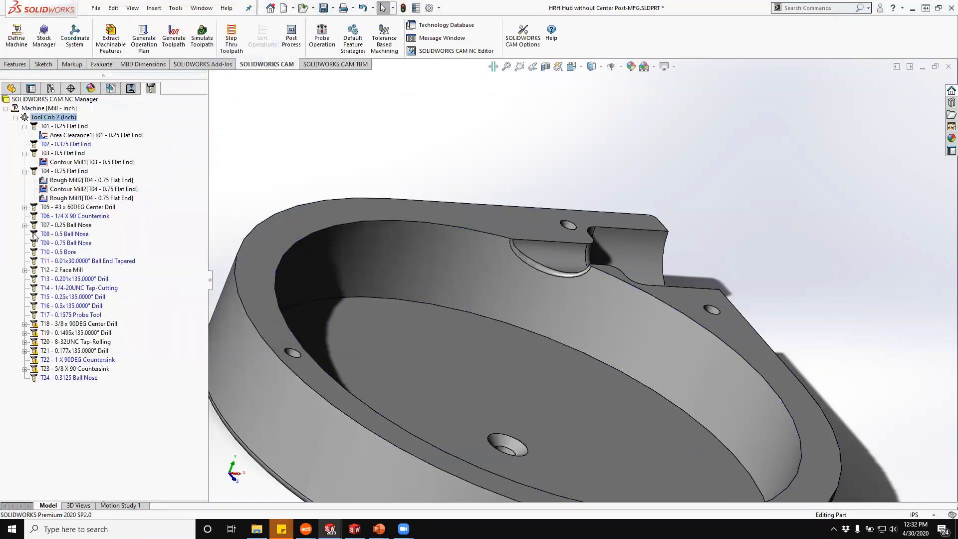
Generate the operation plan for the new open profile feature in Mill Part Setup1.
left_click(131, 88)
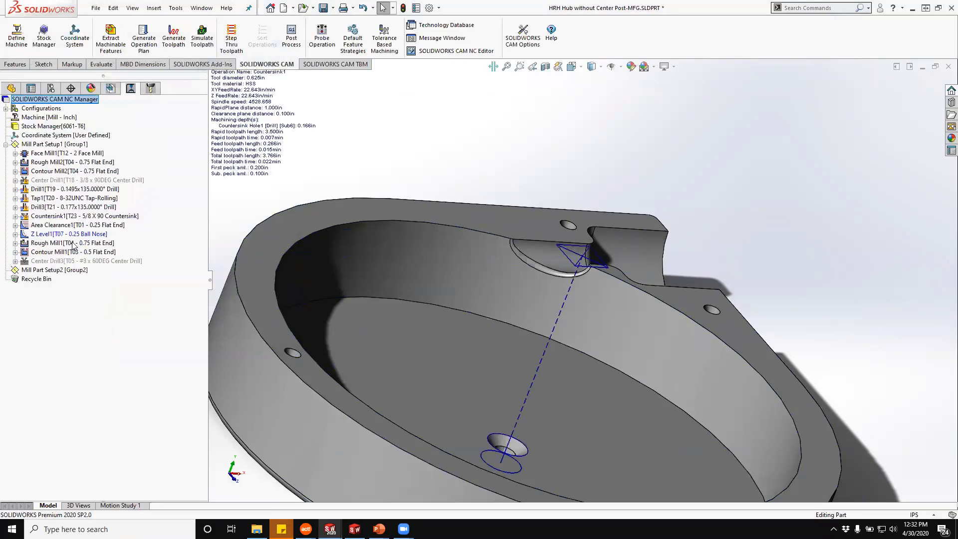
right_click(60, 207)
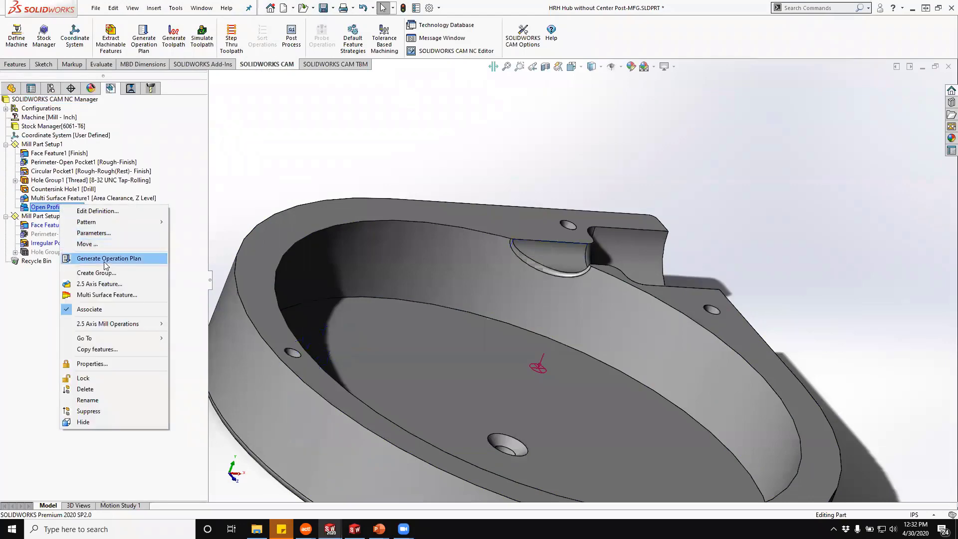
left_click(106, 259)
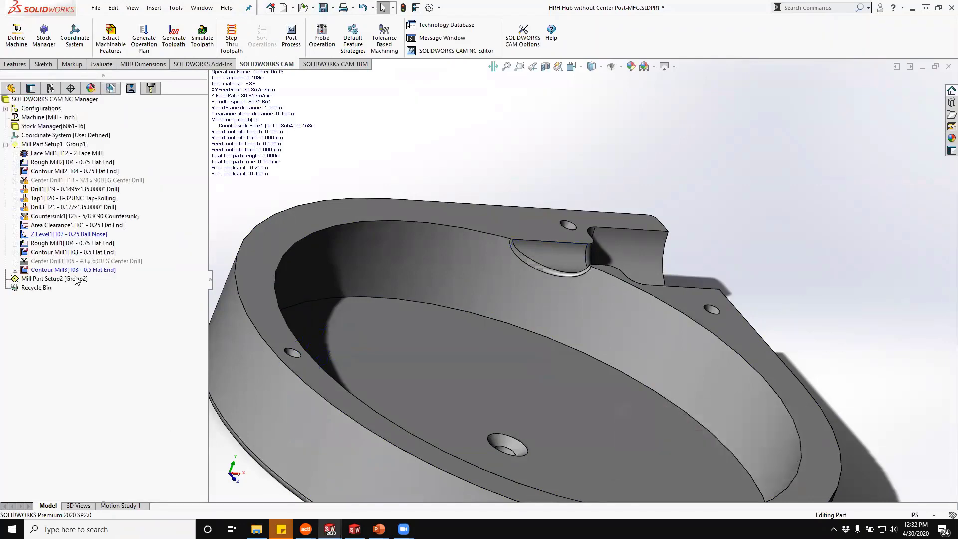
Assign the station 24 ball nose, 5/16 CRB 2FL, to the Contour Mill3 operation and replace its holder as well.
right_click(75, 269)
left_click(97, 252)
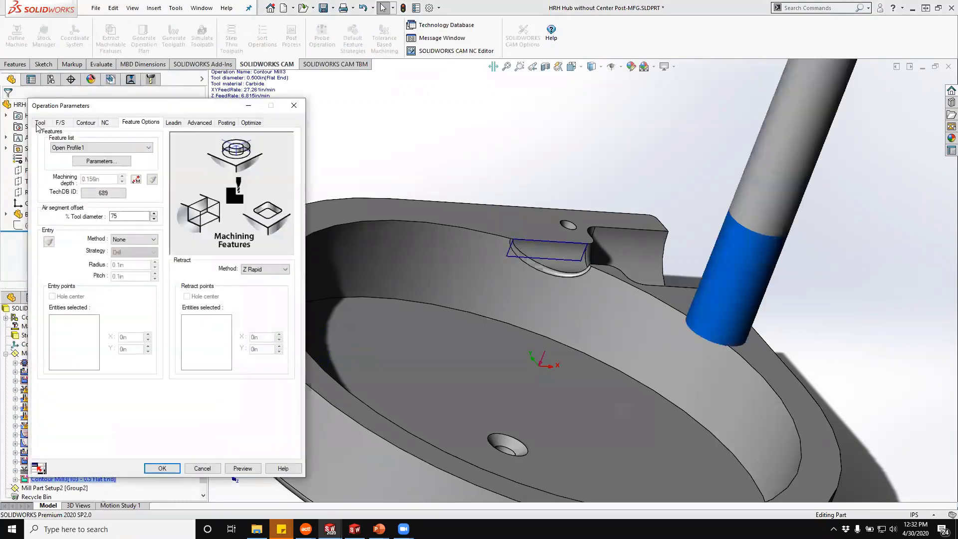
left_click(40, 122)
left_click(110, 139)
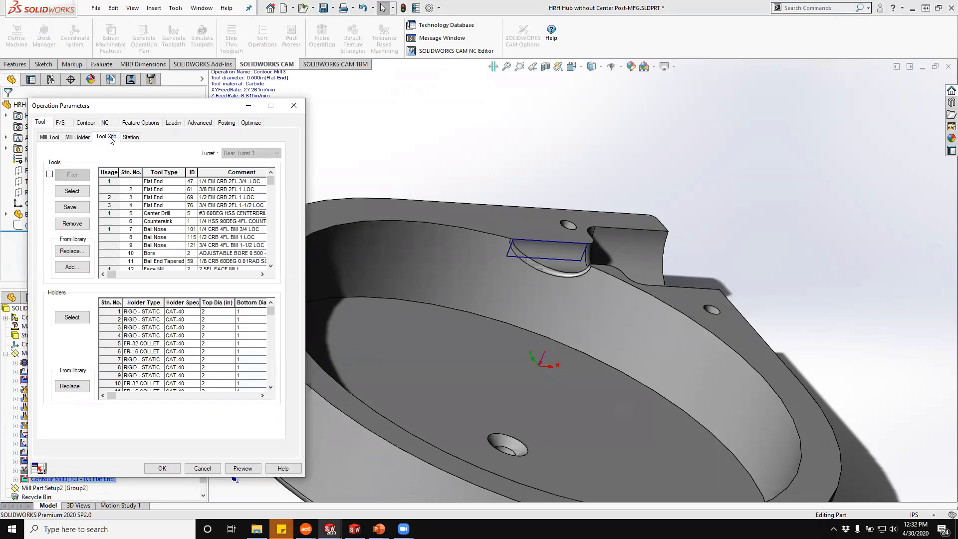
scroll(272, 199, "down", 5)
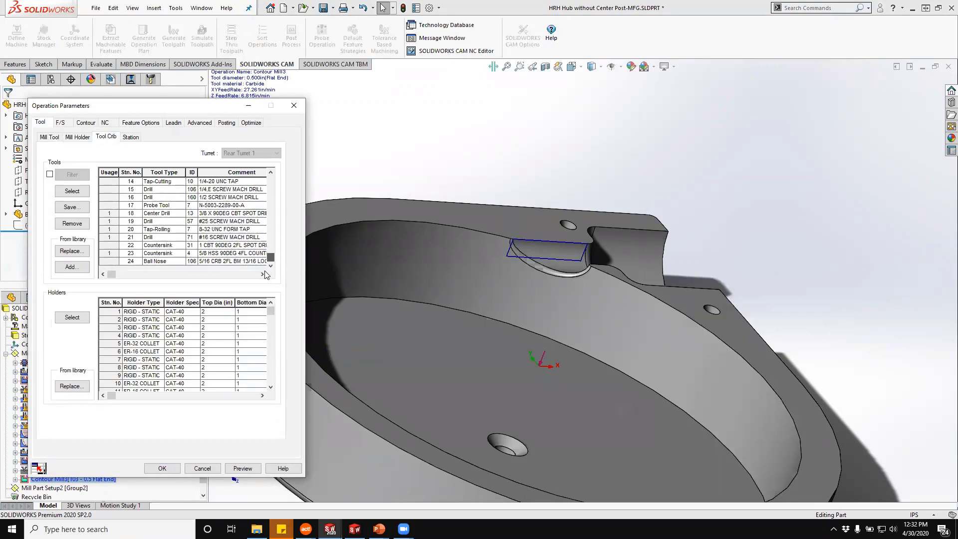
left_click(113, 261)
left_click(72, 191)
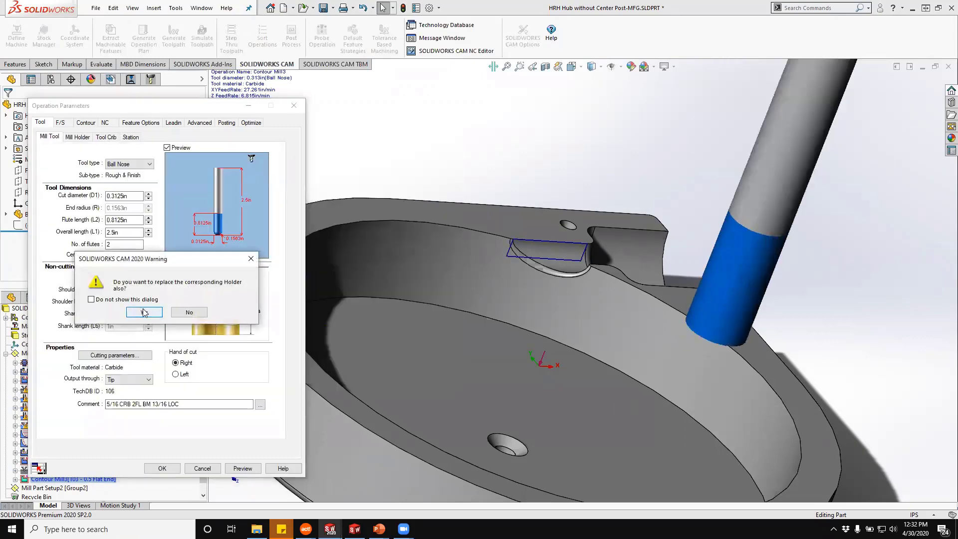
left_click(144, 312)
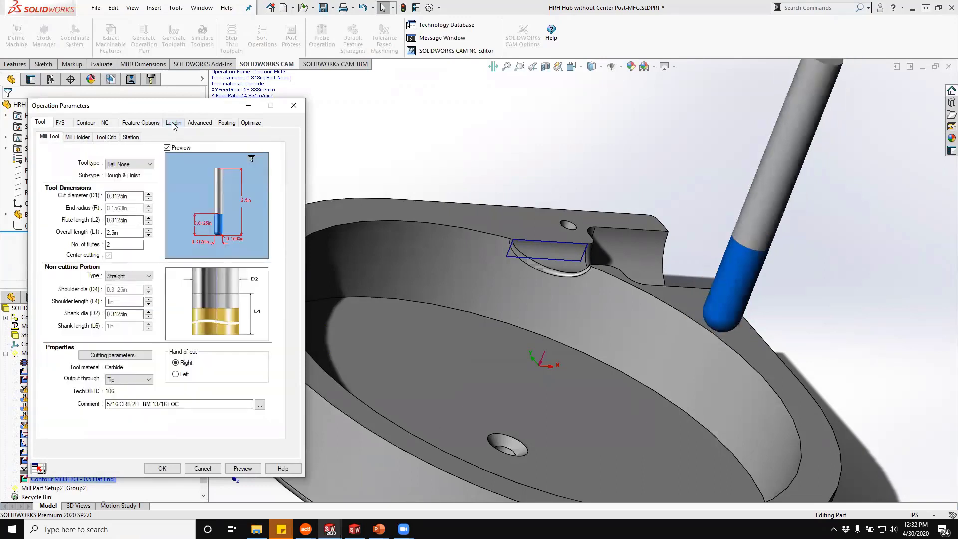
Open the lead-in type choices for Contour Mill3 on the open profile.
left_click(173, 122)
left_click(122, 196)
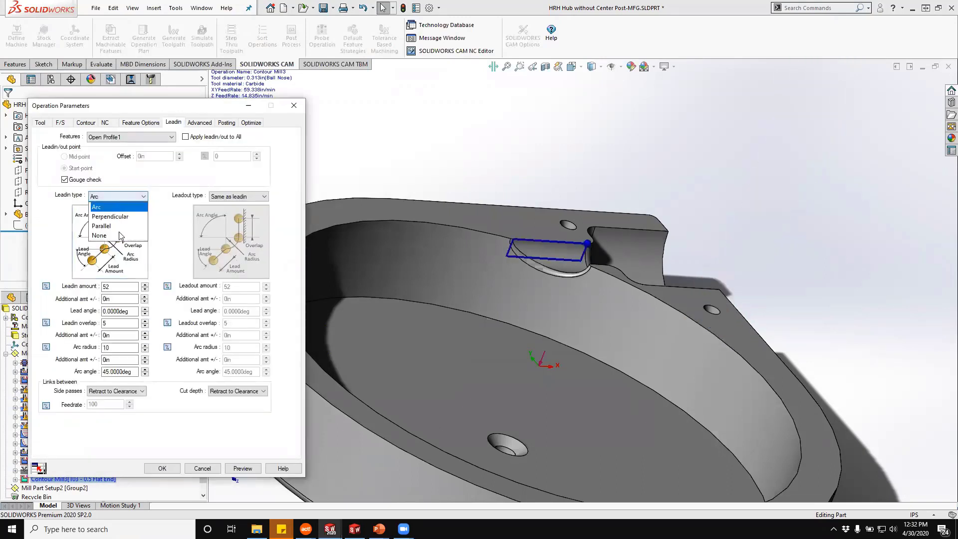
Set the contour operation's lead-in type to Parallel with a lead-in amount of 72 and preview the toolpath.
left_click(116, 226)
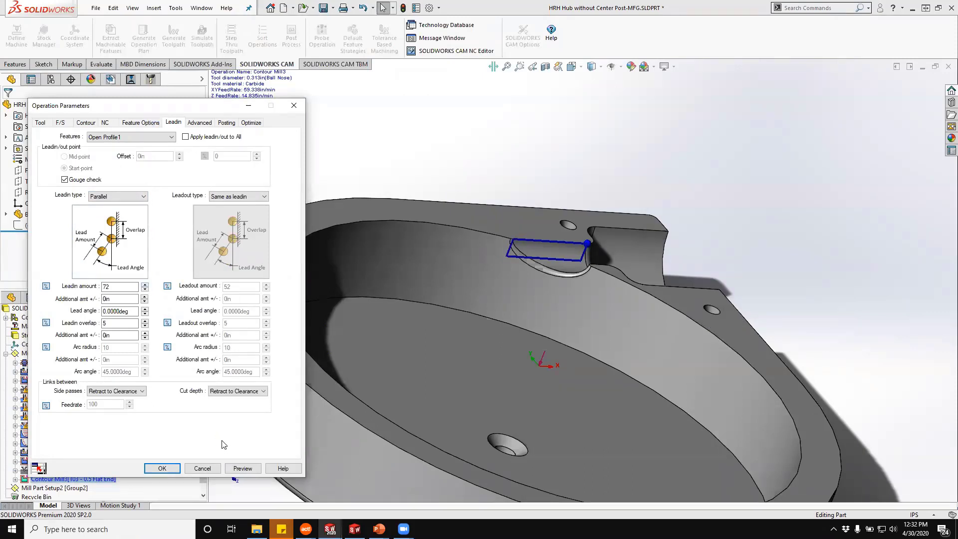
left_click(462, 366)
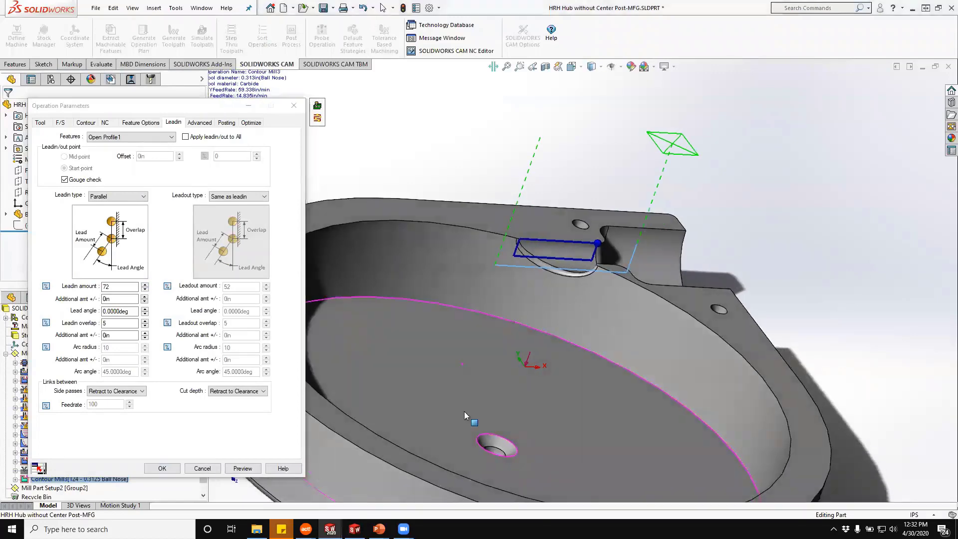
Set the contour operation's first and maximum depth cut amounts to 25 and update the toolpath preview.
left_click(86, 123)
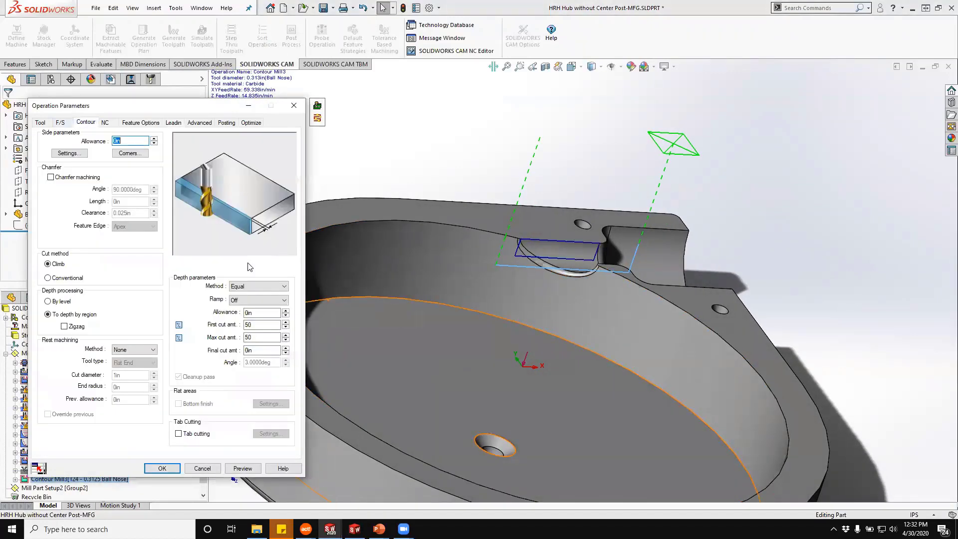
left_click(254, 325)
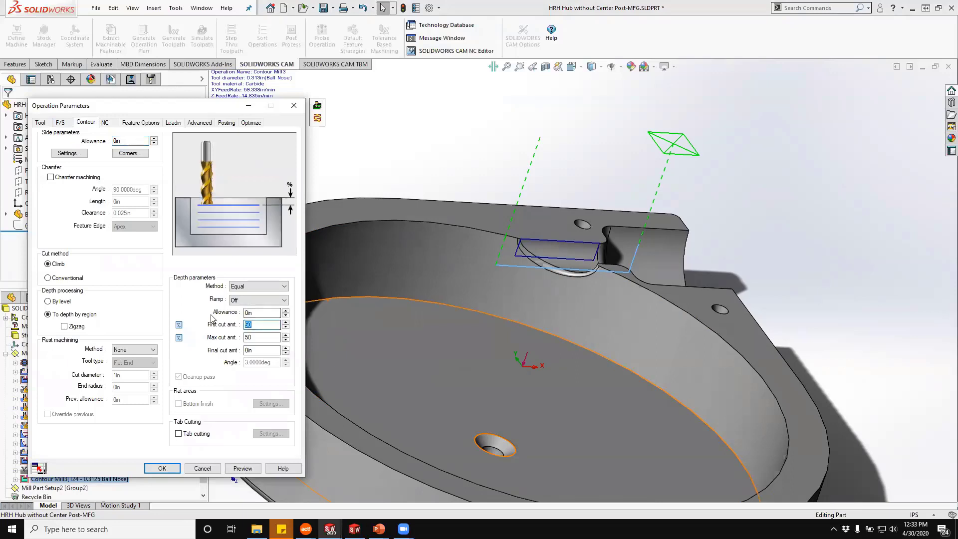
type("25")
key("Tab")
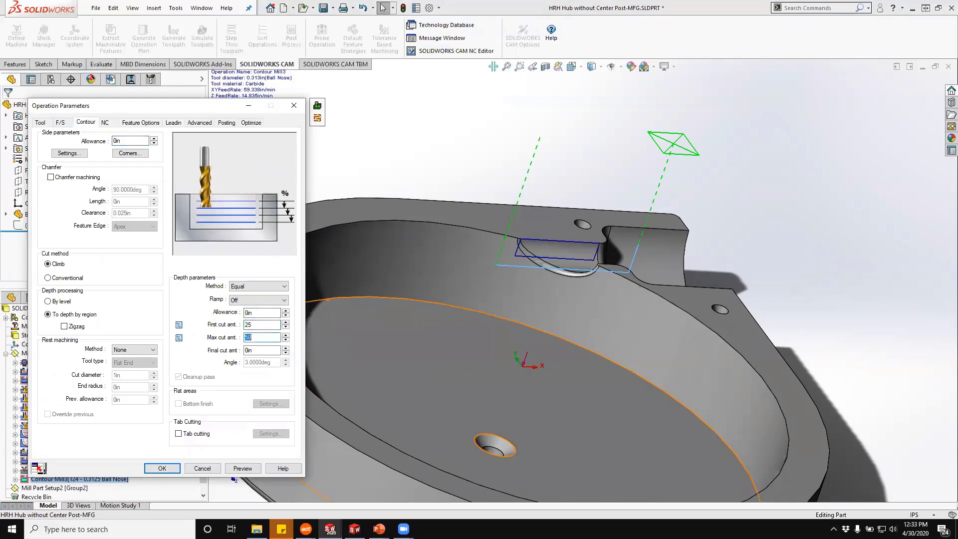
type("25")
key("Tab")
key("Return")
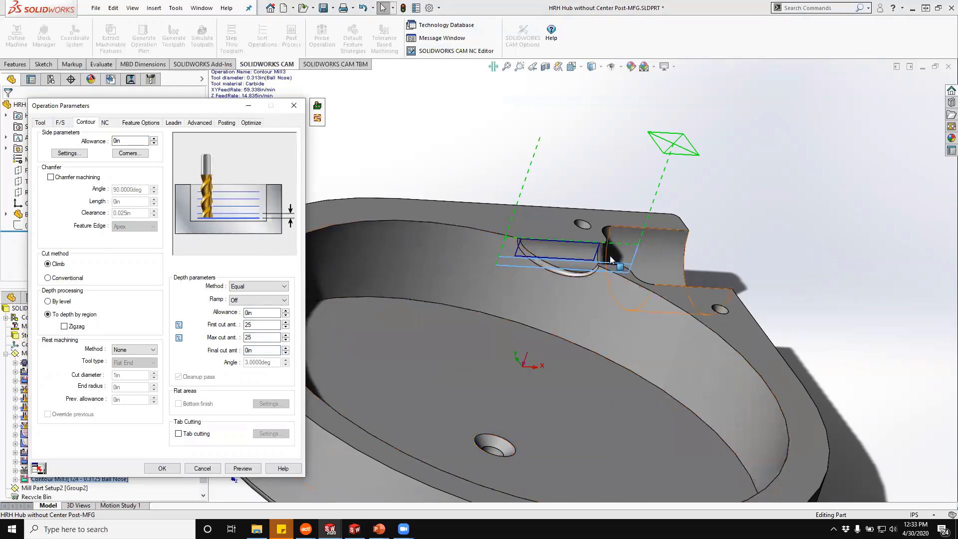
Enable zigzag depth processing for the contour operation and set its cut-depth link to Stay Down.
left_click(74, 330)
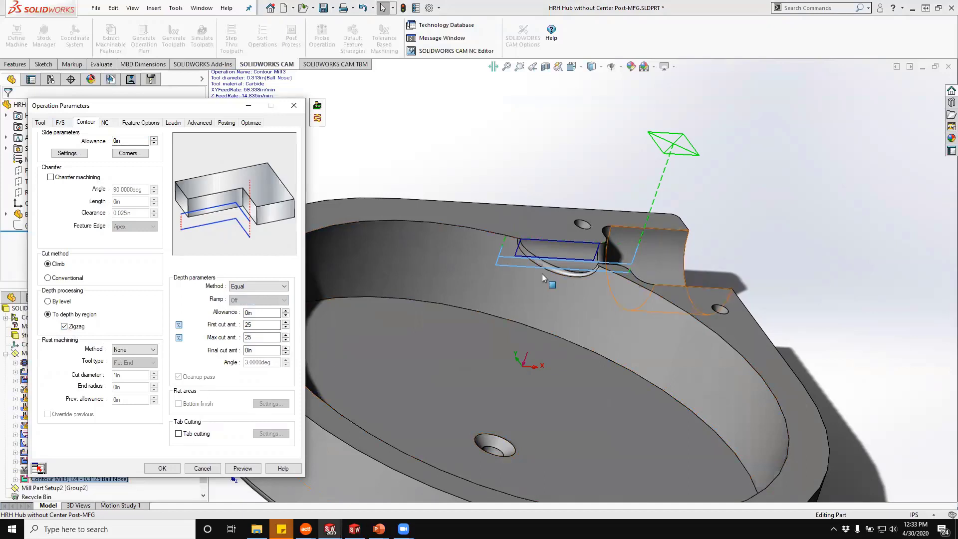
left_click(173, 123)
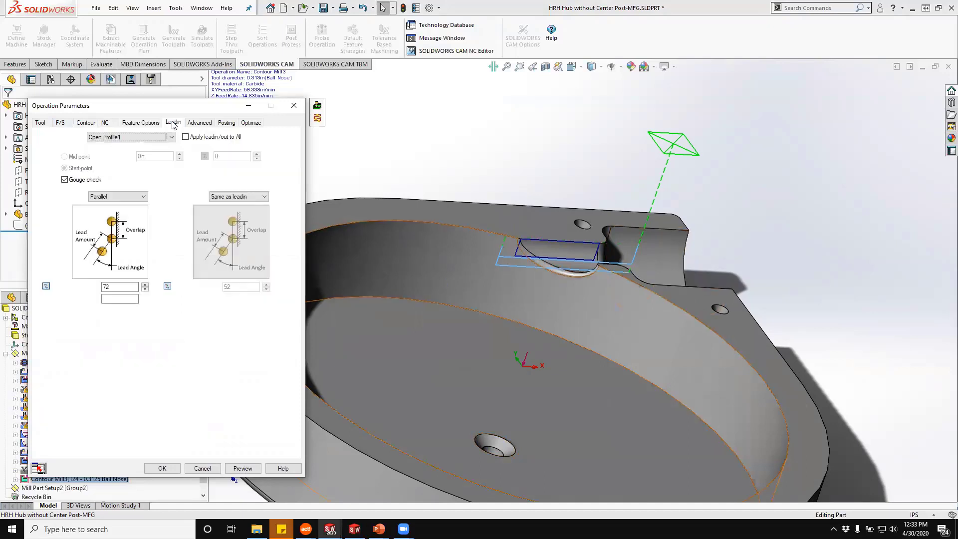
left_click(232, 392)
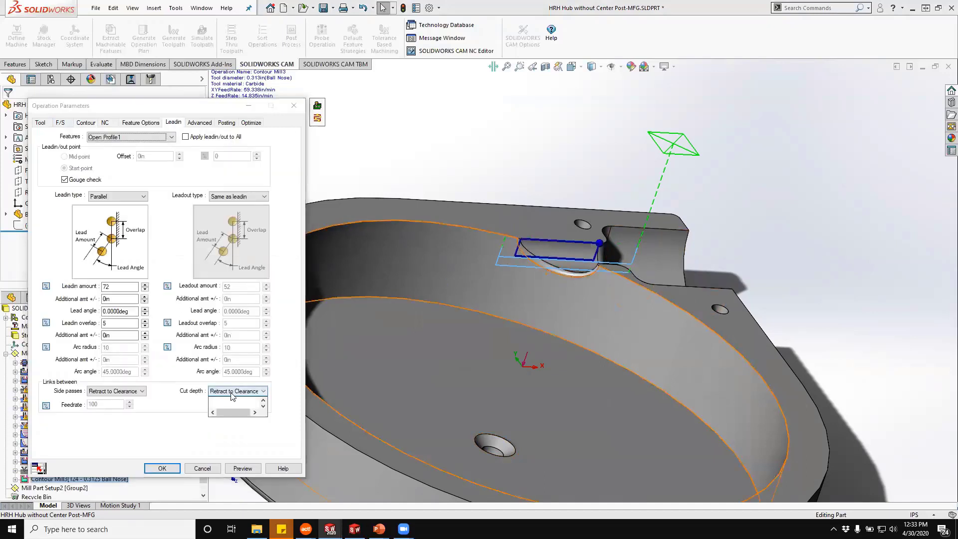
left_click(237, 426)
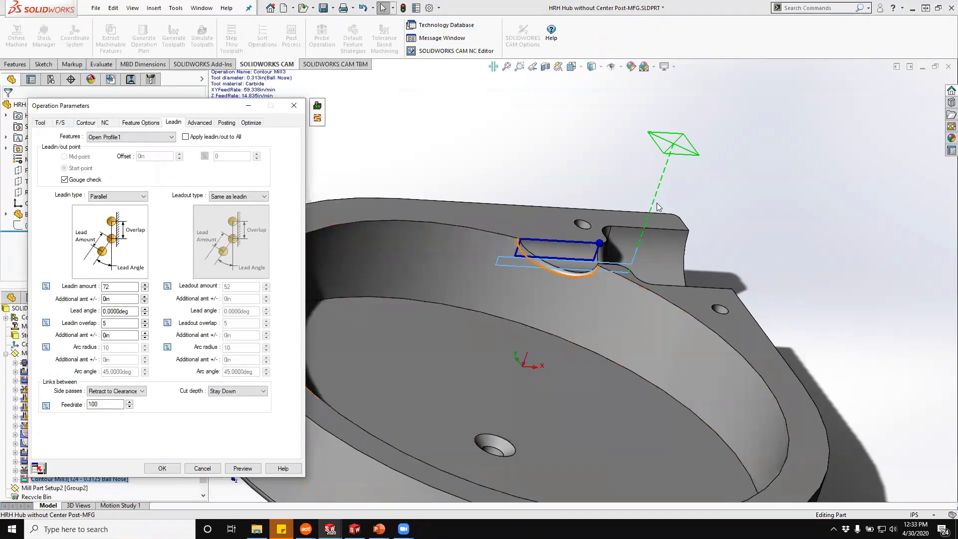
Step through the ball-nose contour toolpath move by move to its end and close the step-through.
left_click(318, 120)
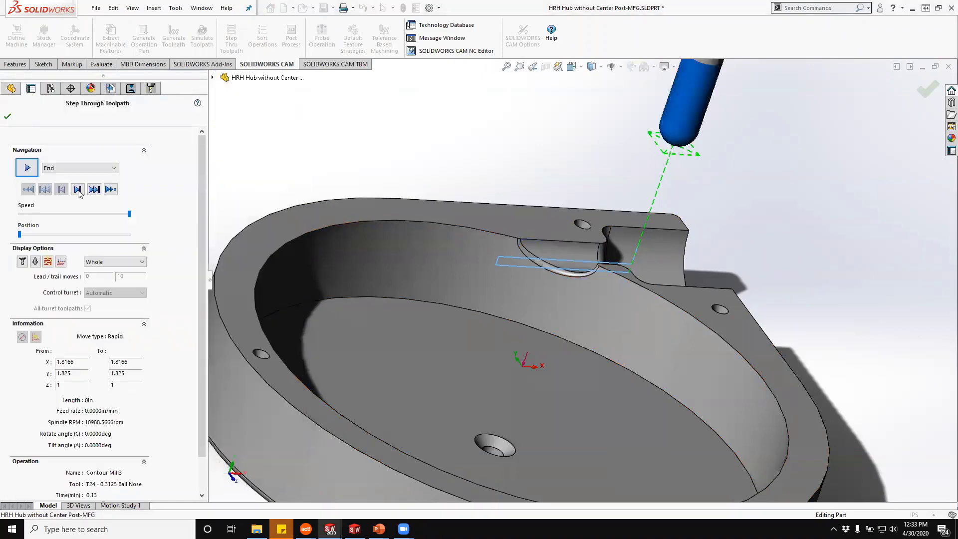
left_click(77, 190)
left_click(77, 190)
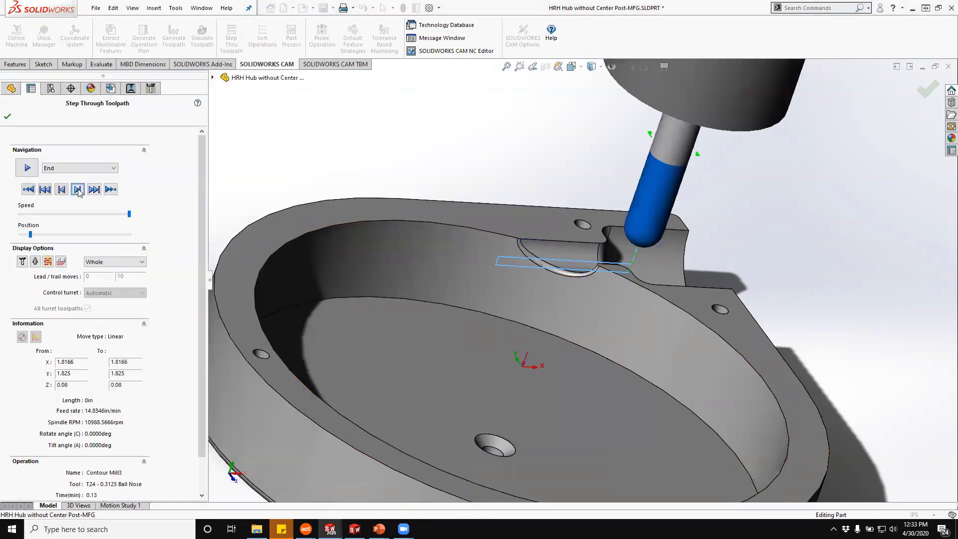
left_click(78, 190)
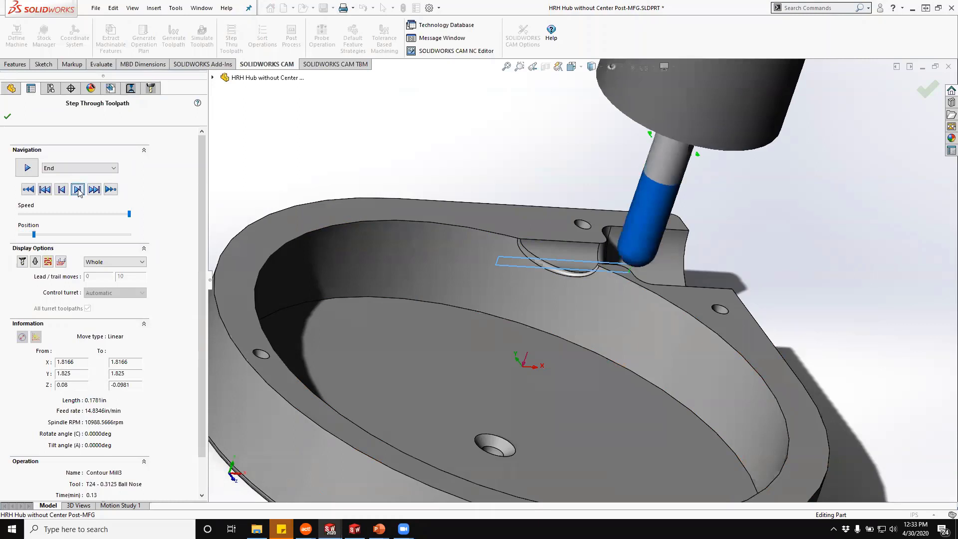
left_click(77, 189)
left_click(77, 190)
left_click(77, 189)
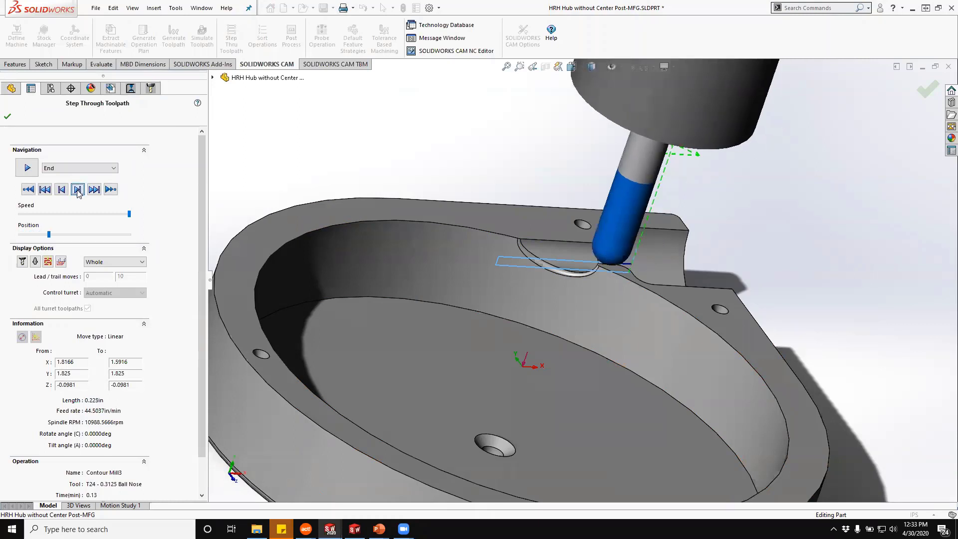
left_click(78, 191)
left_click(77, 191)
left_click(77, 192)
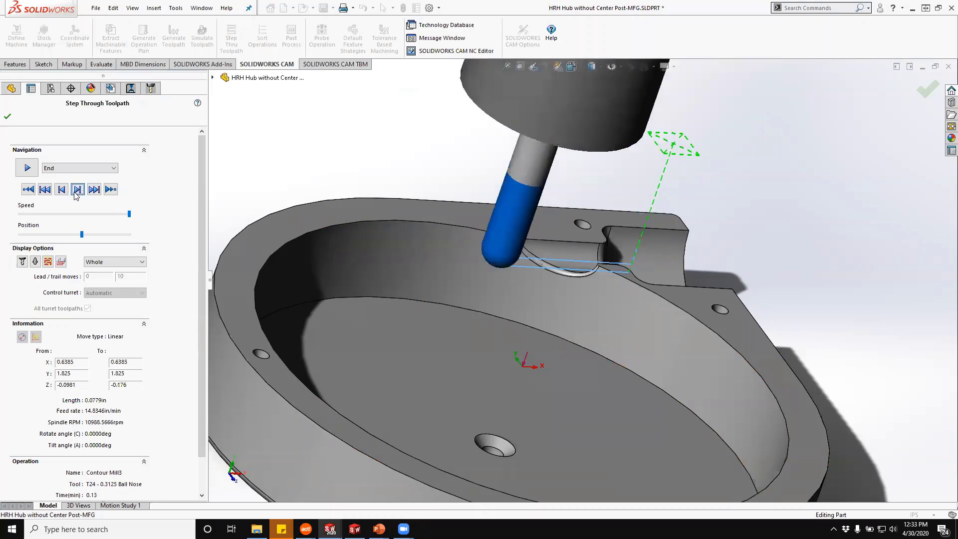
left_click(76, 193)
left_click(77, 193)
left_click(76, 194)
left_click(75, 195)
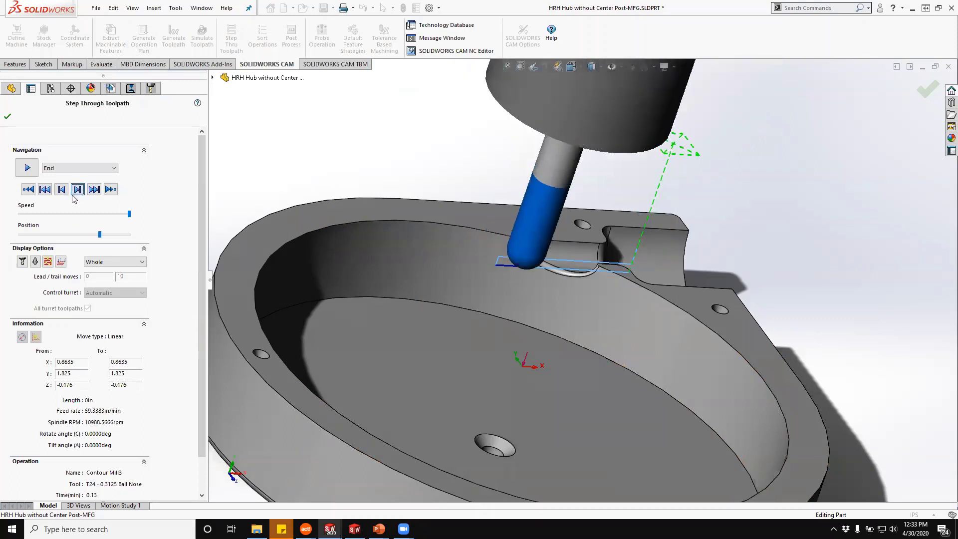
left_click(76, 191)
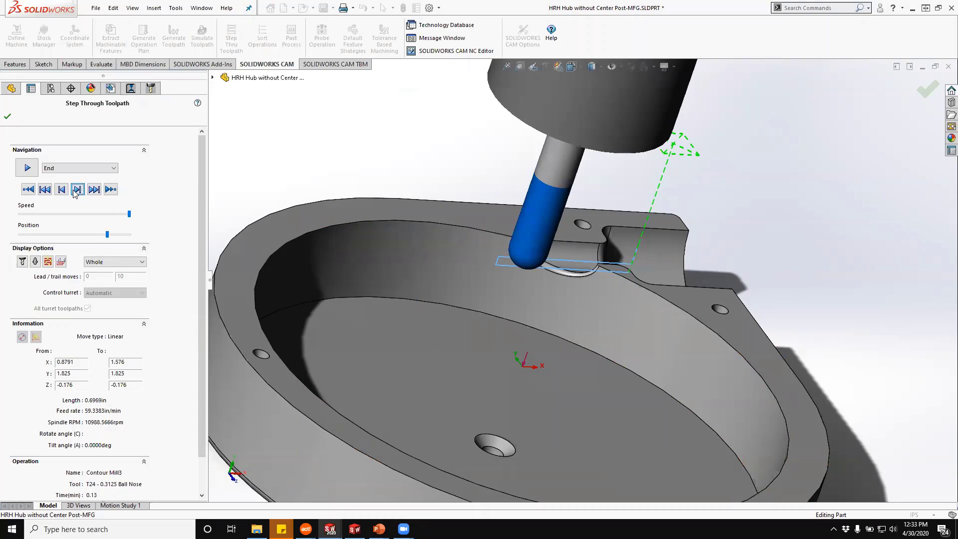
left_click(74, 191)
left_click(74, 192)
left_click(74, 192)
left_click(73, 192)
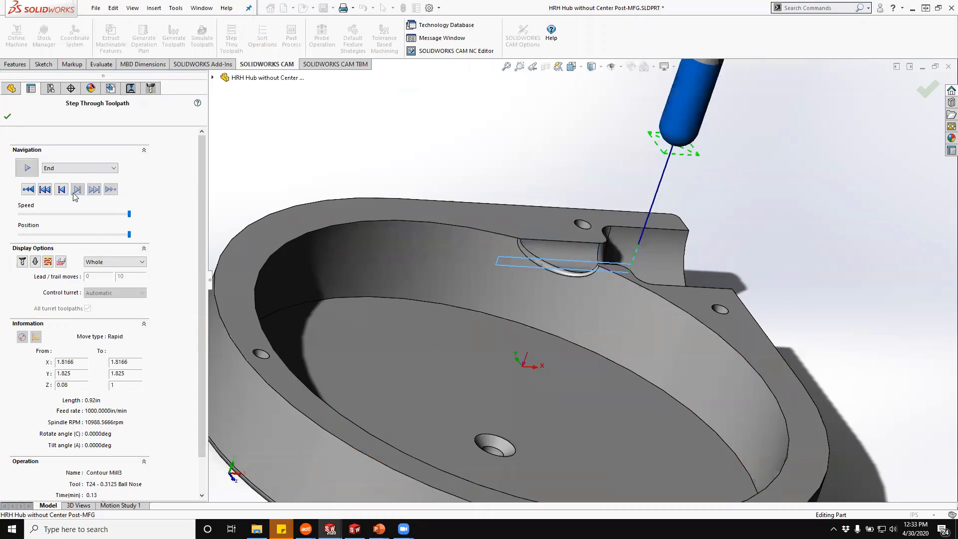
left_click(7, 116)
Accept the Contour Mill3 parameters and move the operation directly after Countersink1, ahead of Area Clearance1.
double_click(77, 480)
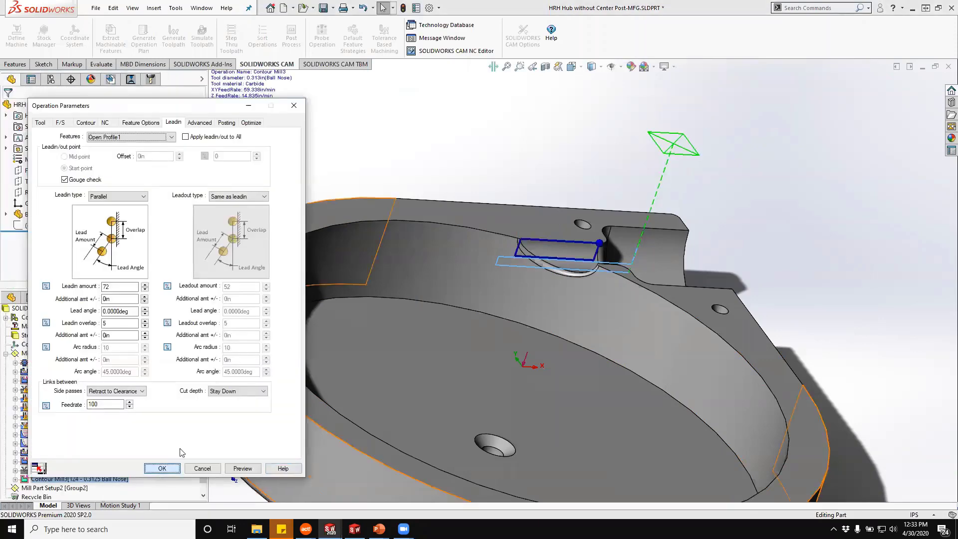
left_click(162, 468)
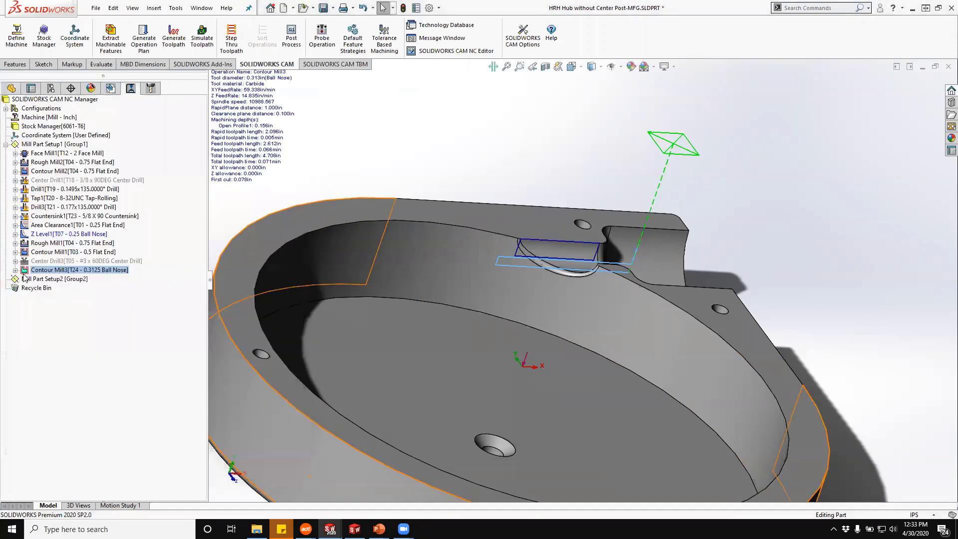
left_click(59, 235)
mouse_move(69, 256)
left_mouse_down()
mouse_move(32, 239)
mouse_move(48, 216)
mouse_move(55, 225)
left_mouse_up()
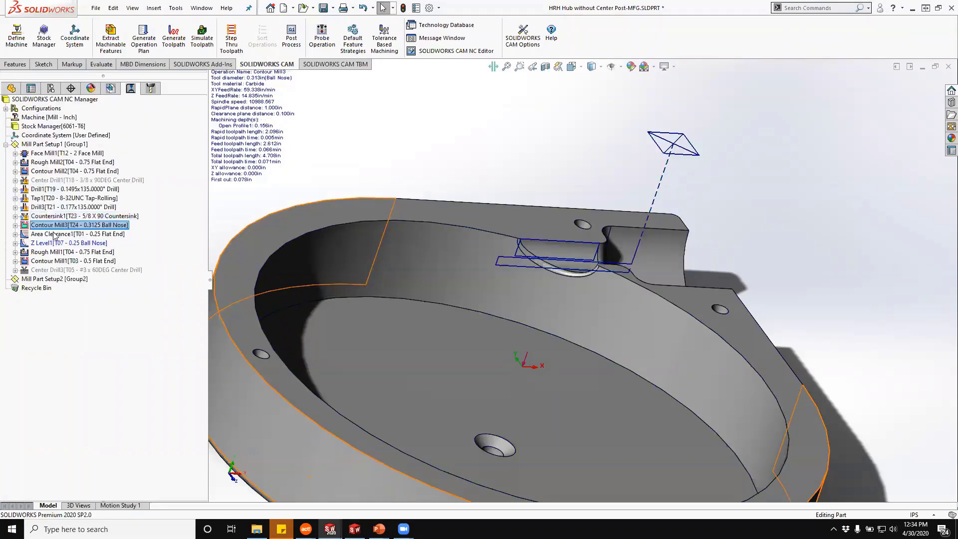
Display the Area Clearance1 toolpath and examine its passes around the side groove and pocket.
left_click(55, 234)
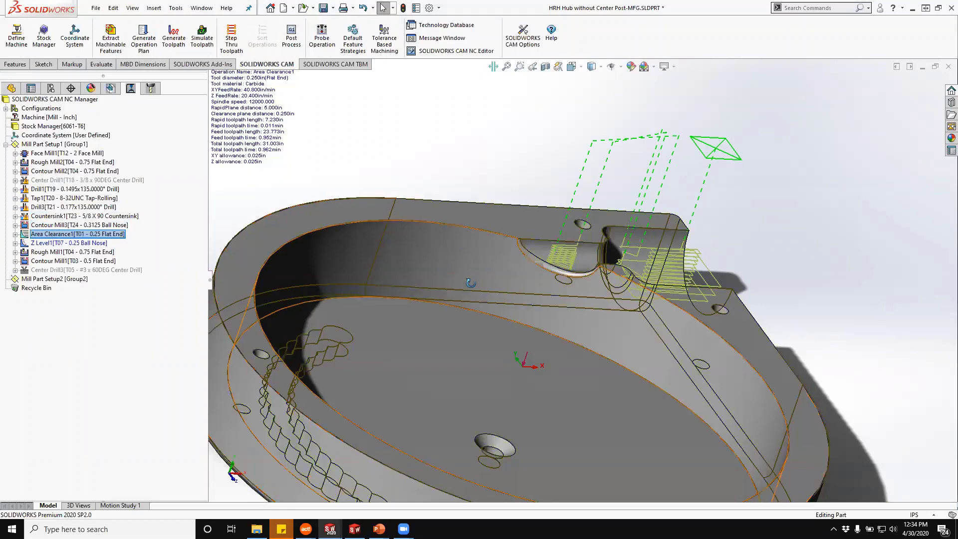
middle_click_drag(471, 283, 533, 323)
mouse_move(561, 268)
middle_mouse_down()
mouse_move(550, 302)
mouse_move(560, 284)
middle_mouse_up()
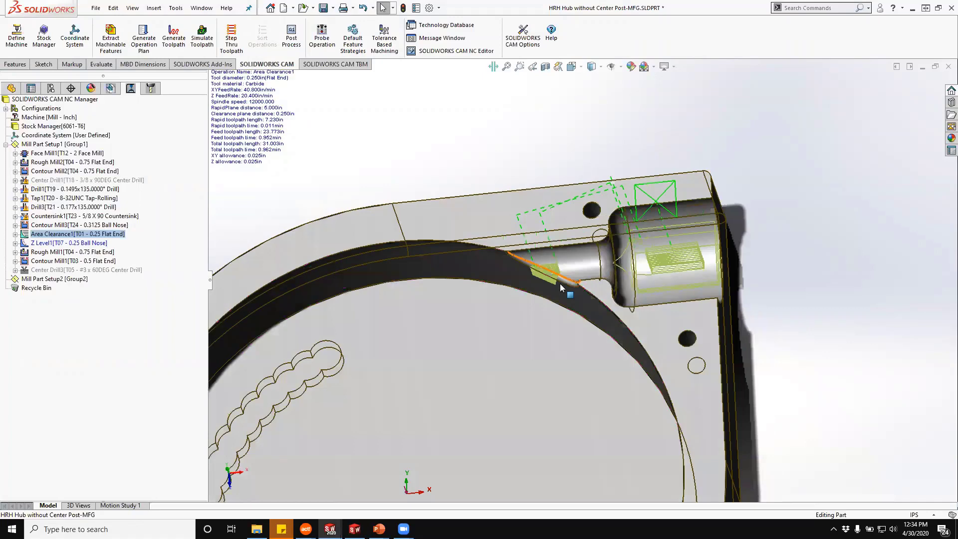
middle_click_drag(560, 283, 385, 438)
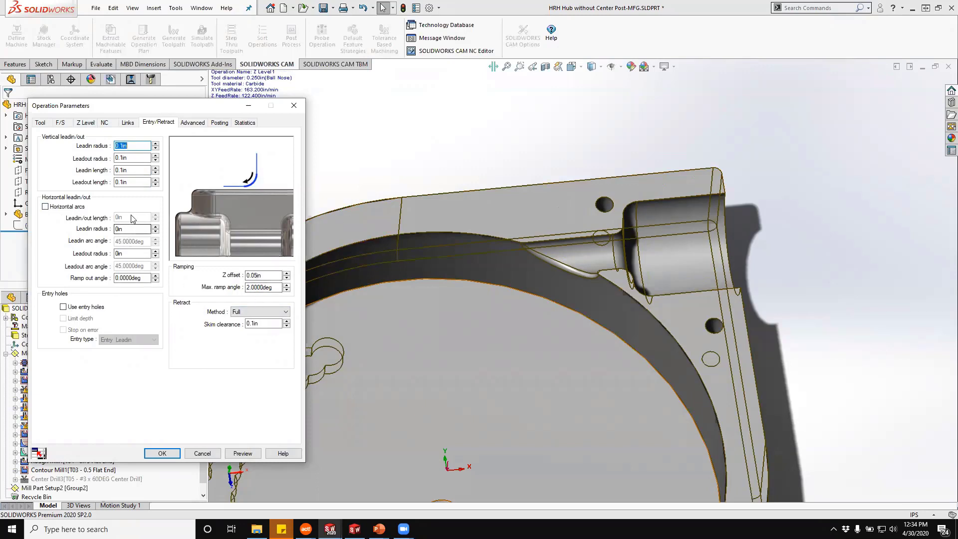
Set the depth cut amount of the Z Level1 operation to .02.
left_click(78, 125)
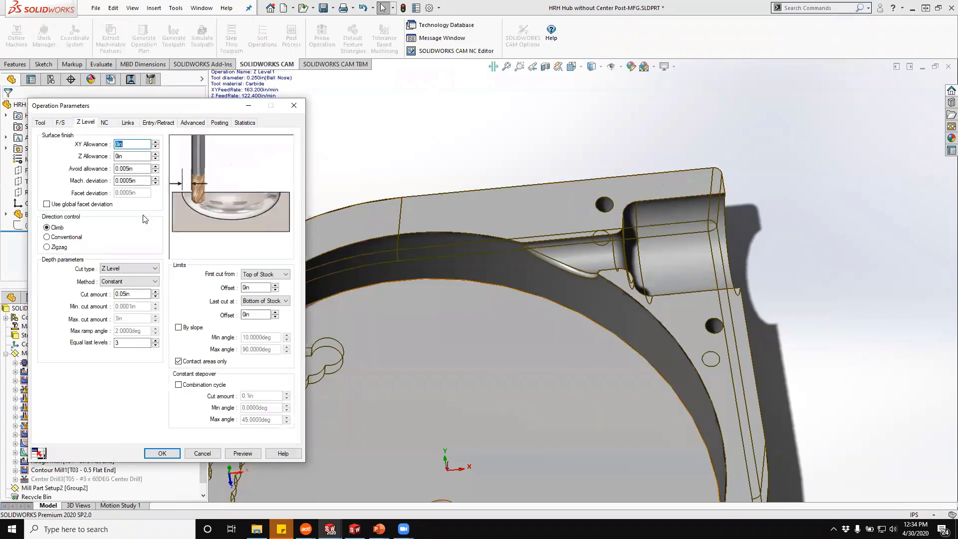
key("Tab")
key("Tab")
key("Tab")
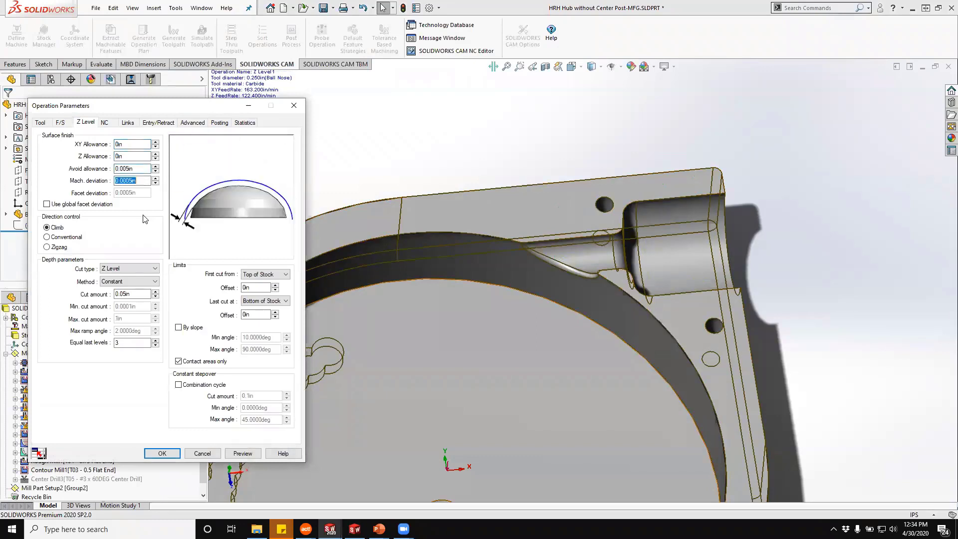
key("Tab")
key("Tab")
key("Tab")
key("Tab")
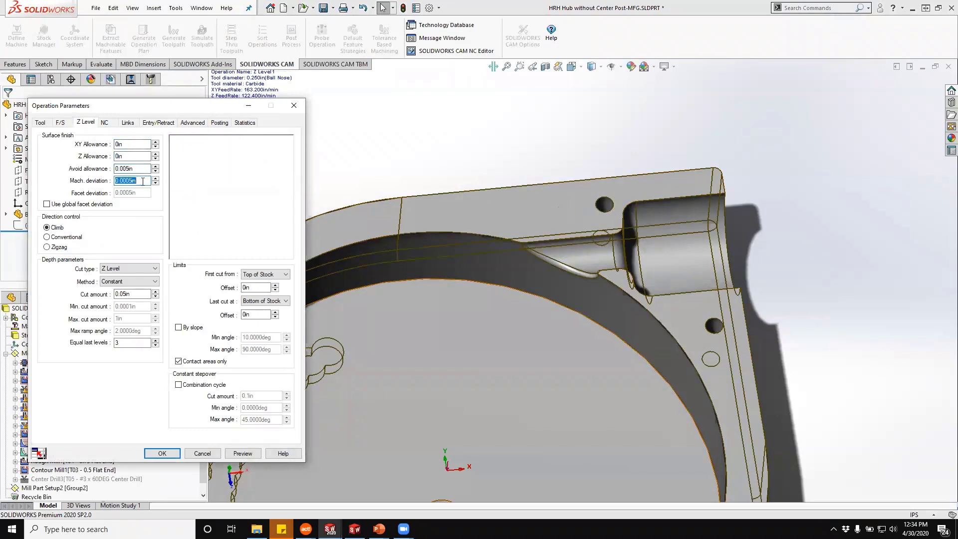
key("BackSpace")
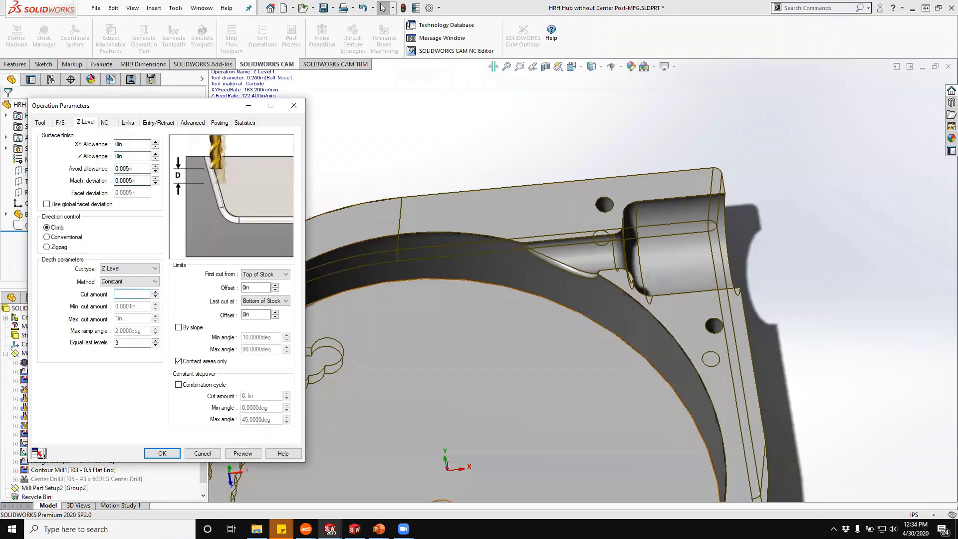
key("Tab")
key("Tab")
key("Tab")
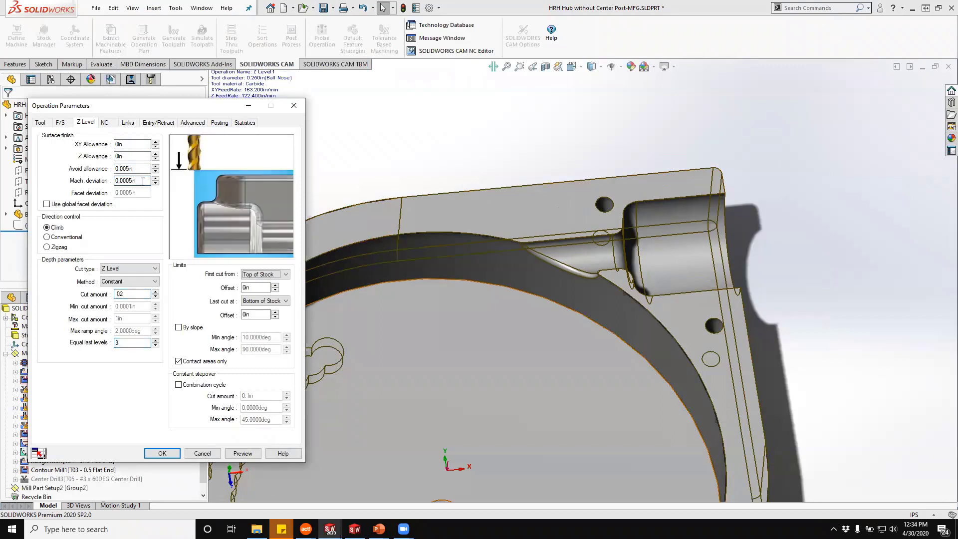
Enable the constant-stepover combination cycle for Z Level1 with a cut amount of .02, preview the toolpath and accept the parameters.
left_click(178, 385)
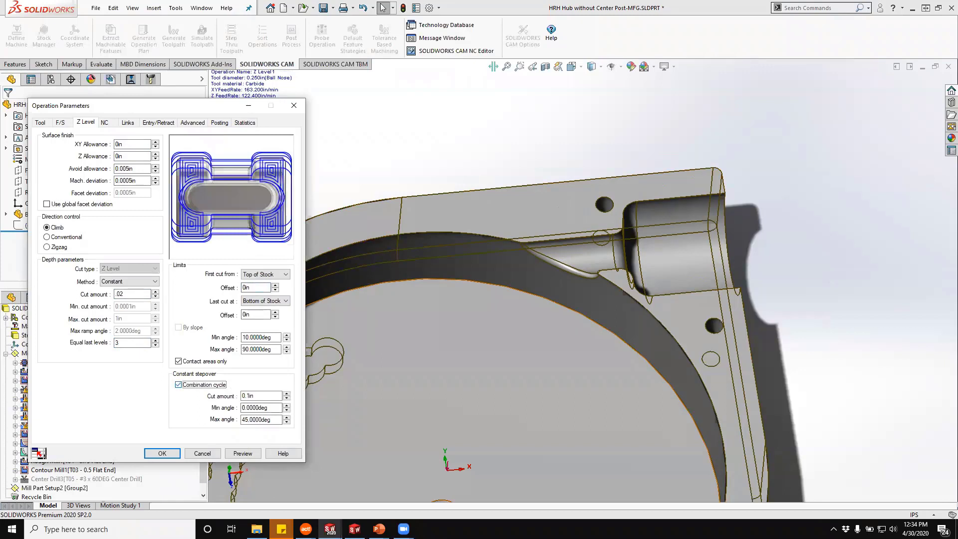
key("Tab")
type(".02")
key("Tab")
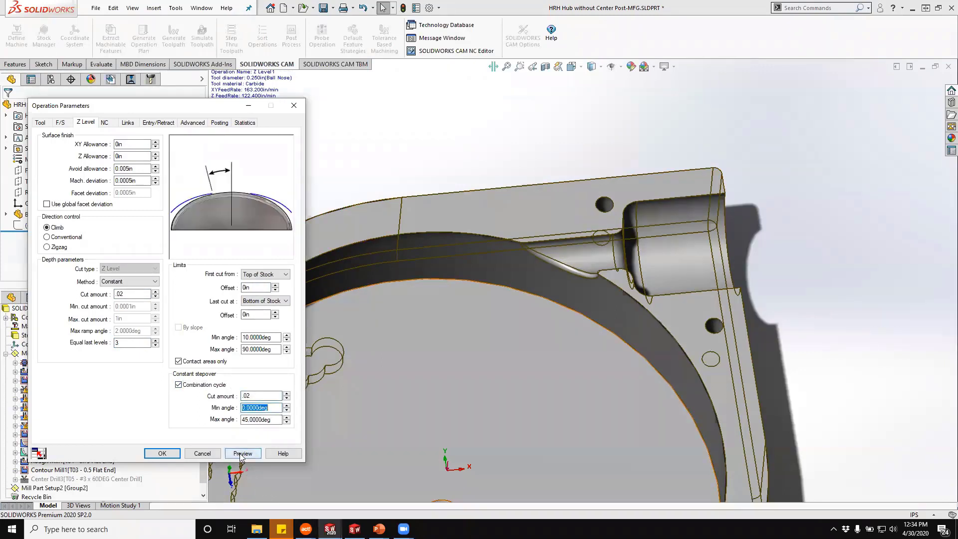
left_click(242, 454)
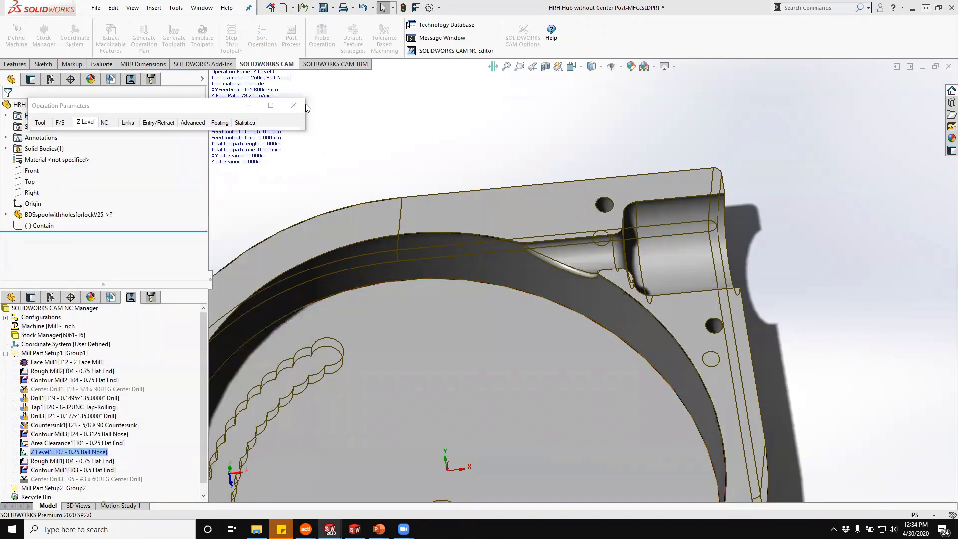
left_click(160, 453)
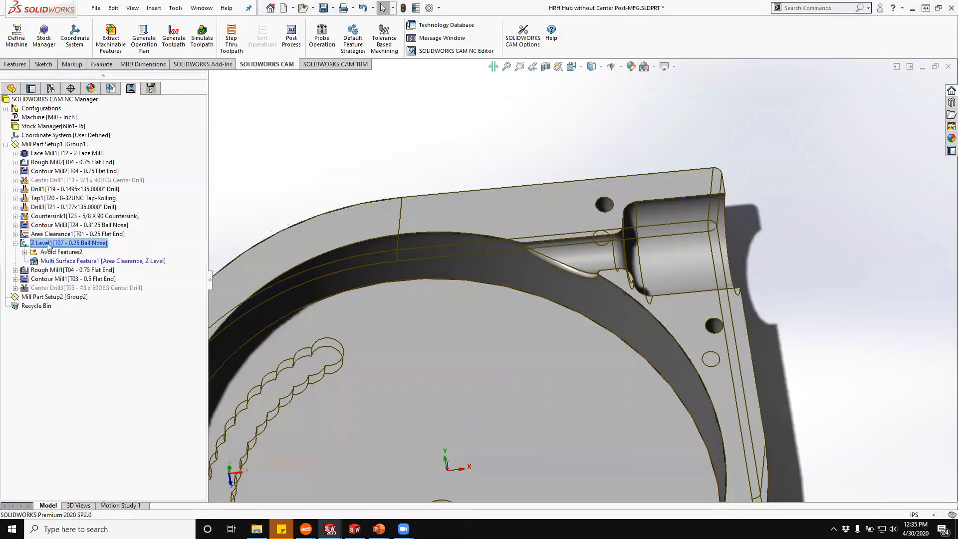
Add a contain area to the Z Level1 operation using the Contain sketch and adjust its offset option.
right_click(49, 245)
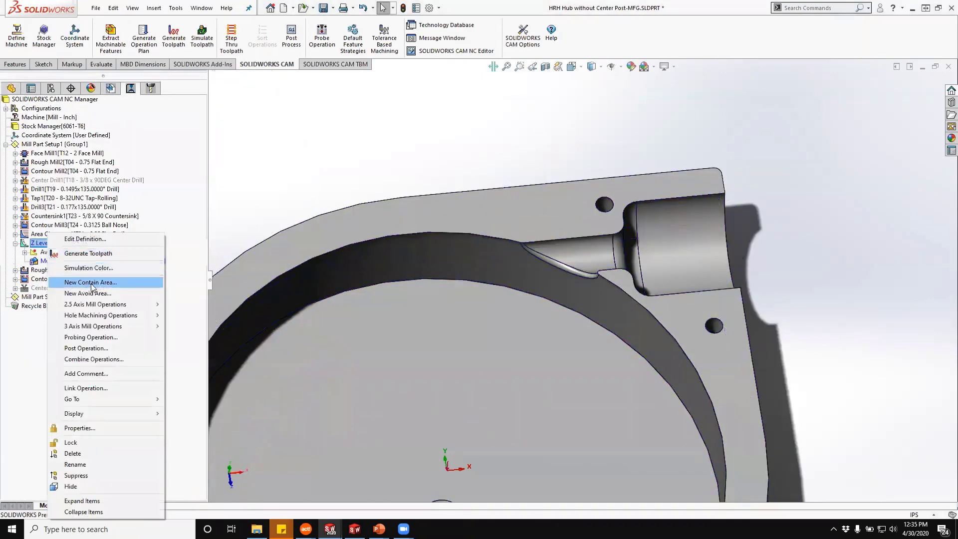
left_click(97, 283)
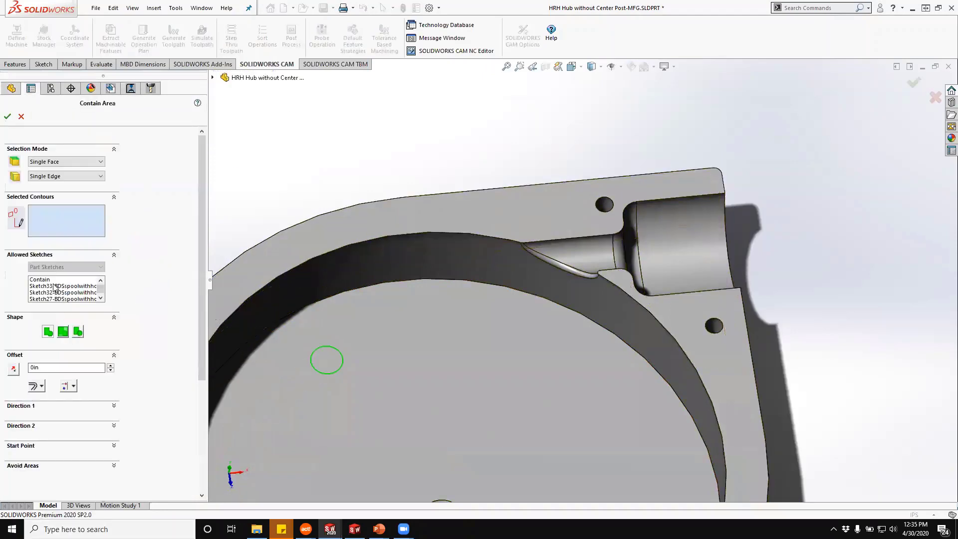
left_click(52, 280)
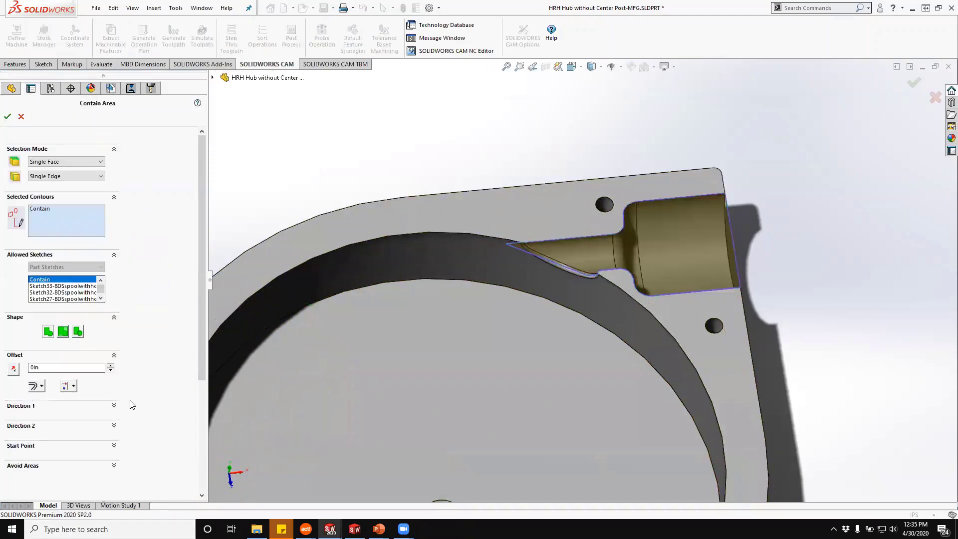
left_click(73, 386)
left_click(80, 410)
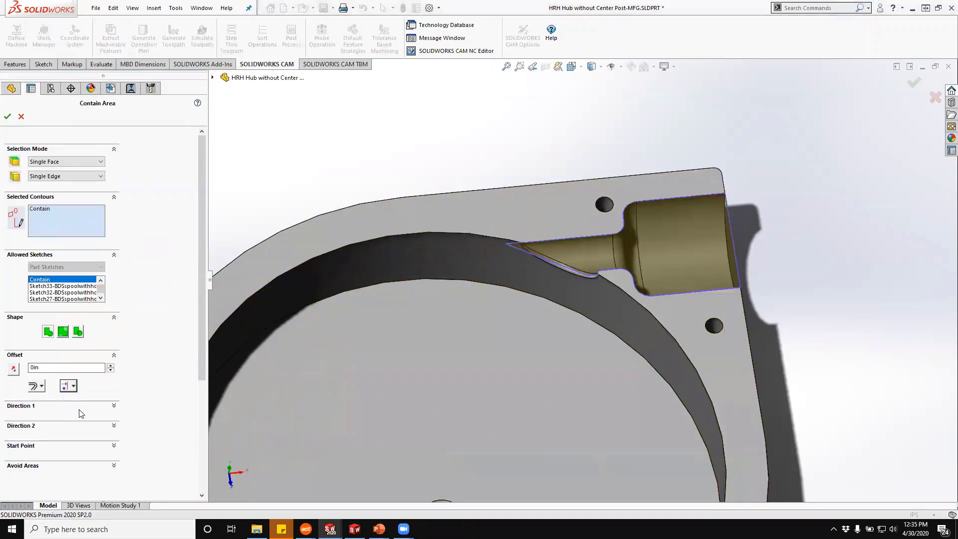
left_click(7, 116)
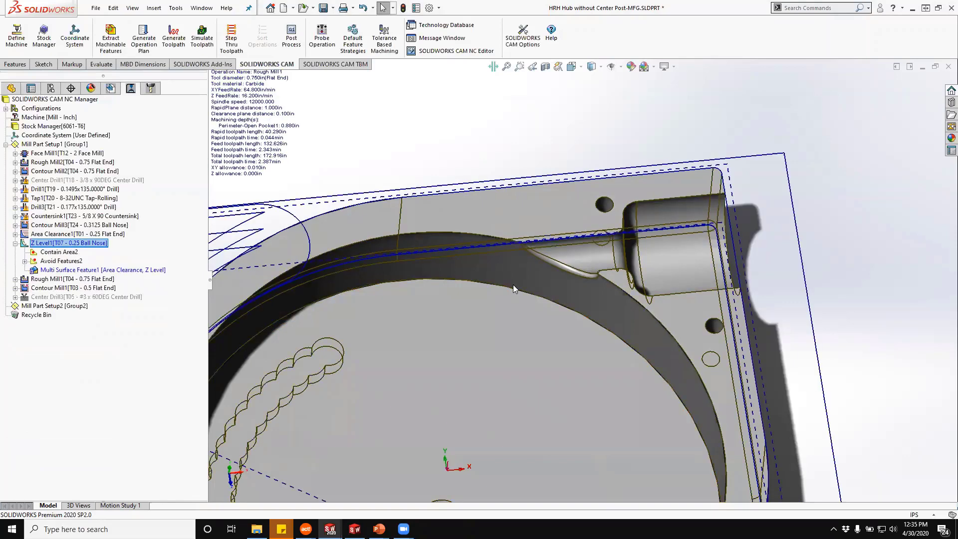
key("Delete")
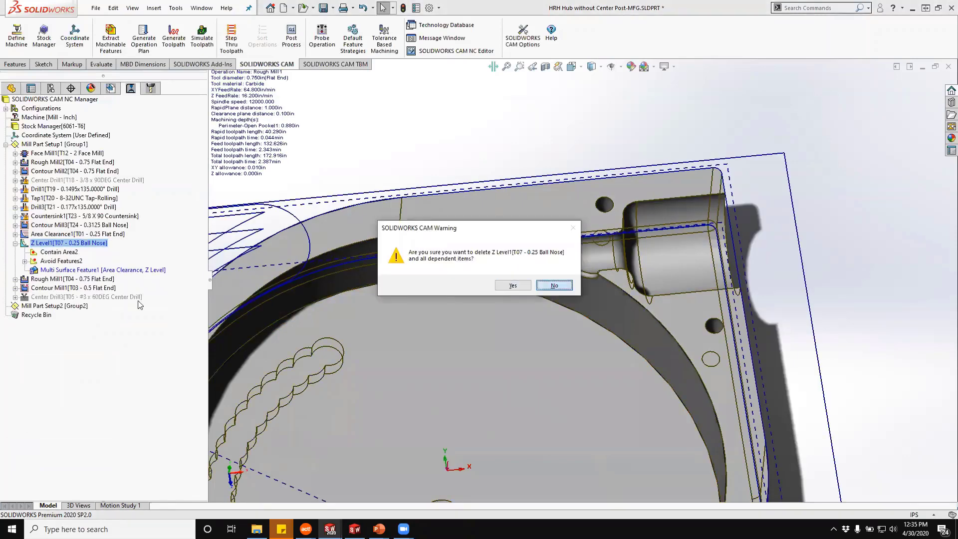
left_click(513, 286)
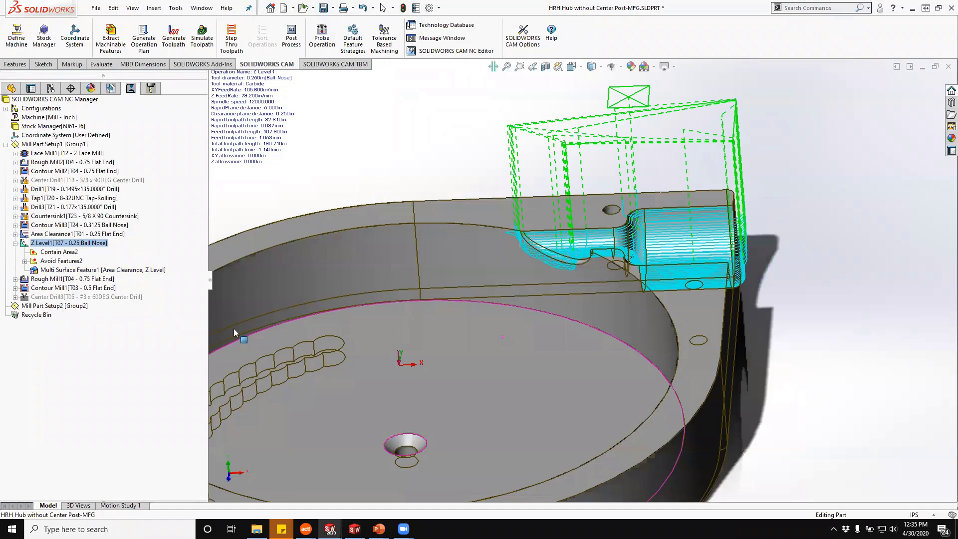
Start the toolpath simulation and run it for one operation, Face Mill1, using Next Operation.
left_click(205, 41)
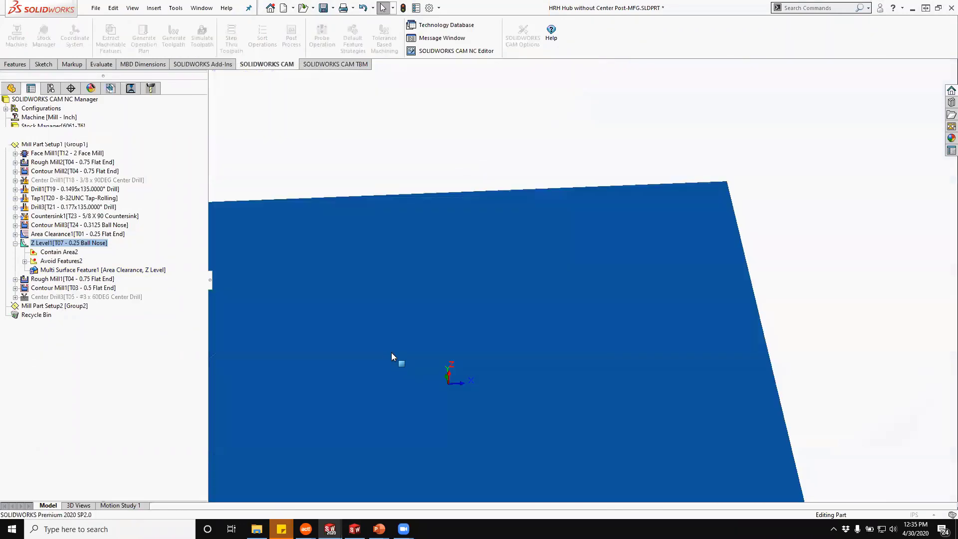
left_click(97, 176)
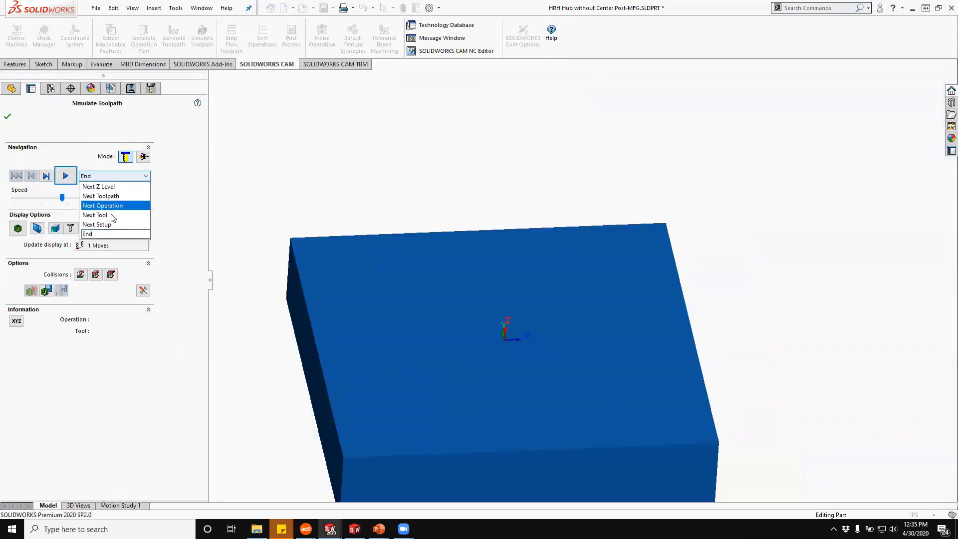
left_click(113, 206)
left_click(65, 176)
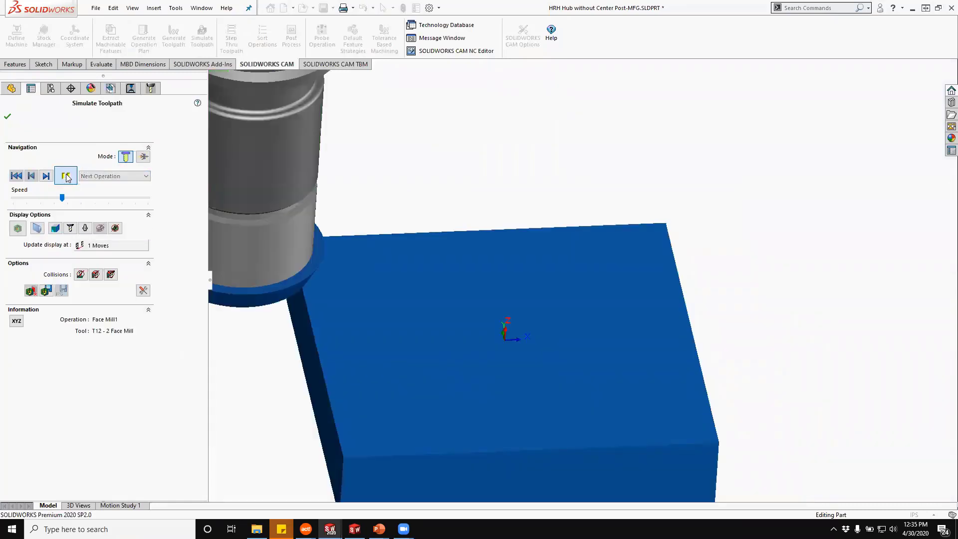
Run the simulation on to End, raising the playback speed during the Area Clearance1 operation.
left_click(104, 177)
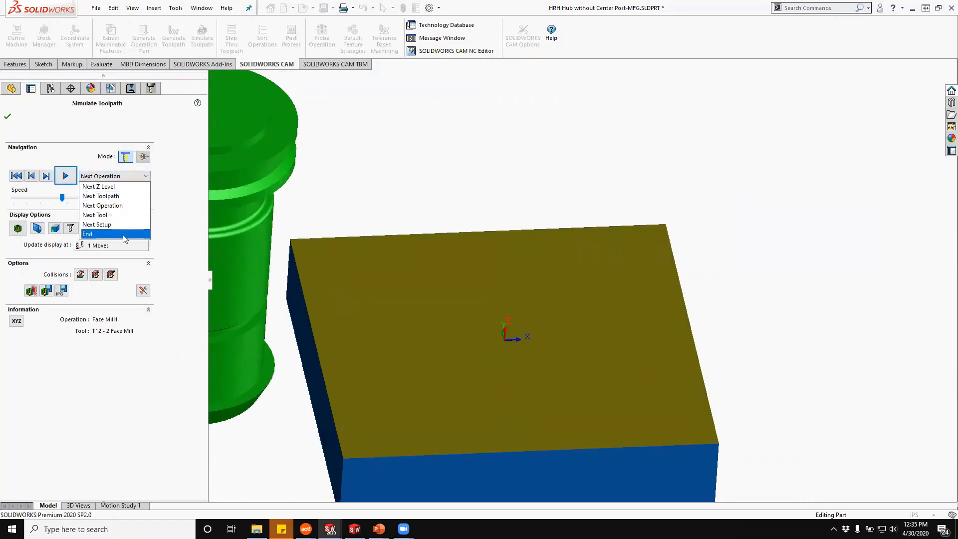
left_click(123, 235)
left_click(65, 176)
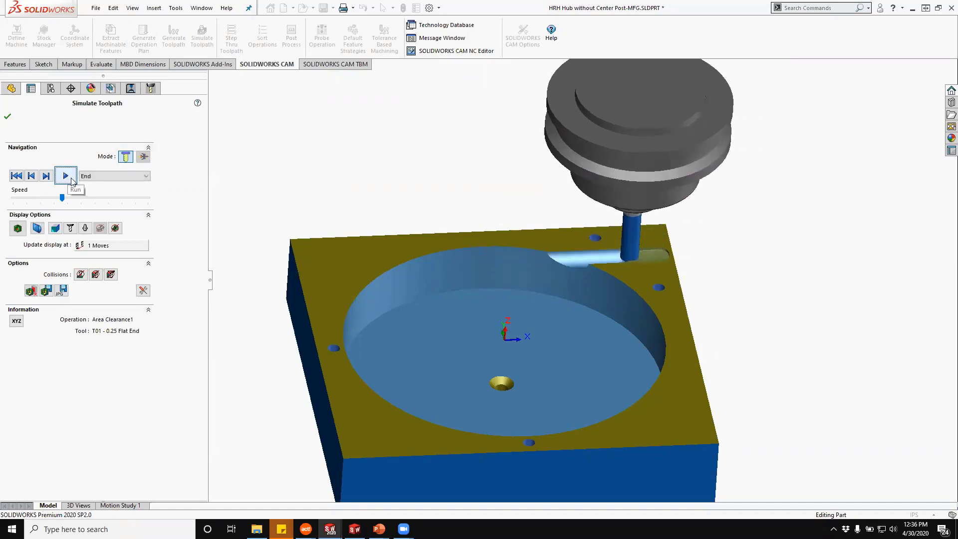
left_click_drag(61, 197, 113, 200)
left_click(65, 177)
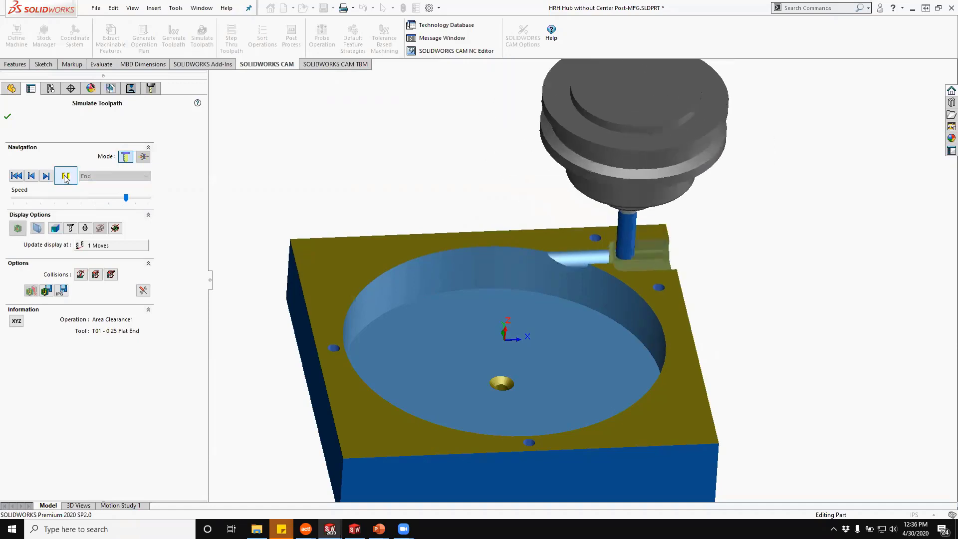
Raise the playback speed to maximum, watch the Z Level1 and Rough Mill1 cuts, and close the simulation.
left_click(65, 177)
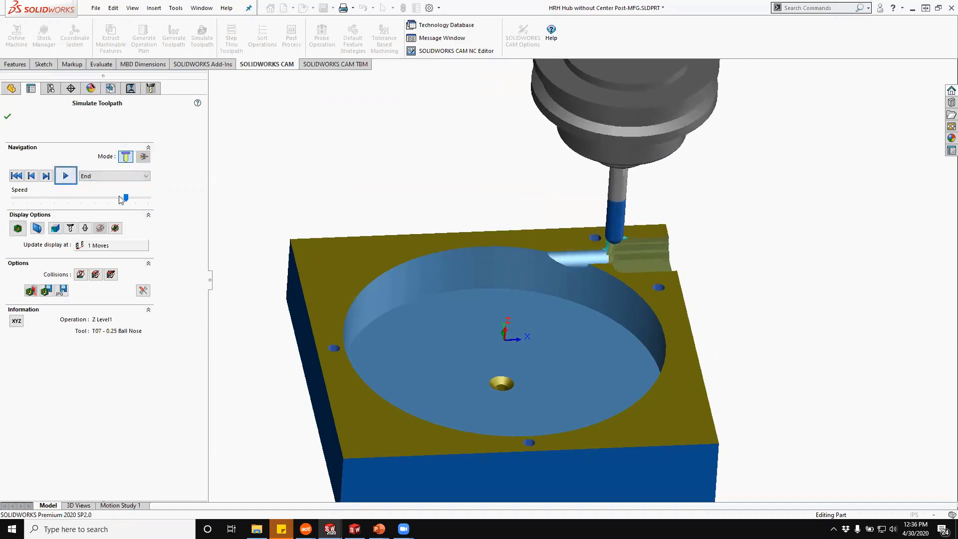
left_click(132, 201)
left_click_drag(132, 201, 146, 199)
left_click(65, 176)
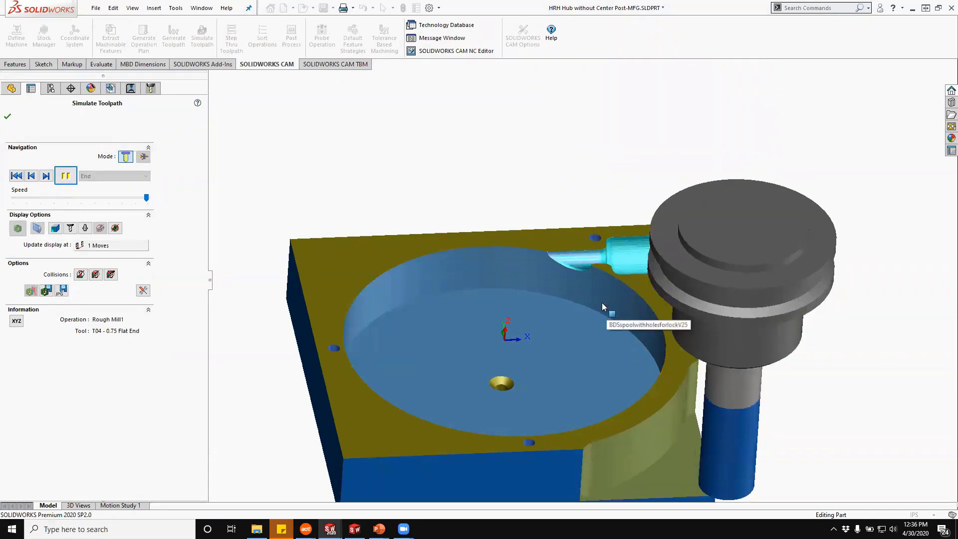
middle_click_drag(601, 360, 579, 389)
left_click(8, 118)
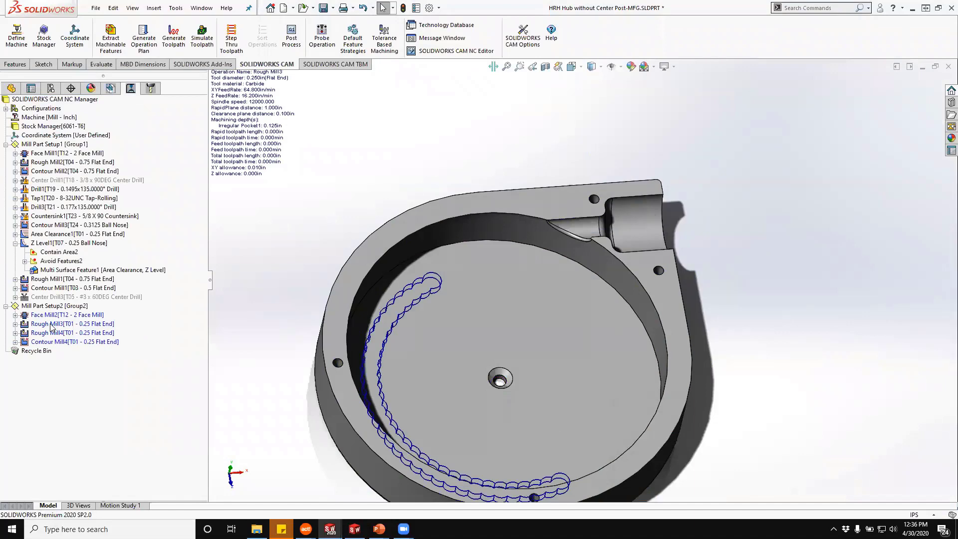
Delete the Rough Mill3 and Rough Mill4 operations from Mill Part Setup2.
left_click(51, 325)
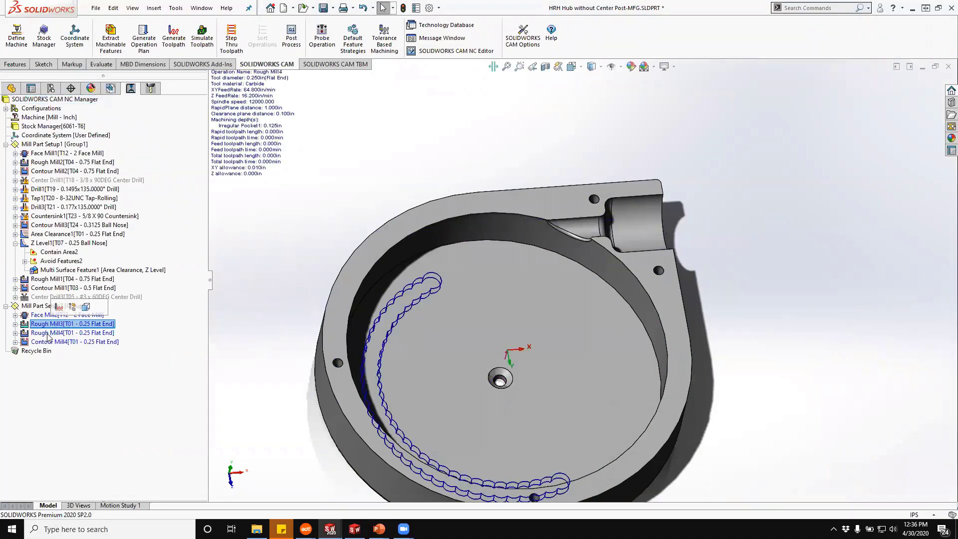
left_click(33, 332, "ctrl")
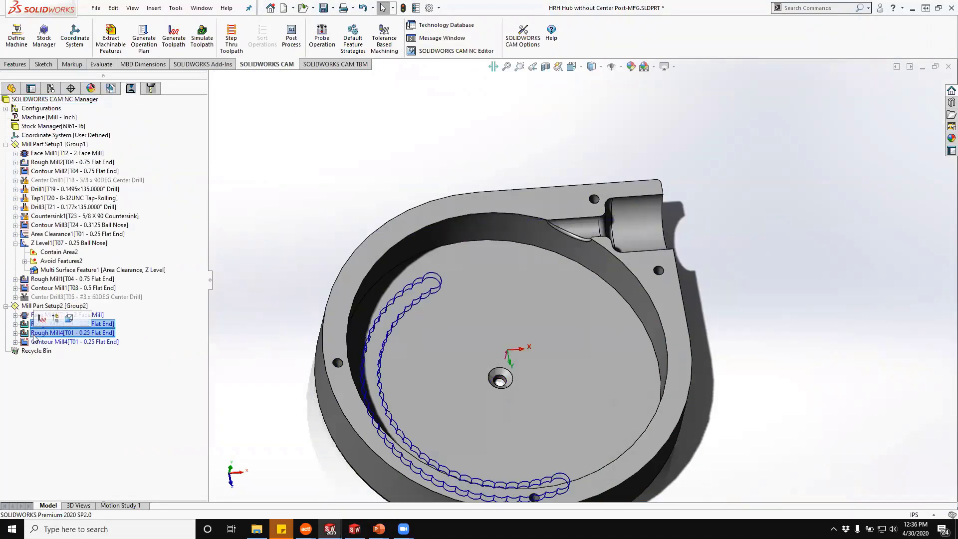
key("Delete")
left_click(510, 285)
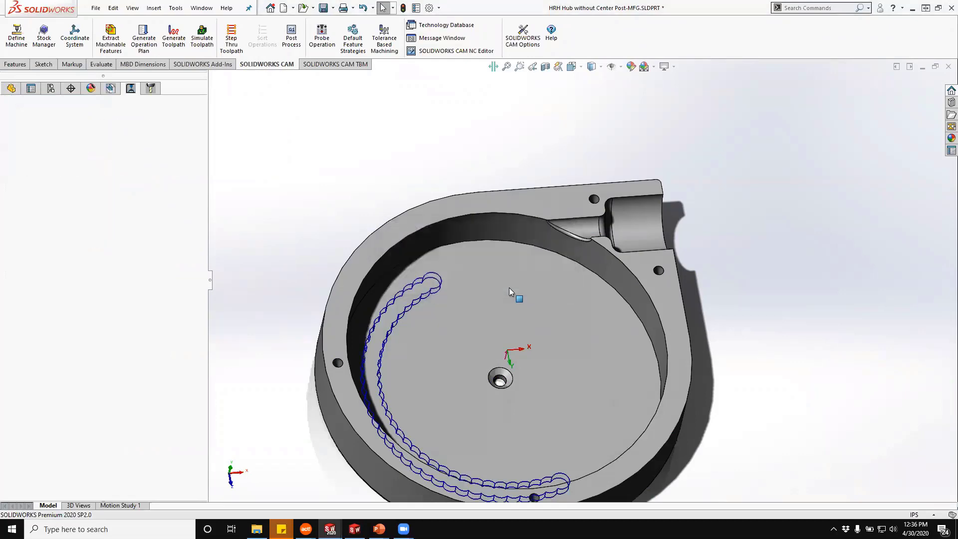
Edit Contour Mill4's tool to a 0.156in cut diameter, 0.5in flute length and 2in overall length.
right_click(94, 324)
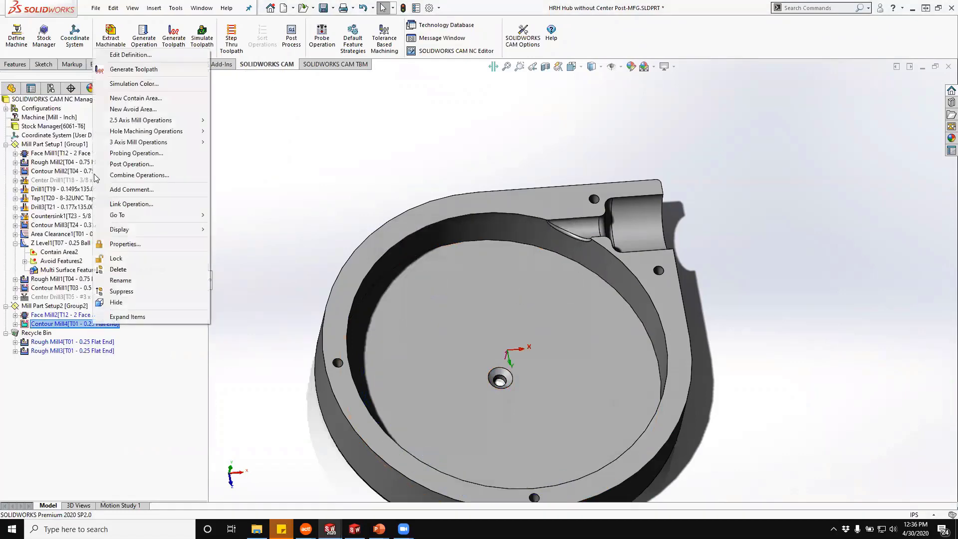
left_click(135, 57)
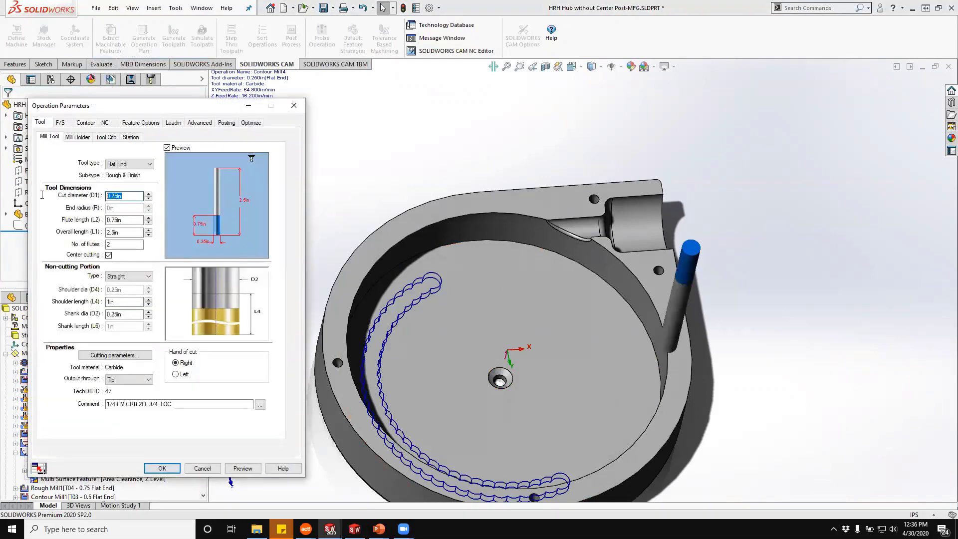
type("0.156")
key("Tab")
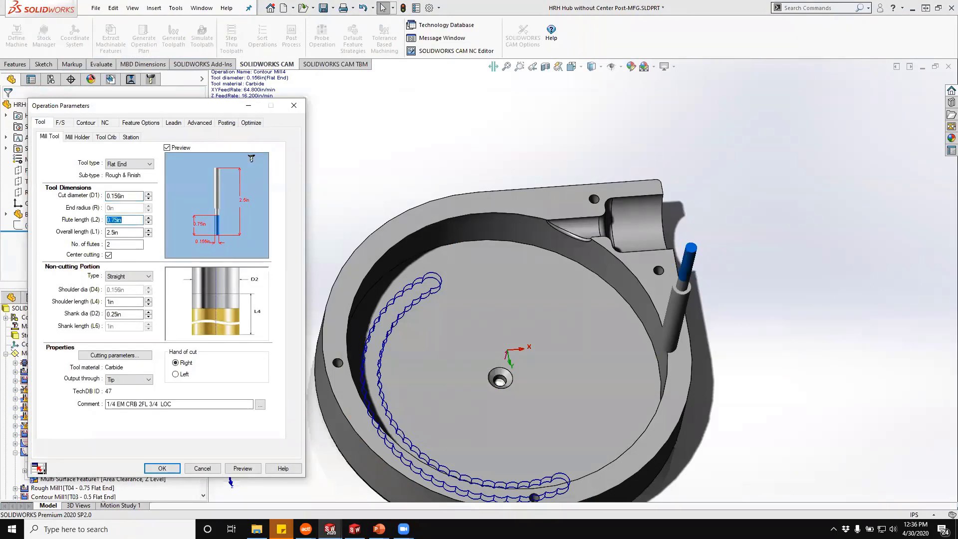
type("0.5")
key("Tab")
type("2")
Set the Contour Mill4 tool's shoulder length to 0.5in and shank diameter to 0.156in, and preview the toolpath.
key("Tab")
key("Tab")
key("Tab")
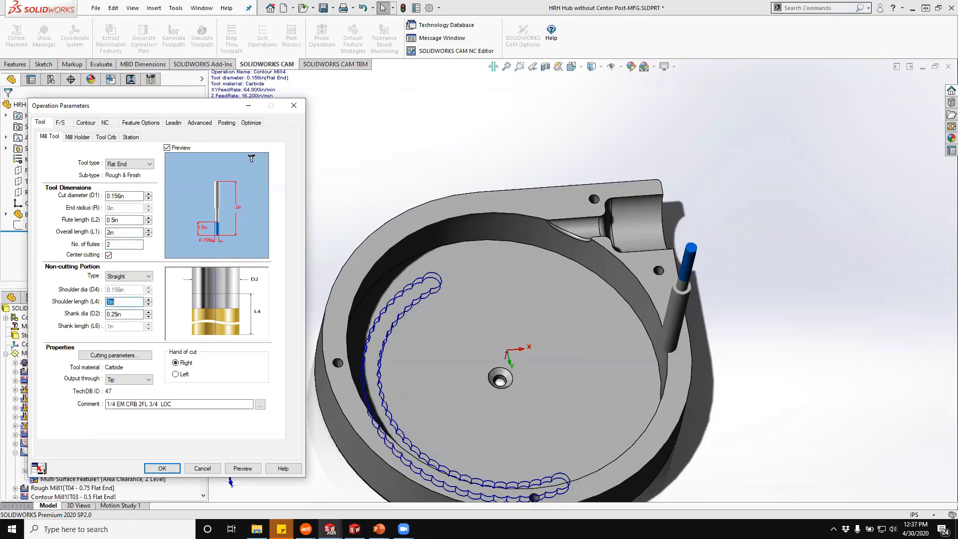
type("0.5")
key("Tab")
key("BackSpace")
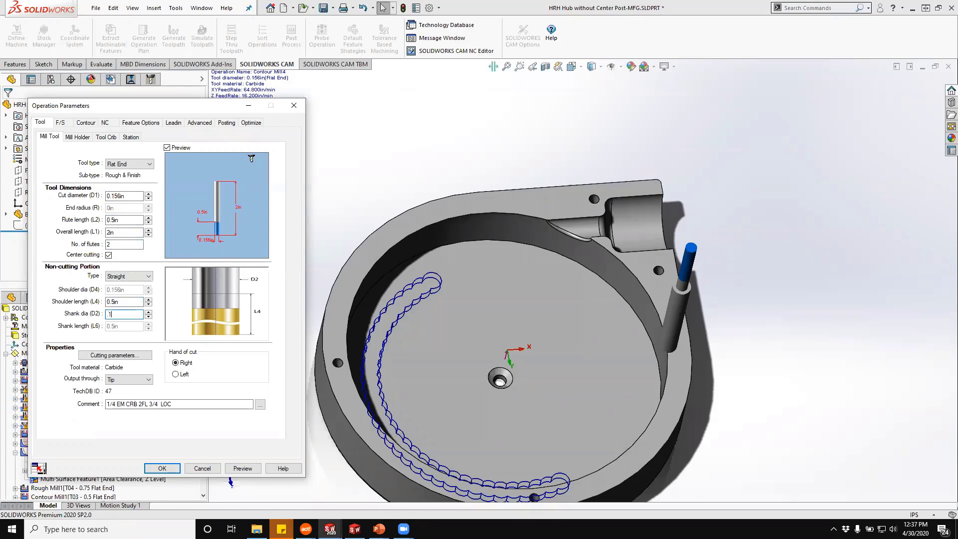
type(".156")
key("Tab")
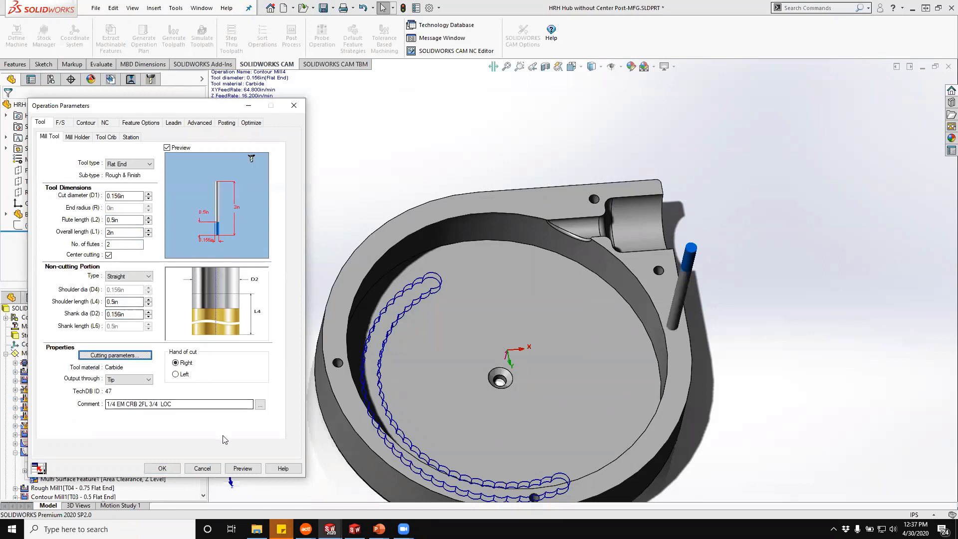
key("Return")
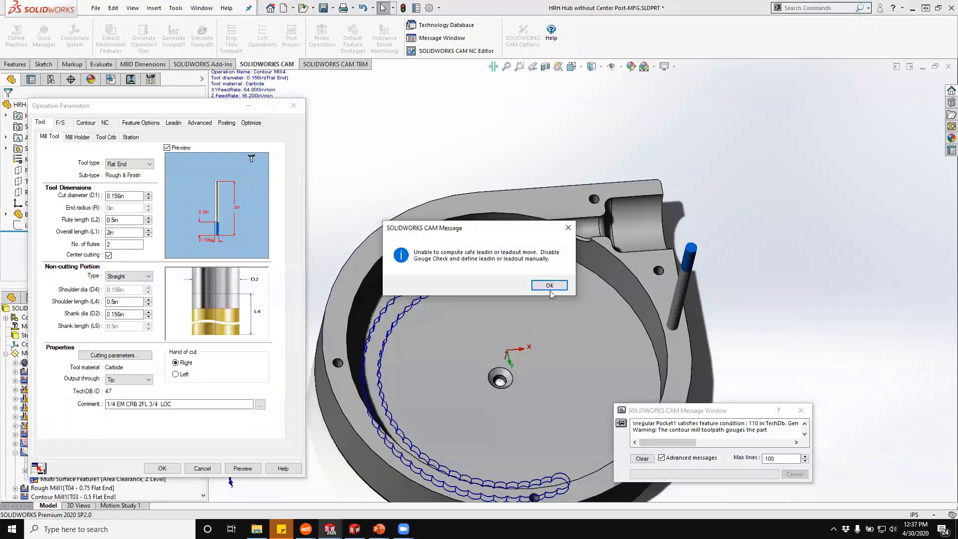
left_click(551, 288)
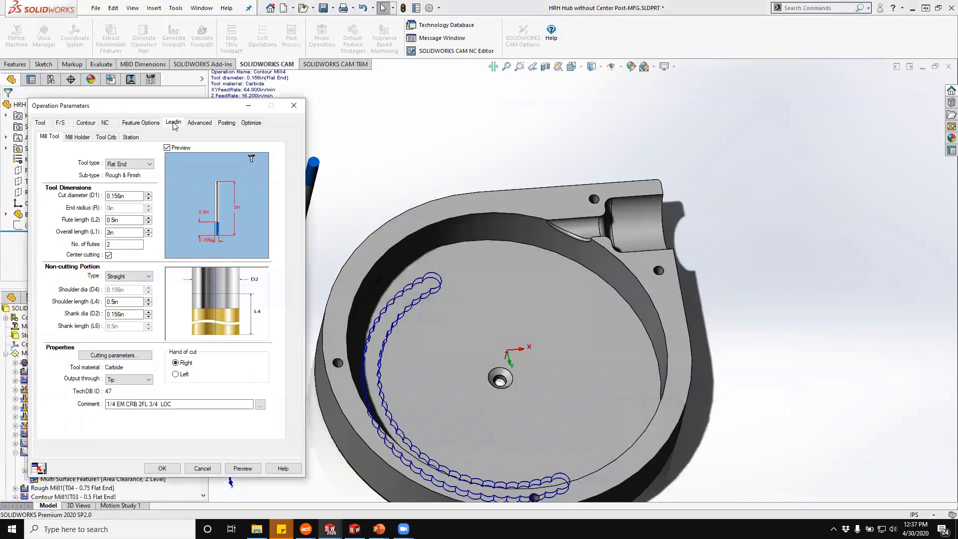
Disable the lead-in gouge check for Irregular Pocket1 in Contour Mill4 and set the lead-in type to None.
left_click(173, 124)
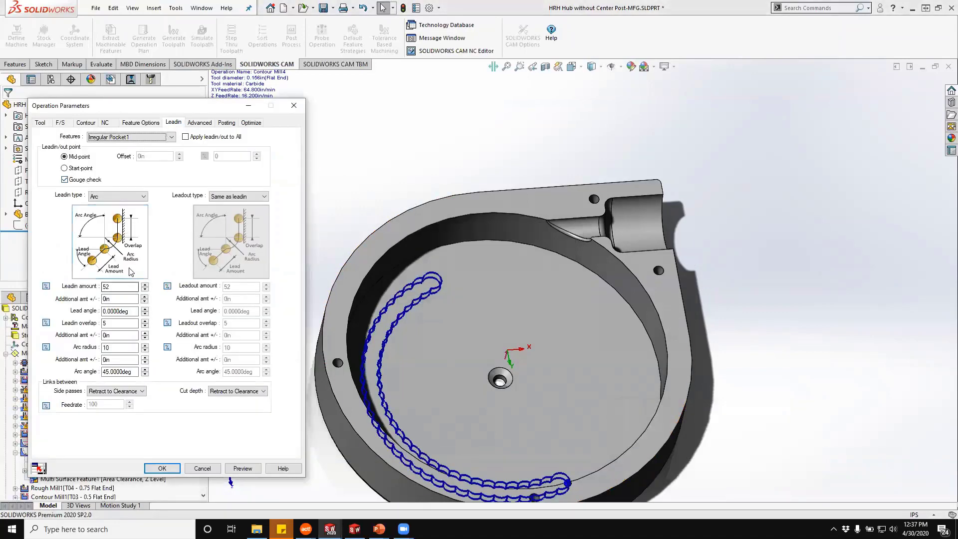
left_click(65, 180)
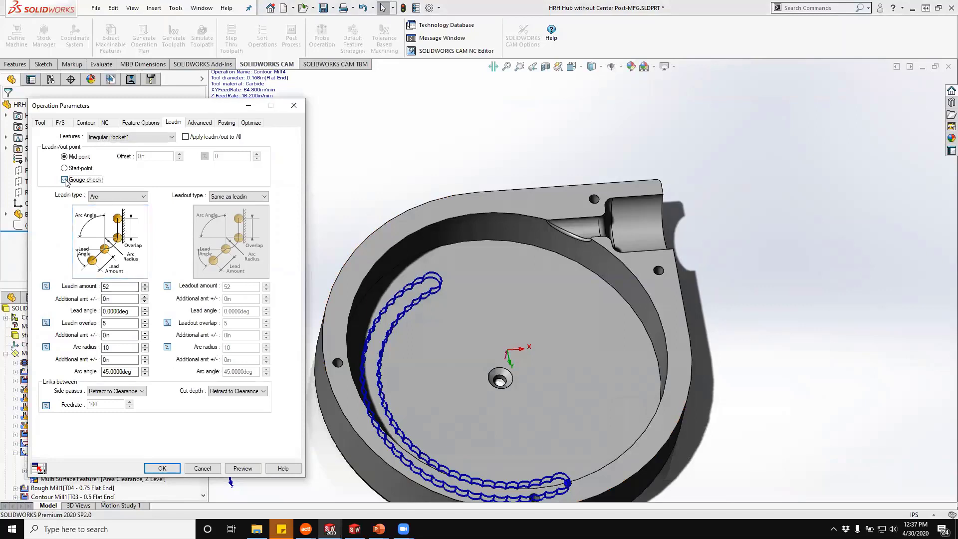
left_click(117, 196)
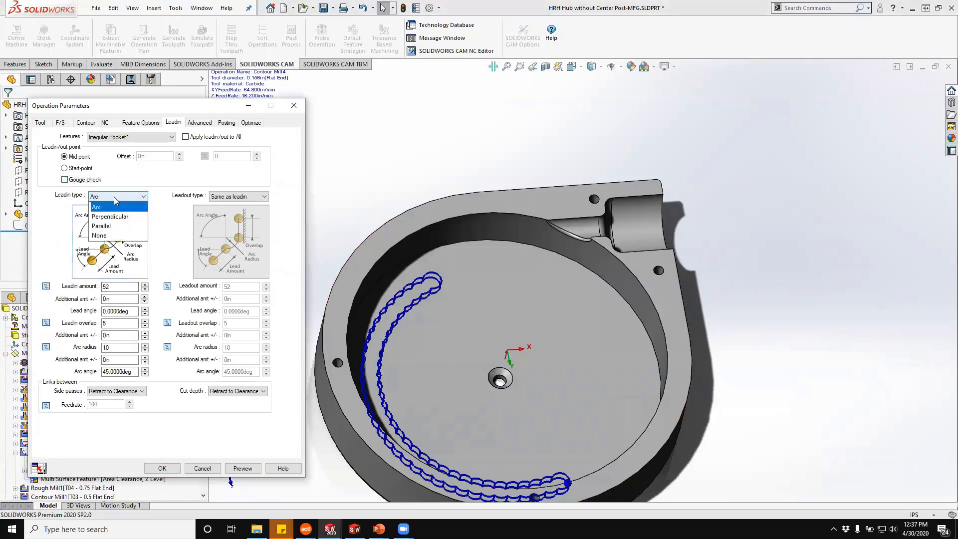
left_click(110, 235)
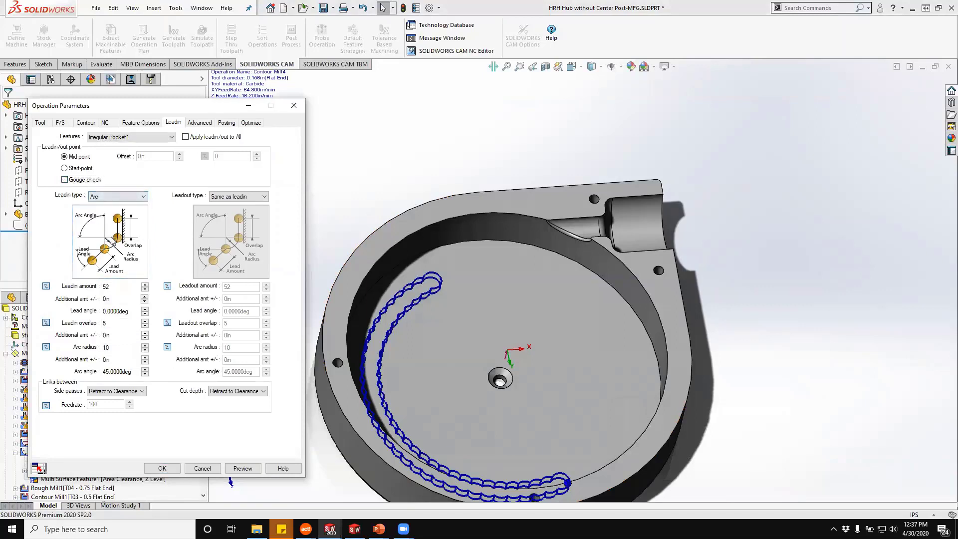
Set Irregular Pocket1's entry method to Spiral in Contour Mill4, with a 0.02in radius and 0.05in pitch.
left_click(141, 123)
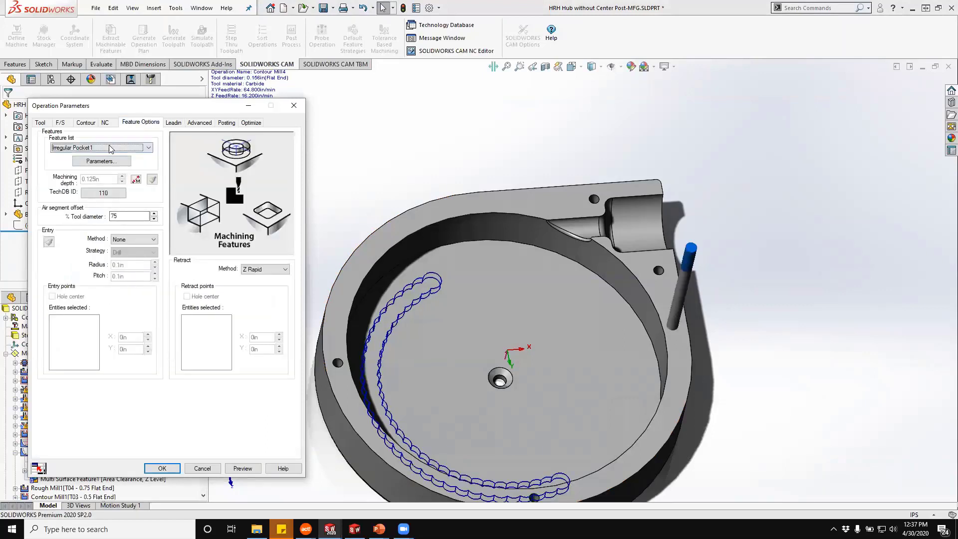
left_click(140, 240)
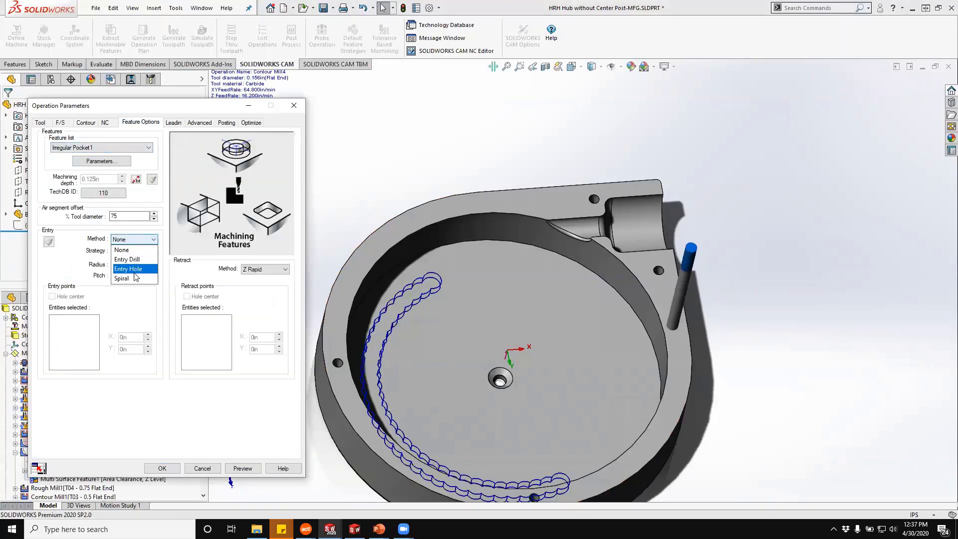
left_click(133, 279)
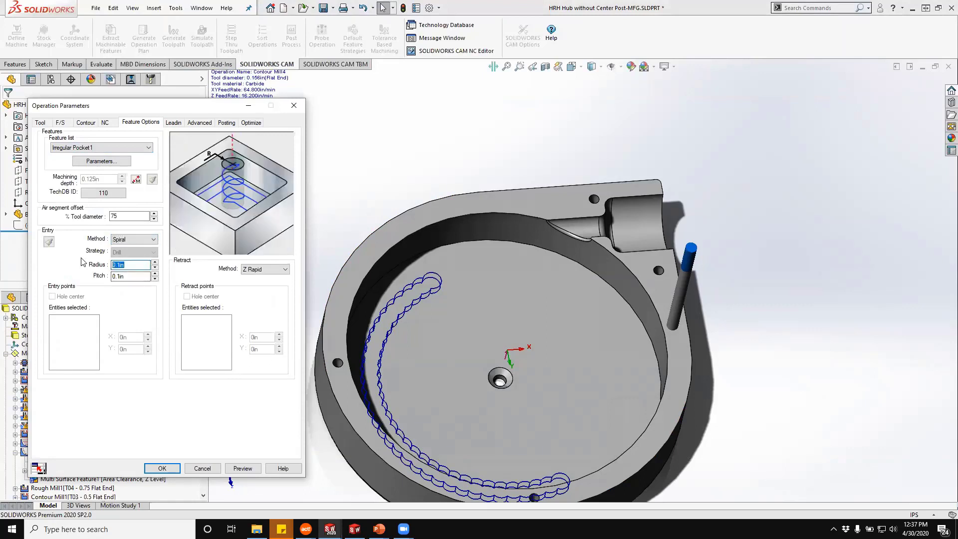
type(".02")
key("Tab")
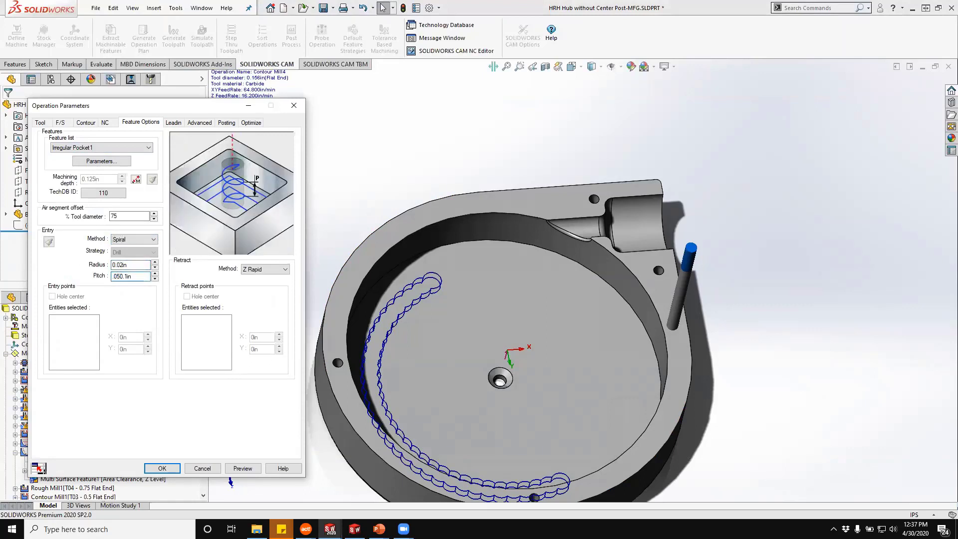
Use the arc center at the curved slot's end as Contour Mill4's entry point and accept the operation, adding its tool as new.
left_click(78, 337)
middle_click_drag(500, 250, 531, 459)
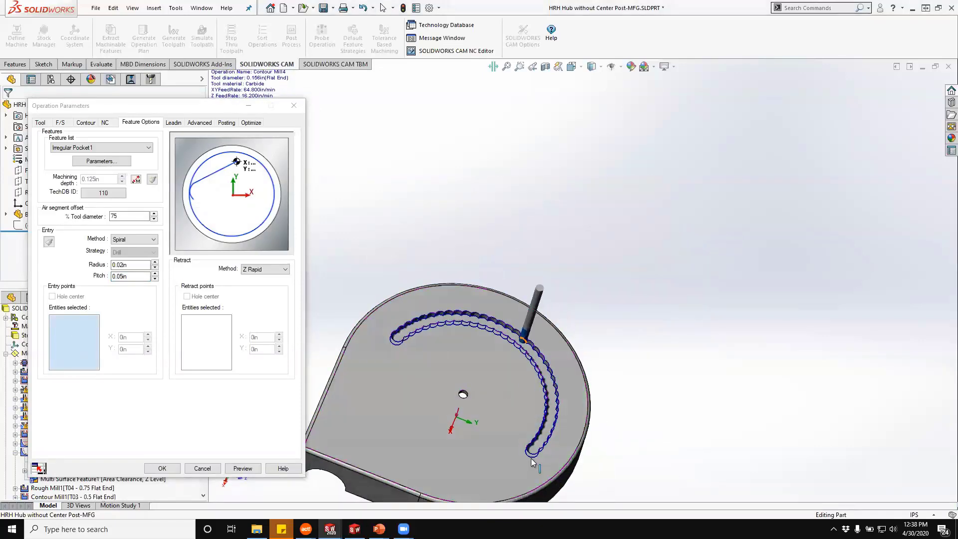
scroll(531, 462, "down", 6)
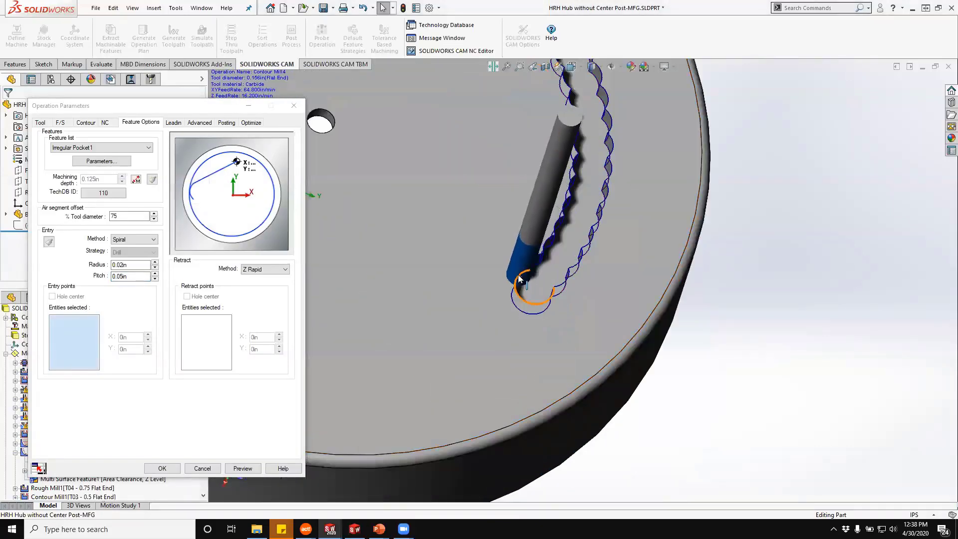
left_click(519, 278)
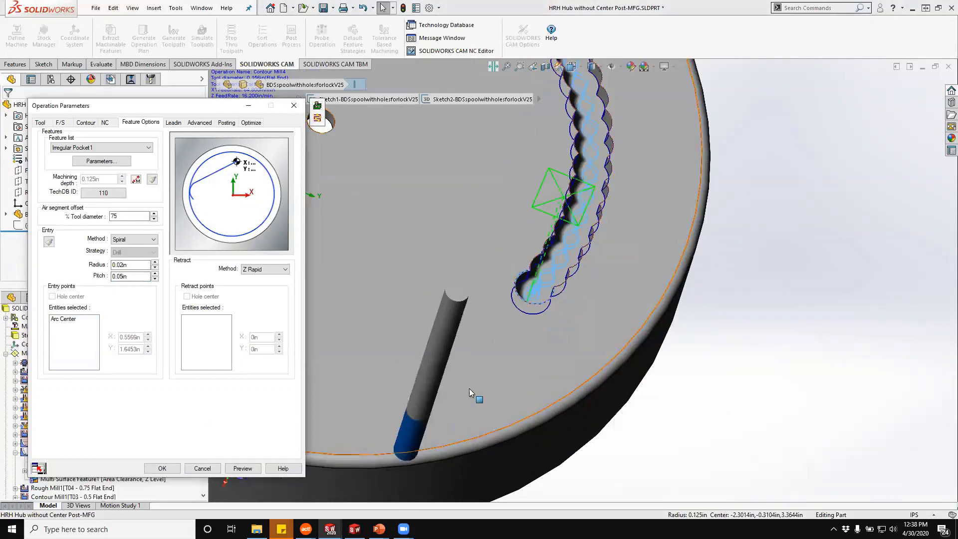
scroll(499, 350, "up", 6)
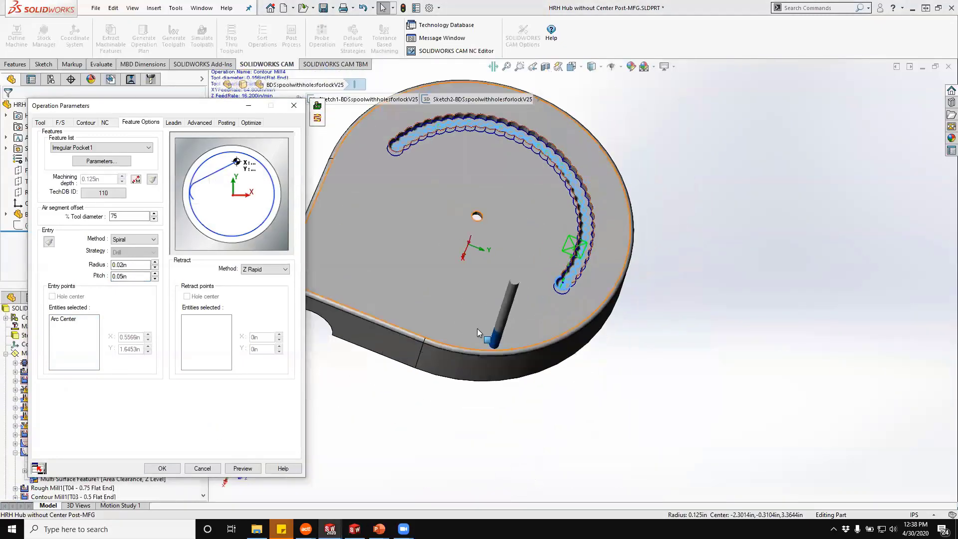
left_click(167, 470)
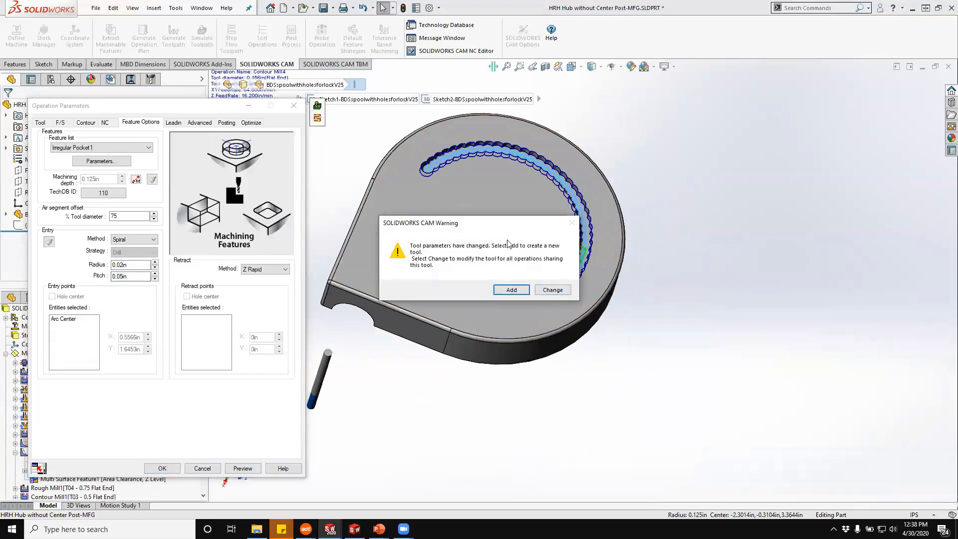
left_click(512, 289)
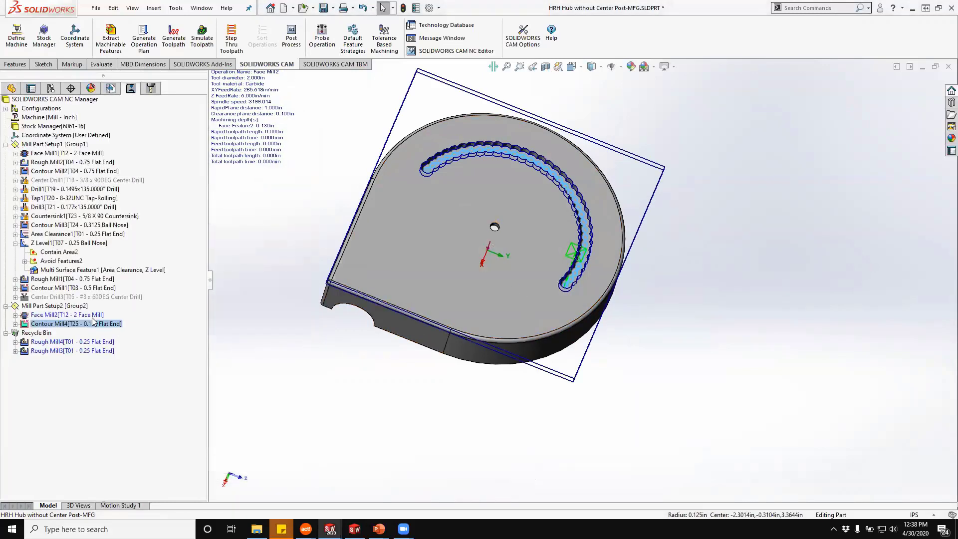
Set Face Mill2's first cut amount and max cut amount to 0.125in each.
left_click(96, 315)
left_click(99, 302)
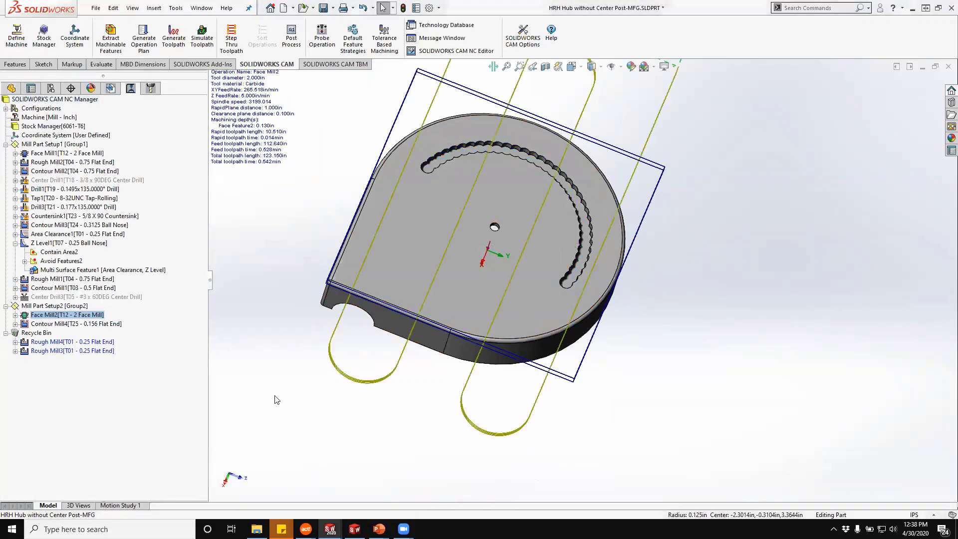
right_click(29, 315)
left_click(64, 206)
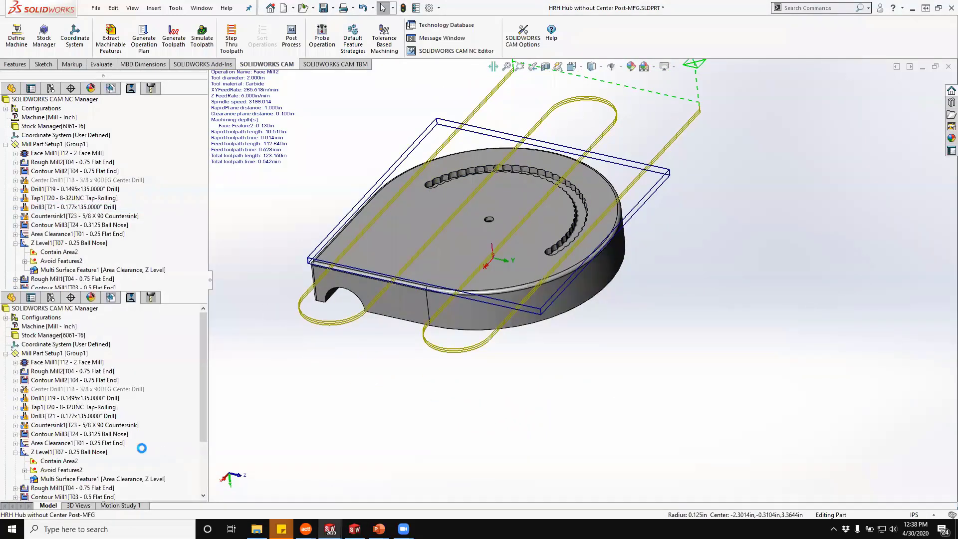
left_click(85, 122)
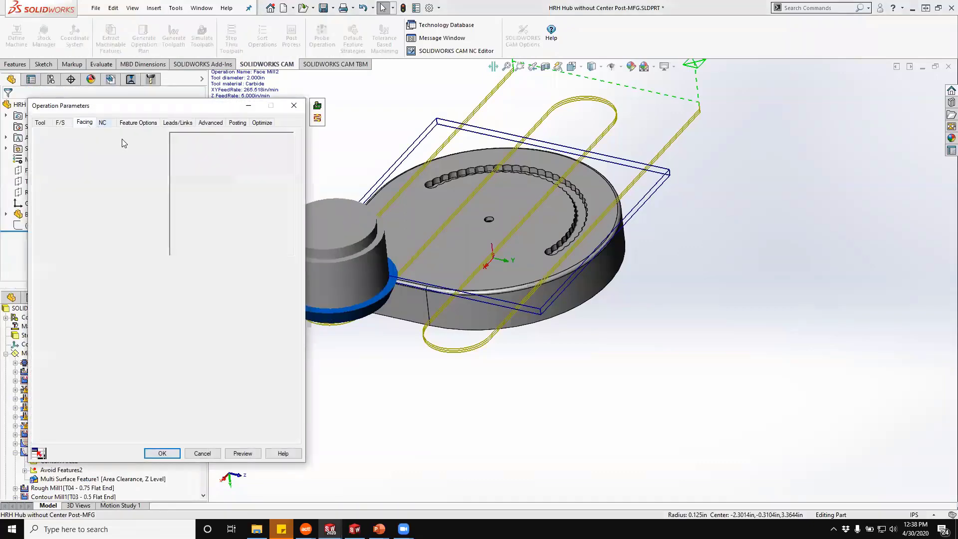
left_click(259, 284)
key("BackSpace")
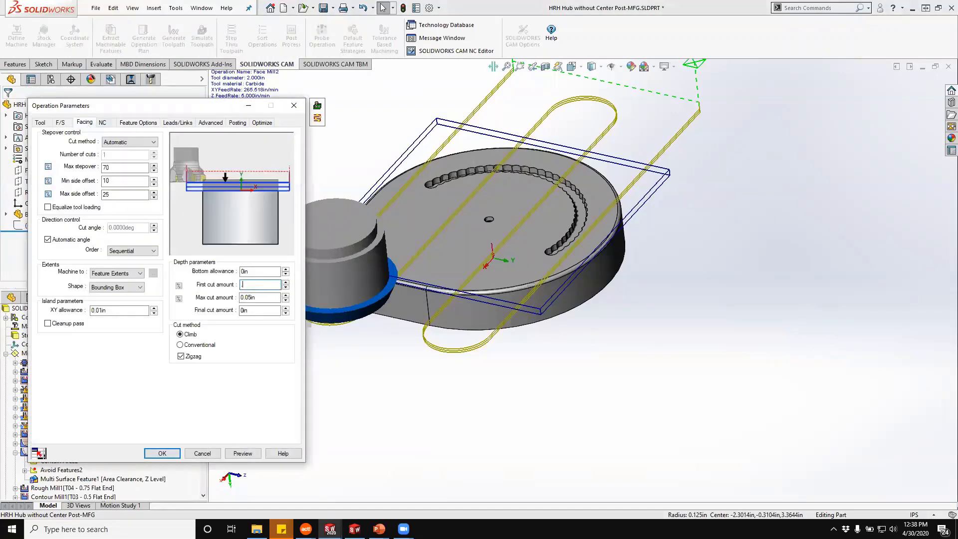
key("Tab")
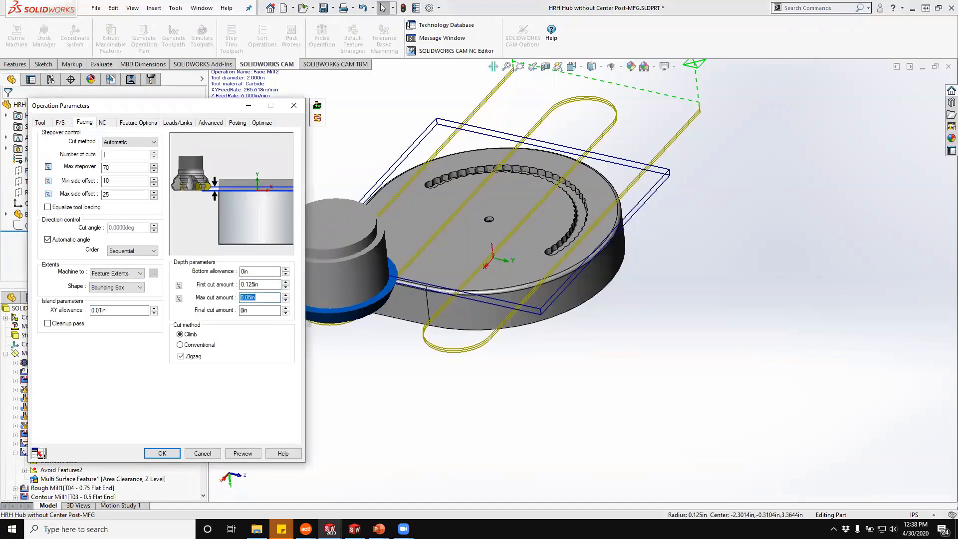
type("0.125")
key("Tab")
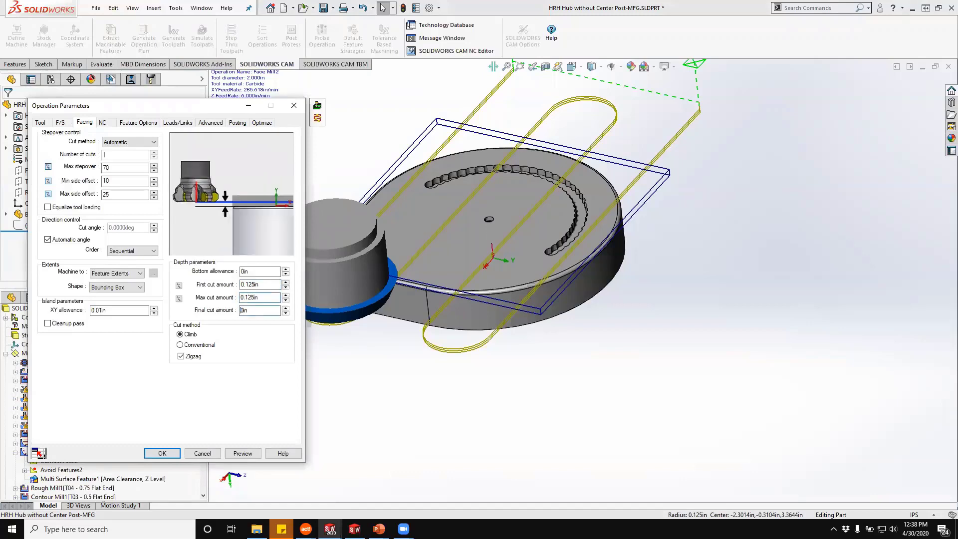
left_click(170, 452)
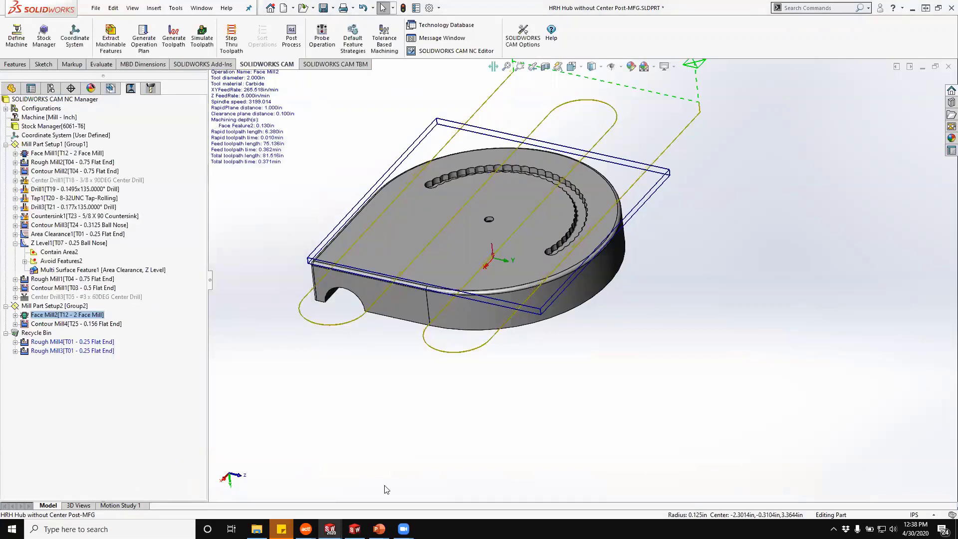
Simulate the toolpaths from the raw stock up to the next setup at full speed and inspect the machined part.
left_click(205, 40)
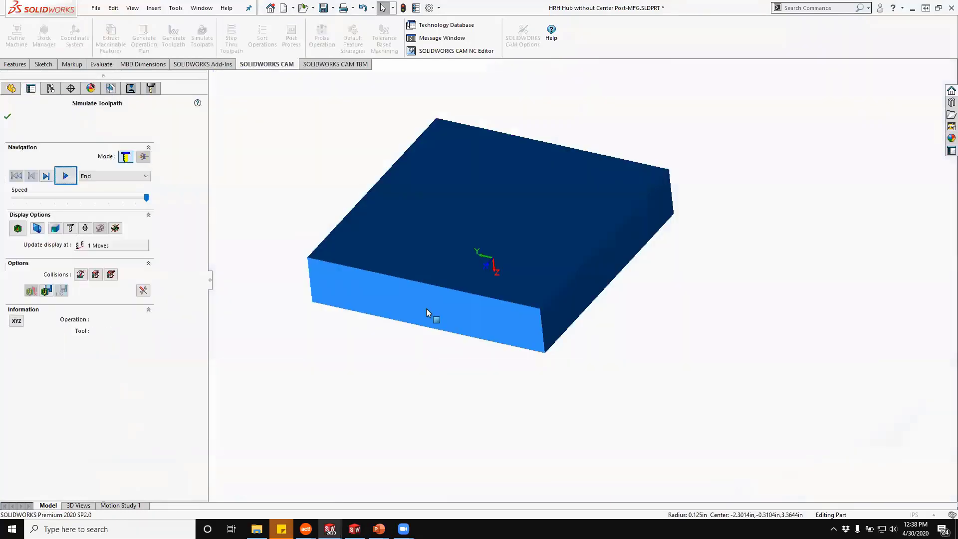
middle_click_drag(410, 323, 400, 140)
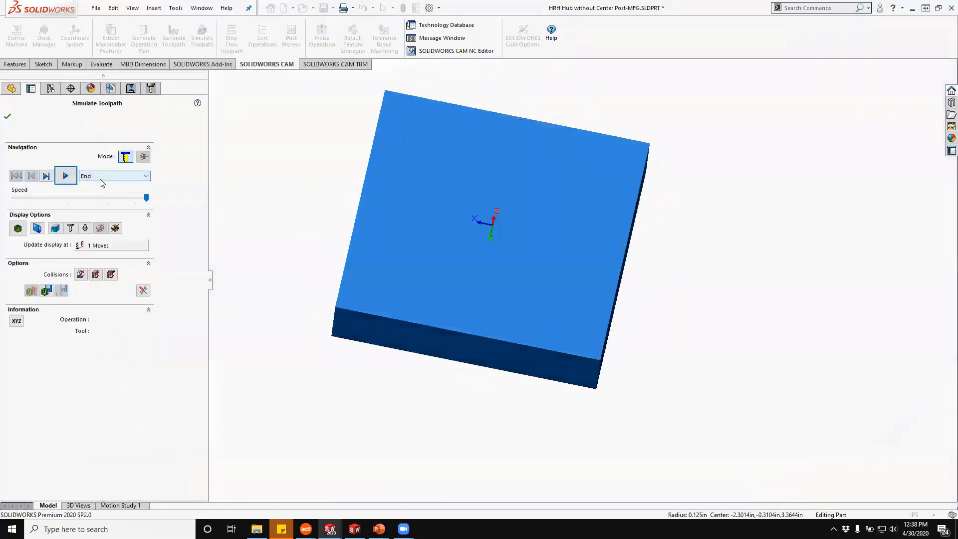
left_click(100, 177)
left_click(107, 226)
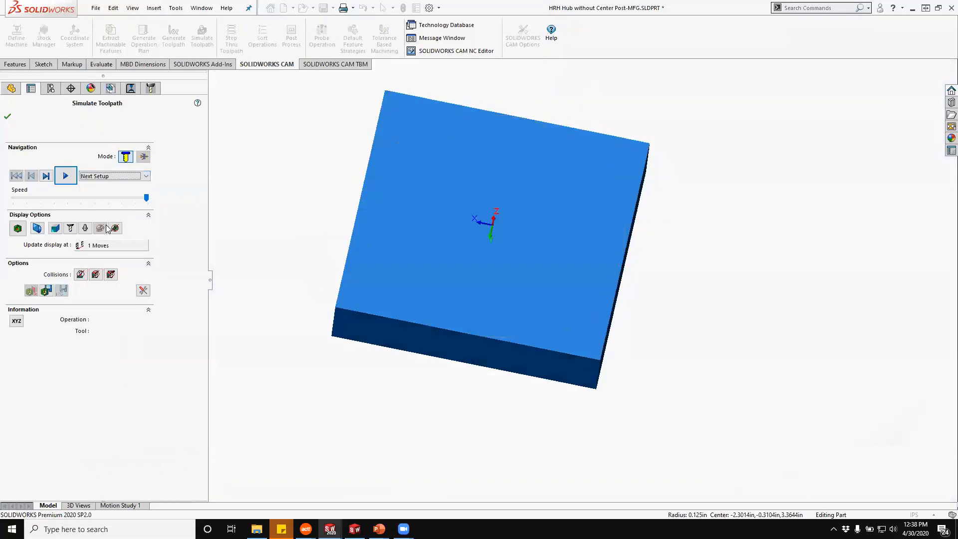
left_click(147, 199)
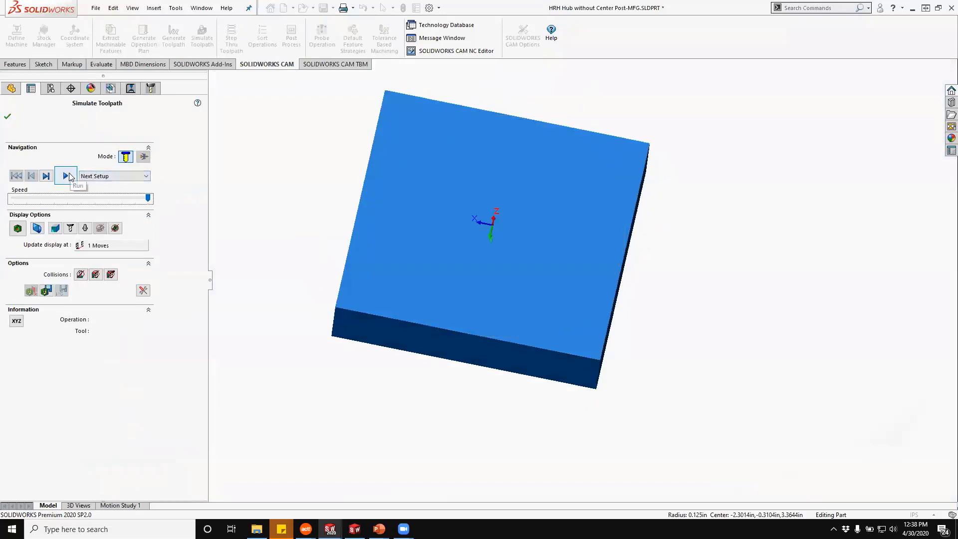
left_click(66, 176)
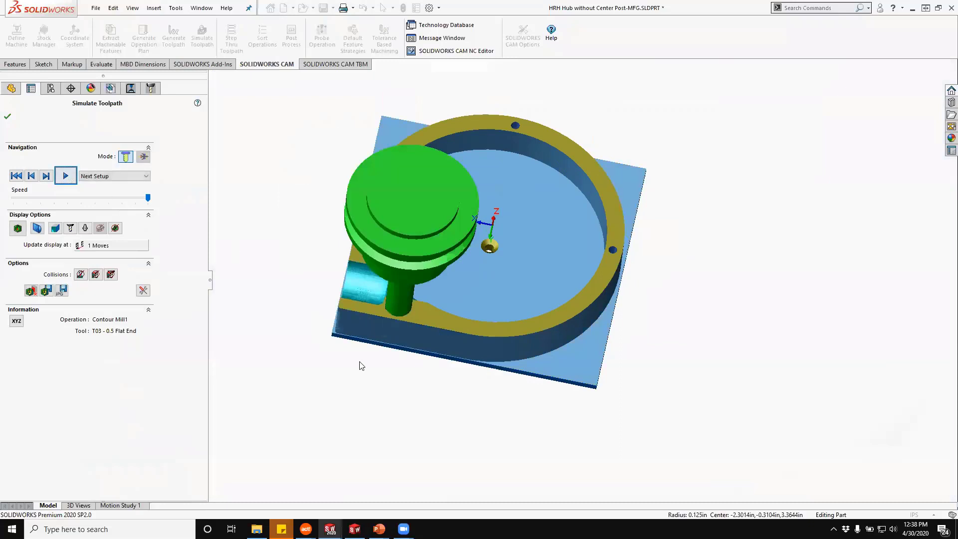
middle_click_drag(361, 366, 340, 326)
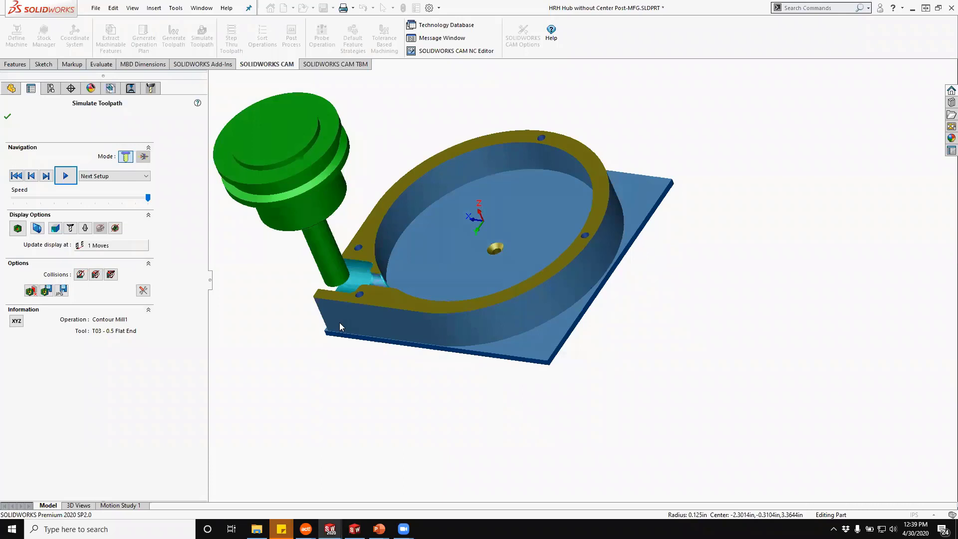
Simulate the second setup's facing and slot contour by Next Operation at reduced speed, viewed from the underside, and close the simulation.
middle_click_drag(398, 349, 612, 296)
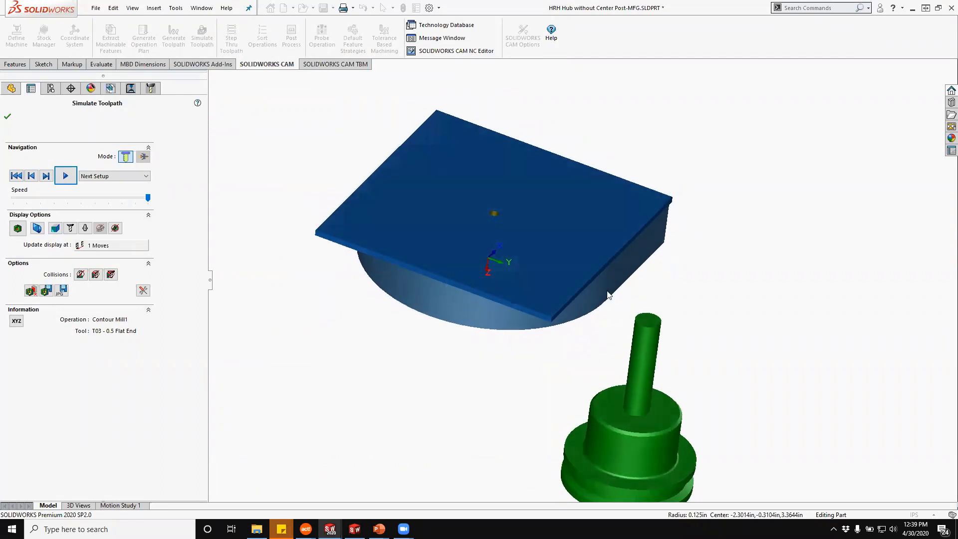
left_click(95, 177)
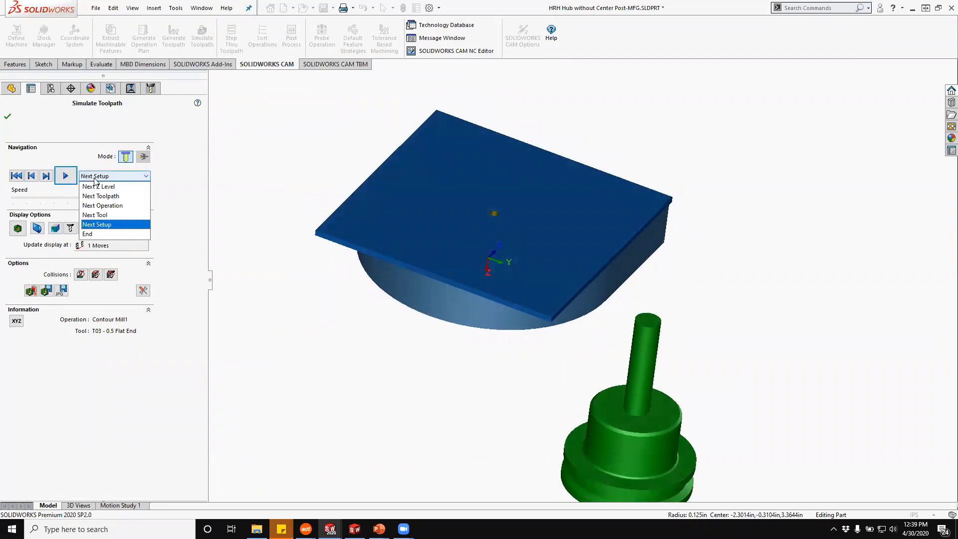
left_click(102, 206)
left_click_drag(148, 198, 136, 198)
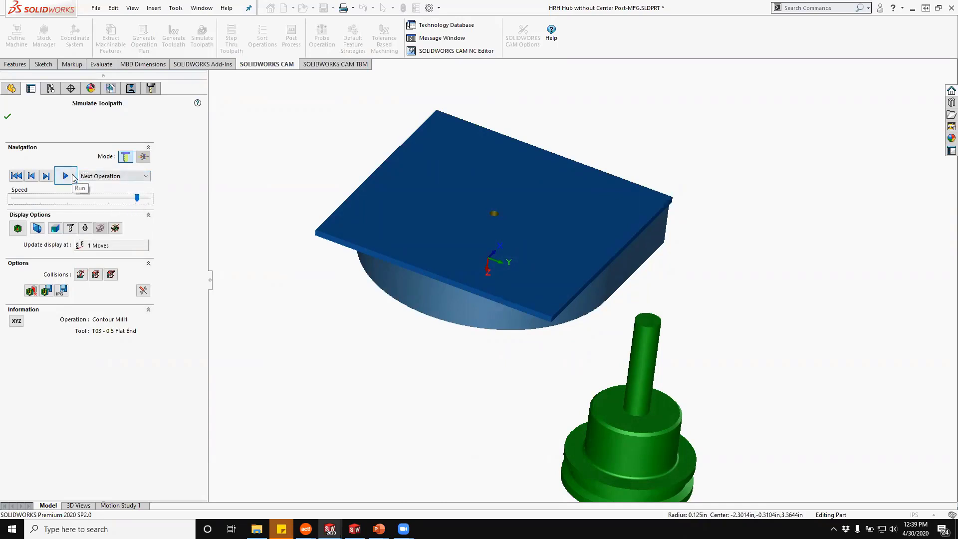
left_click(65, 176)
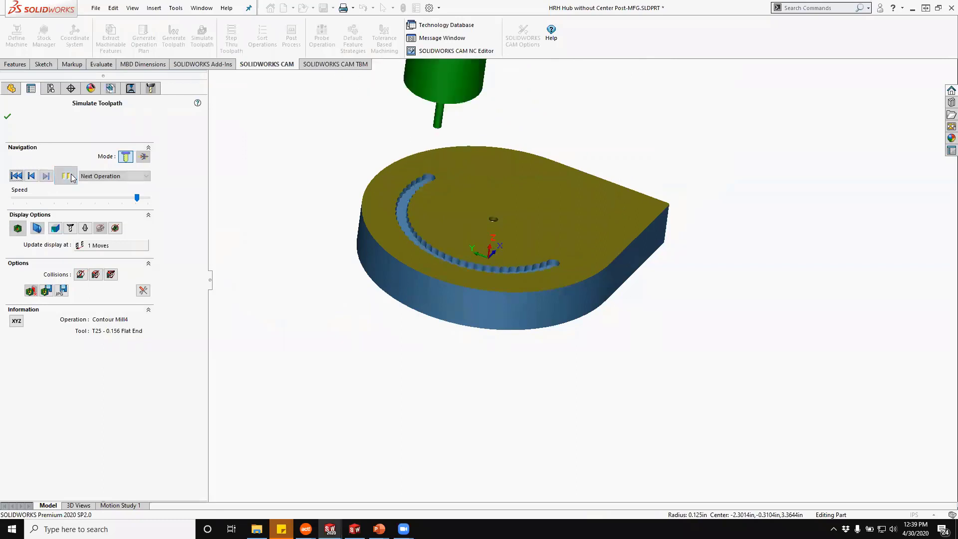
middle_click_drag(349, 272, 280, 319)
left_click(8, 117)
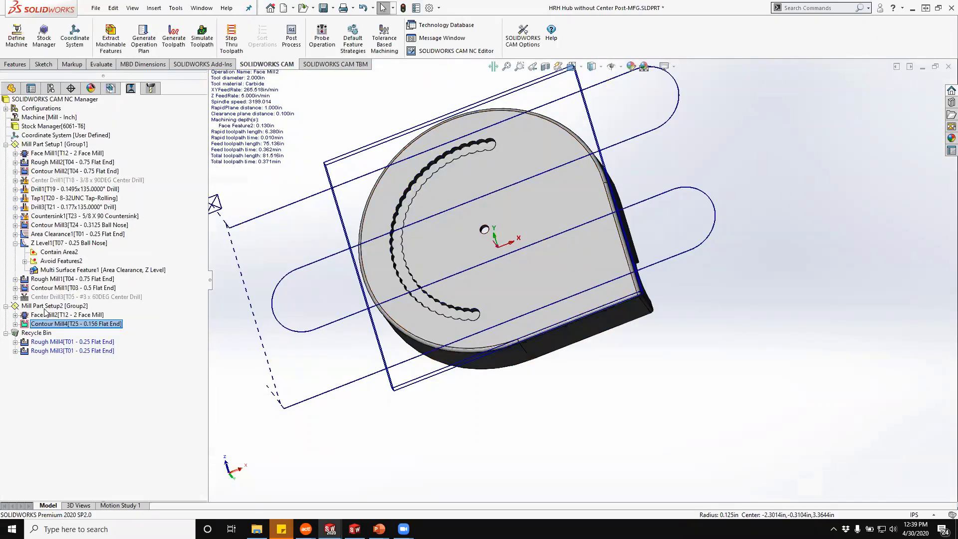
Set Mill Part Setup2's work coordinate offset to Work Coordinate 55.
right_click(33, 306)
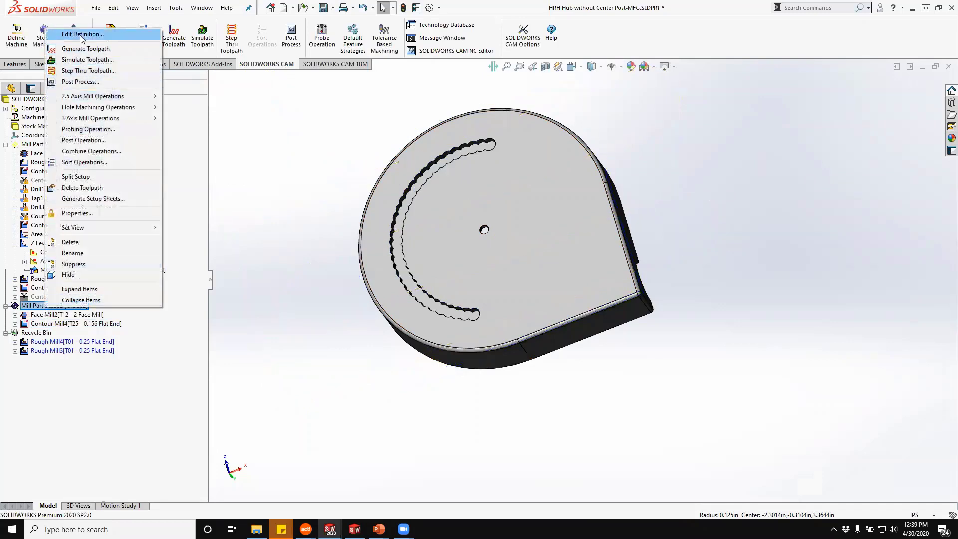
left_click(81, 35)
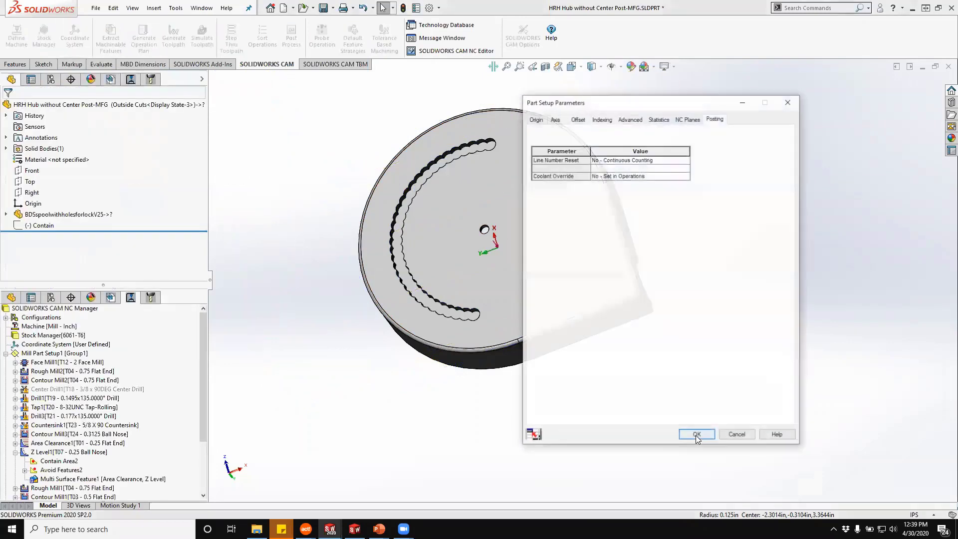
left_click(578, 119)
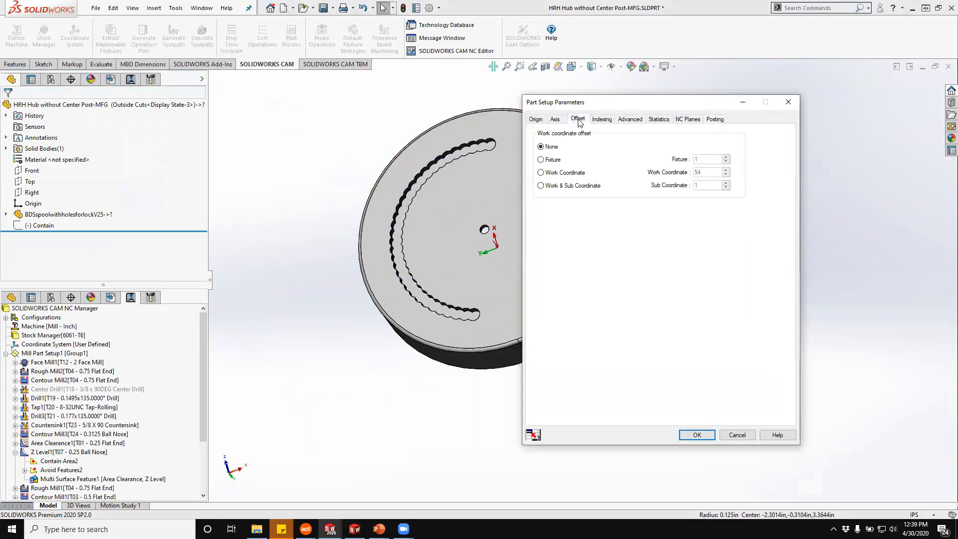
left_click(557, 173)
key("Up")
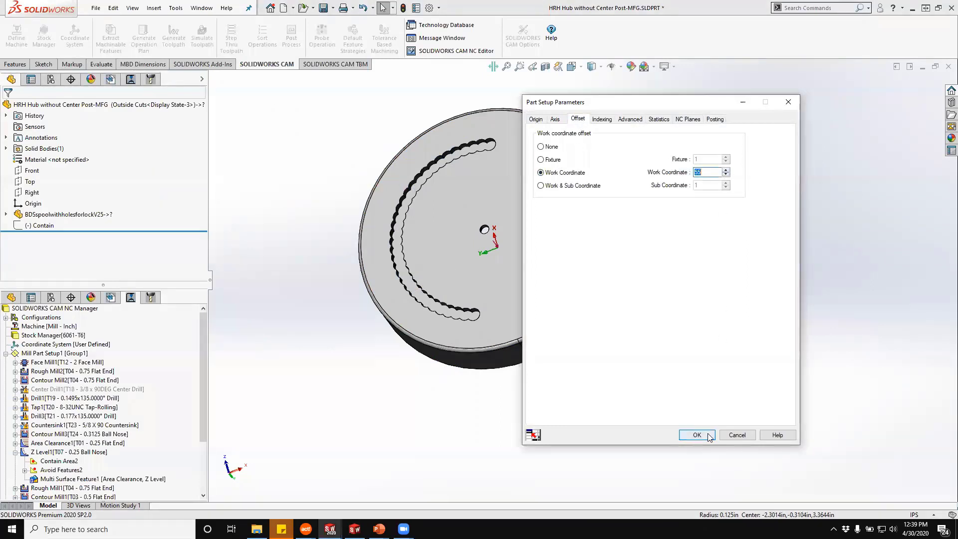
left_click(697, 435)
left_click(509, 290)
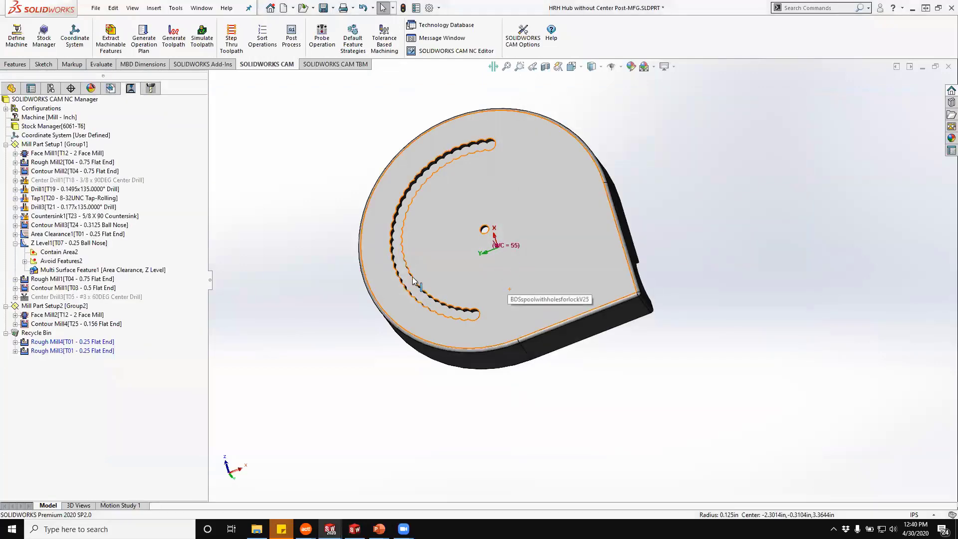
Save the part as copy and open as "HRH Hub without Center Post-MFG- Test", opening changed references and choosing to close the original document.
left_click(65, 144)
middle_click_drag(316, 220, 351, 106)
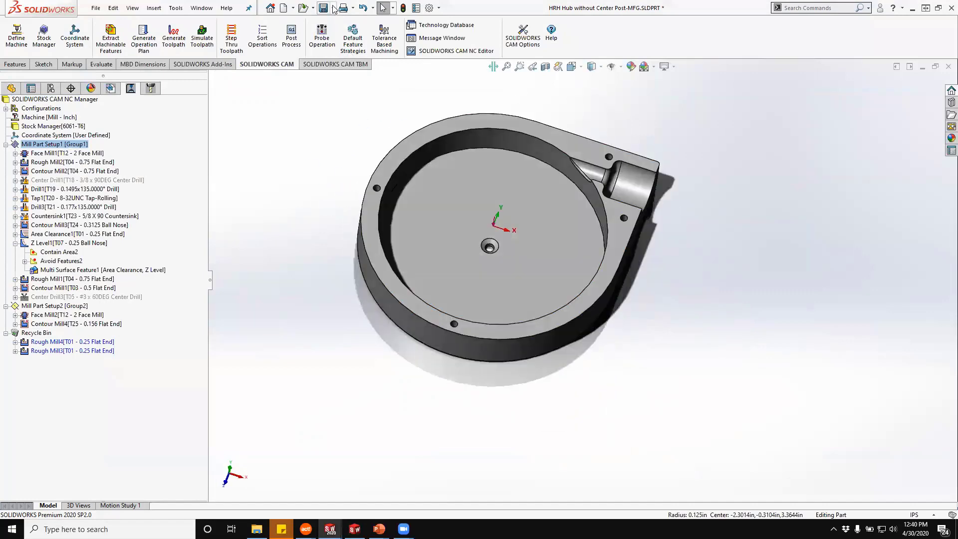
left_click(333, 8)
left_click(333, 33)
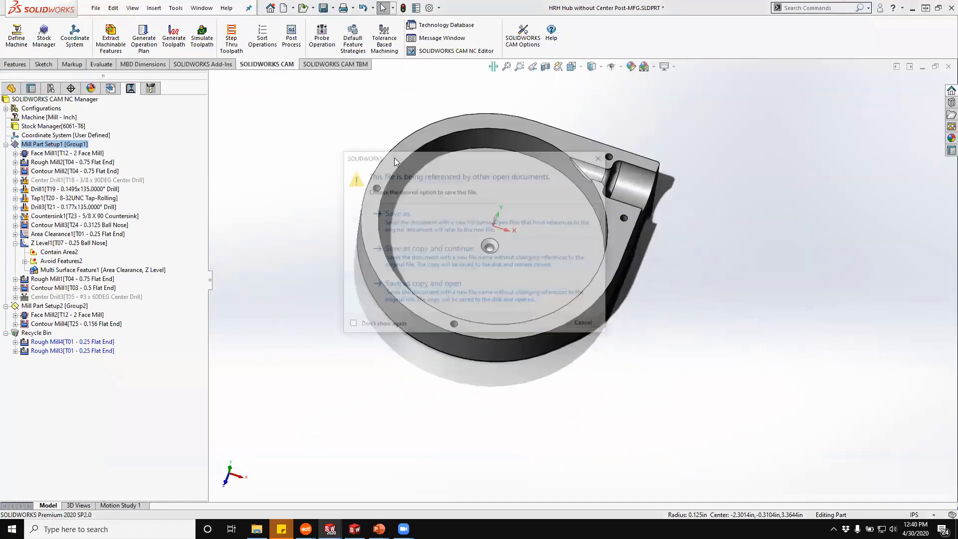
left_click(449, 295)
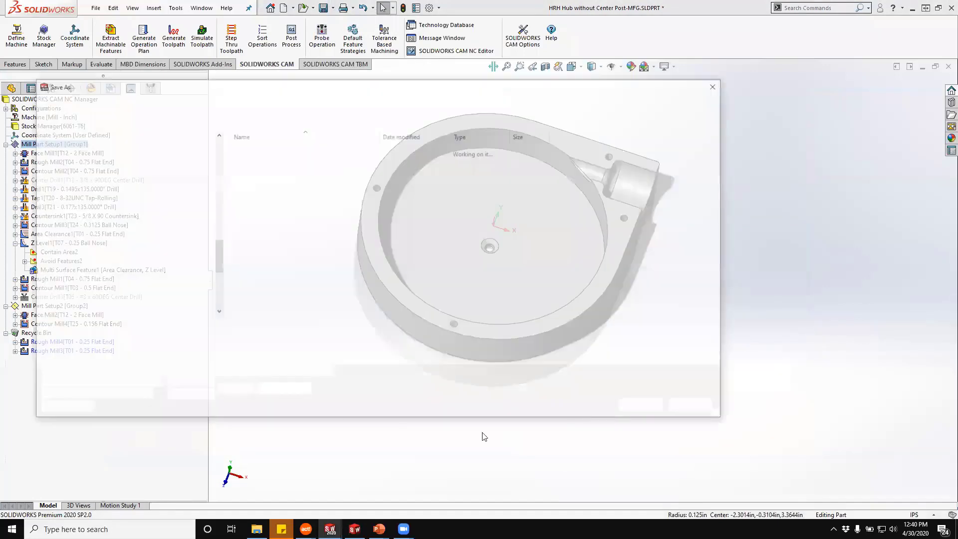
left_click(190, 328)
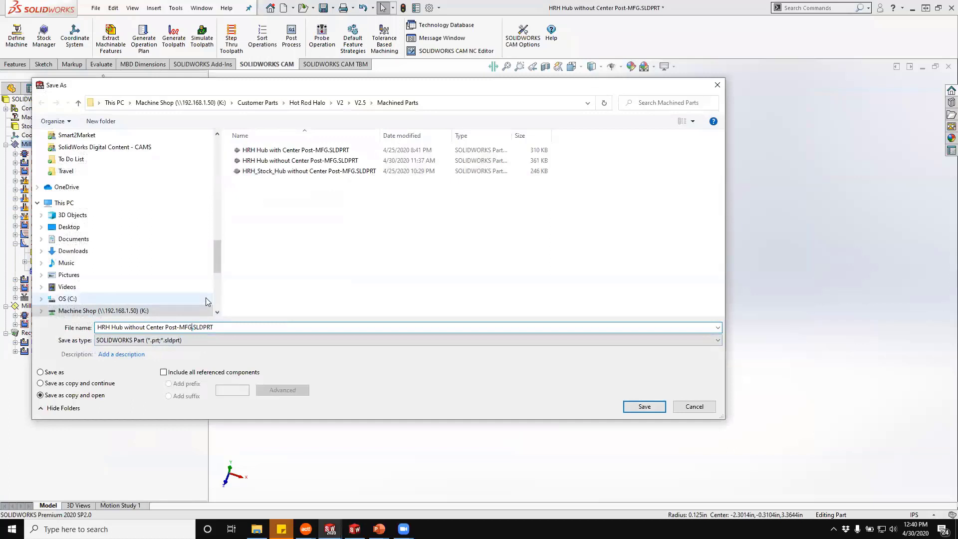
type("- Test")
left_click(632, 407)
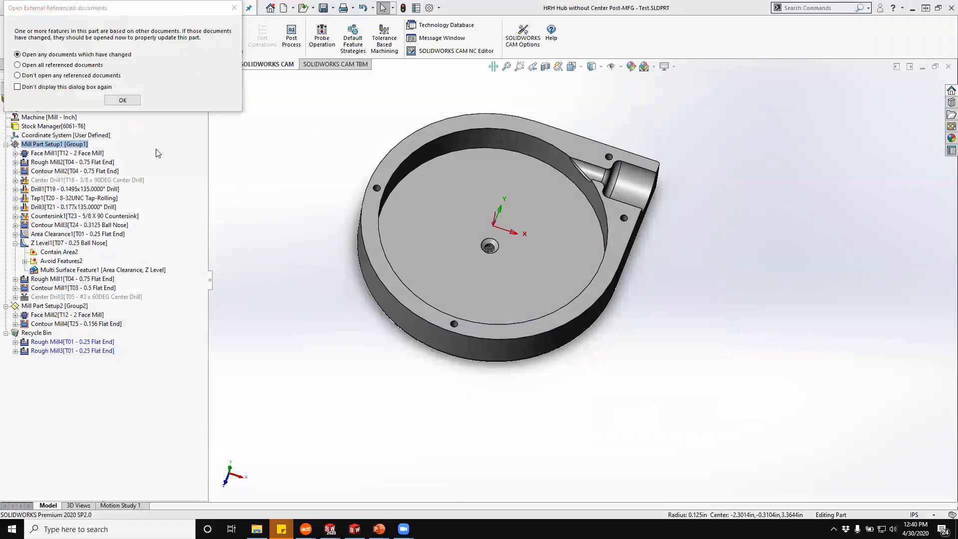
left_click(122, 100)
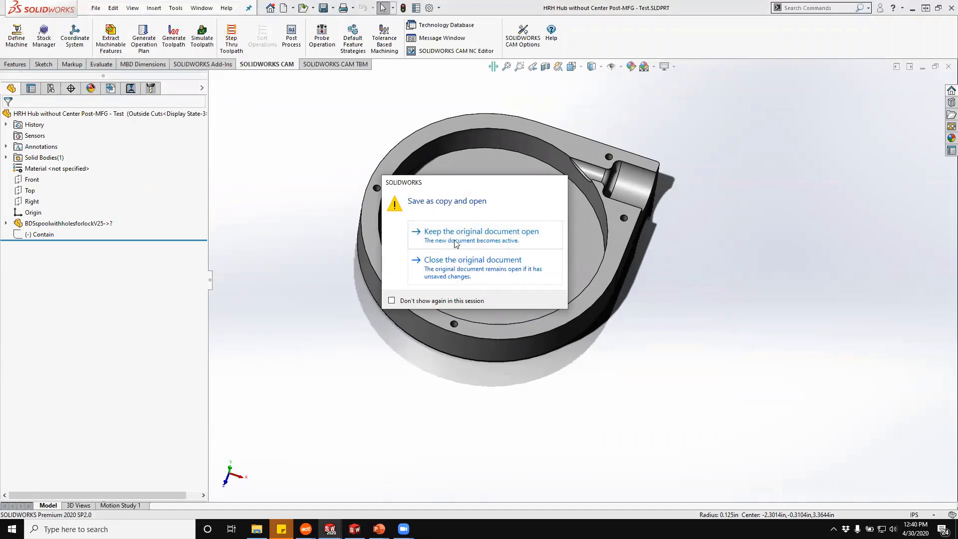
left_click(463, 263)
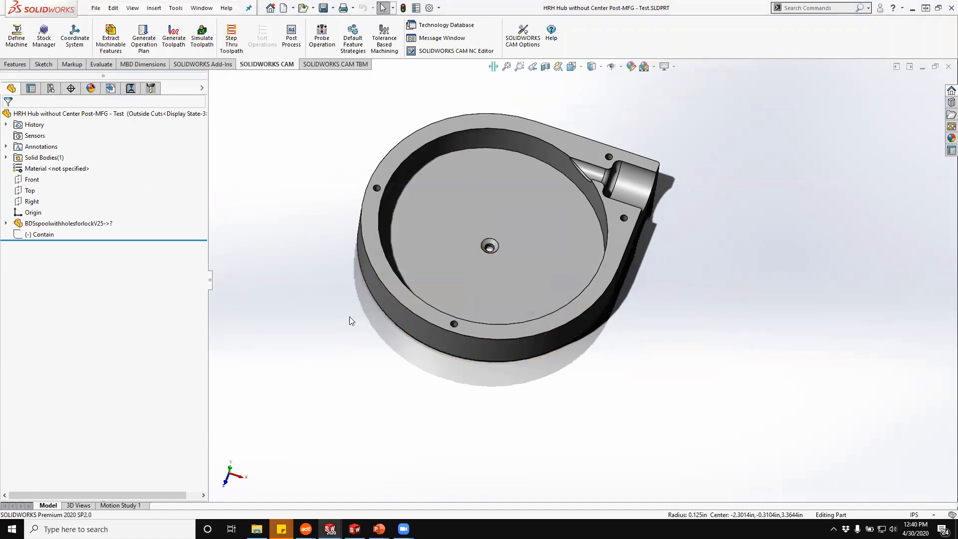
Start post processing the part's CAM operations to test.FNC in the G-Code folder, replacing the existing file.
left_click(130, 89)
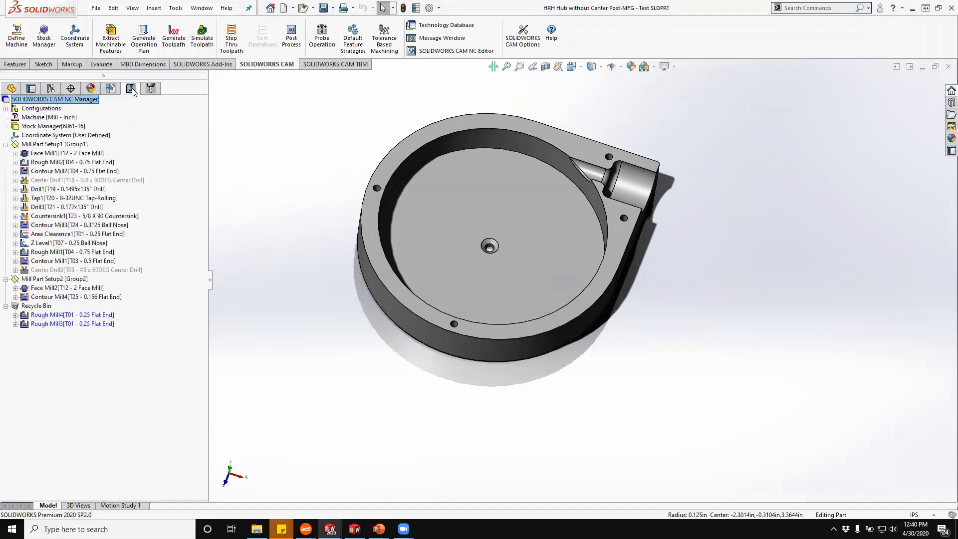
left_click(291, 41)
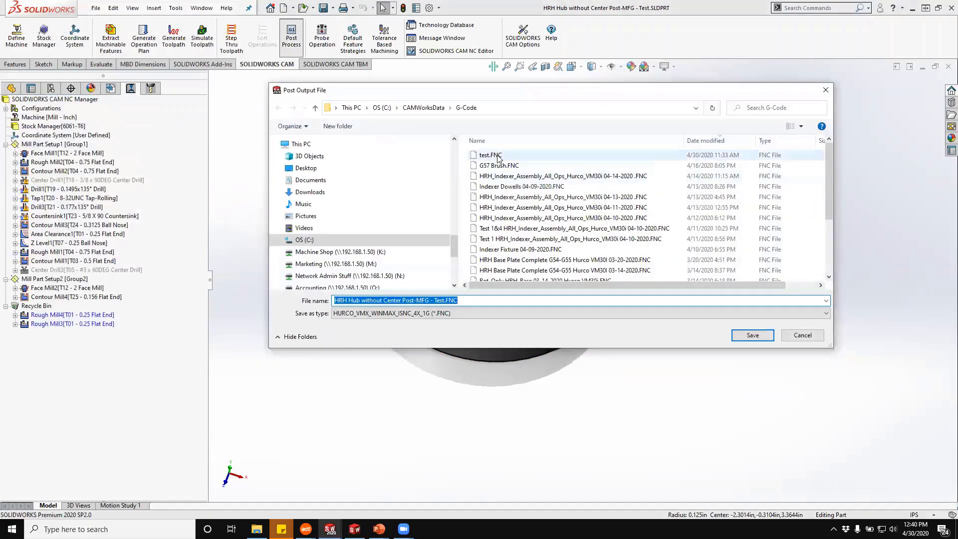
left_click(491, 155)
left_click(752, 335)
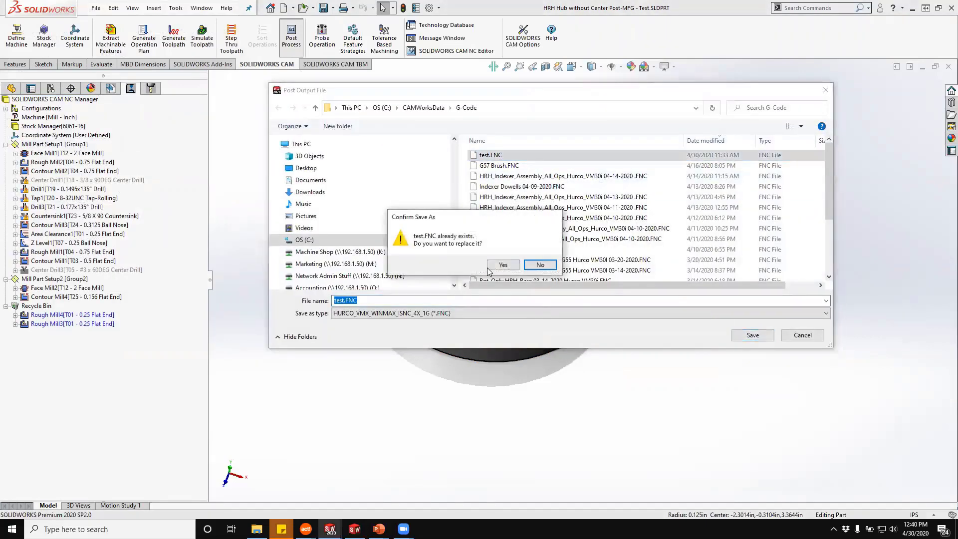
left_click(503, 264)
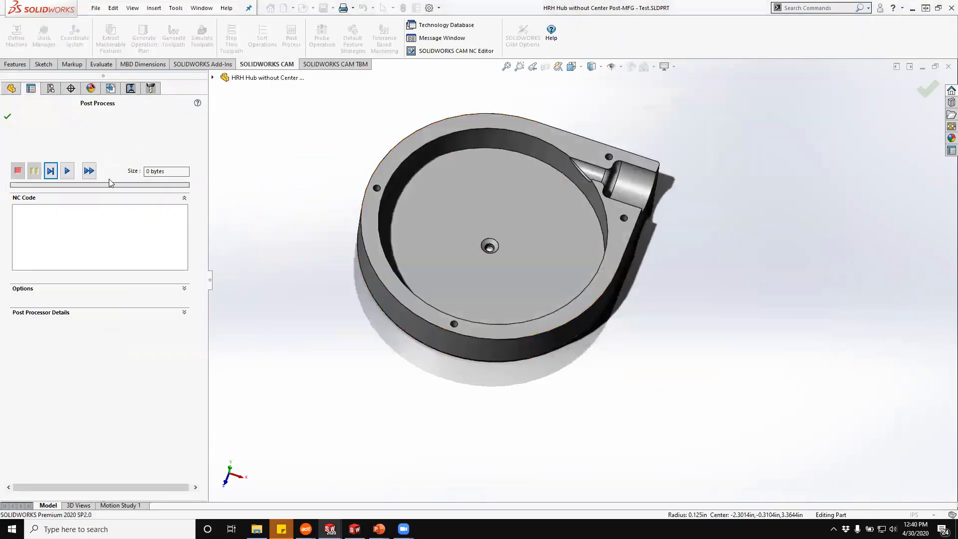
Set the G-code file to open in SOLIDWORKS CAM NC Editor, post all operations and accept.
left_click(185, 289)
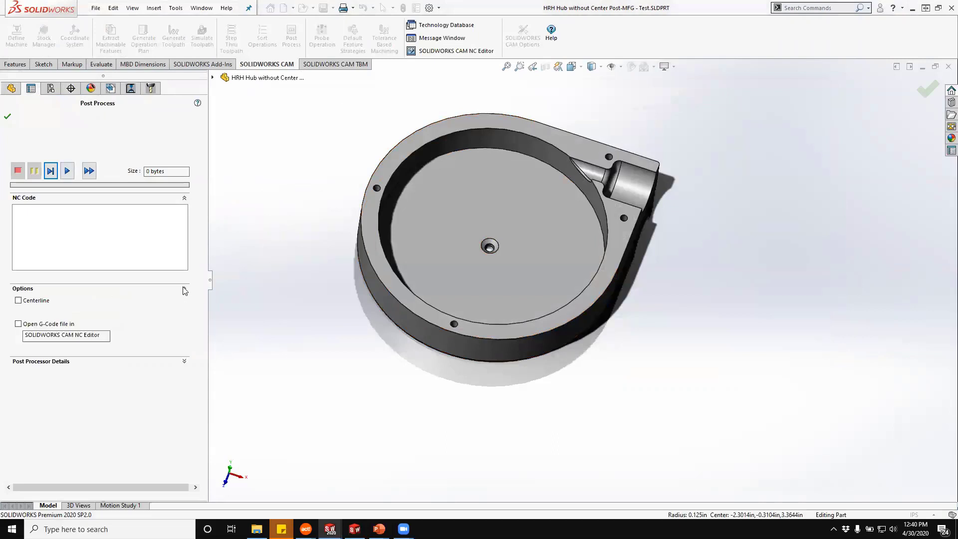
left_click(18, 324)
left_click(88, 174)
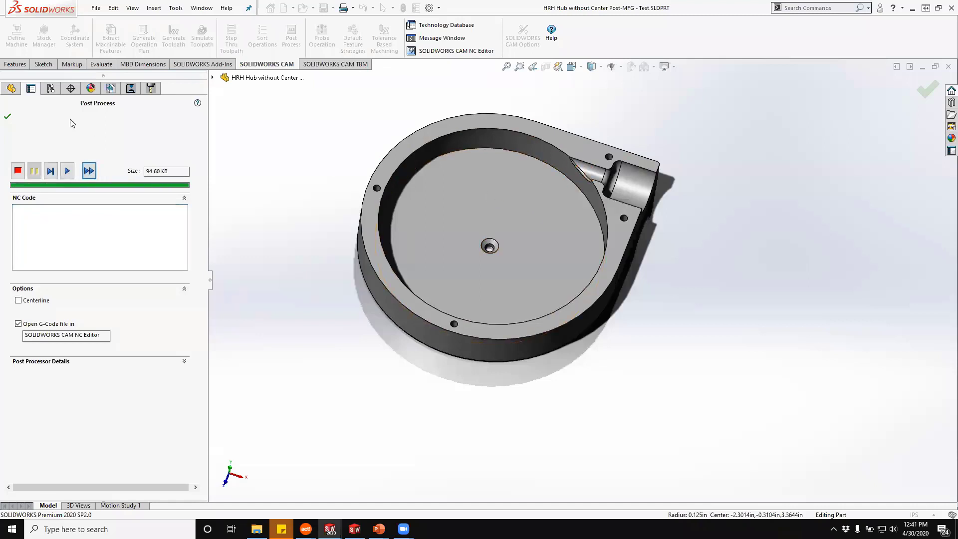
left_click(7, 117)
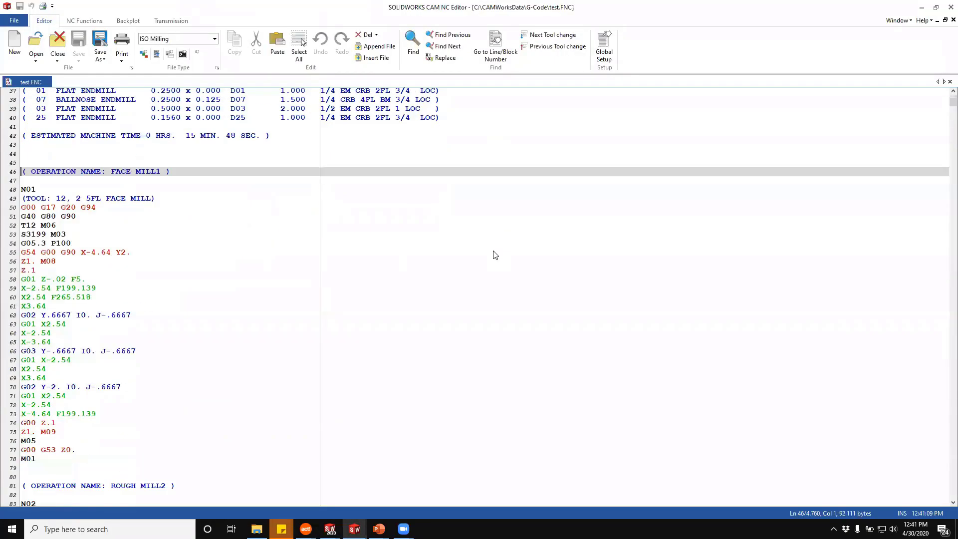
Review the posted program's header and tool list, inspect its toolpath in a backplot, and minimize the NC editor.
scroll(449, 265, "up", 15)
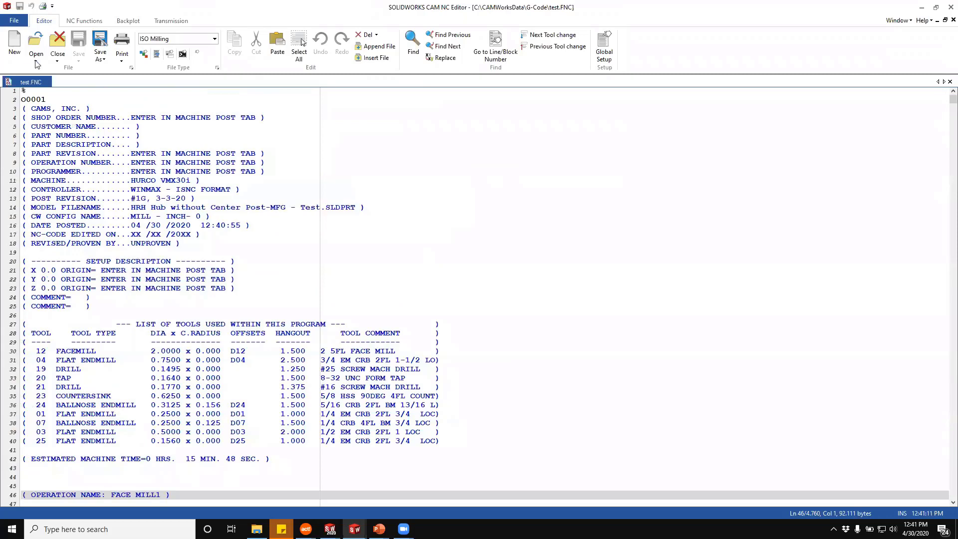
left_click(126, 21)
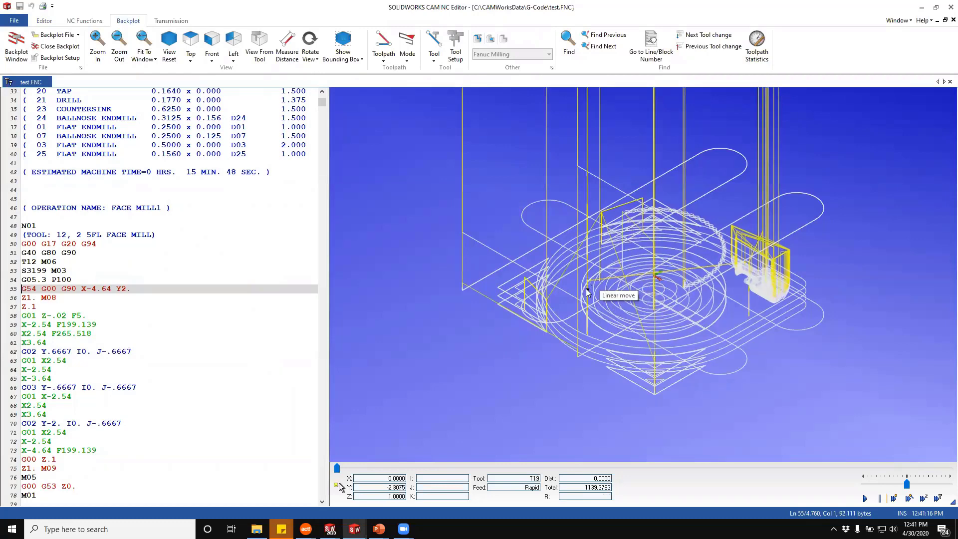
scroll(589, 282, "up", 2)
scroll(808, 293, "down", 3)
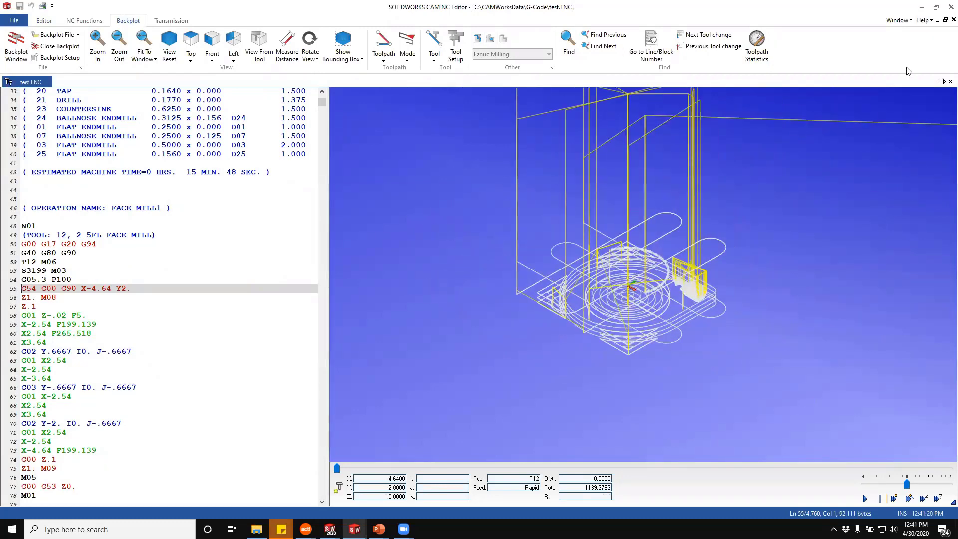
left_click(924, 8)
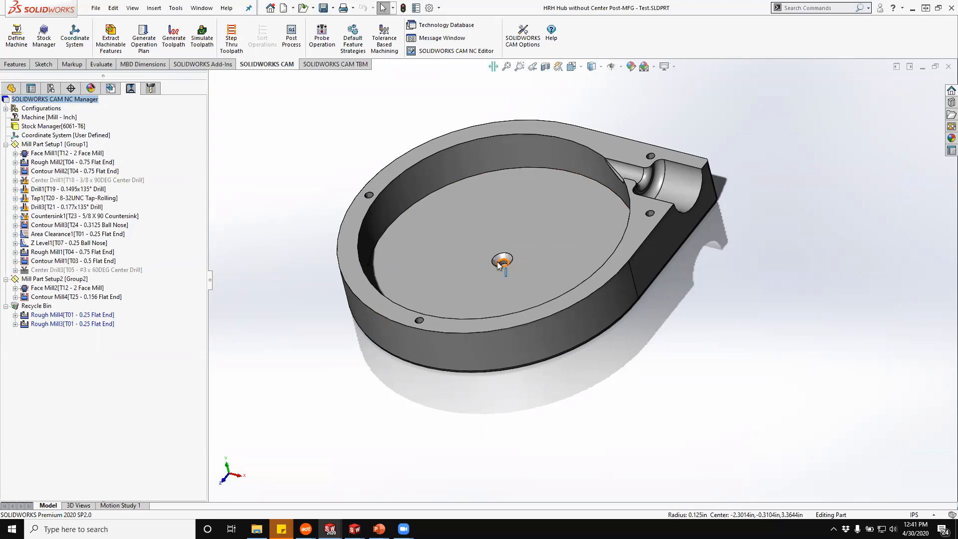
Open Rough Mill2's operation parameters and review the available pocketing patterns, including VoluMill, without changing the pattern.
right_click(103, 163)
left_click(127, 176)
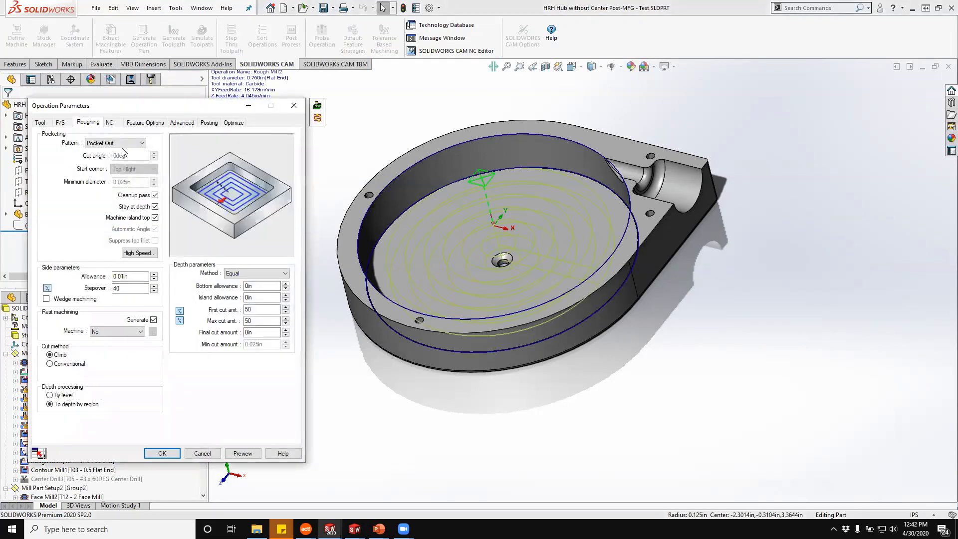
left_click(123, 144)
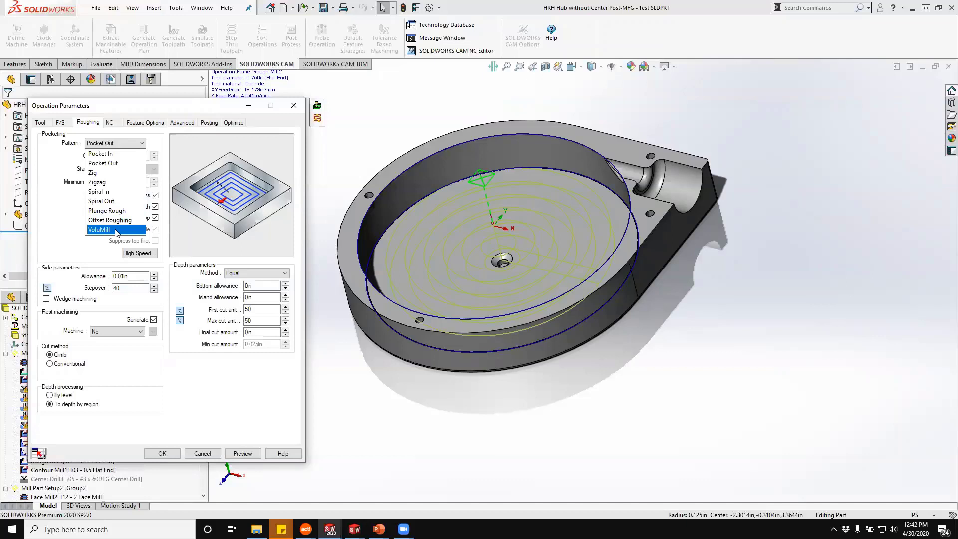
left_click(203, 383)
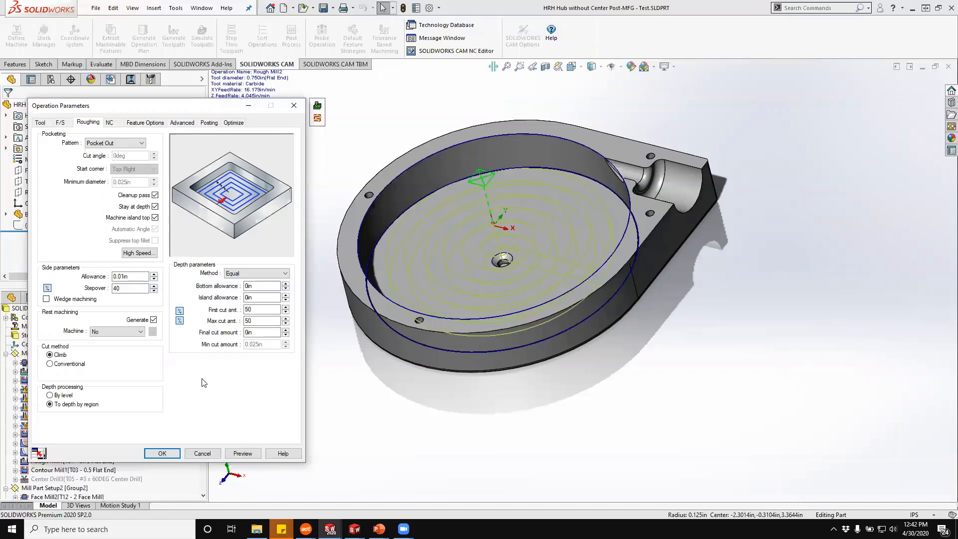
Set Rough Mill2's entry method for Circular Pocket1 to Spiral.
left_click(154, 123)
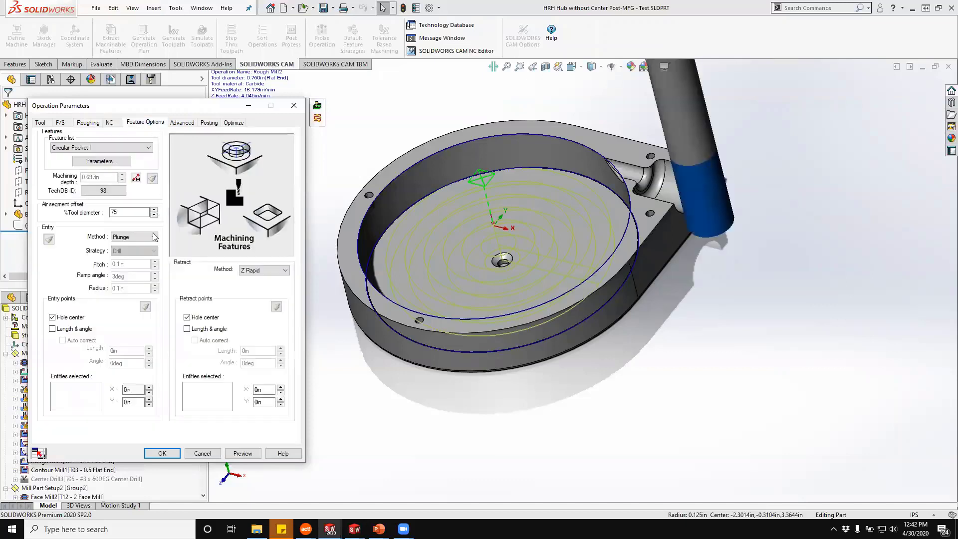
left_click(149, 238)
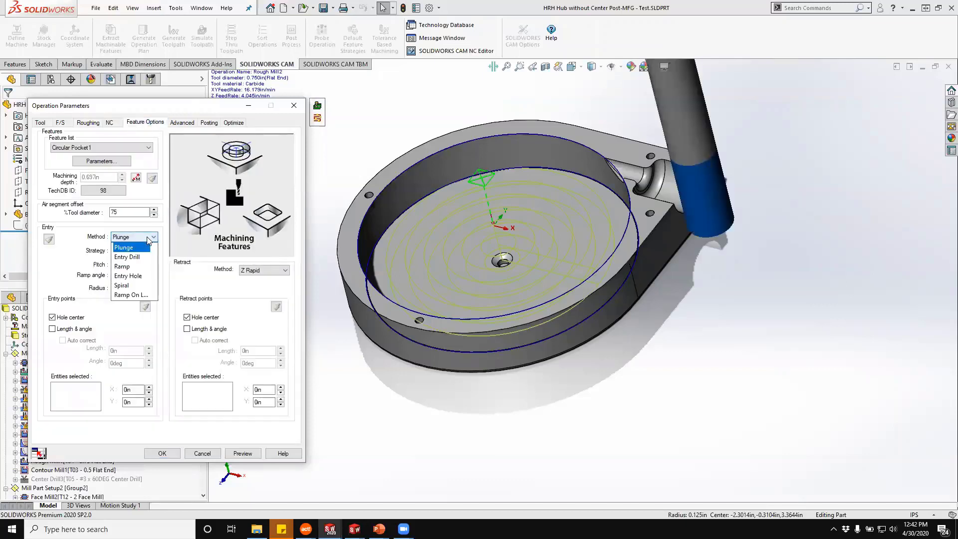
left_click(145, 272)
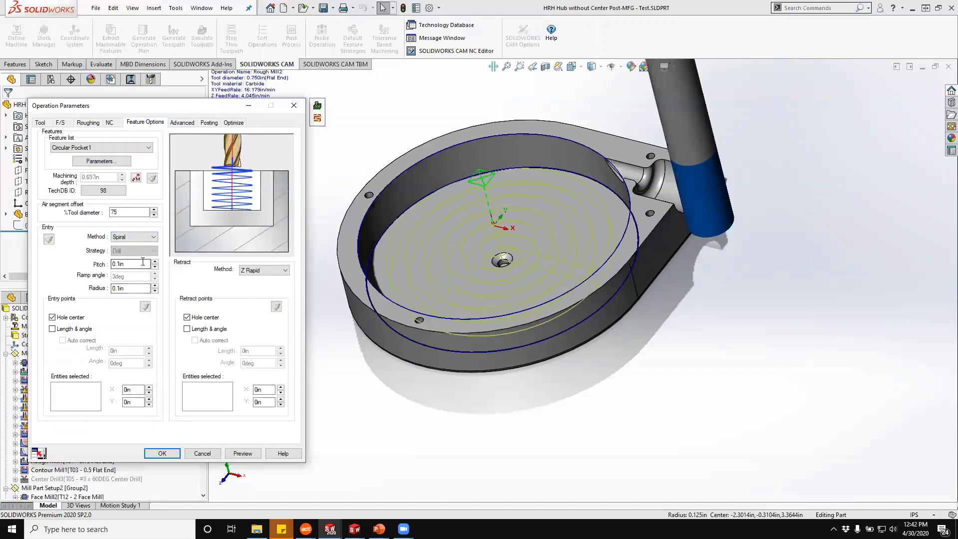
Set the spiral entry's pitch to 0.1in and radius to 0.15in, preview the toolpath and accept the operation parameters.
left_click(143, 263)
type(".15")
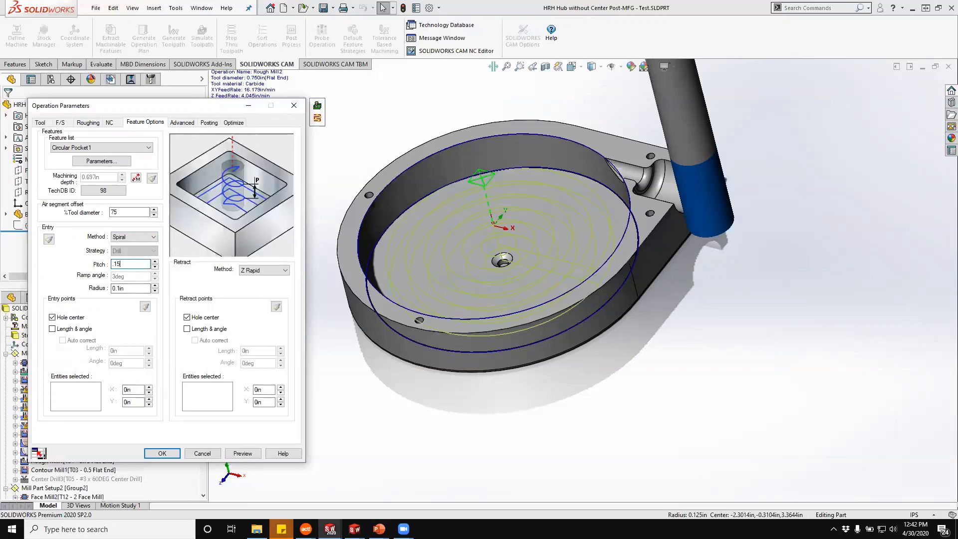
key("Tab")
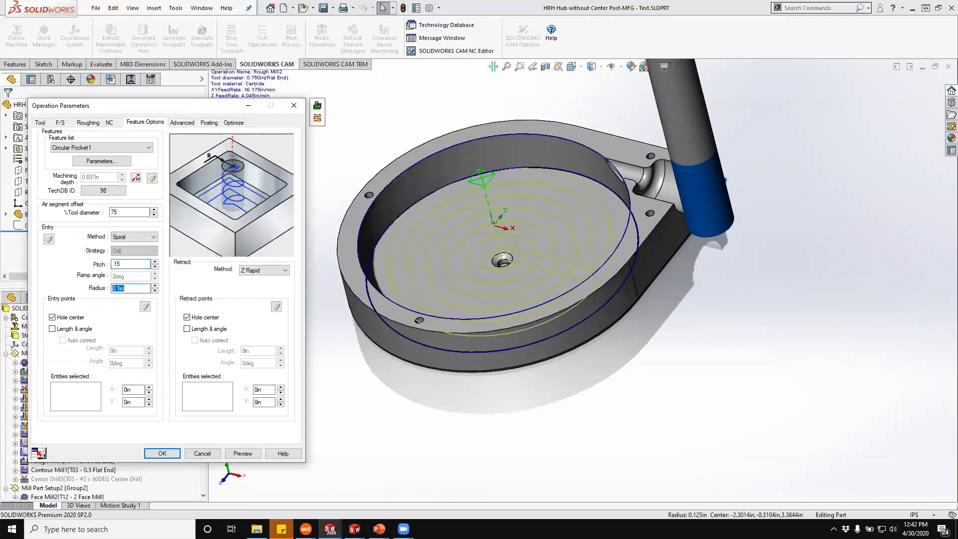
key("shift+Tab")
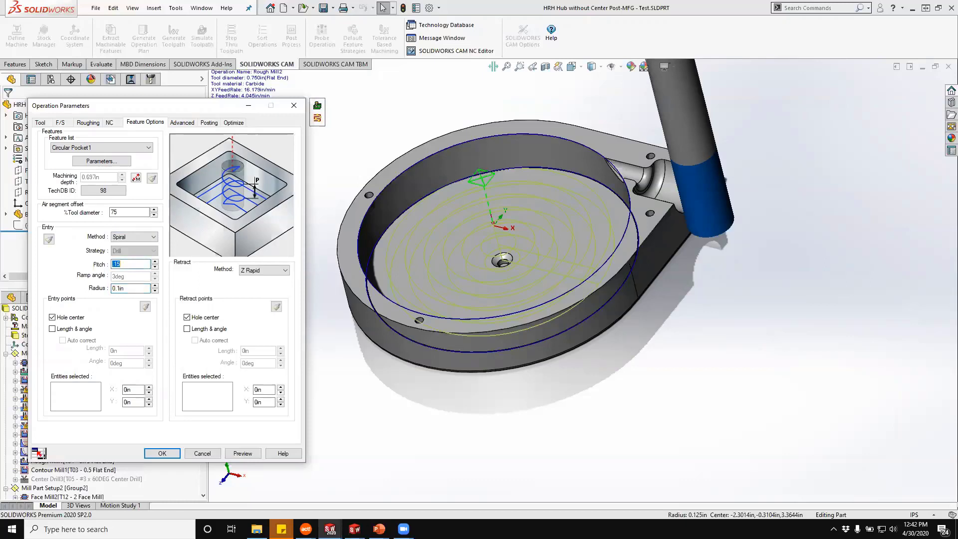
type(".1")
key("Tab")
type(".15")
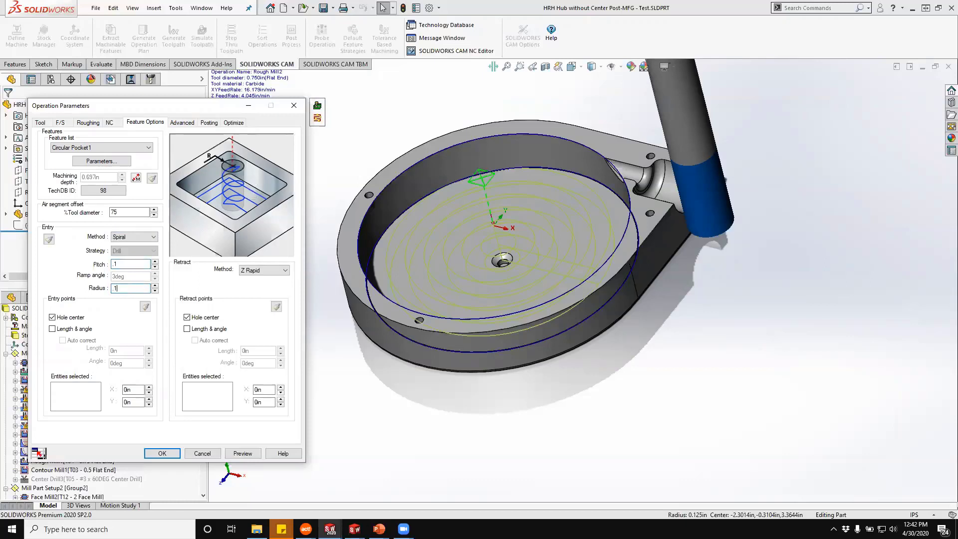
key("Tab")
left_click(243, 453)
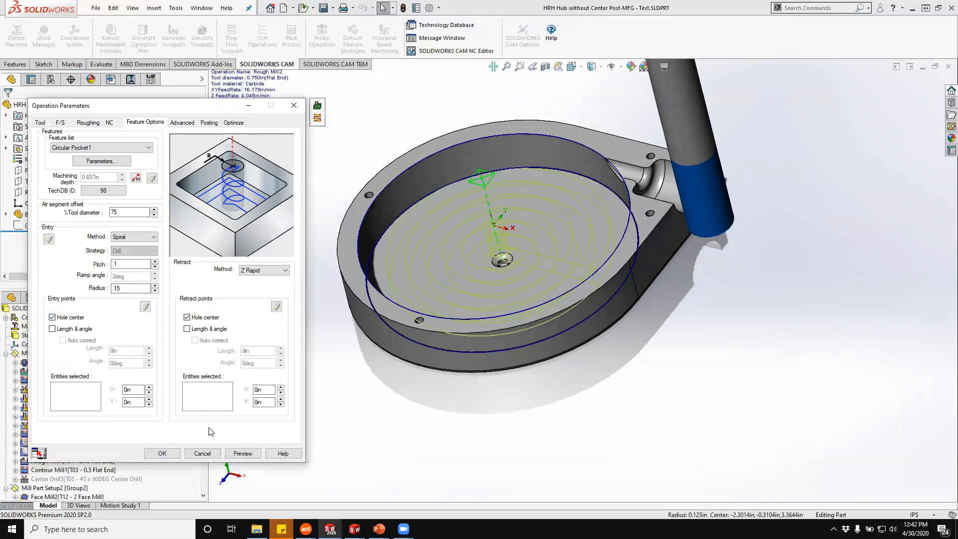
left_click(166, 454)
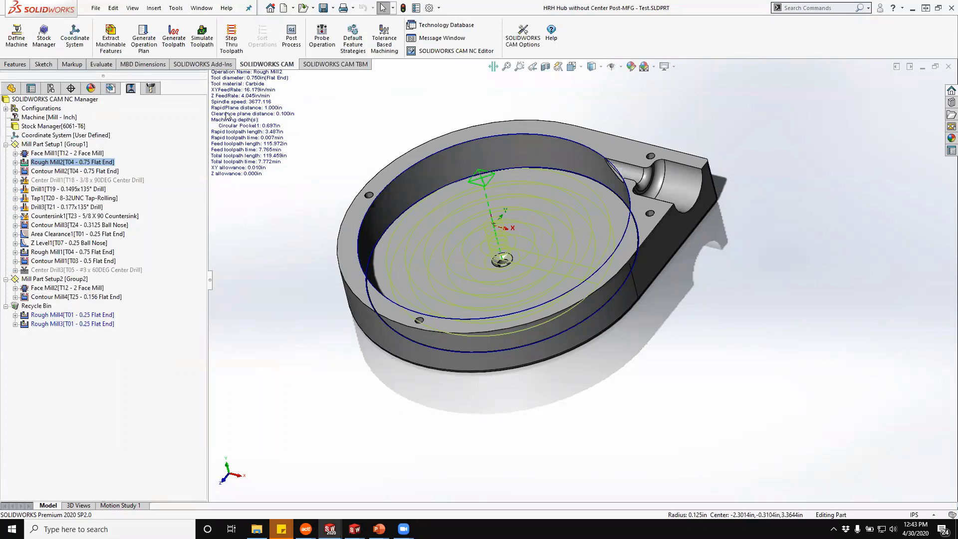
Switch to the HRH_Center_Hubs_CNC_Complete_Hurco_VM30i assembly without rebuilding it and view the vise fixtures up close.
left_click(199, 8)
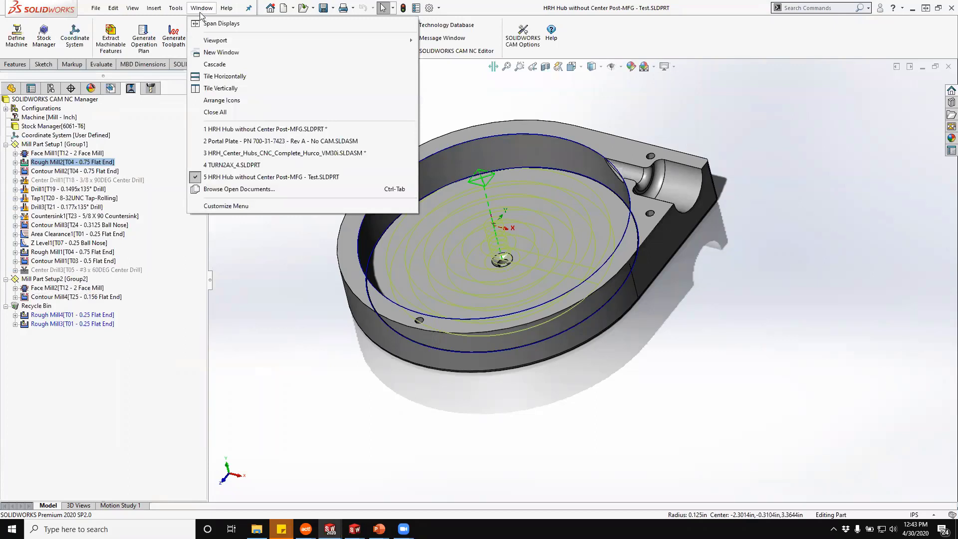
mouse_move(245, 135)
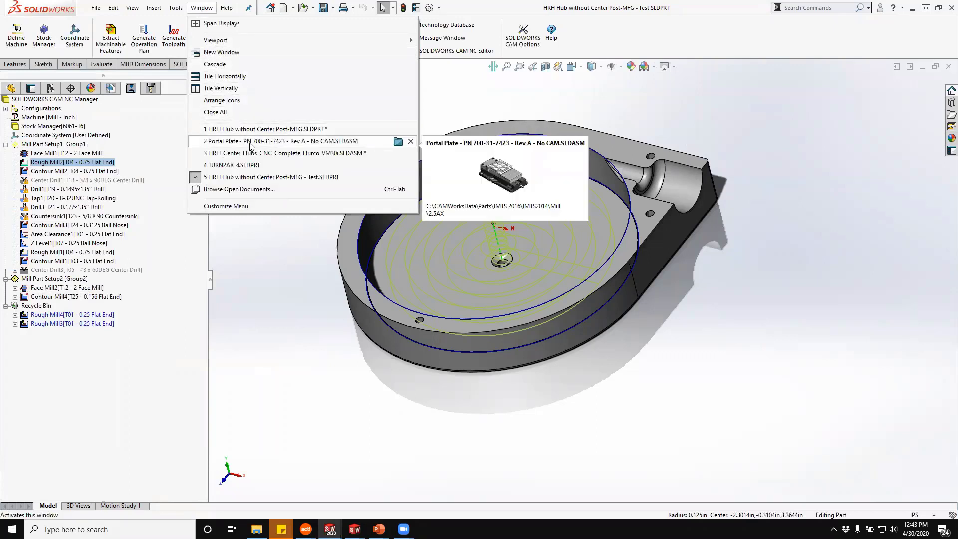
left_click(255, 158)
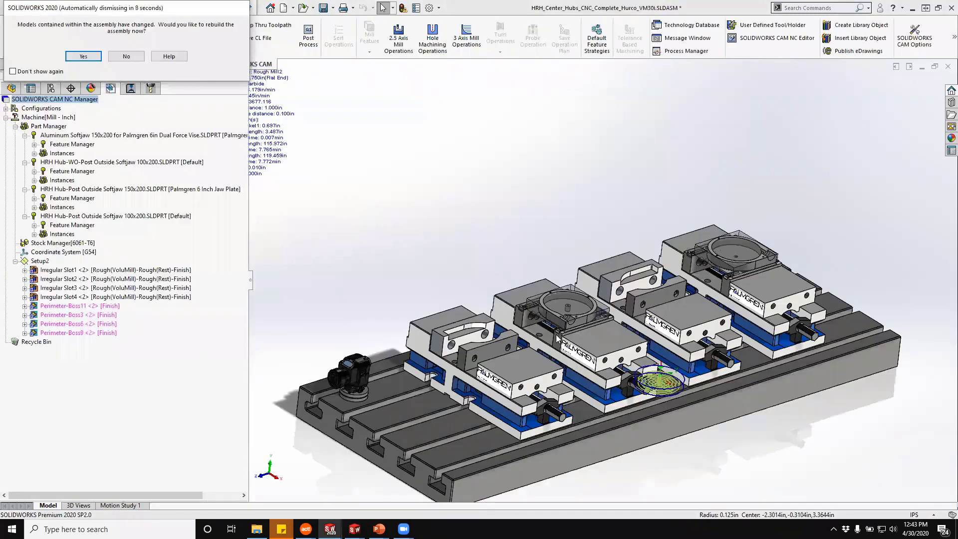
left_click(126, 57)
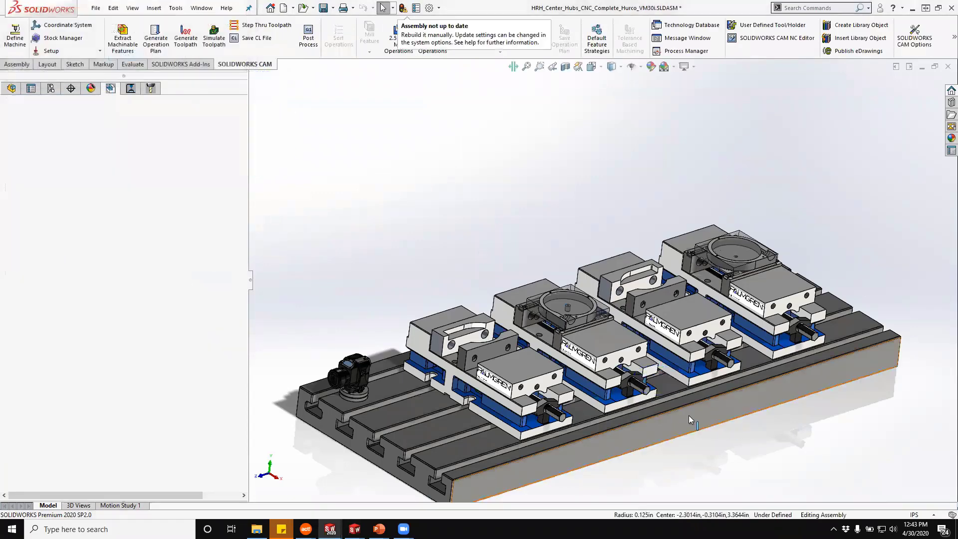
scroll(657, 350, "down", 2)
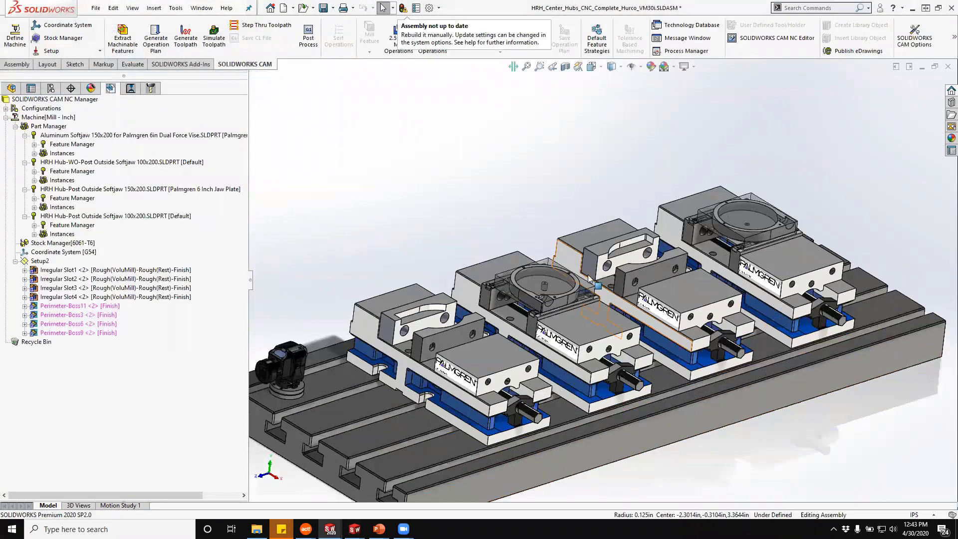
Examine the four Palmgren vises on the machine table, including the soft jaws and the hub held in the second vise.
middle_click_drag(599, 333, 405, 336)
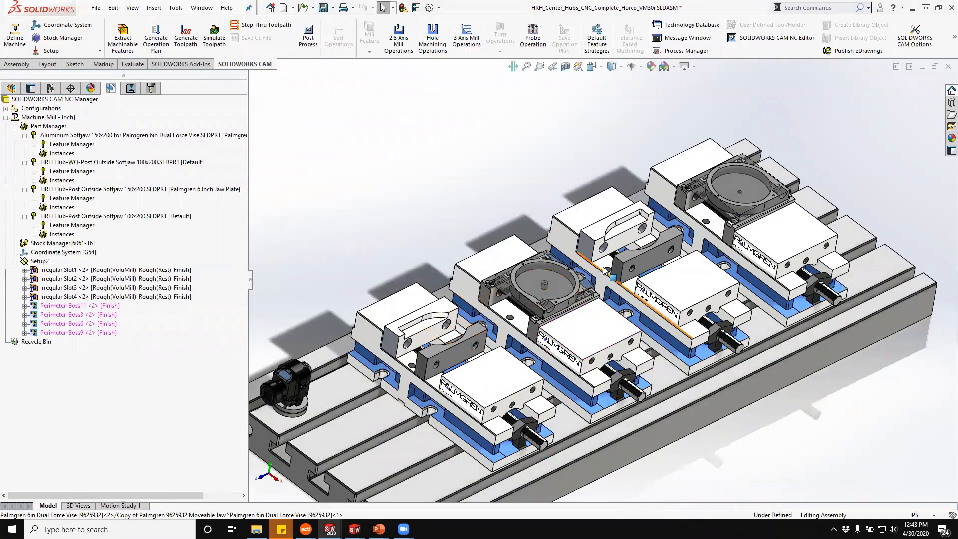
mouse_move(595, 269)
middle_mouse_down()
mouse_move(421, 372)
mouse_move(434, 374)
mouse_move(437, 340)
middle_mouse_up()
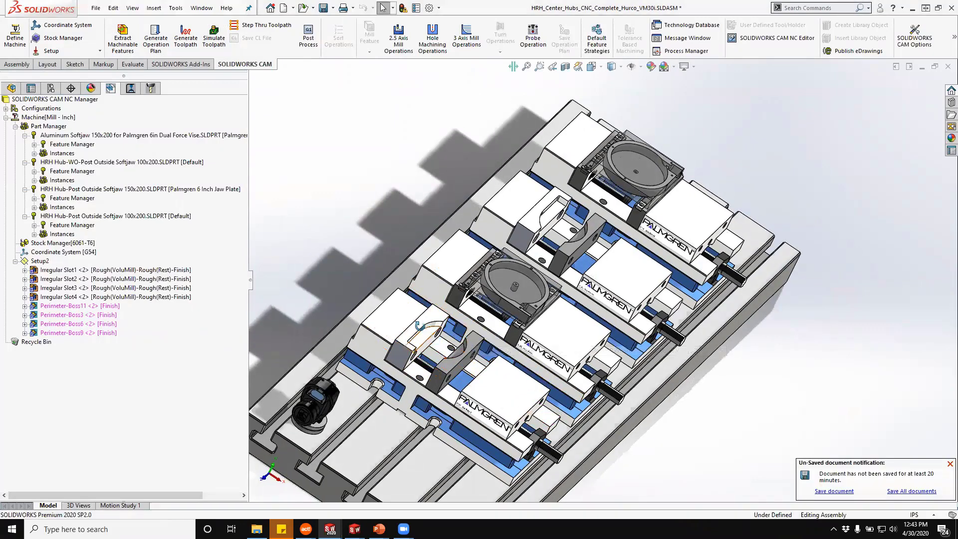
middle_click_drag(419, 326, 529, 309)
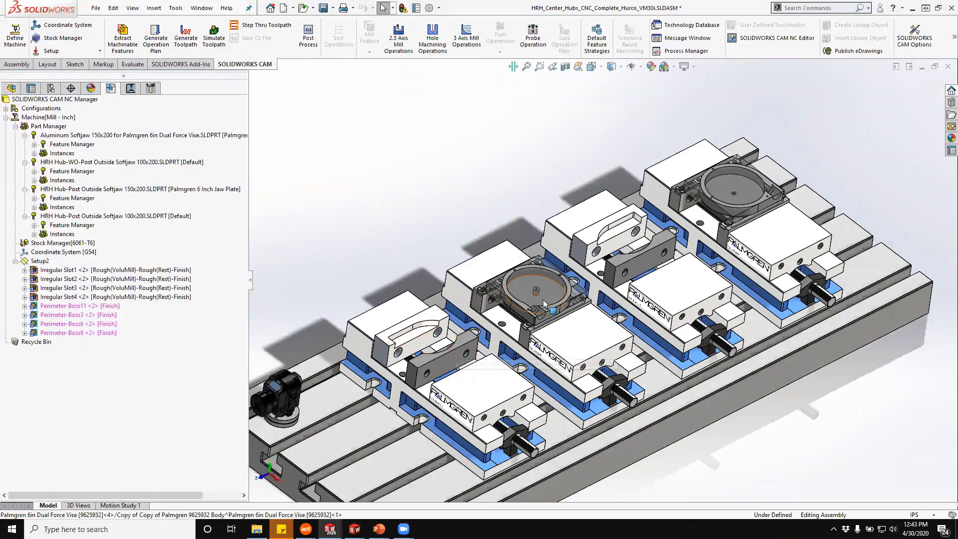
scroll(544, 304, "down", 5)
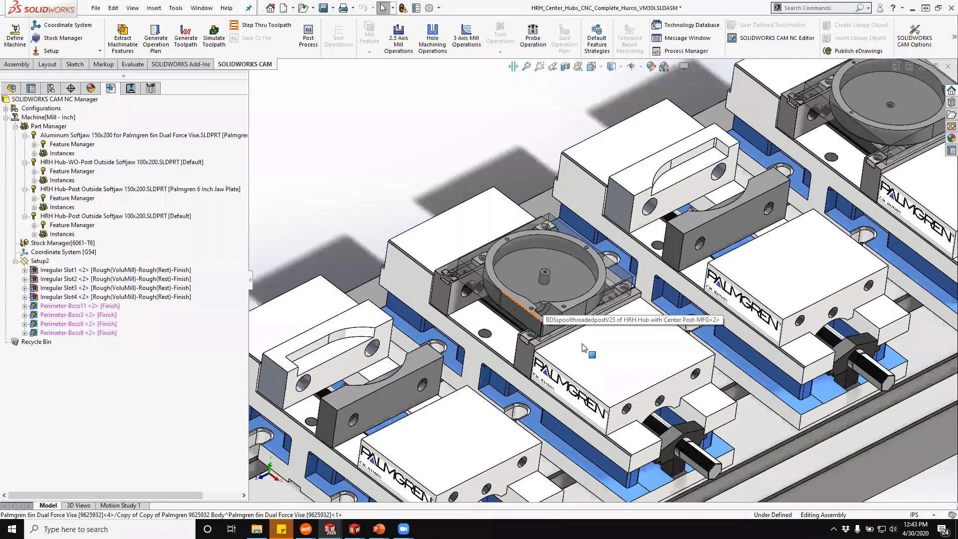
scroll(583, 344, "down", 3)
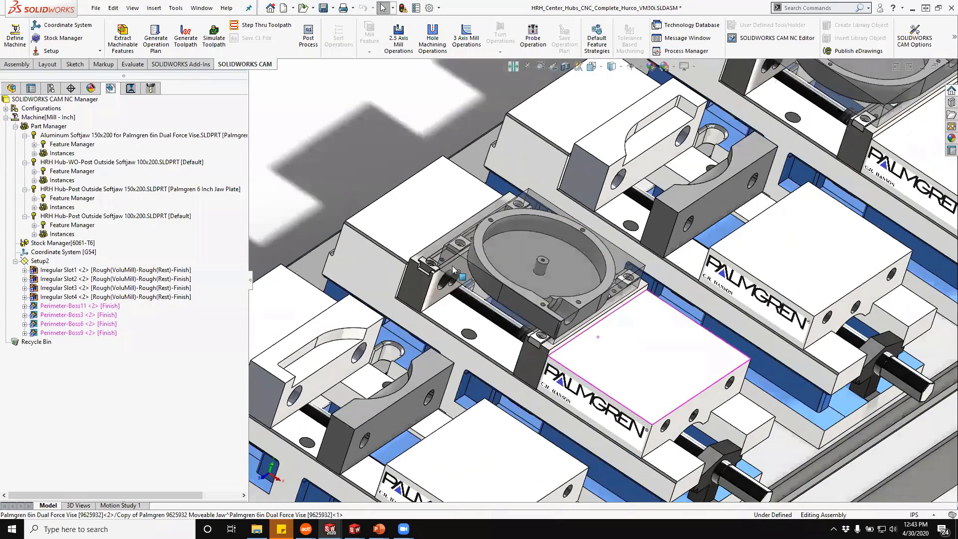
middle_click_drag(453, 270, 814, 278)
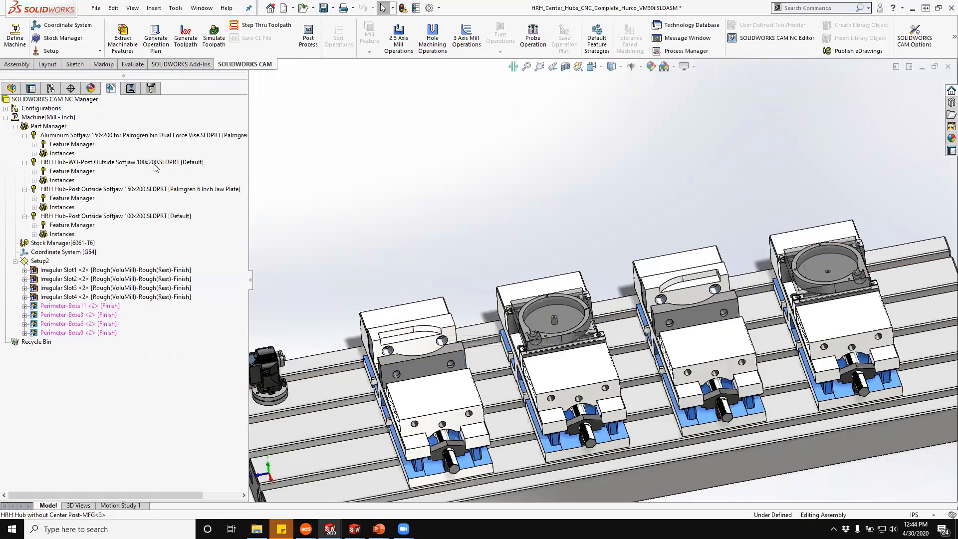
Simulate Setup2's toolpaths through to the end, inspect the machined soft jaws in both vises, and close the simulation.
left_click(133, 89)
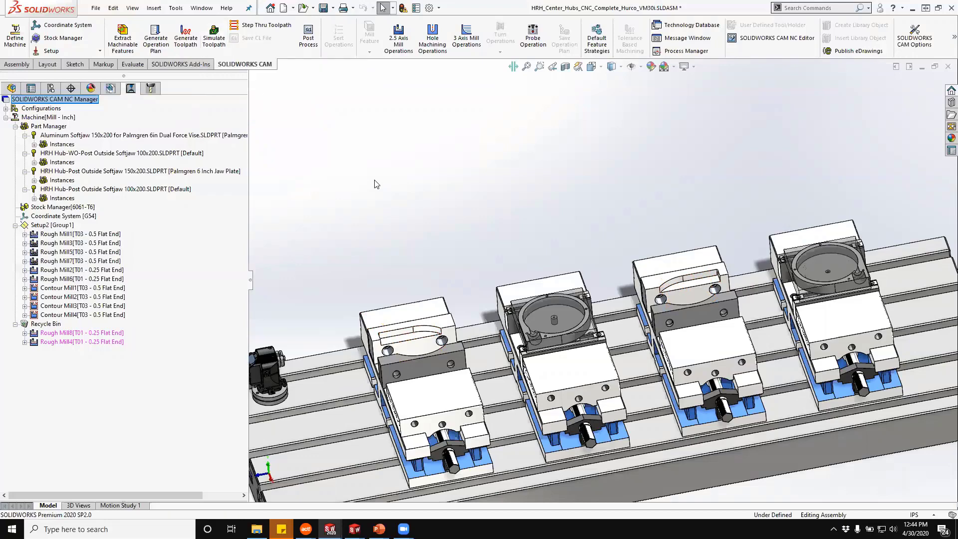
left_click(213, 37)
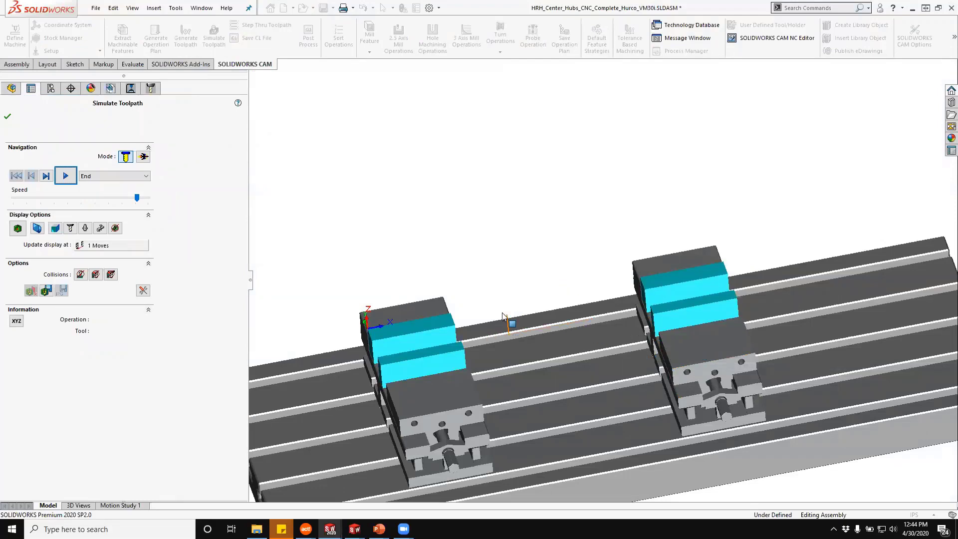
middle_click_drag(510, 300, 547, 309)
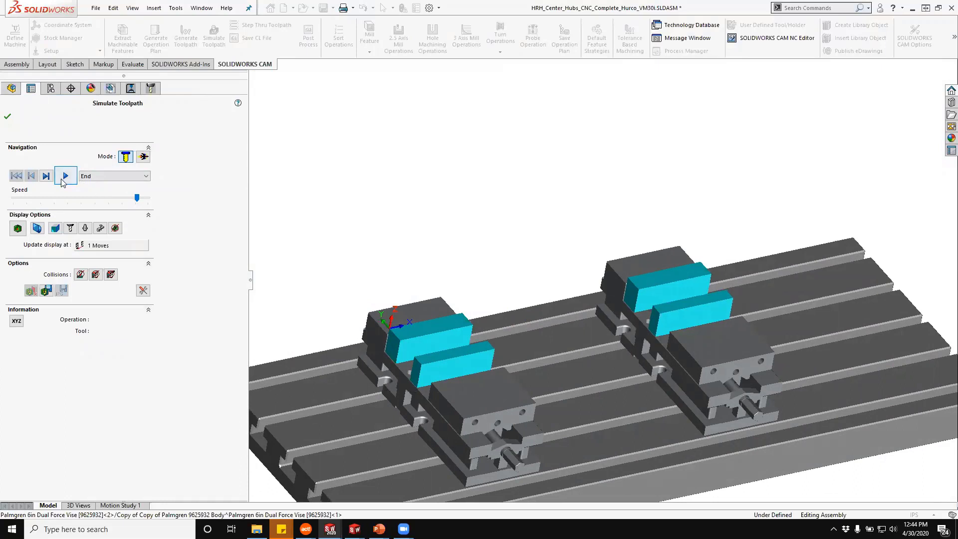
left_click(65, 178)
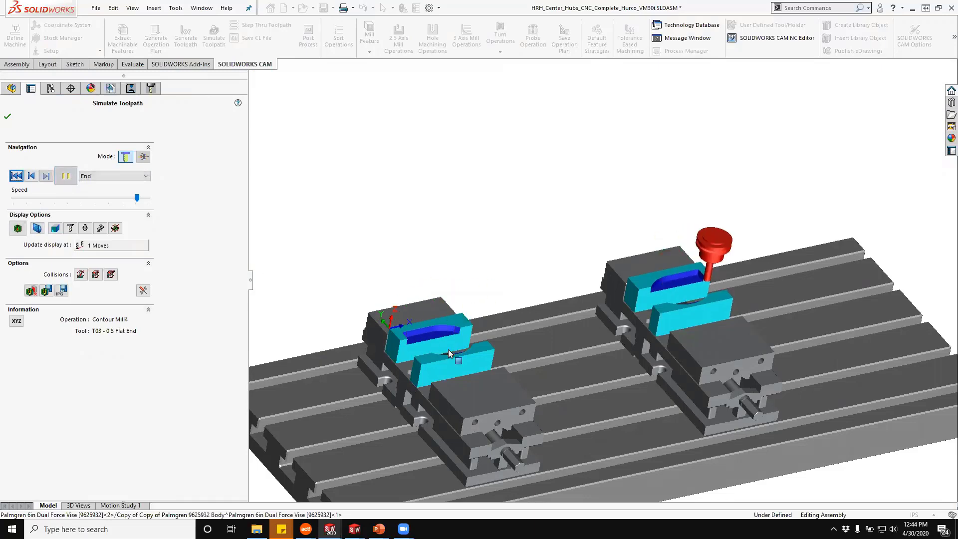
scroll(515, 335, "down", 3)
middle_click_drag(450, 348, 418, 353)
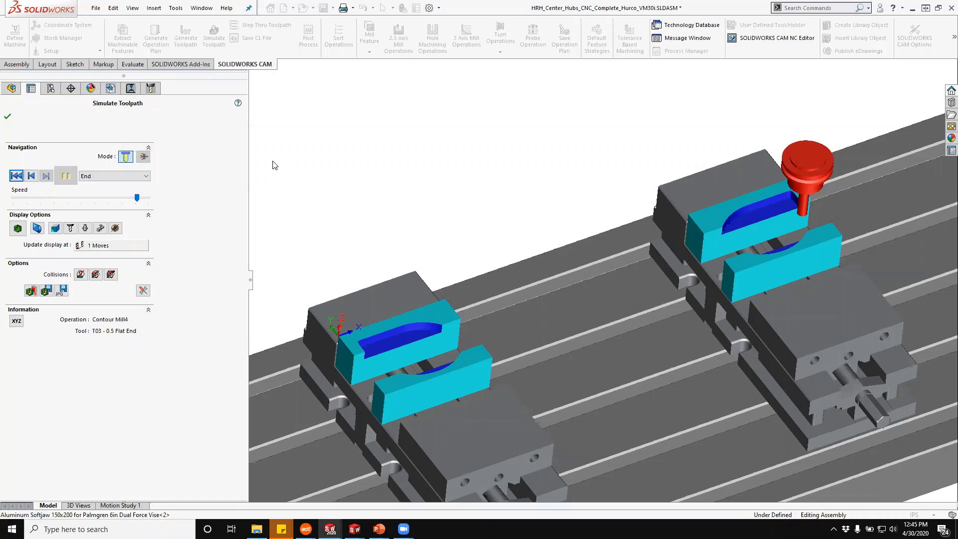
left_click(7, 116)
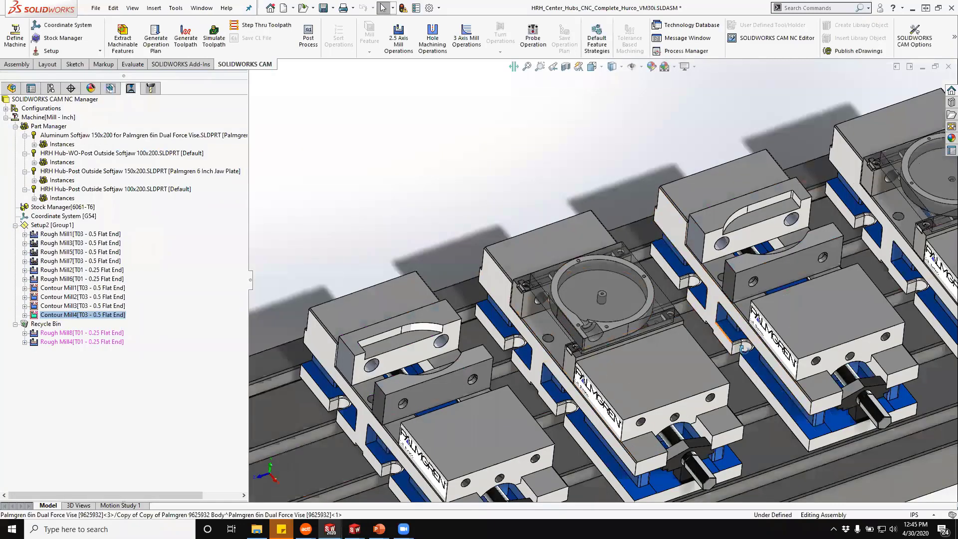
Examine how the hub with center post is gripped by the TalonGrip jaws, from above and along its lower edge.
middle_click_drag(744, 350, 671, 348)
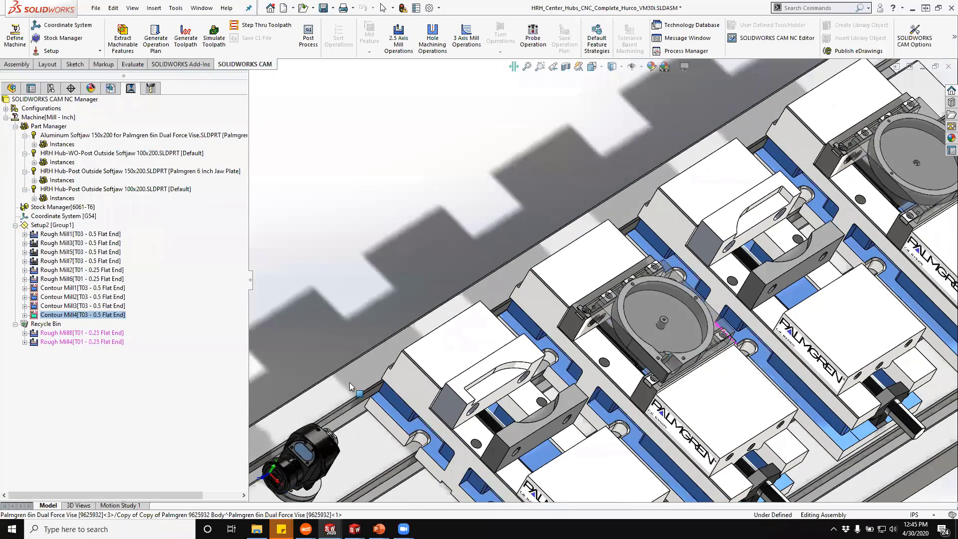
scroll(349, 382, "down", 5)
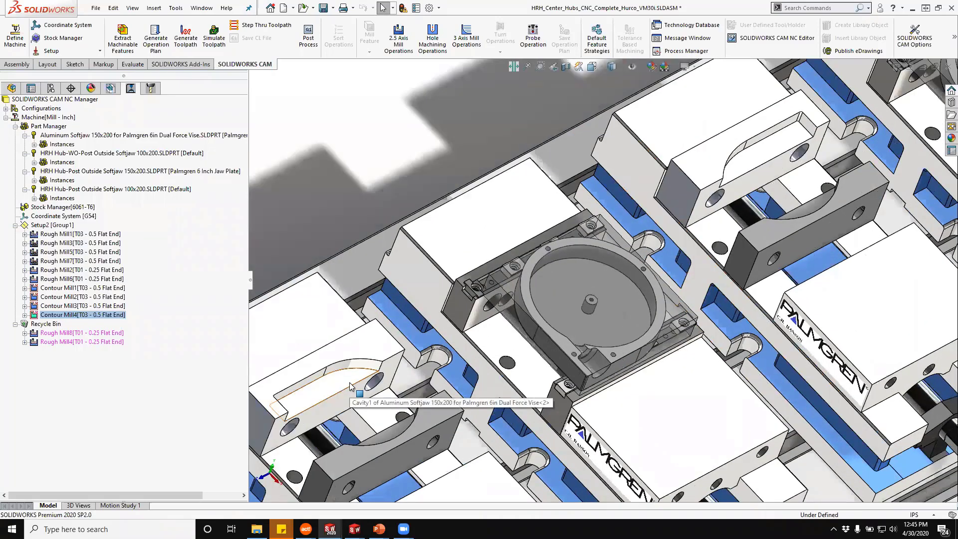
left_click(573, 300)
key("ctrl+8")
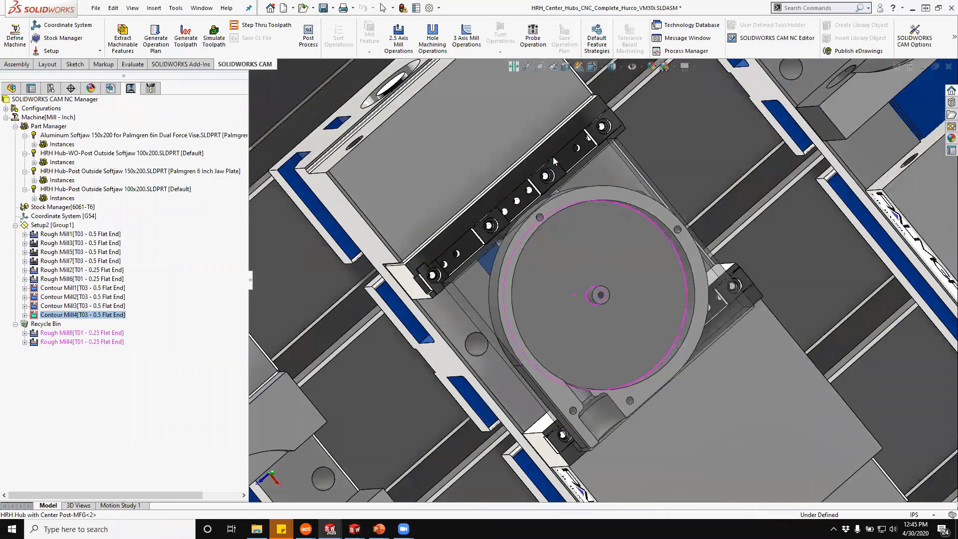
middle_click_drag(553, 156, 558, 339)
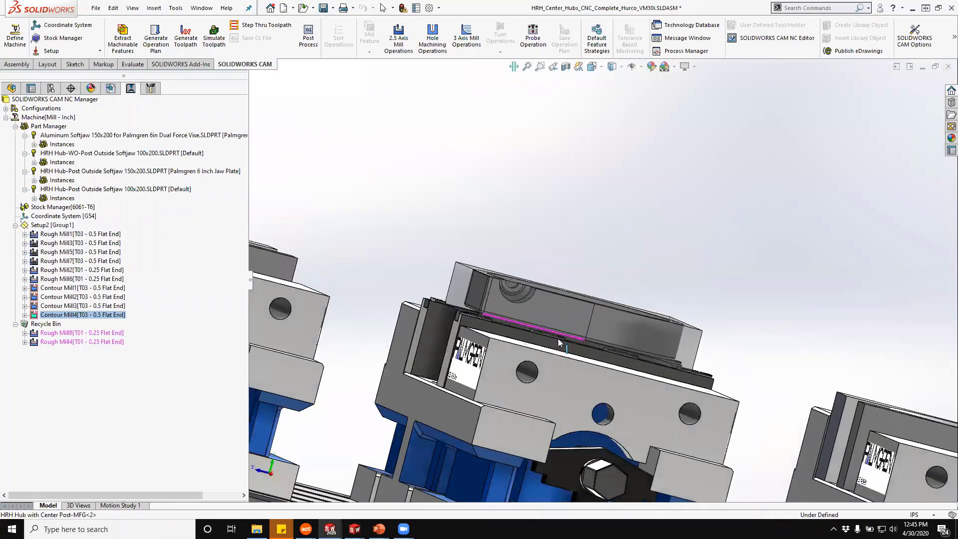
scroll(558, 339, "down", 5)
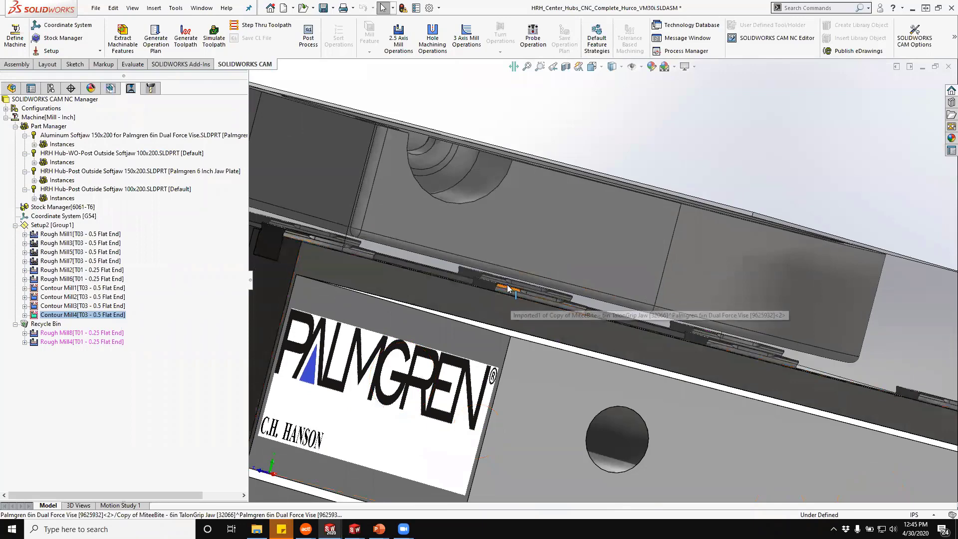
middle_click_drag(521, 302, 602, 266)
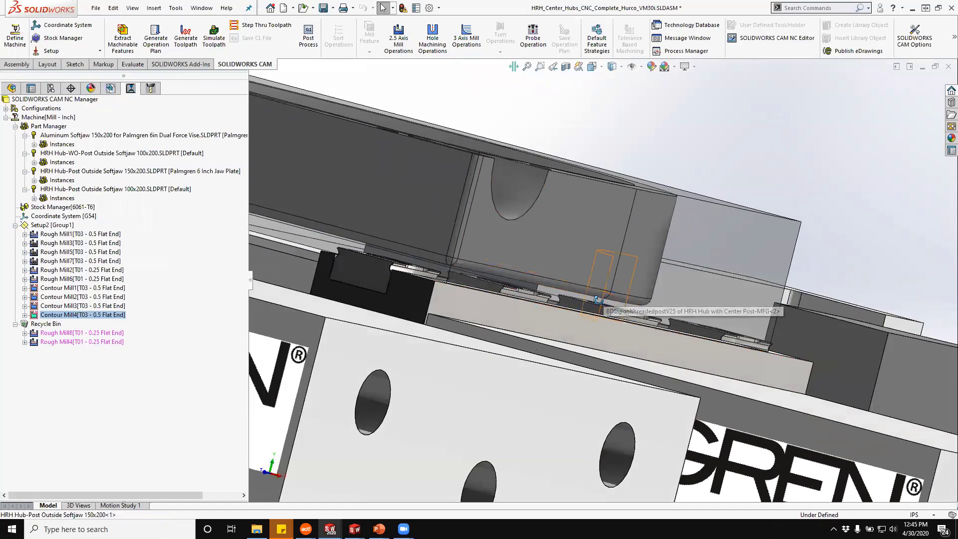
middle_click_drag(604, 302, 640, 263)
scroll(428, 287, "down", 2)
scroll(429, 287, "up", 2)
scroll(483, 316, "up", 4)
scroll(640, 263, "up", 2)
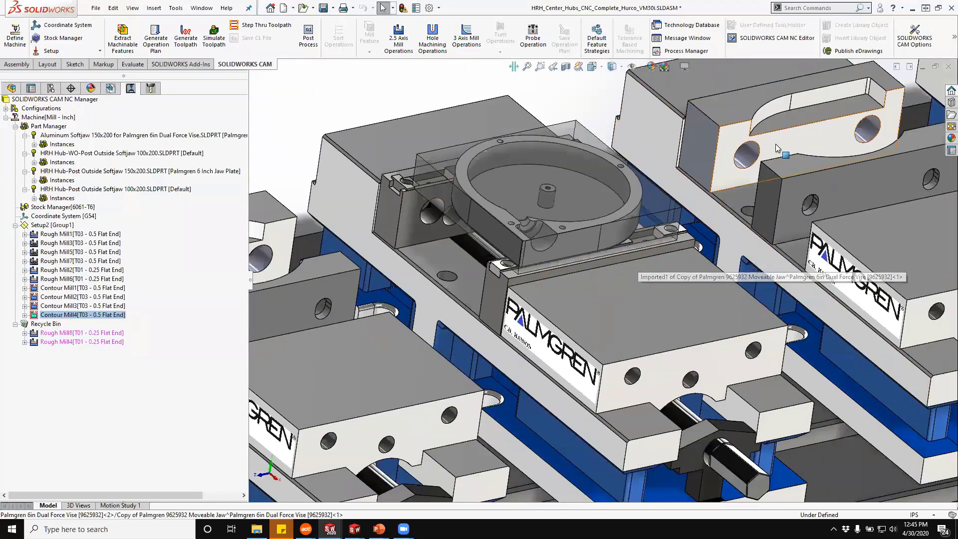
Examine the third vise's soft jaws, their machined cavity and cap screws, and the overall four-vise layout.
middle_click_drag(775, 144, 706, 185)
scroll(740, 156, "down", 8)
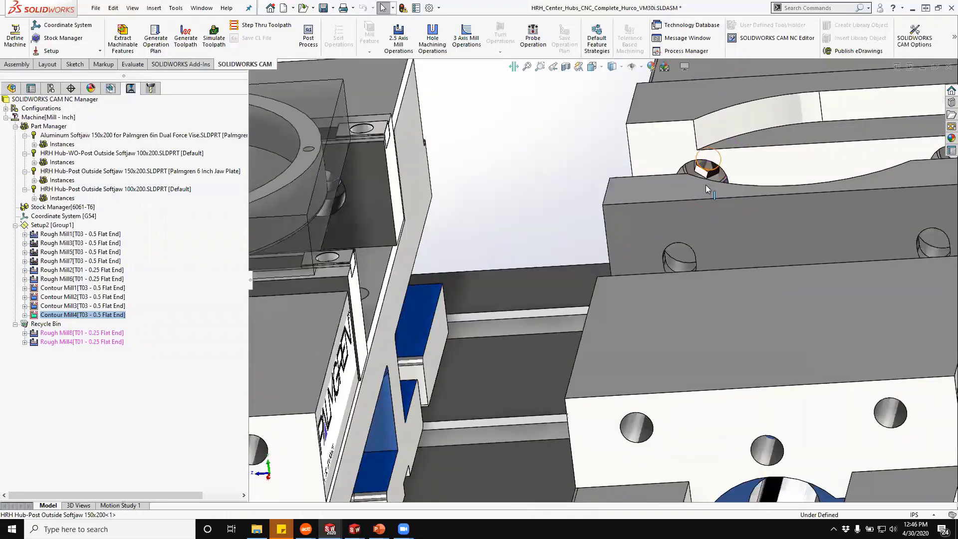
scroll(708, 188, "down", 3)
scroll(716, 197, "up", 3)
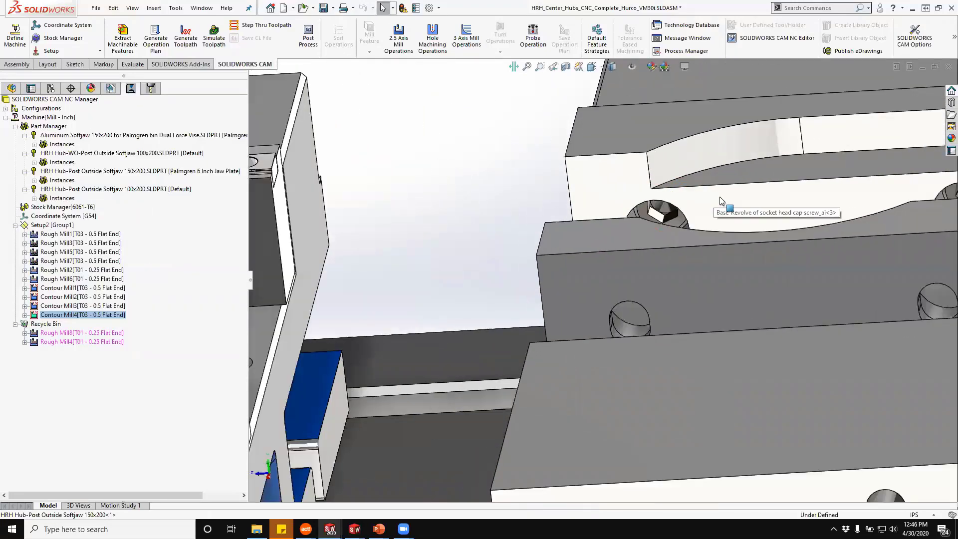
scroll(744, 224, "up", 3)
middle_click_drag(743, 224, 722, 266)
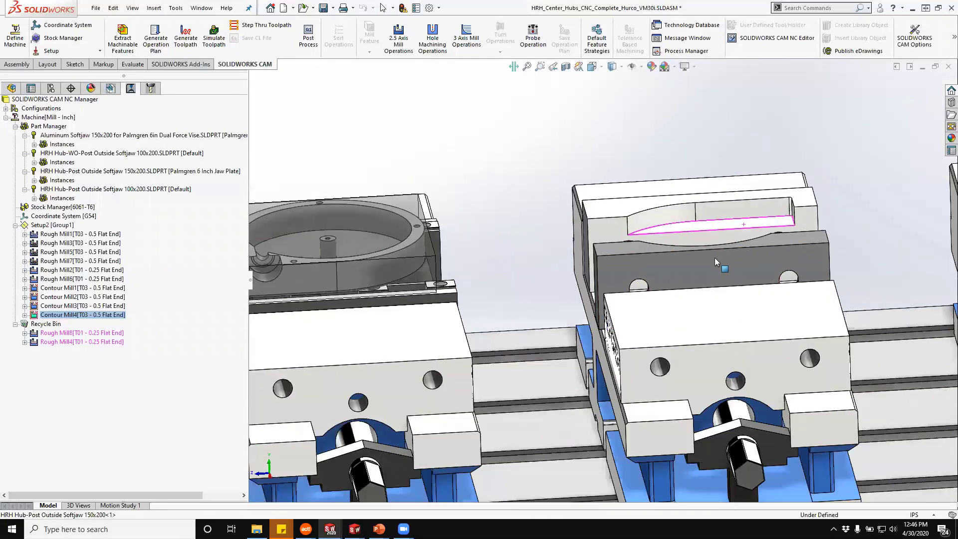
scroll(599, 313, "up", 1)
scroll(598, 312, "up", 2)
scroll(599, 315, "up", 1)
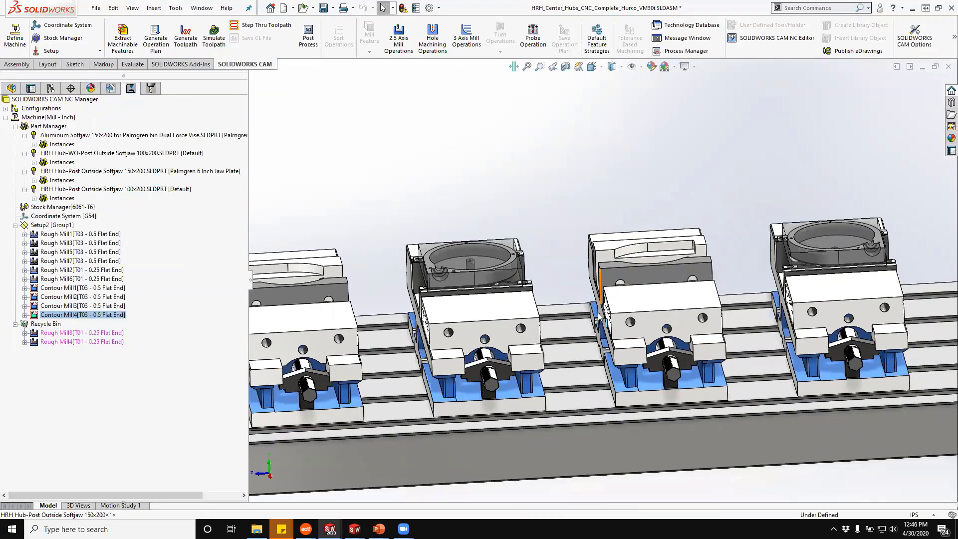
middle_click_drag(495, 204, 466, 249)
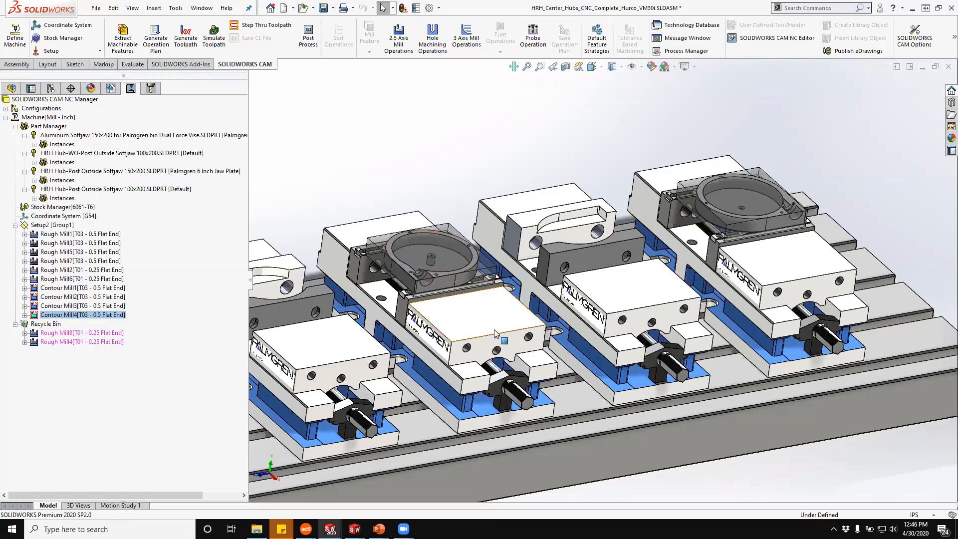
scroll(489, 330, "up", 1)
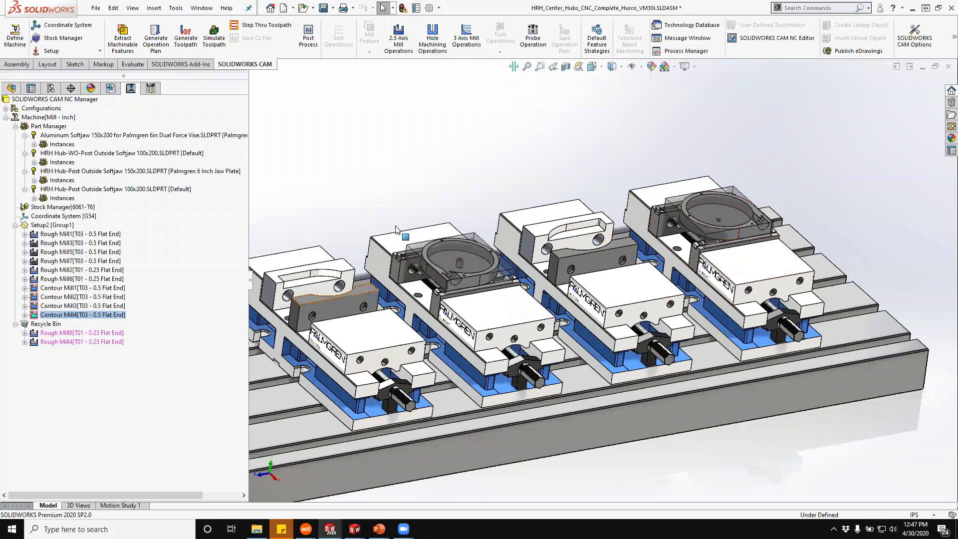
Switch to the Portal Plate - PN 700-31-7423 - Rev A - No CAM assembly and view the plate in its vise.
left_click(201, 9)
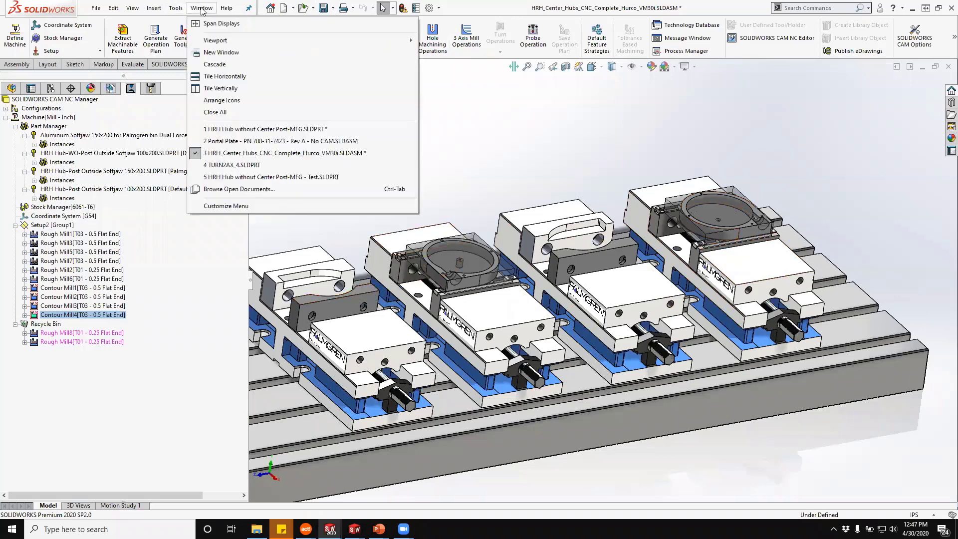
left_click(280, 141)
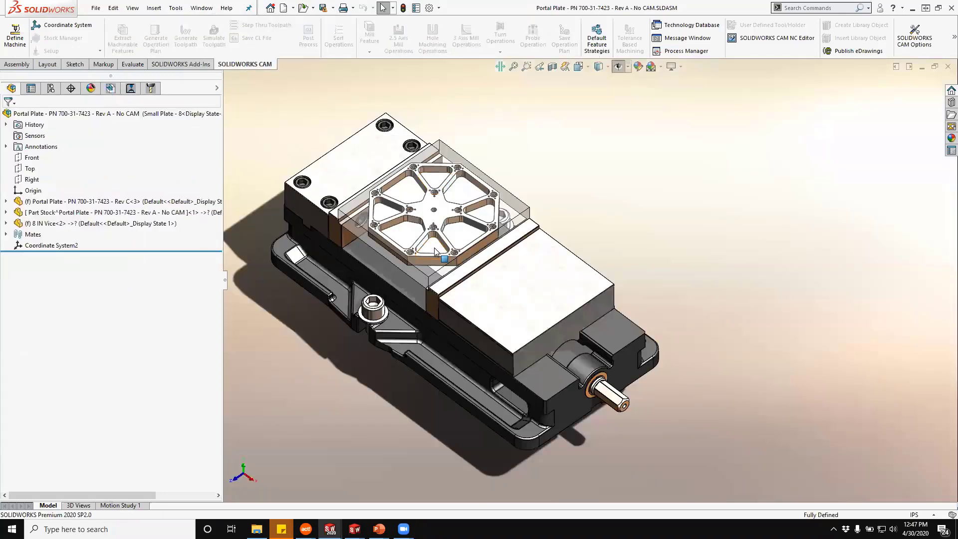
middle_click_drag(362, 272, 371, 250)
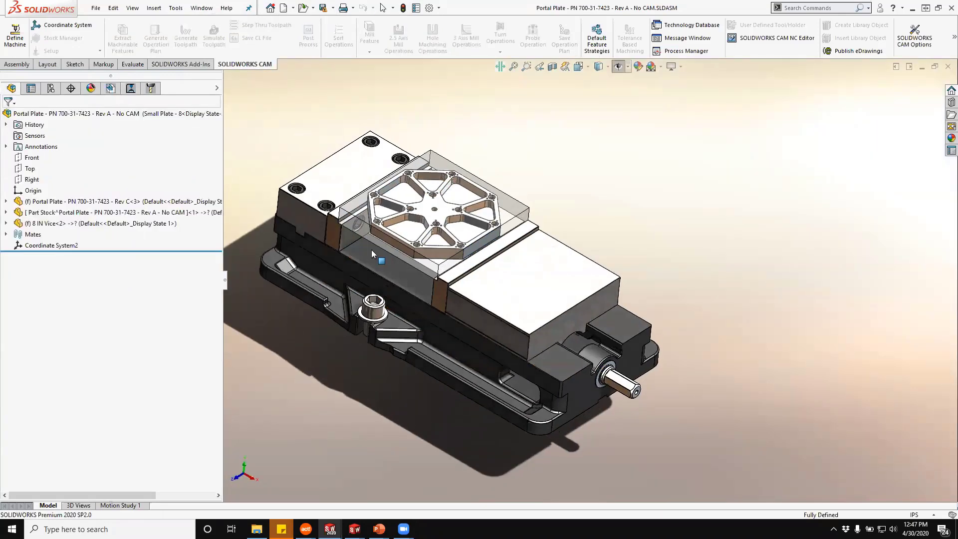
scroll(357, 245, "down", 3)
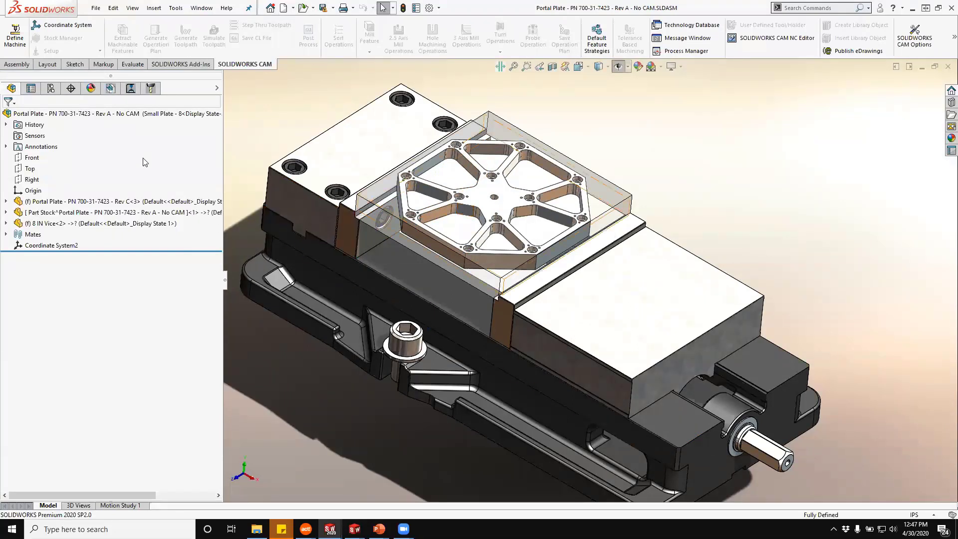
Add the octagonal Portal Plate - PN 700-31-7423 - Rev C part to the CAM Part Manager as the part to machine.
left_click(110, 88)
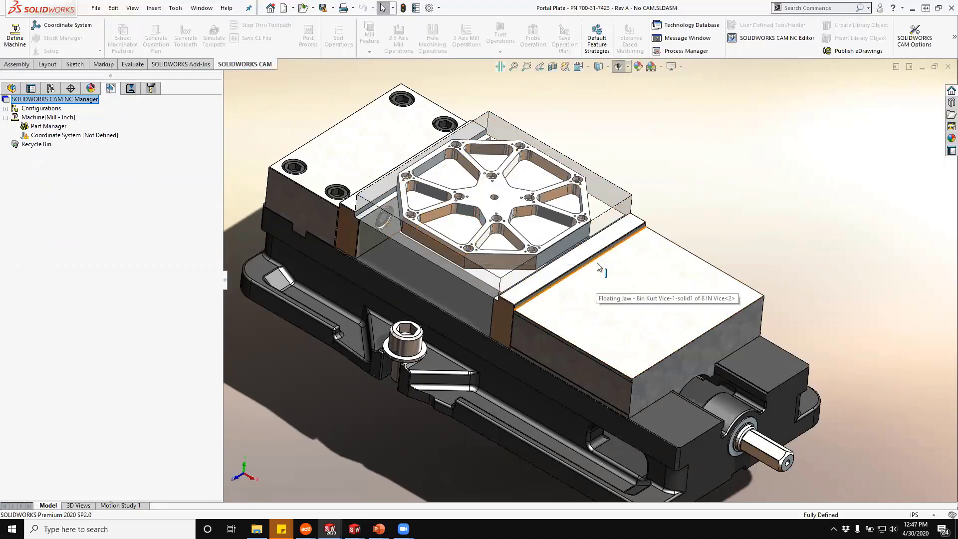
right_click(61, 127)
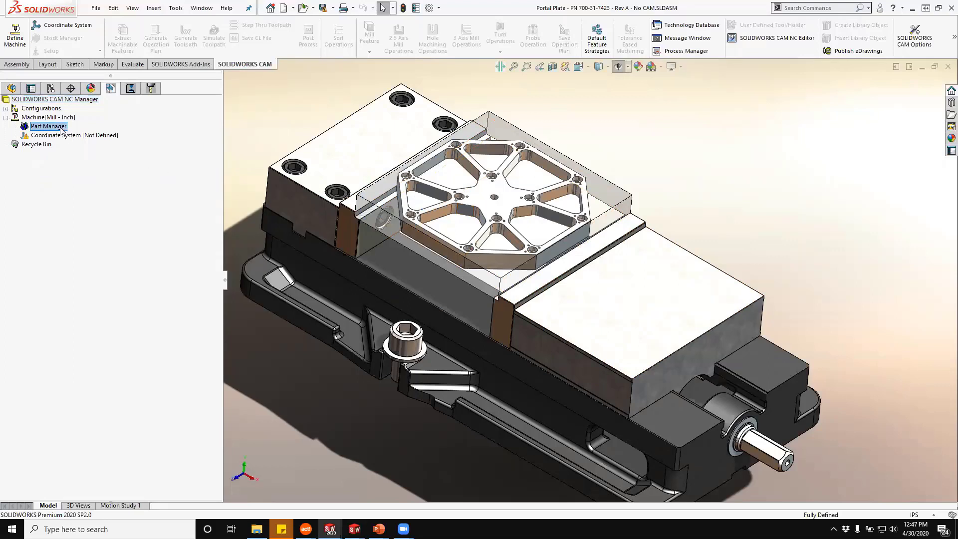
left_click(93, 134)
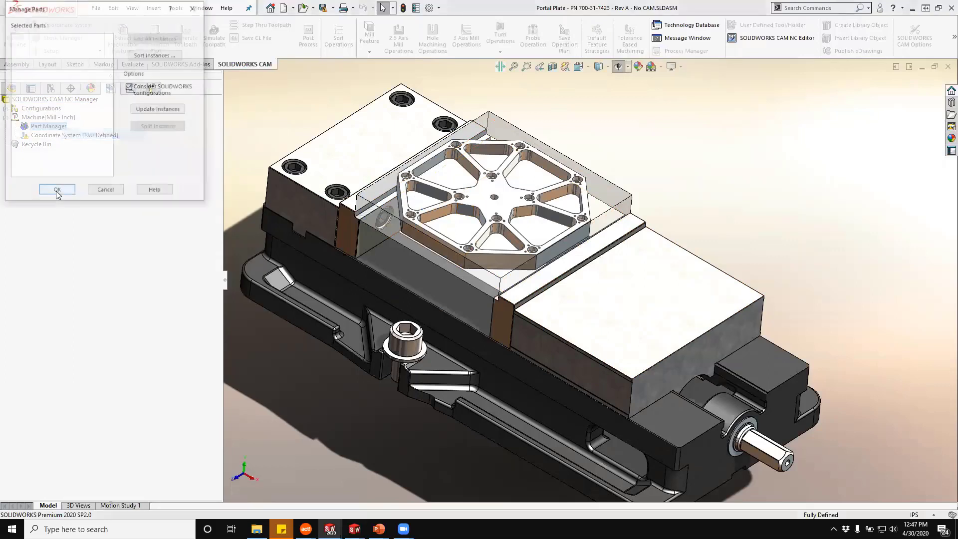
left_click(504, 212)
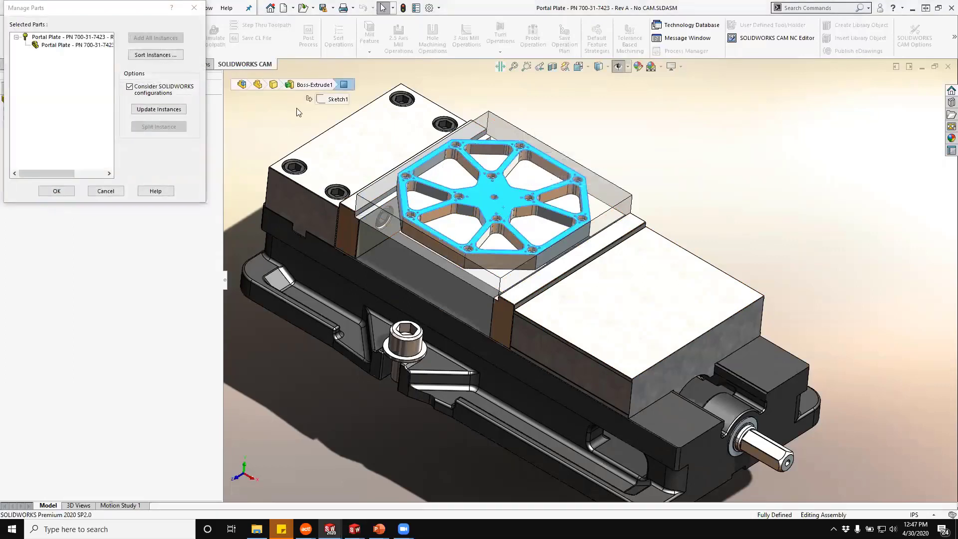
left_click(67, 193)
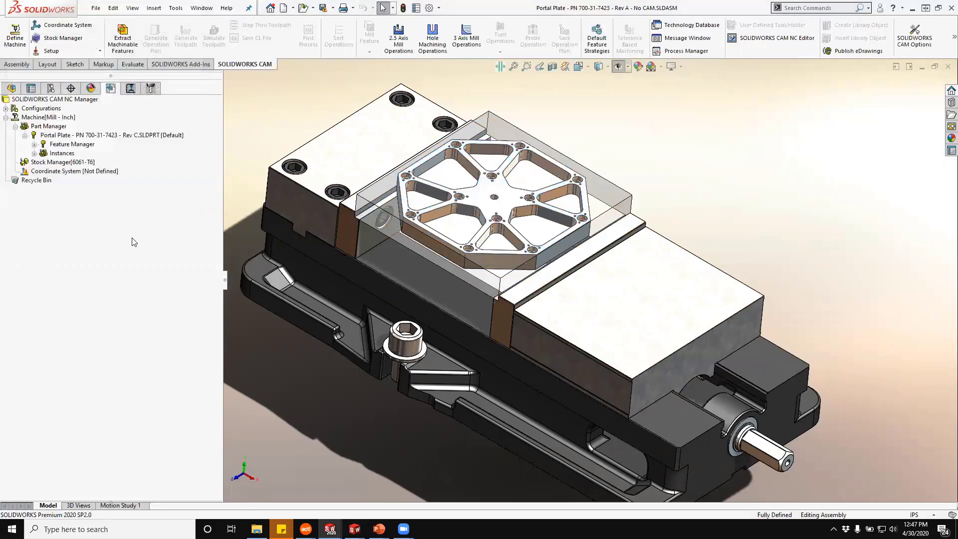
Define the stock from a solid model, using the transparent Part Stock block around the portal plate.
left_click(52, 39)
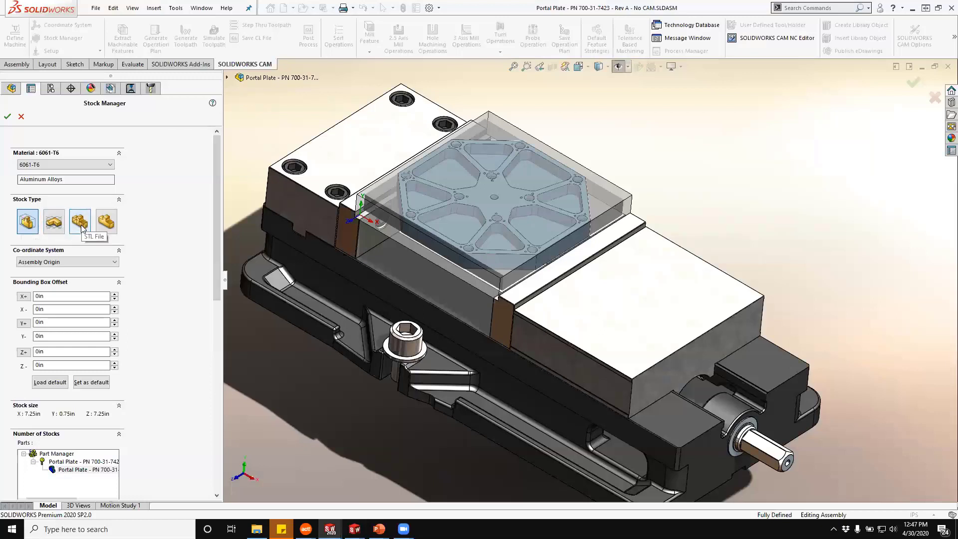
left_click(111, 224)
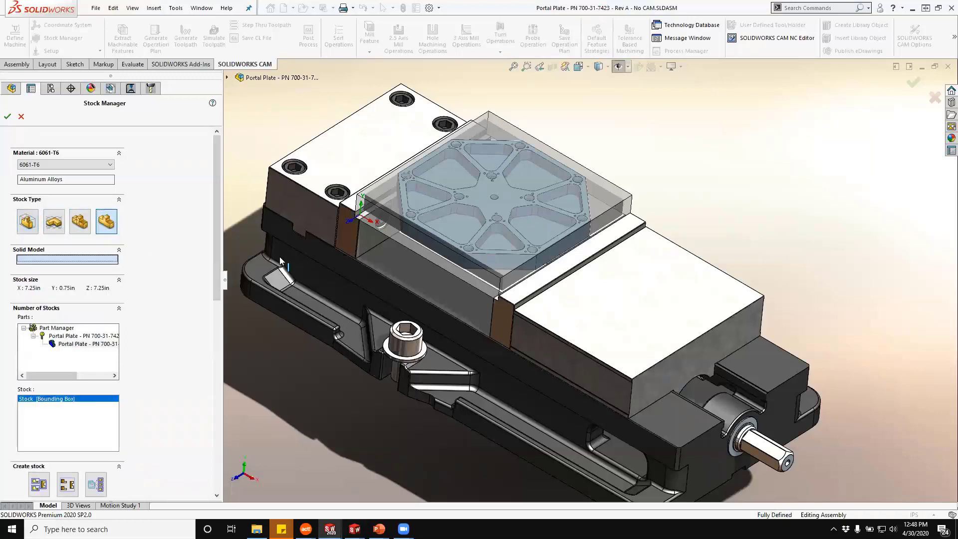
left_click(628, 209)
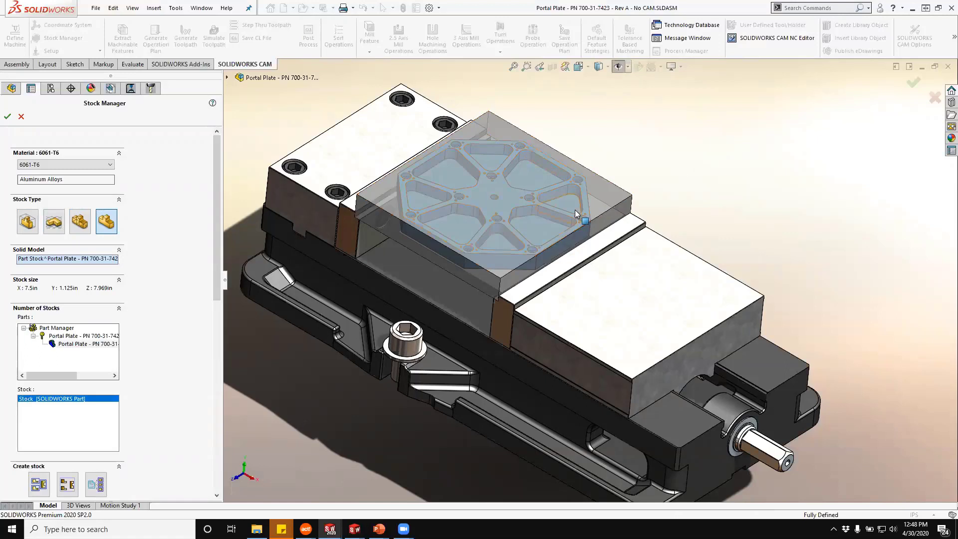
left_click(6, 116)
Select the Mill - Inch machine and make HURCO_VMX_WINMAX_ISNC_4X_1G its active post processor.
left_click(15, 38)
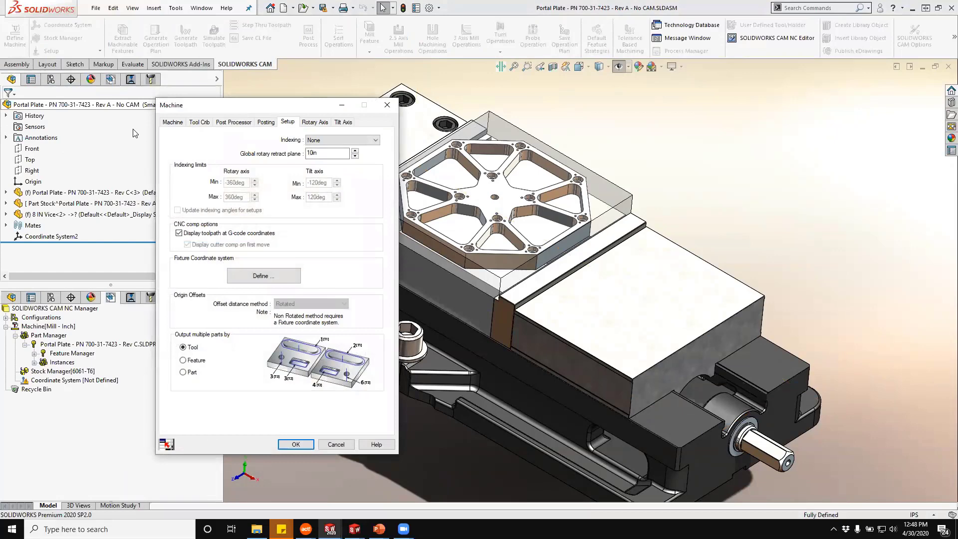
left_click(172, 122)
left_click(277, 148)
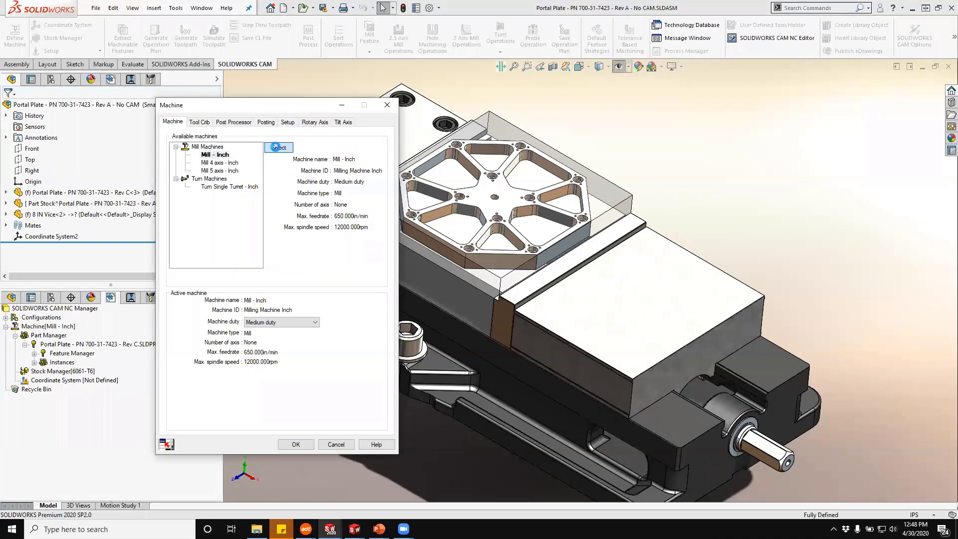
left_click(203, 122)
left_click(233, 122)
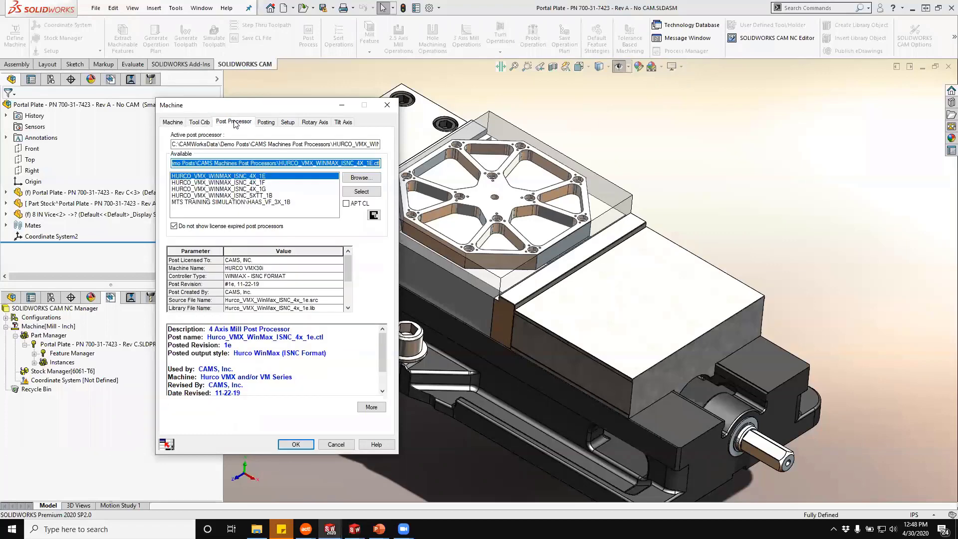
left_click(244, 195)
left_click(245, 189)
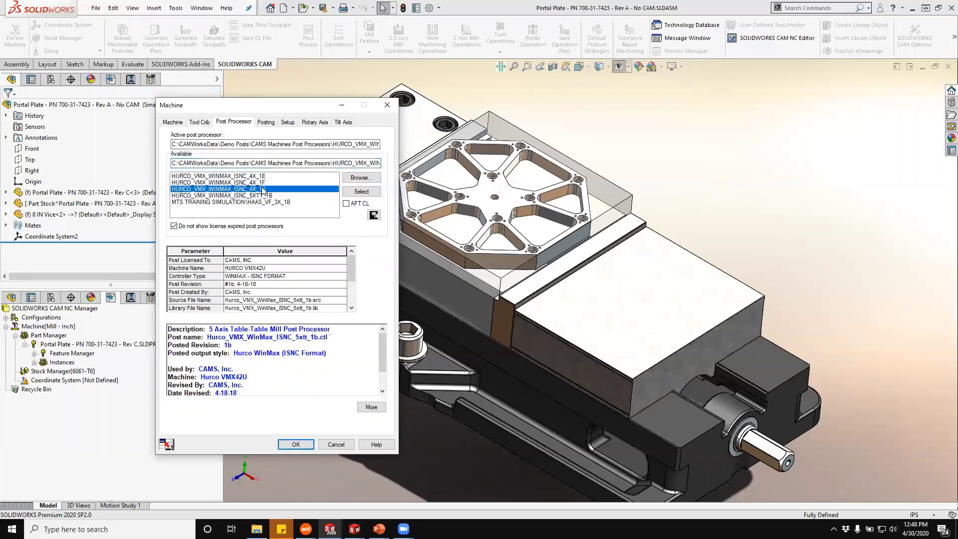
left_click(362, 193)
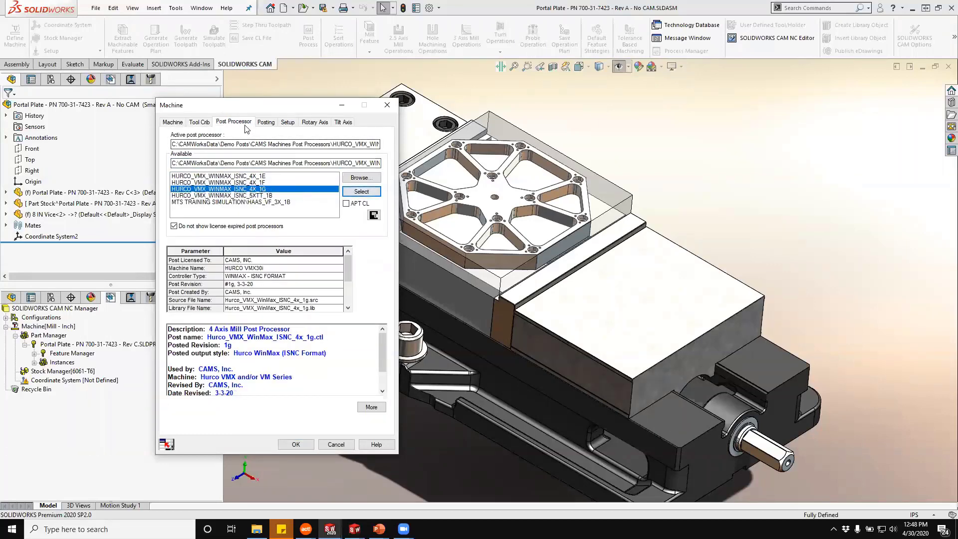
Start defining the machine's fixture coordinate system with its origin at the top-centre point of the stock bounding box.
left_click(266, 122)
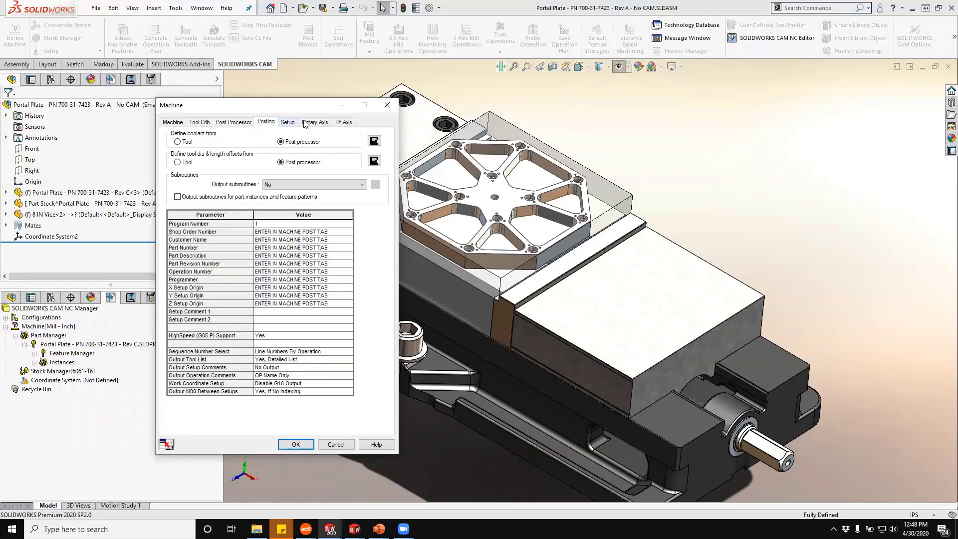
left_click(288, 122)
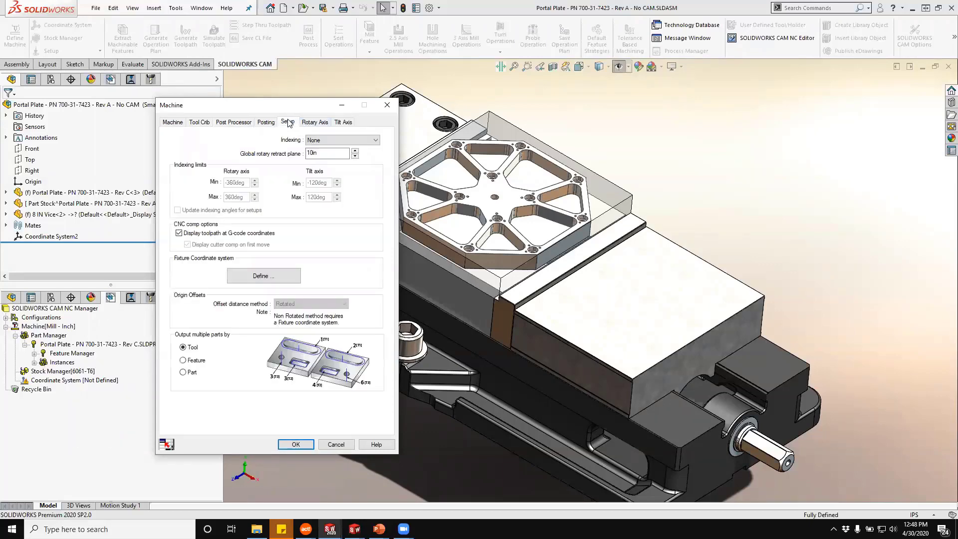
left_click(264, 275)
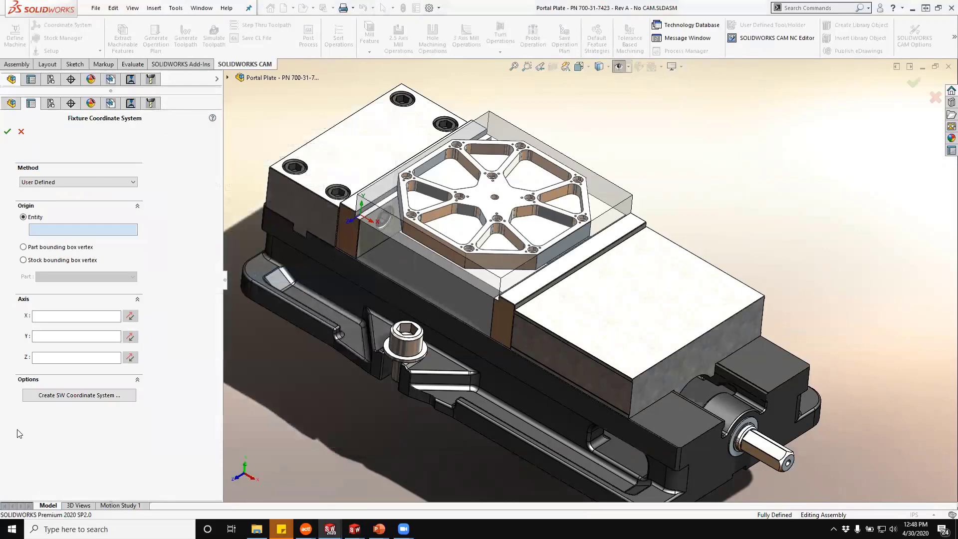
left_click(48, 261)
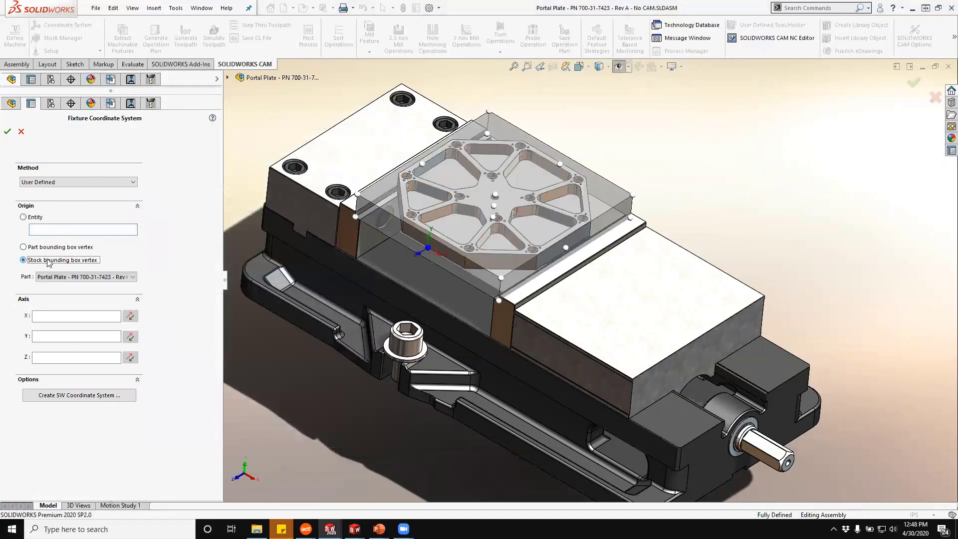
left_click(494, 196)
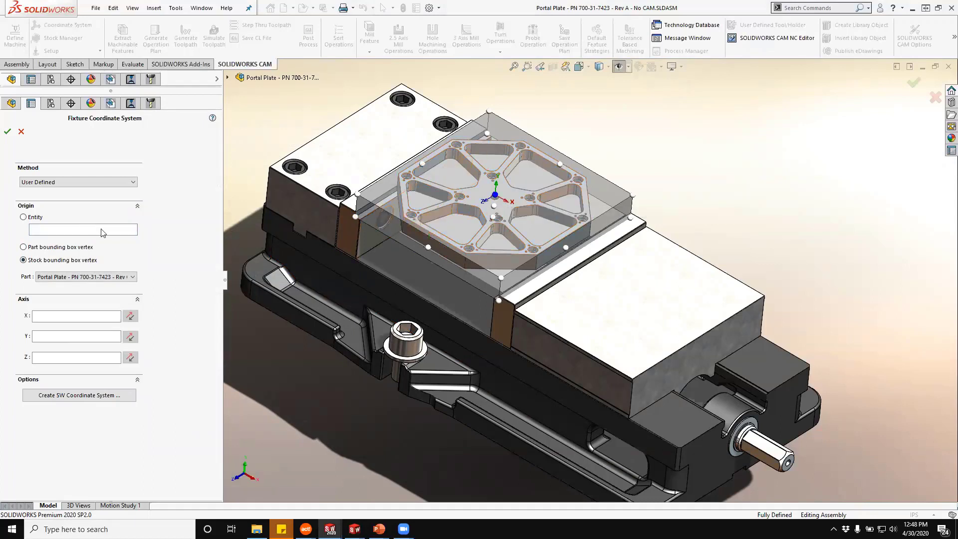
Align the fixture's X axis to the front jaw's long edge and Y to the plate's side edge, reverse both directions, and accept the machine definition.
left_click(46, 316)
left_click(589, 259)
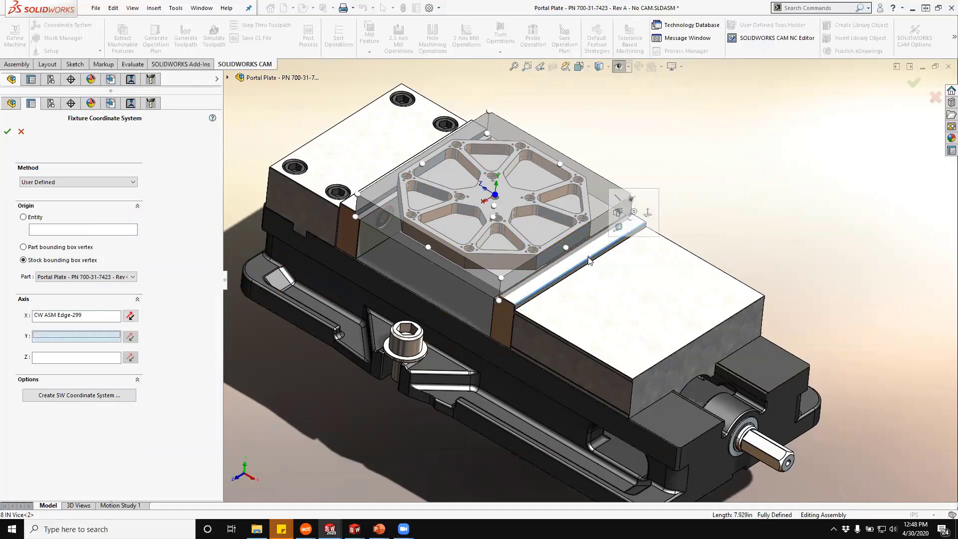
left_click(131, 316)
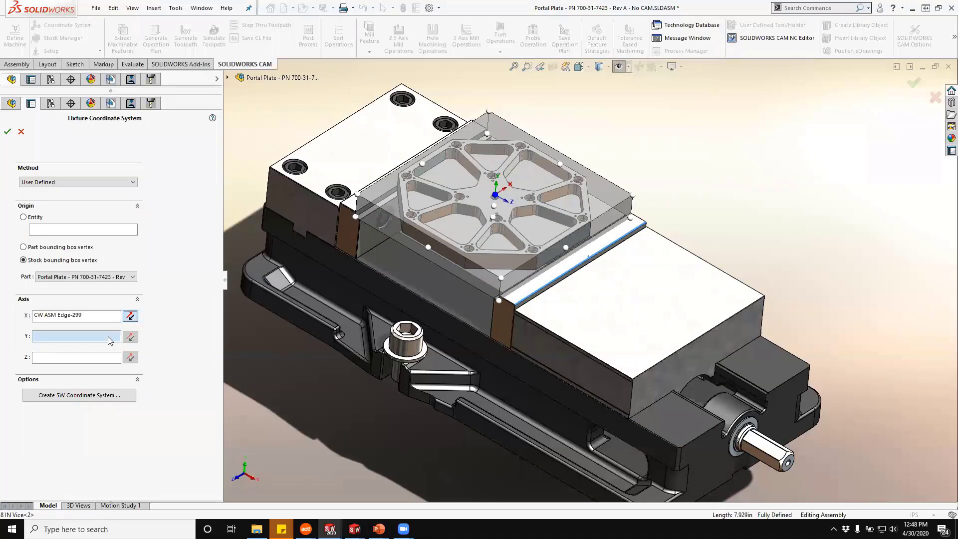
left_click(429, 235)
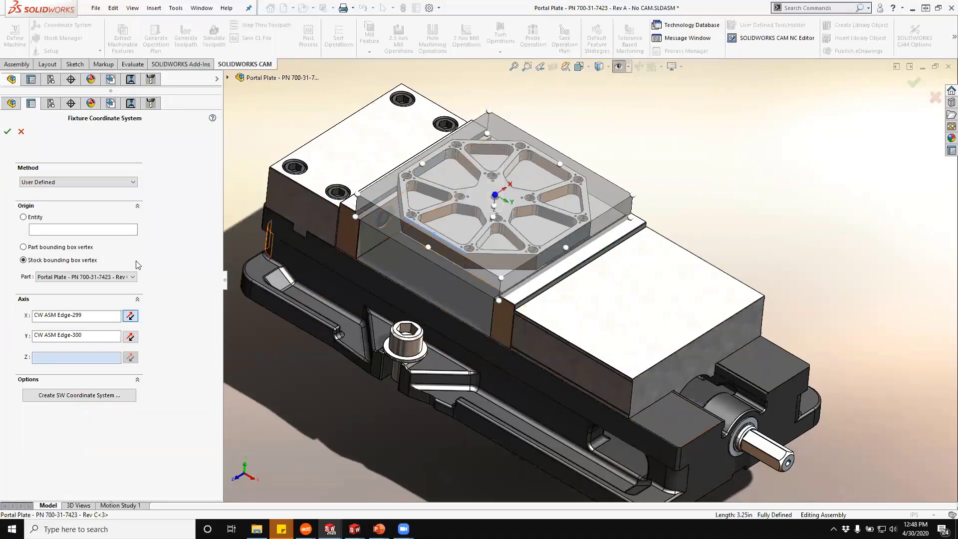
left_click(130, 337)
left_click(7, 131)
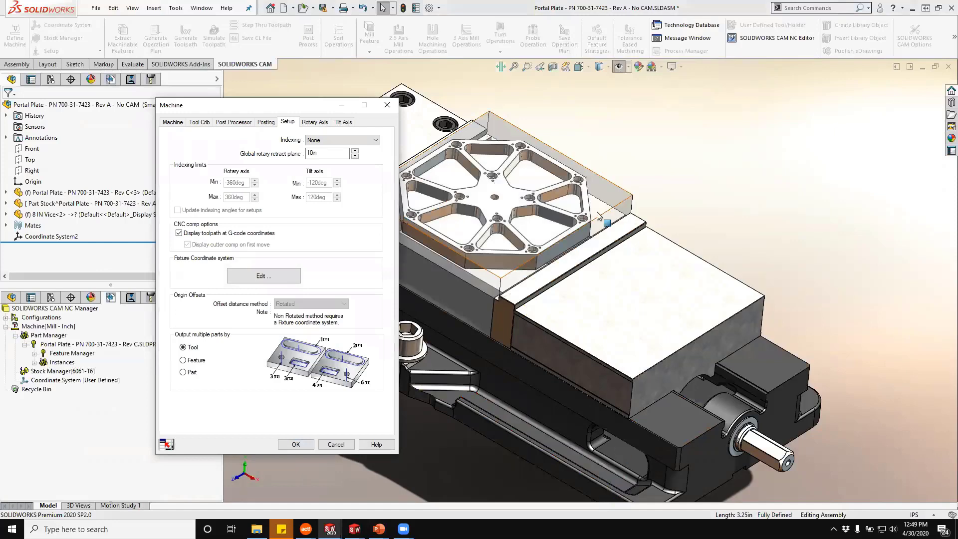
left_click(295, 445)
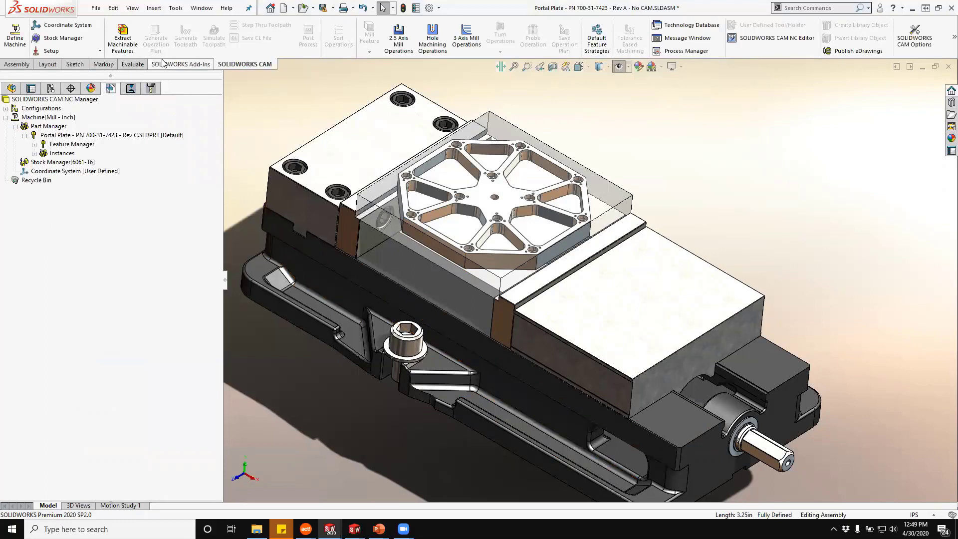
Extract the plate's machinable features and move Perimeter-Open Pocket1 to the end of Setup1.
left_click(131, 42)
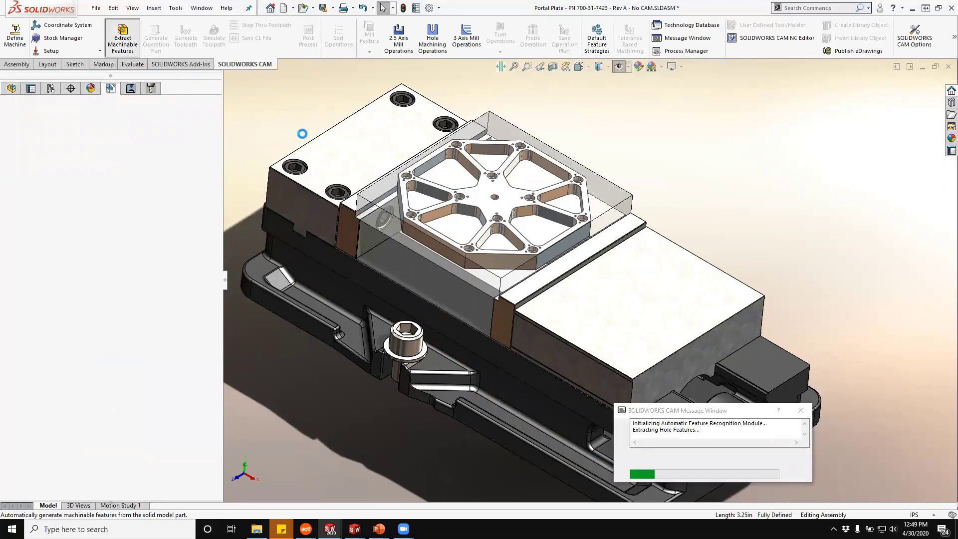
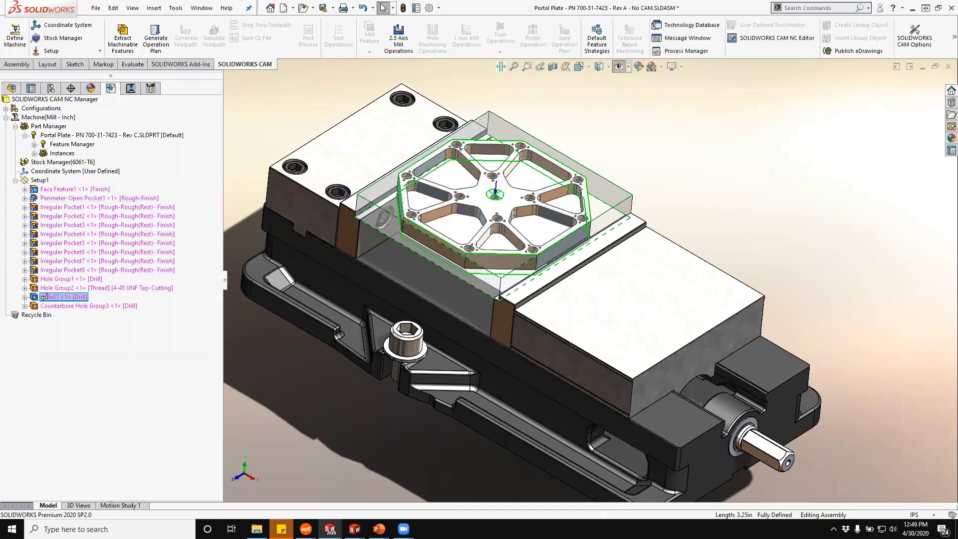
left_click(55, 306)
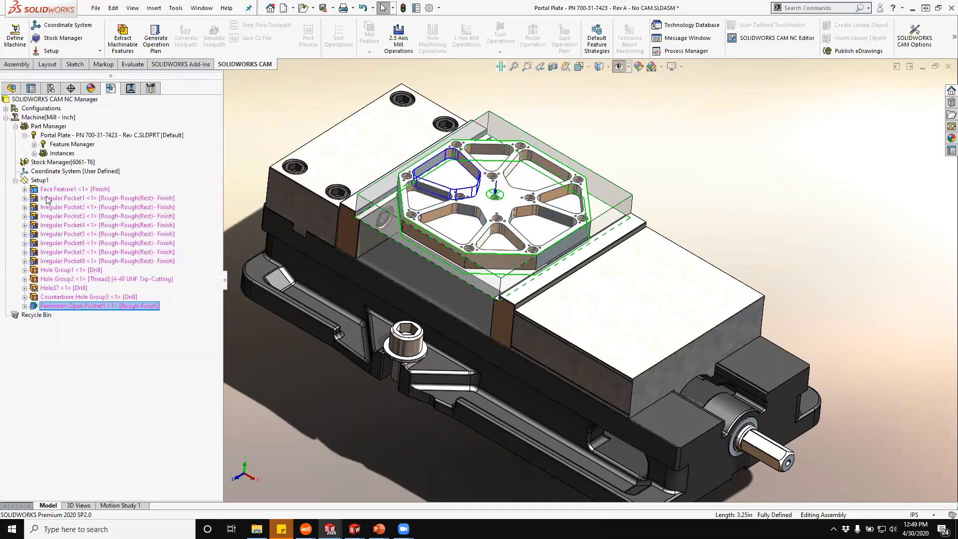
left_click(75, 280)
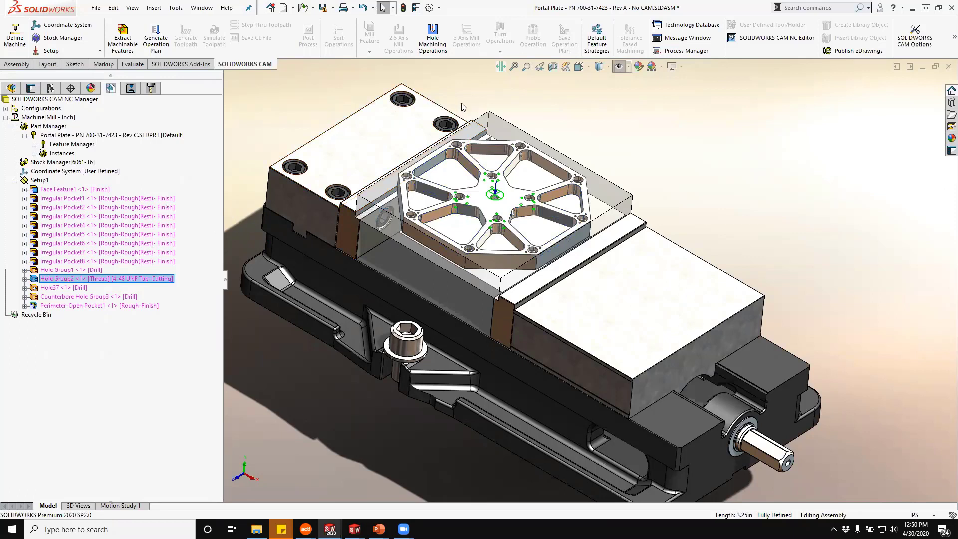
Apply the Rough(VoluMill)-Rough(Rest)-Finish default strategy to the Irregular / Wrapped Pocket features.
left_click(595, 42)
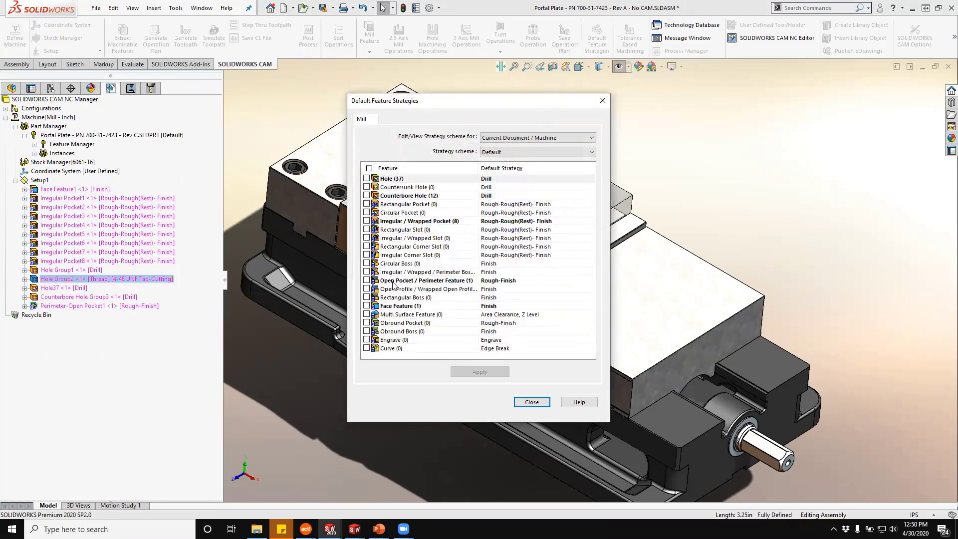
left_click(367, 221)
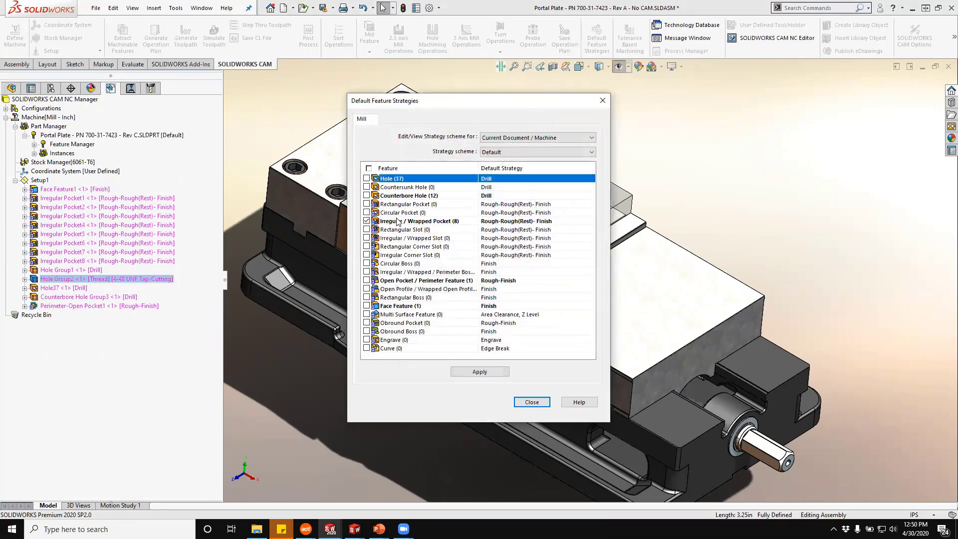
left_click(562, 221)
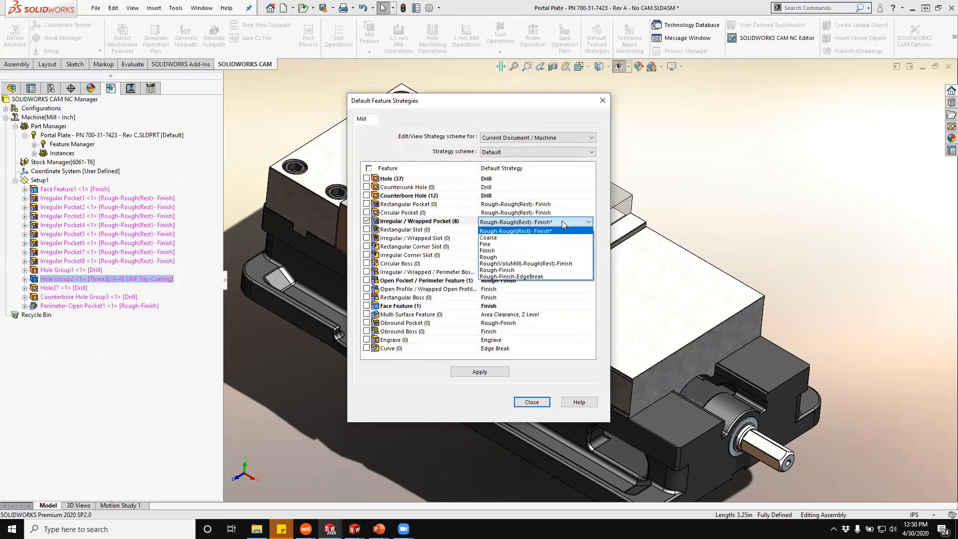
left_click(583, 264)
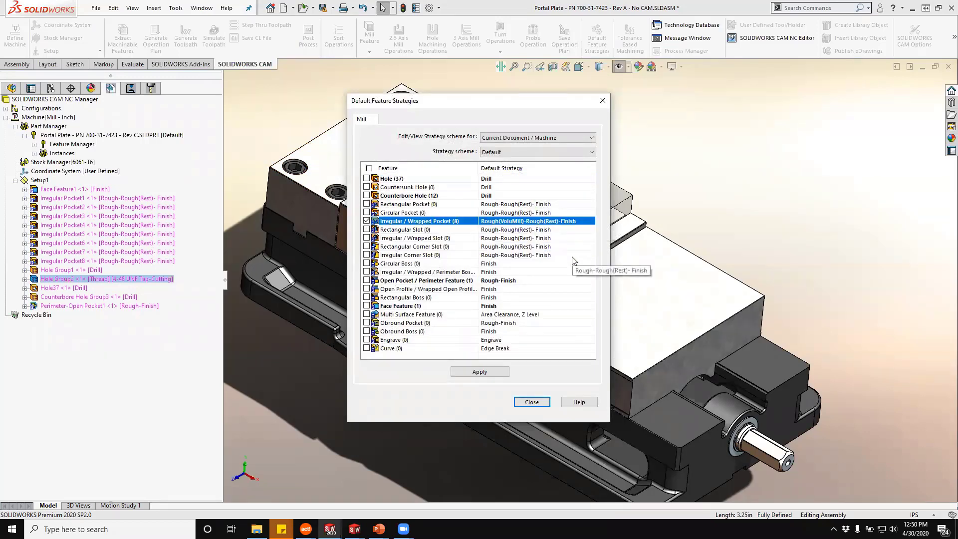
left_click(479, 372)
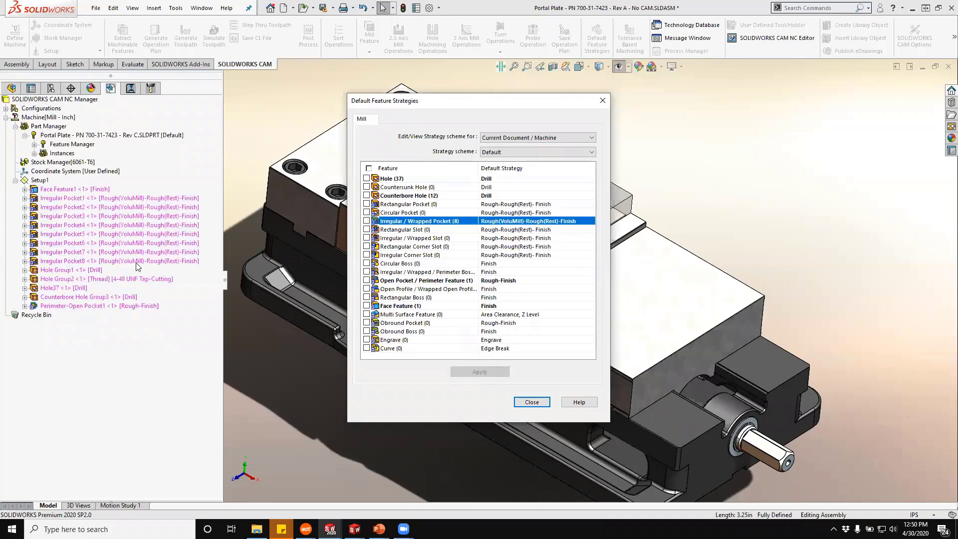
Apply the Rough(VoluMill)-Finish default strategy to the Open Pocket / Perimeter Feature and close the strategy settings.
left_click(441, 282)
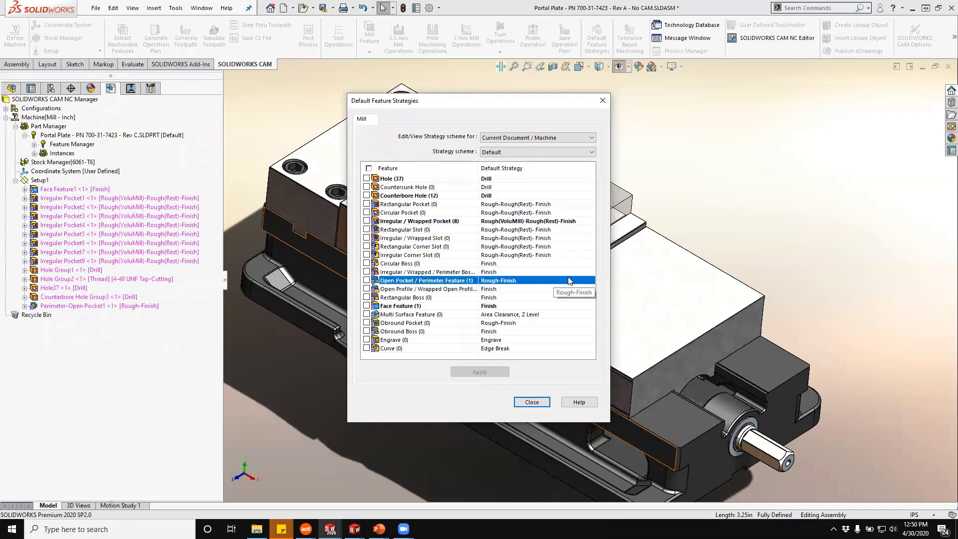
left_click(583, 281)
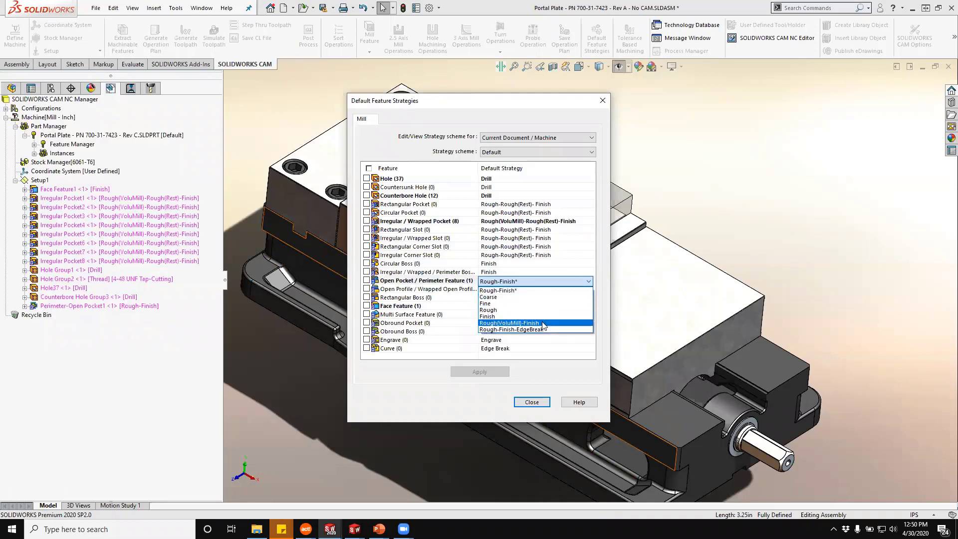
left_click(544, 325)
left_click(480, 371)
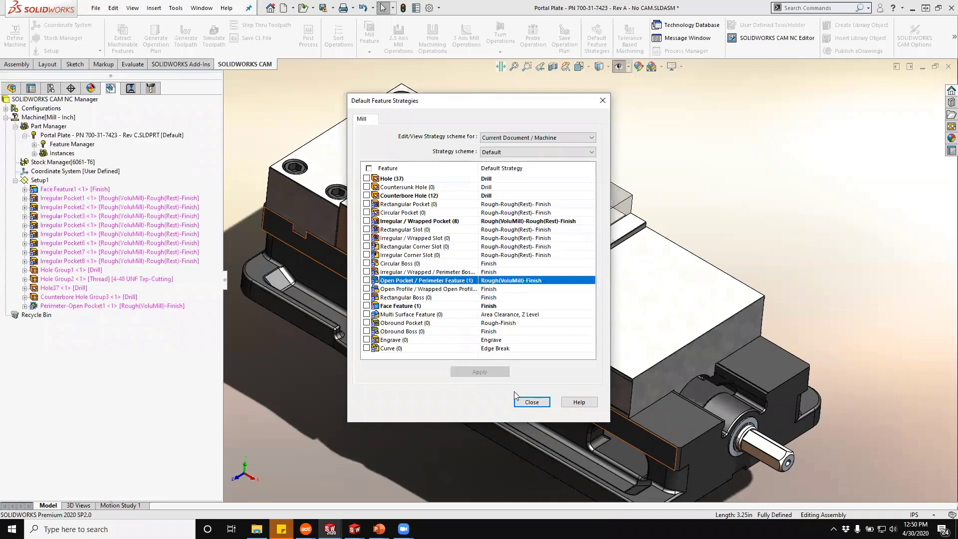
left_click(532, 402)
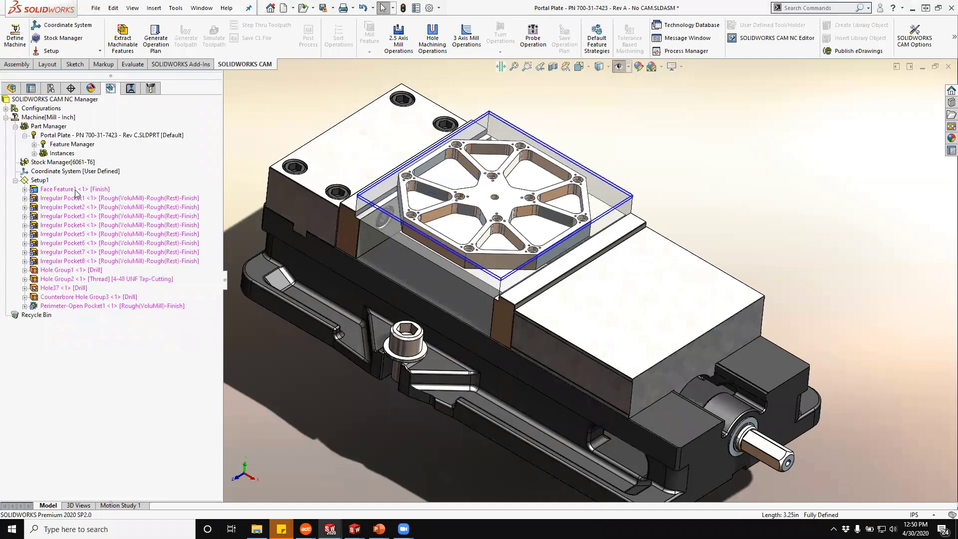
Generate the operation plan and toolpaths for Setup1, and preview the perimeter roughing toolpath near the end of the operation list.
left_click(130, 88)
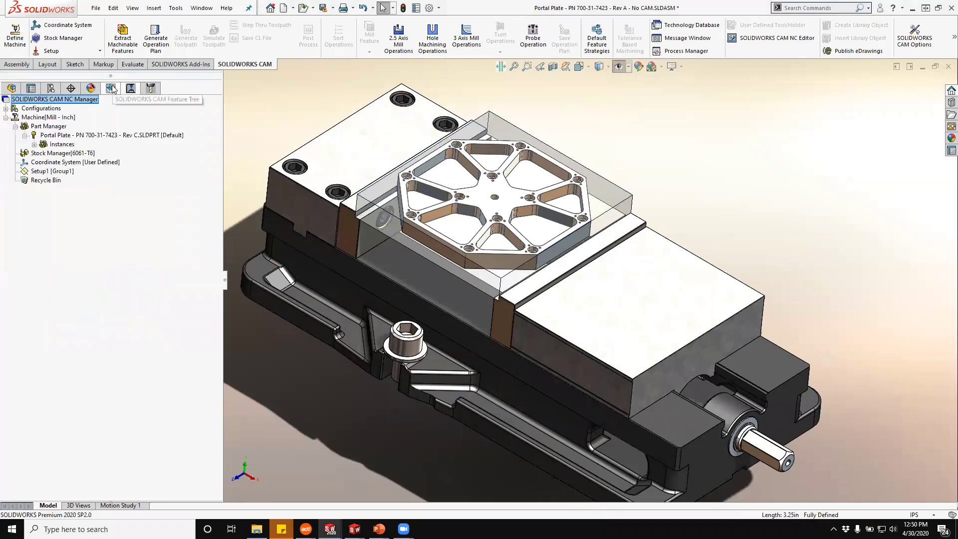
left_click(112, 89)
left_click(157, 34)
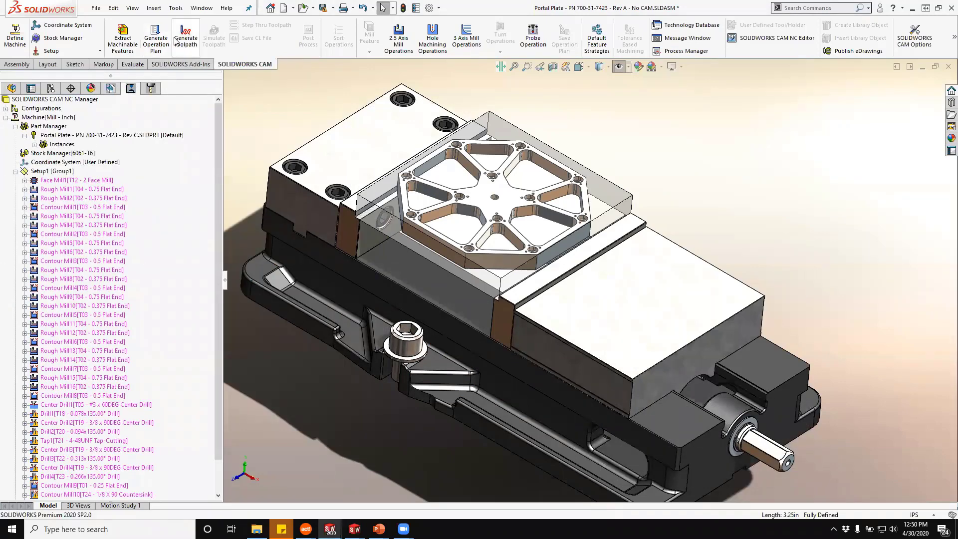
left_click(185, 38)
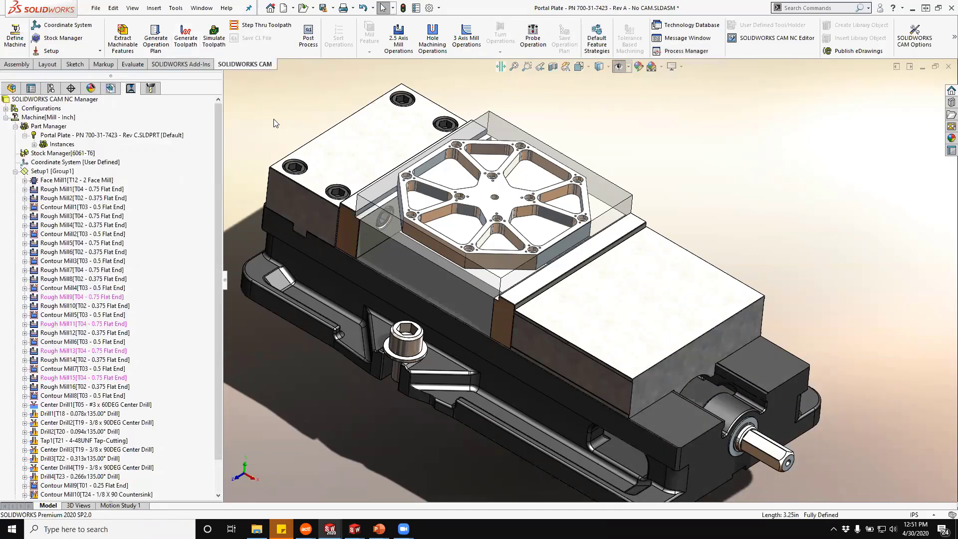
left_click_drag(218, 211, 222, 306)
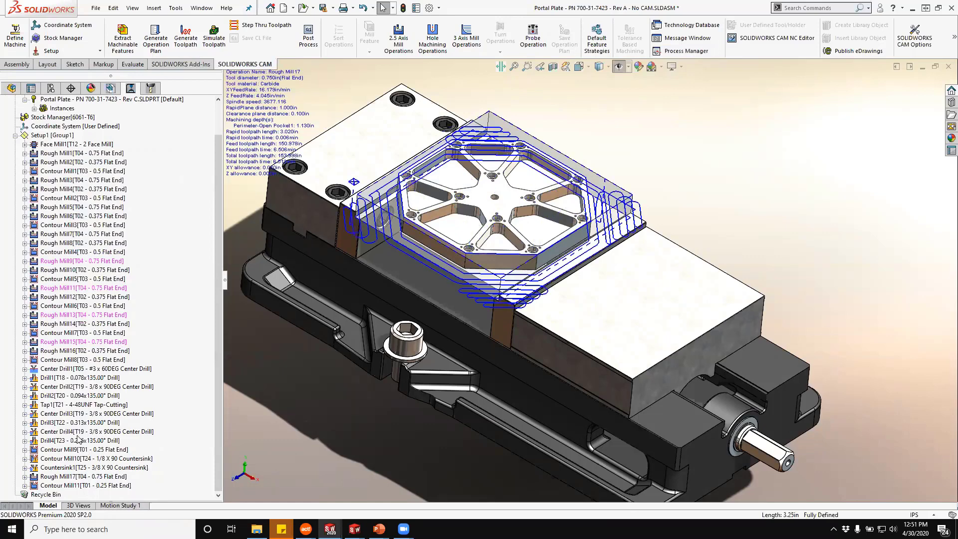
Edit Setup1's definition and assign a Work Coordinate offset starting at 54 with an increment of 1.
right_click(64, 135)
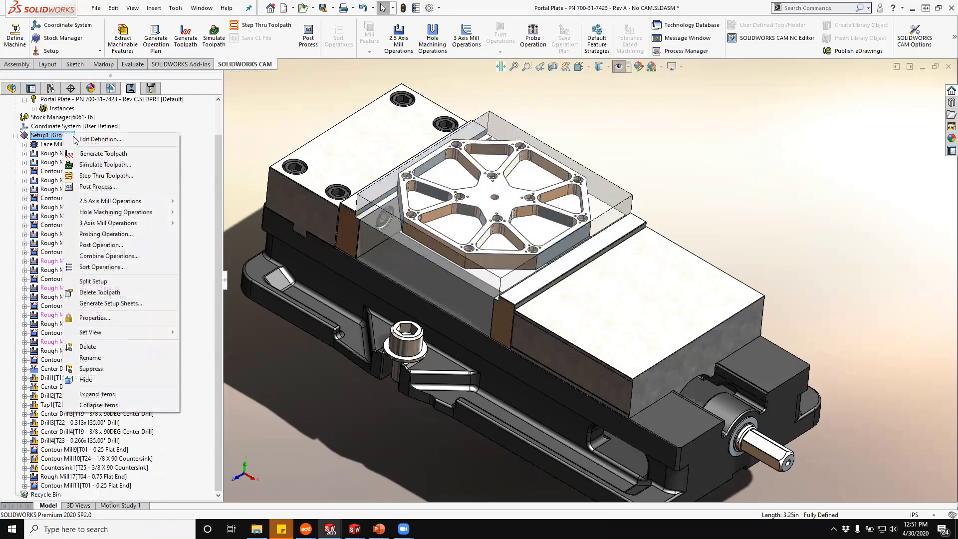
left_click(85, 144)
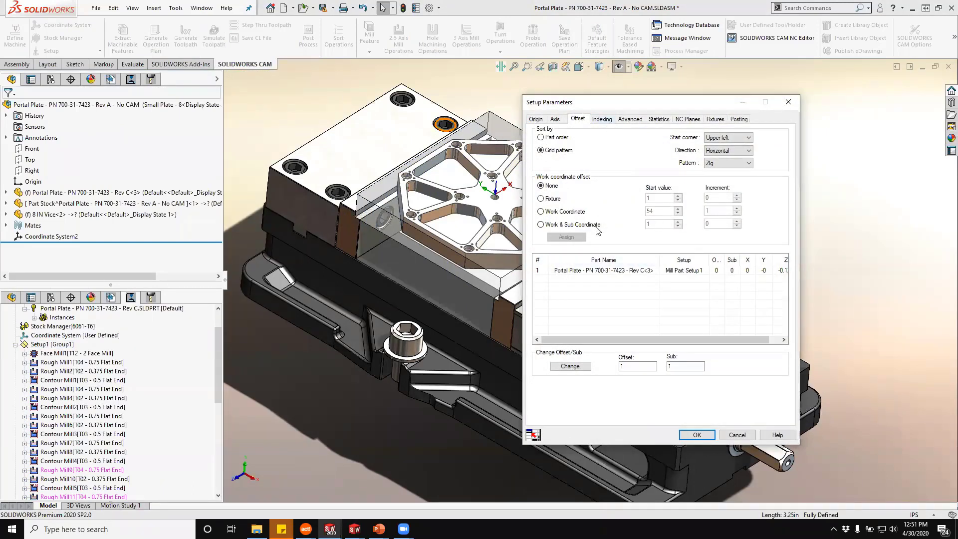
left_click(577, 215)
left_click(566, 237)
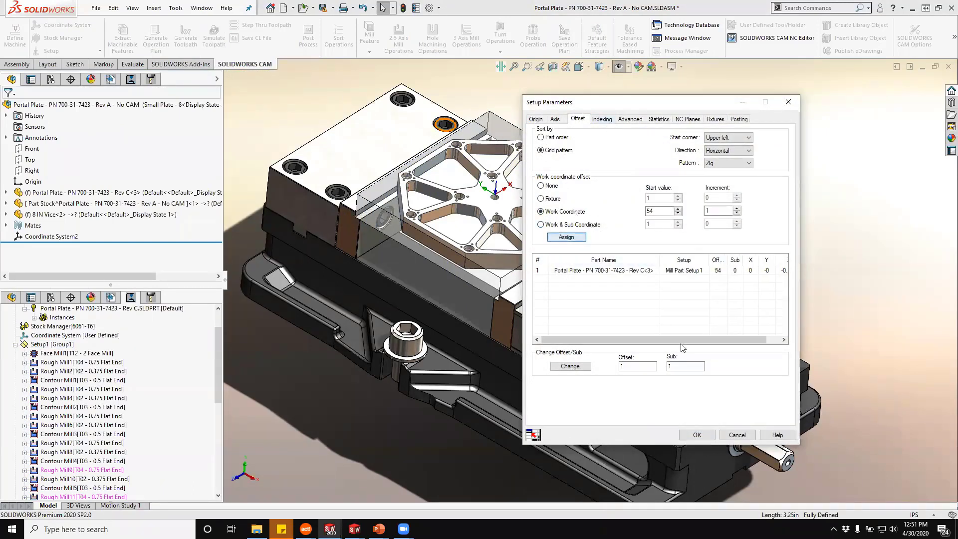
Add the 8 IN Vice to Setup1's fixtures by picking its fixed jaw, and accept the setup parameters.
left_click(718, 120)
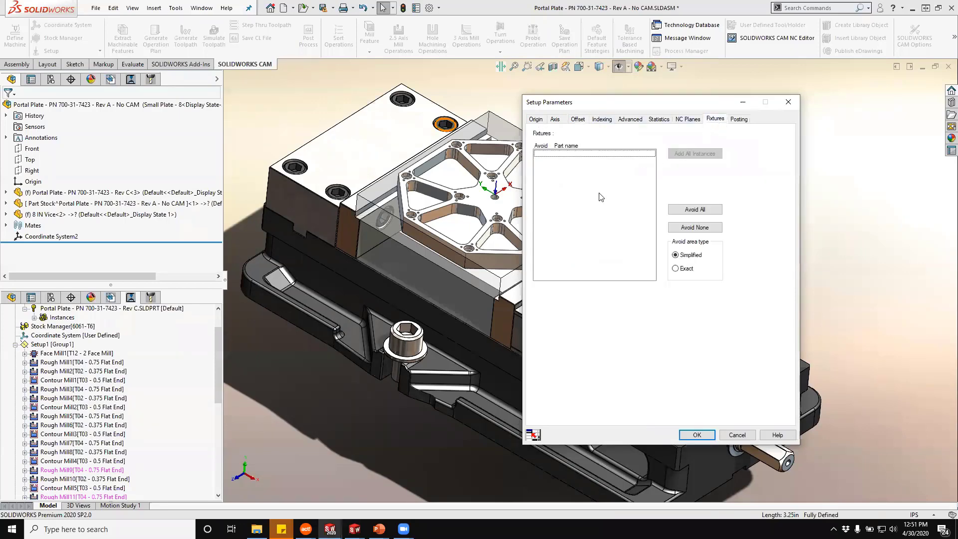
left_click(373, 161)
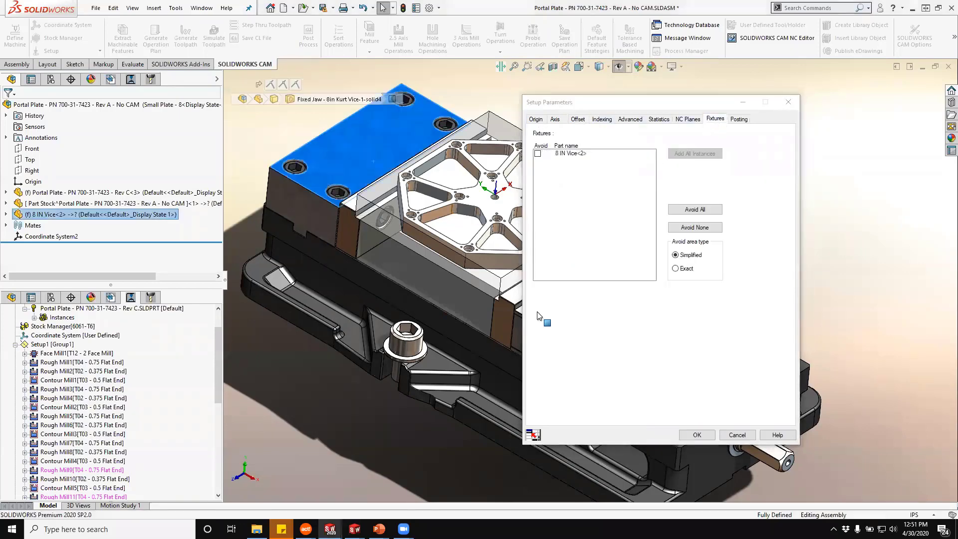
left_click(698, 435)
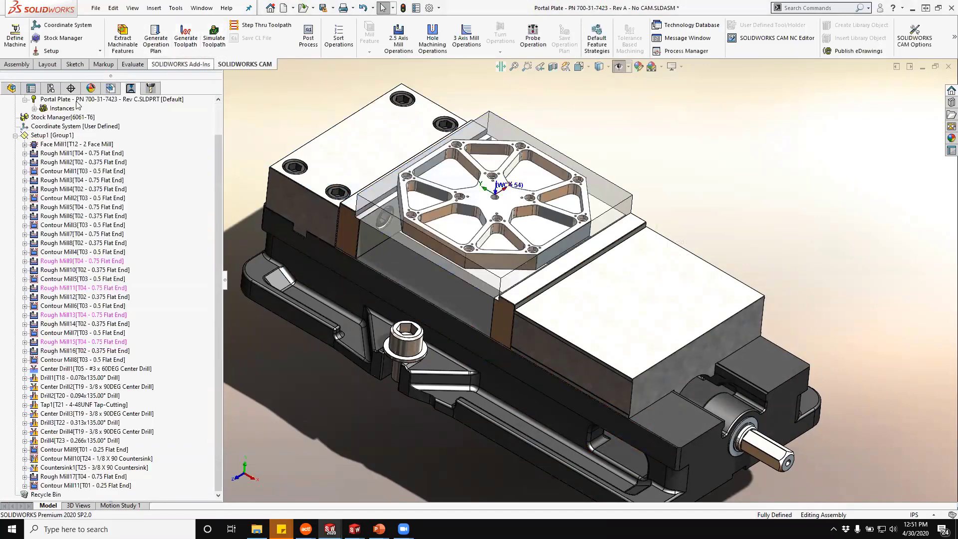
Sort Setup1's operations by operation type with Countersink placed ahead of Drill, and then by tool.
left_click(52, 137)
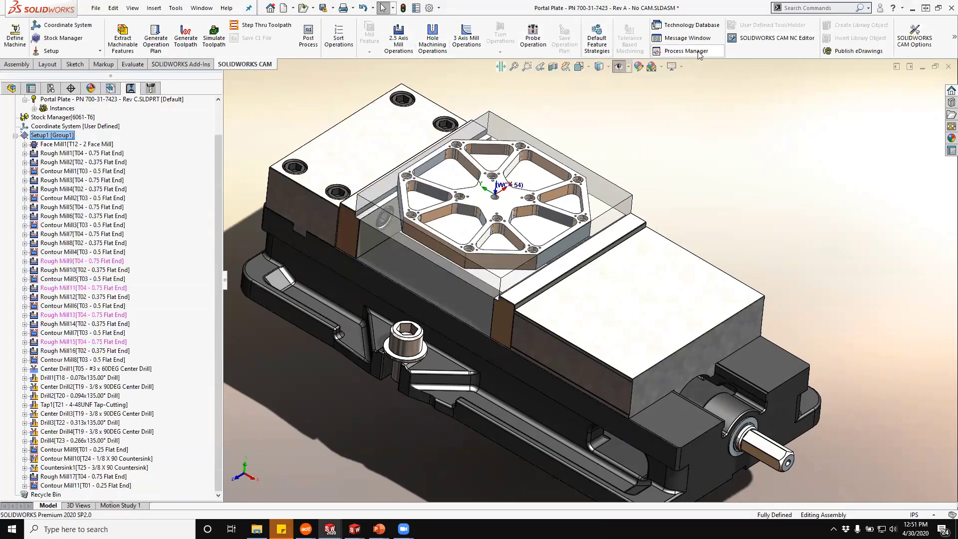
left_click(339, 38)
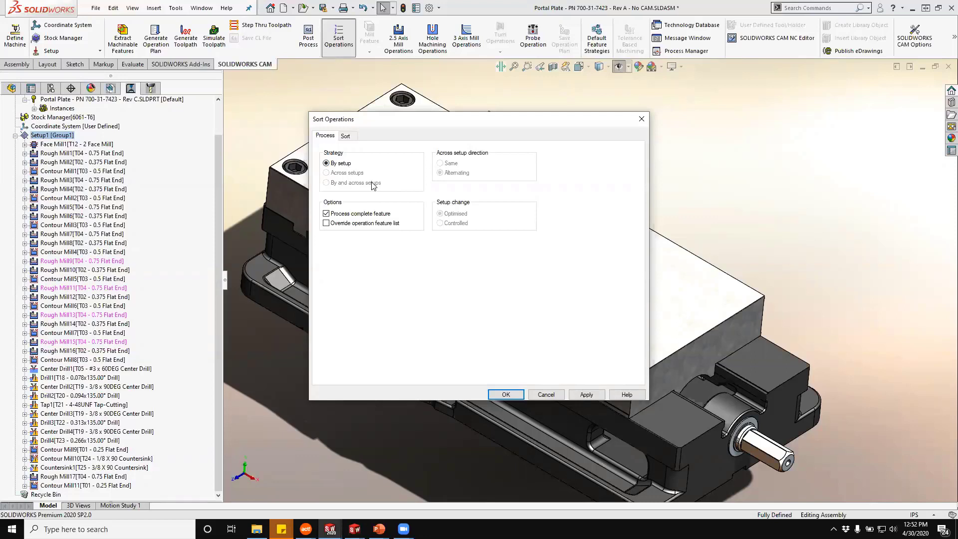
left_click(347, 137)
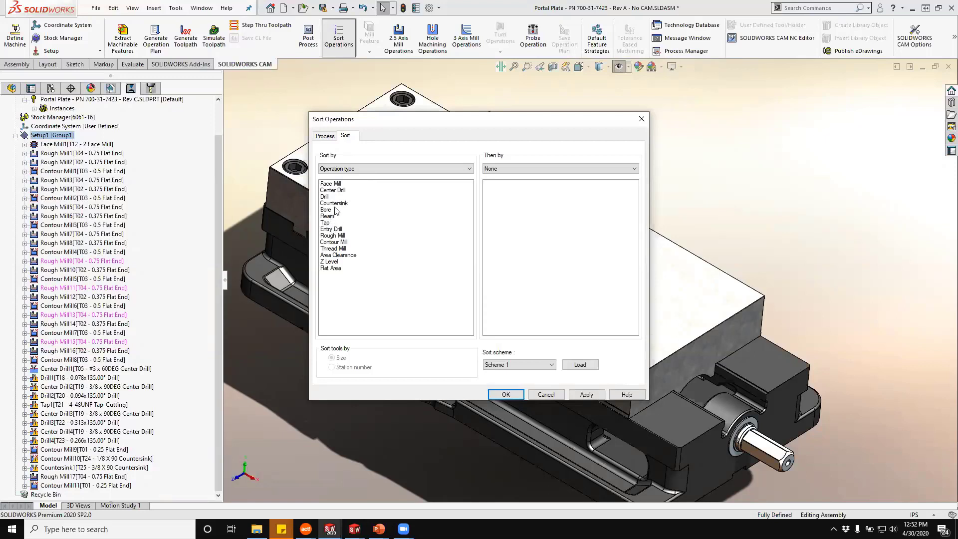
left_click_drag(337, 204, 347, 195)
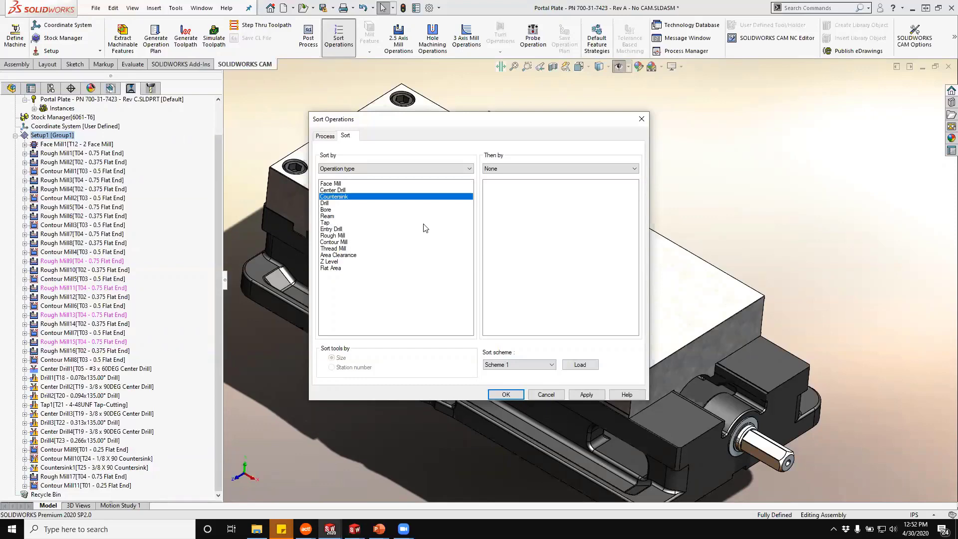
left_click(564, 176)
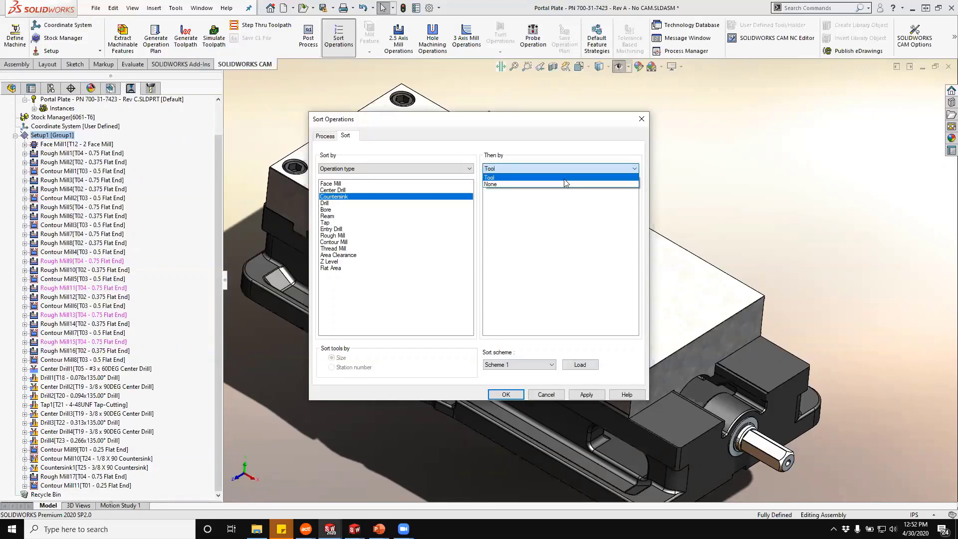
left_click(564, 180)
left_click(582, 395)
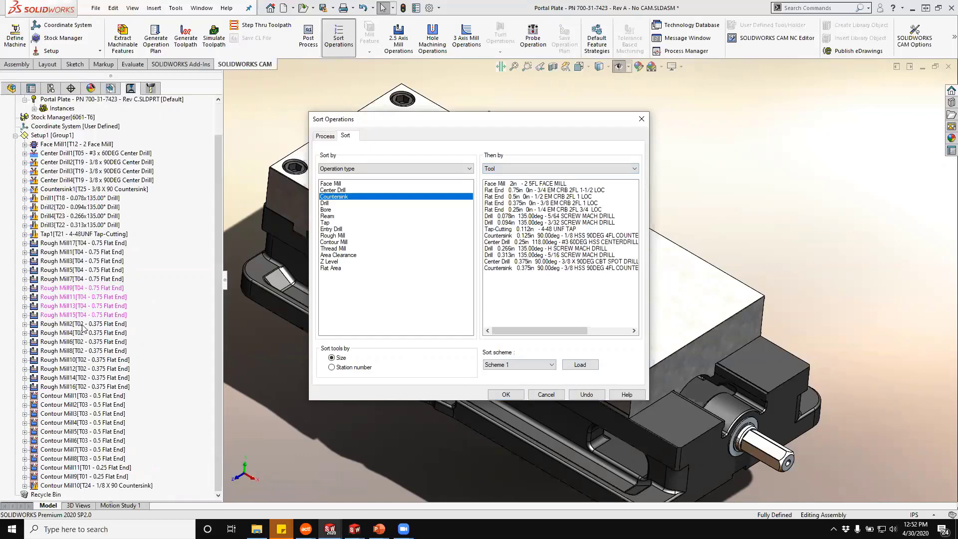
left_click(506, 394)
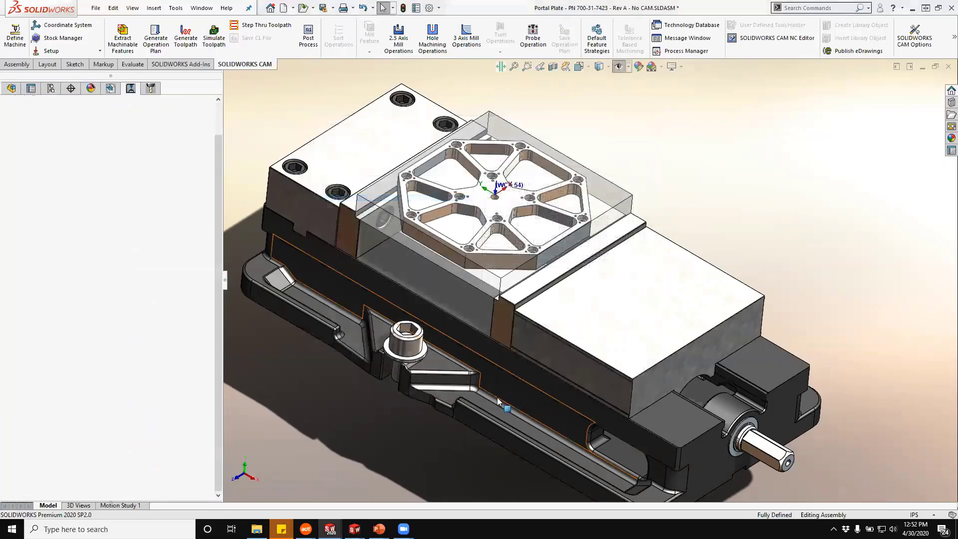
Run the toolpath simulation of the sorted operations with the end as stopping point, pause it during pocket roughing and close it.
left_click(214, 36)
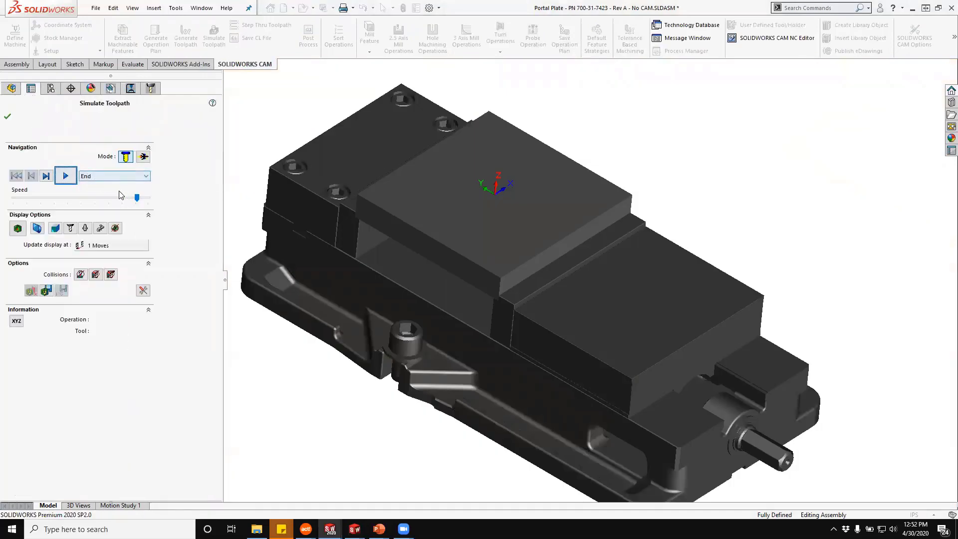
left_click(66, 176)
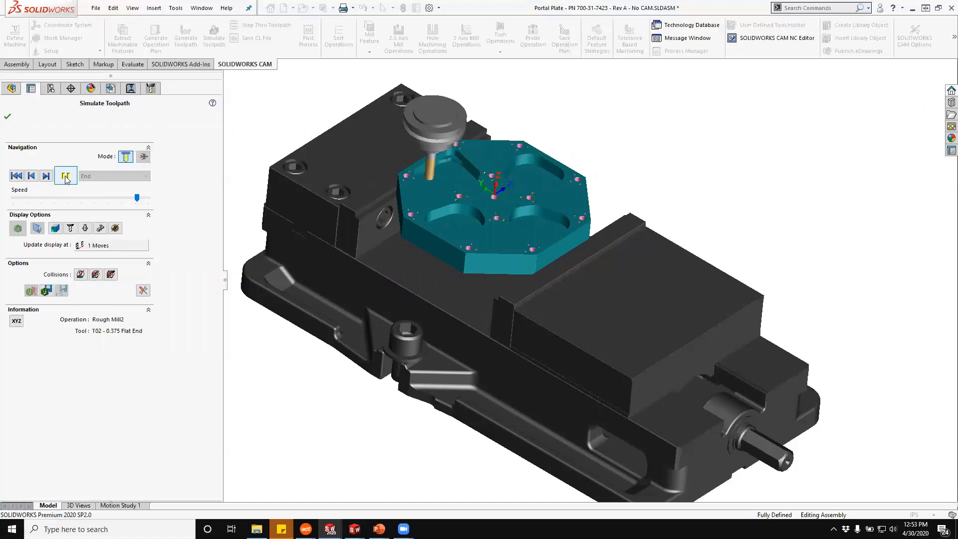
left_click(66, 178)
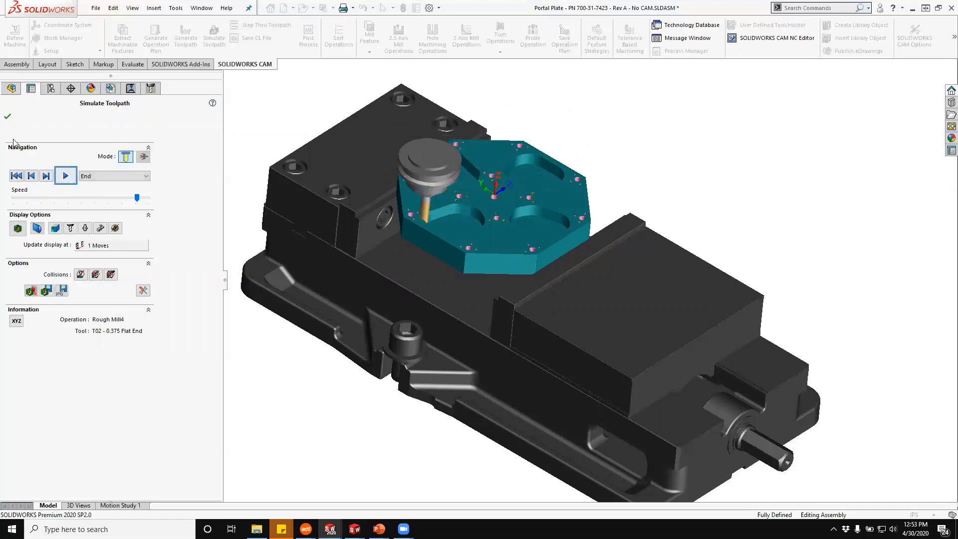
left_click(7, 117)
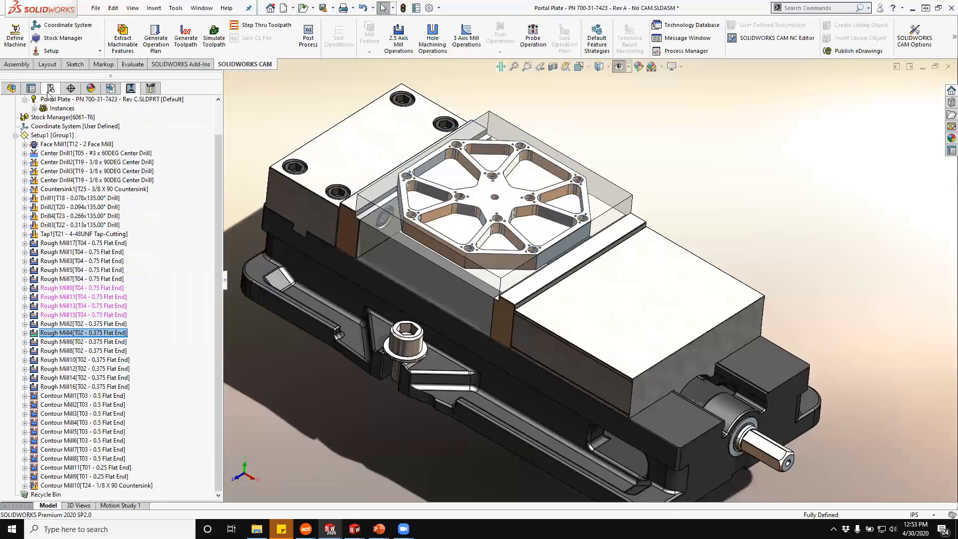
Edit the Perimeter-Open Pocket1 feature under Mill Part Setup1 and set its end condition to Bottom of the part.
left_click(110, 88)
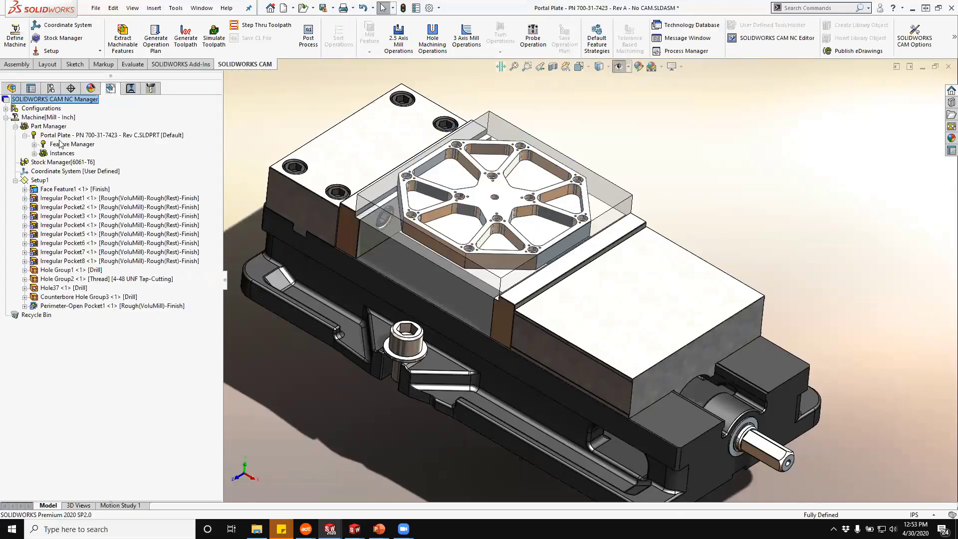
left_click(34, 145)
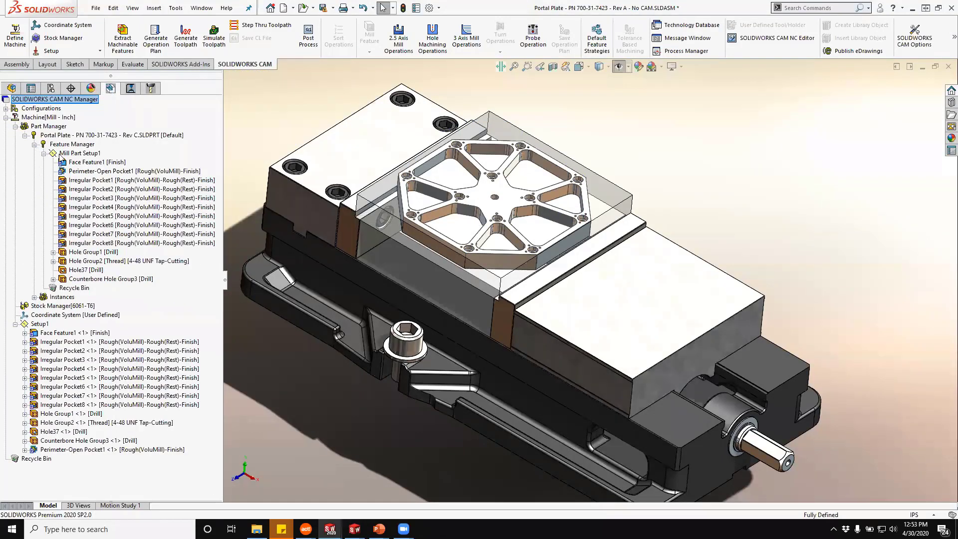
left_click(83, 172)
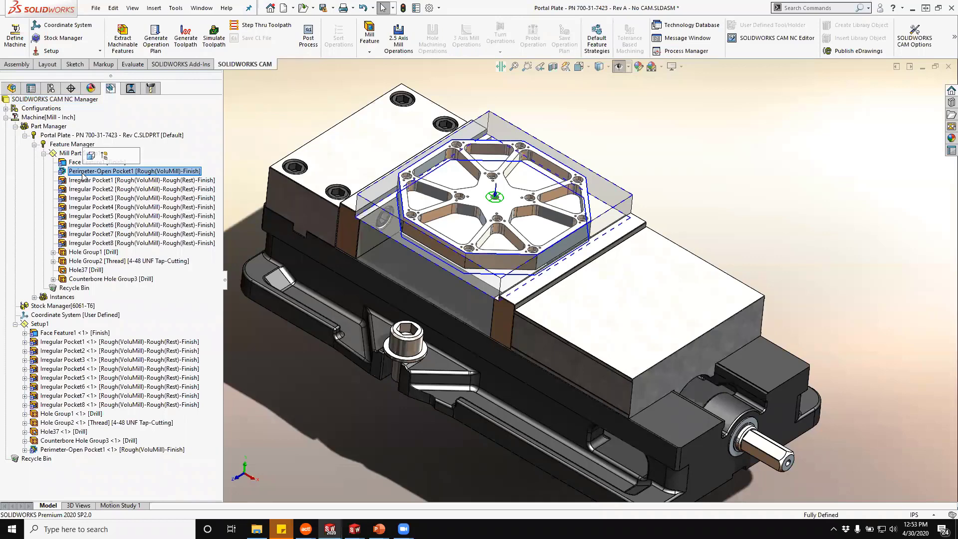
right_click(82, 172)
left_click(158, 196)
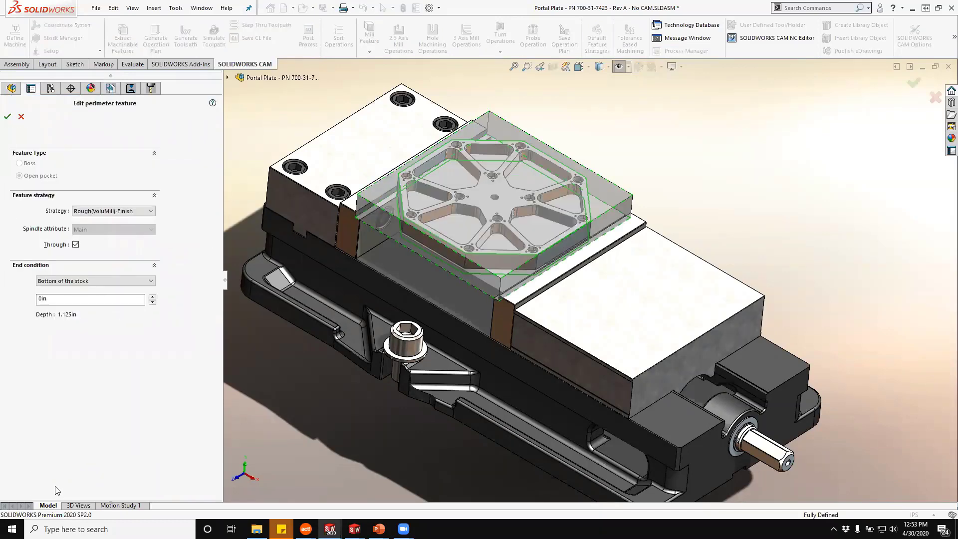
middle_click_drag(374, 370, 375, 260)
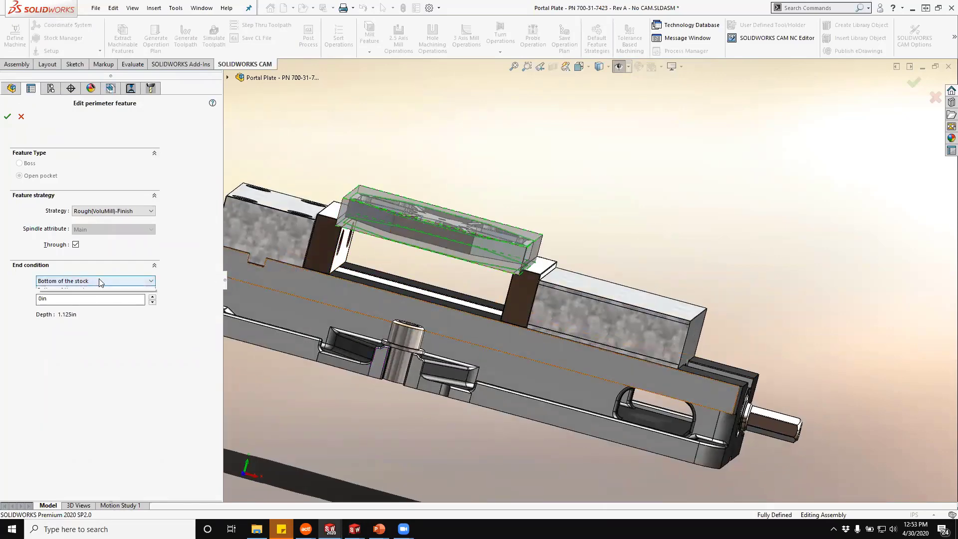
left_click(102, 281)
left_click(104, 309)
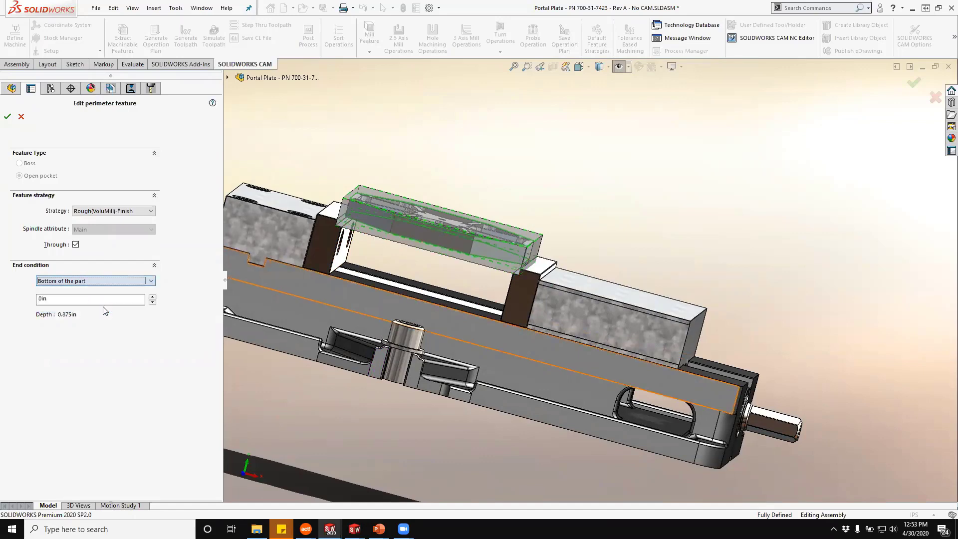
middle_click_drag(430, 270, 404, 314)
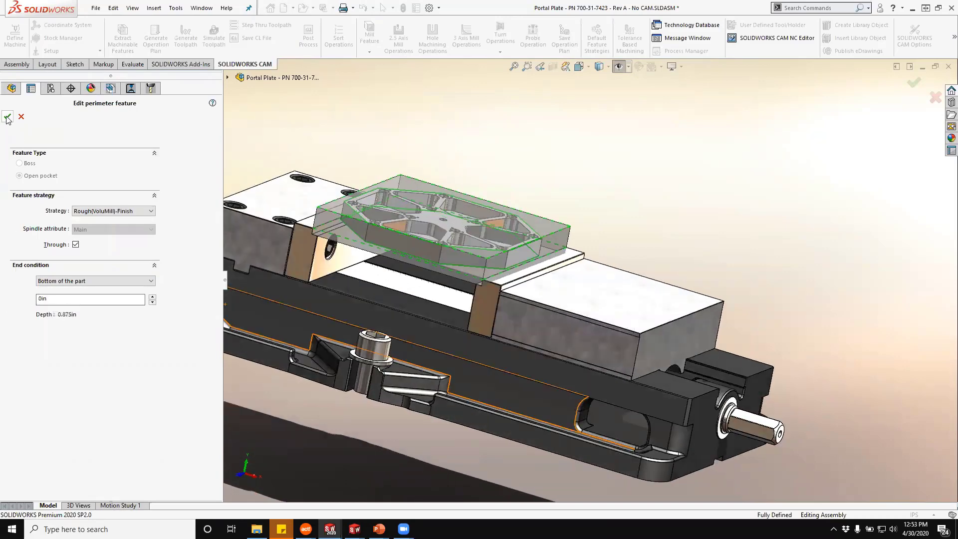
left_click(7, 117)
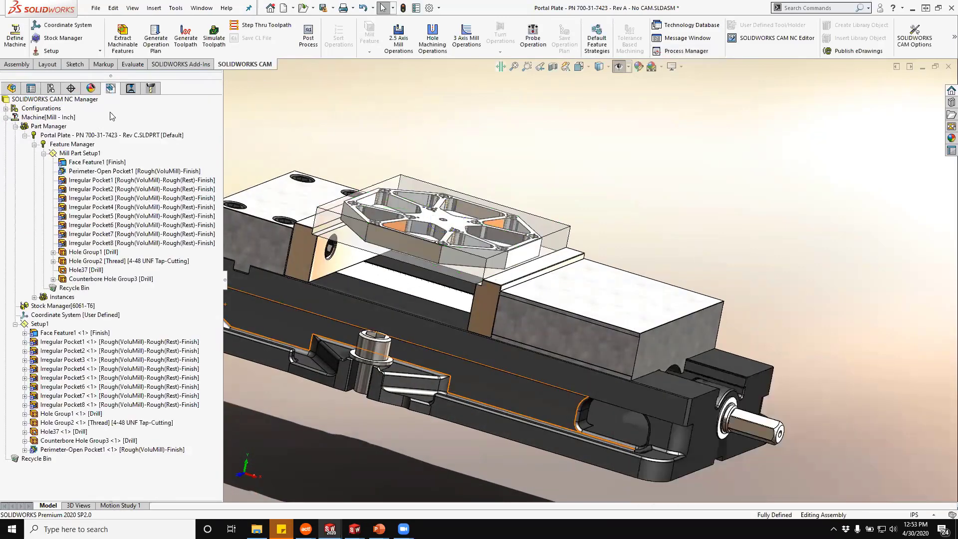
Move the perimeter roughing operation Rough Mill17 to the end of Setup1, after Contour Mill10.
left_click(130, 89)
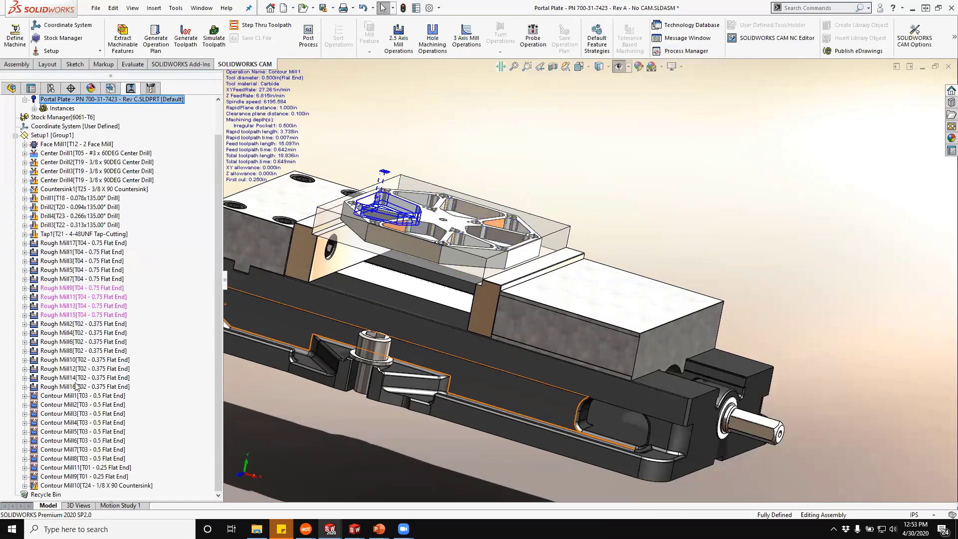
mouse_move(84, 344)
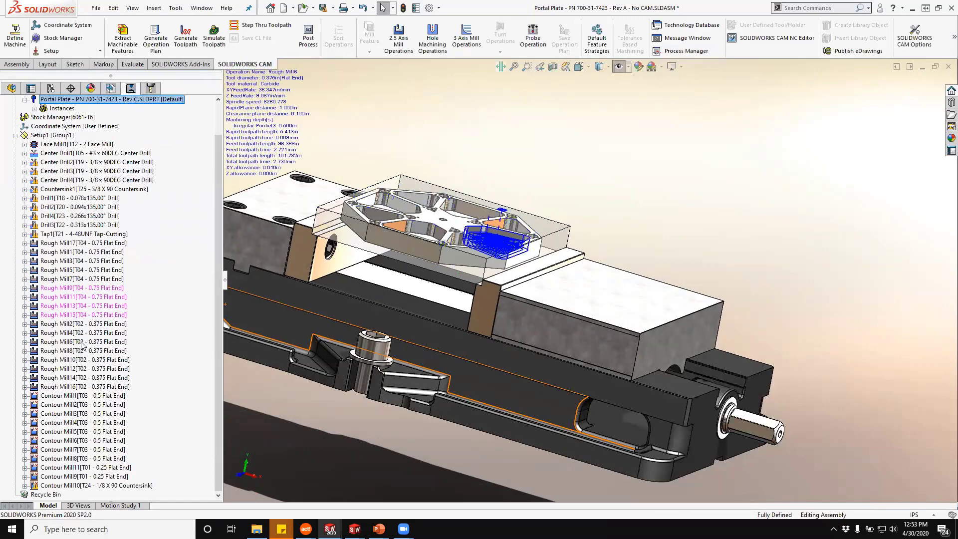
left_click(88, 243)
middle_click_drag(319, 291, 36, 246)
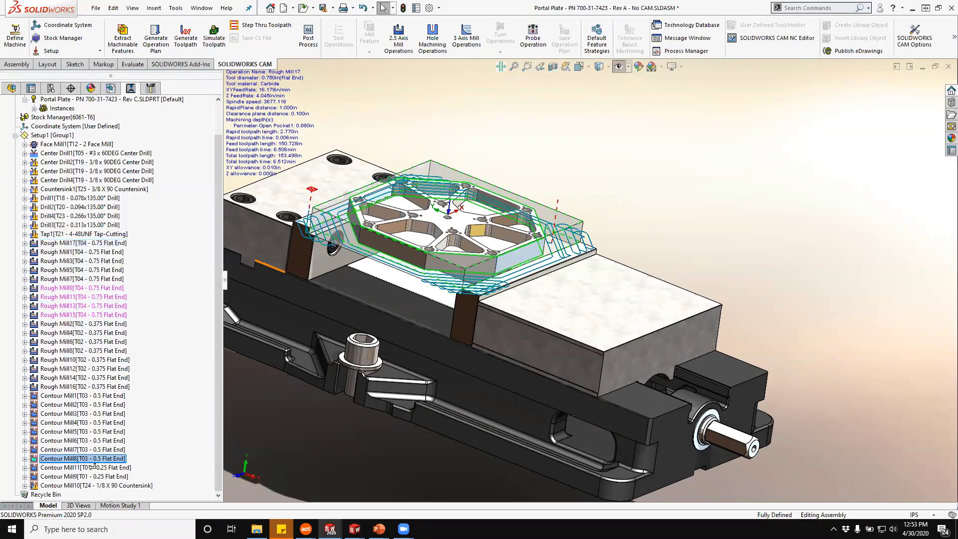
left_click(96, 485)
left_click_drag(95, 486, 96, 486)
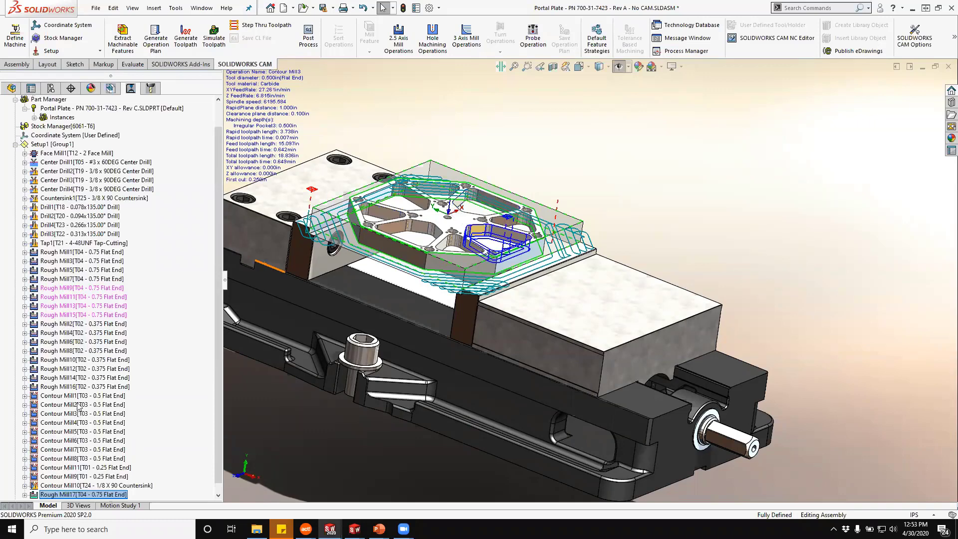
Reassign Contour Mill11 from T01 to tool T03 - 0.5 Flat End in the tool crib, and return to the operation list.
left_click(88, 467)
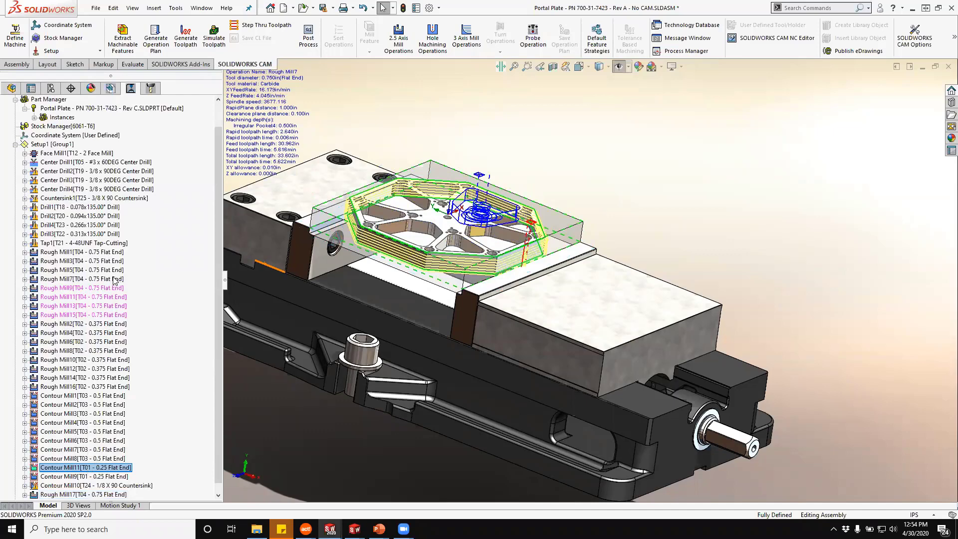
left_click(150, 89)
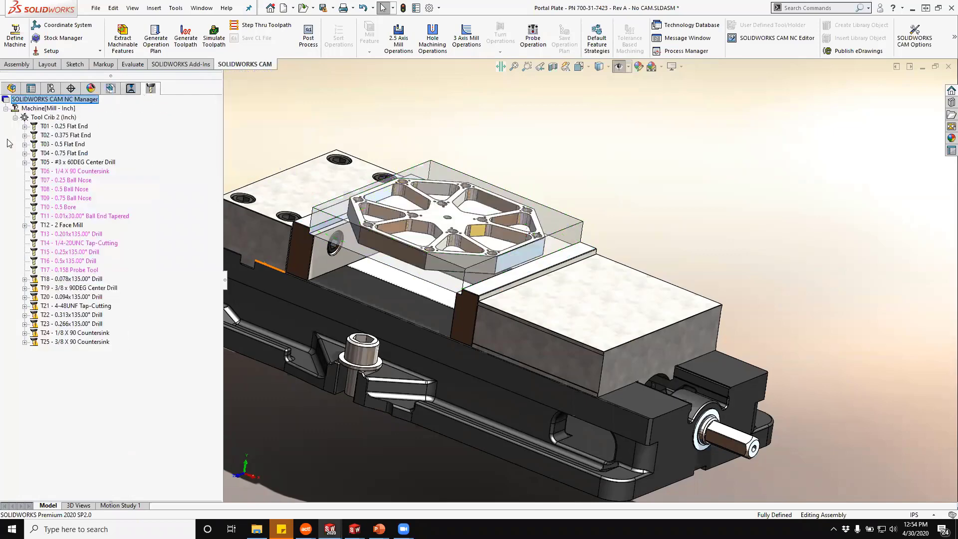
left_click(24, 127)
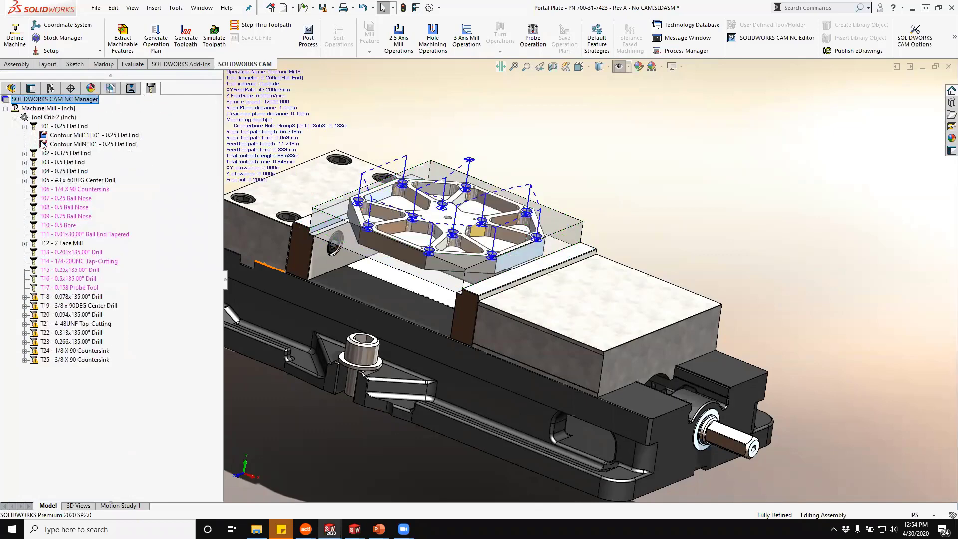
left_click(44, 145)
left_click(43, 135)
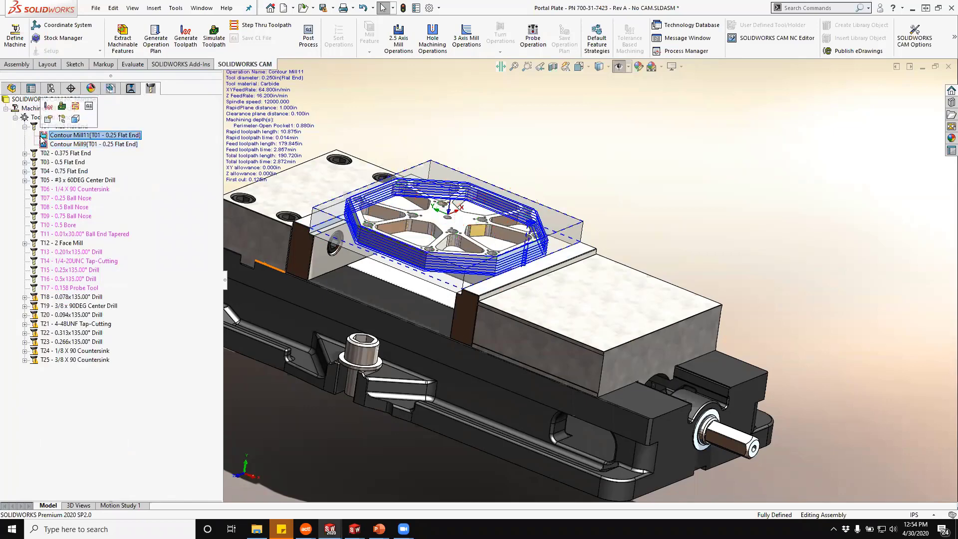
left_click_drag(50, 136, 75, 164)
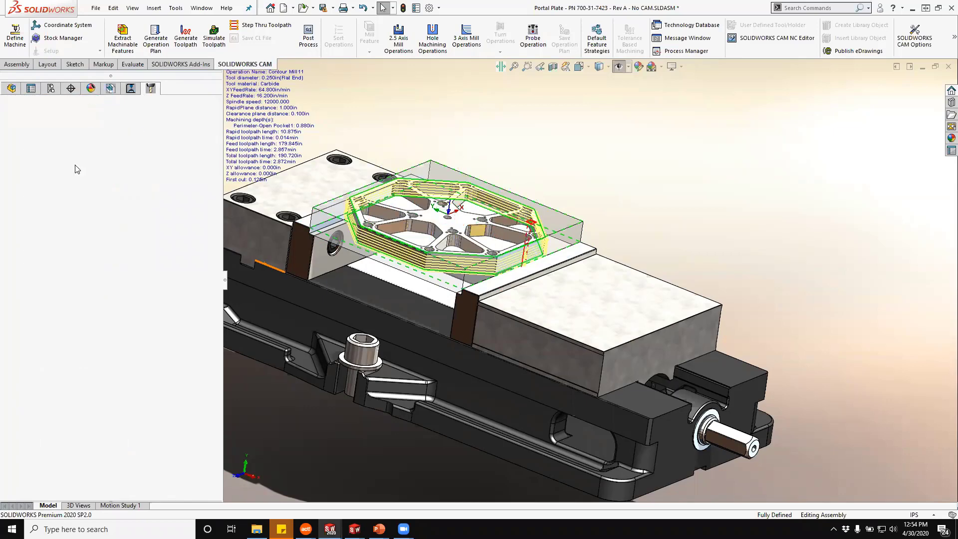
left_click(130, 88)
scroll(51, 410, "down", 1)
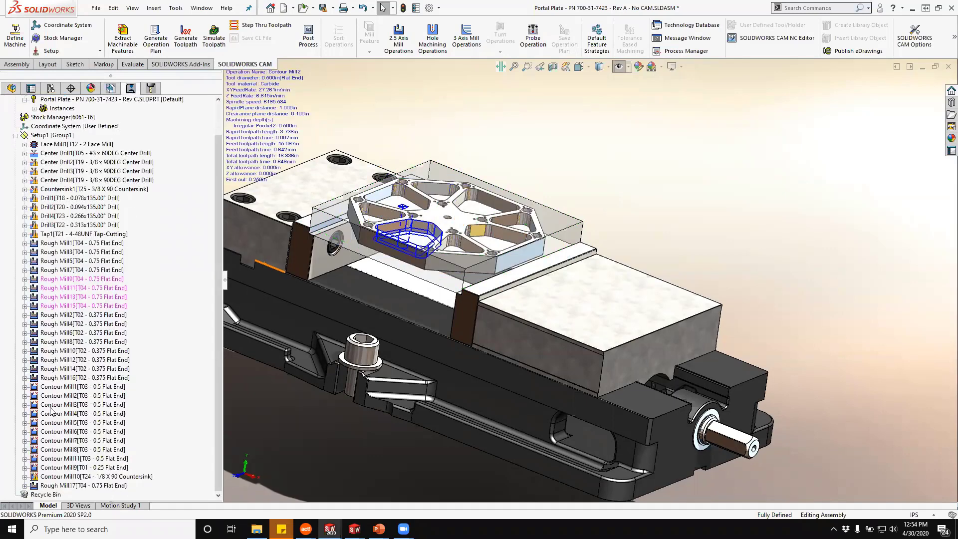
Move the Contour Mill11 operation to the end of Setup1, after Rough Mill17, and inspect its perimeter toolpath on the plate.
left_click(34, 461)
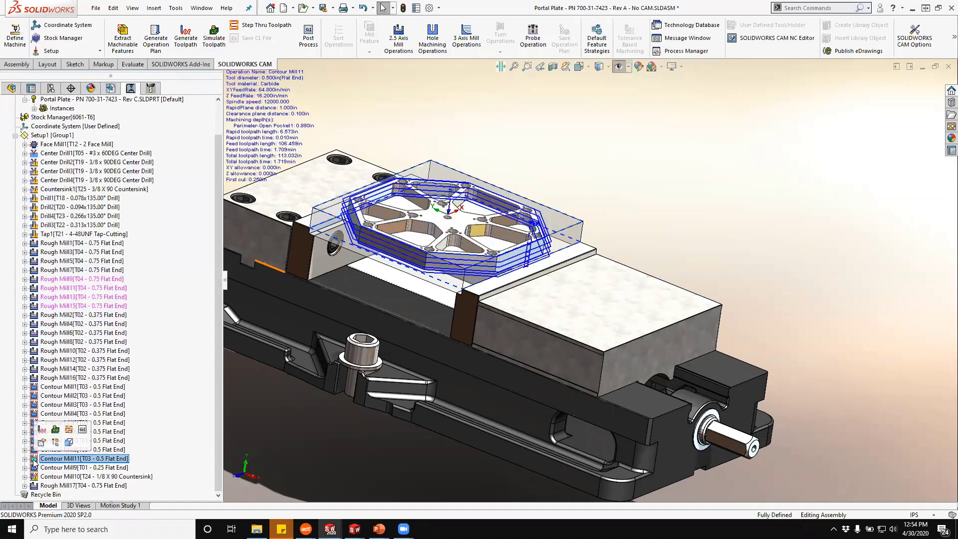
left_click(44, 485)
left_click_drag(44, 487, 44, 487)
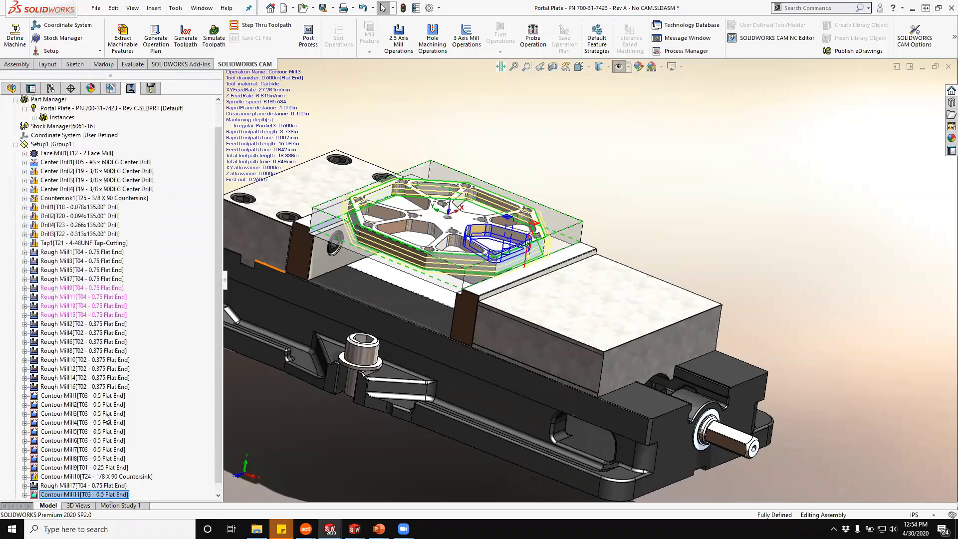
scroll(433, 302, "up", 3)
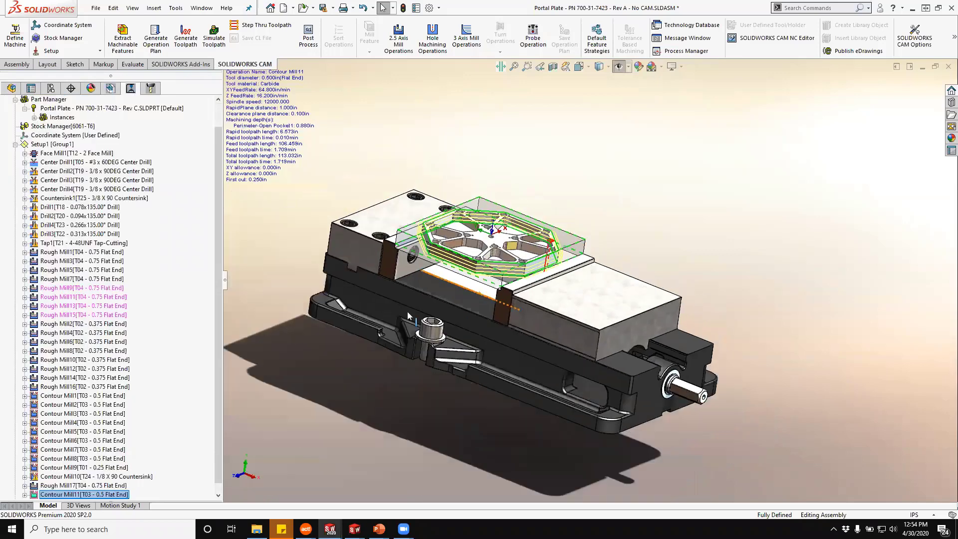
middle_click_drag(411, 311, 391, 278)
scroll(532, 274, "down", 2)
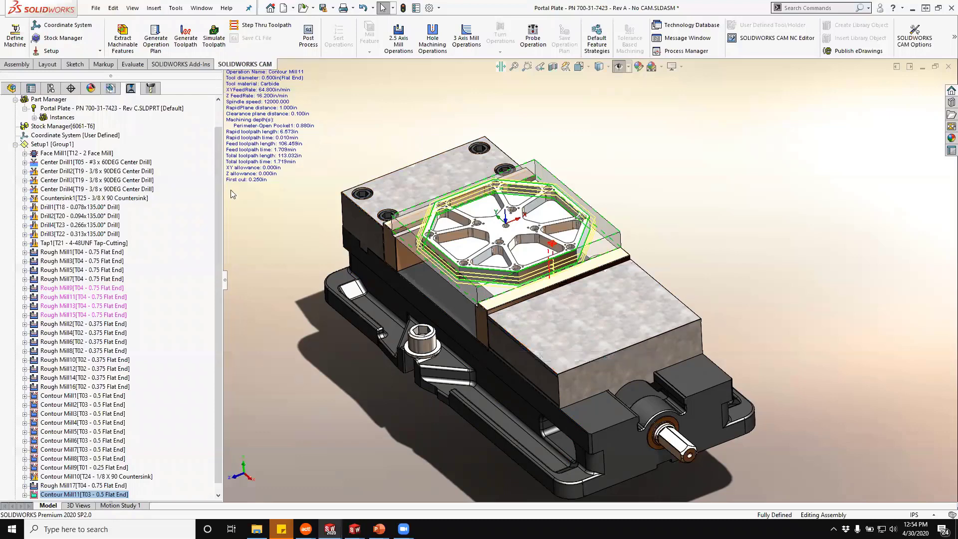
scroll(449, 252, "down", 4)
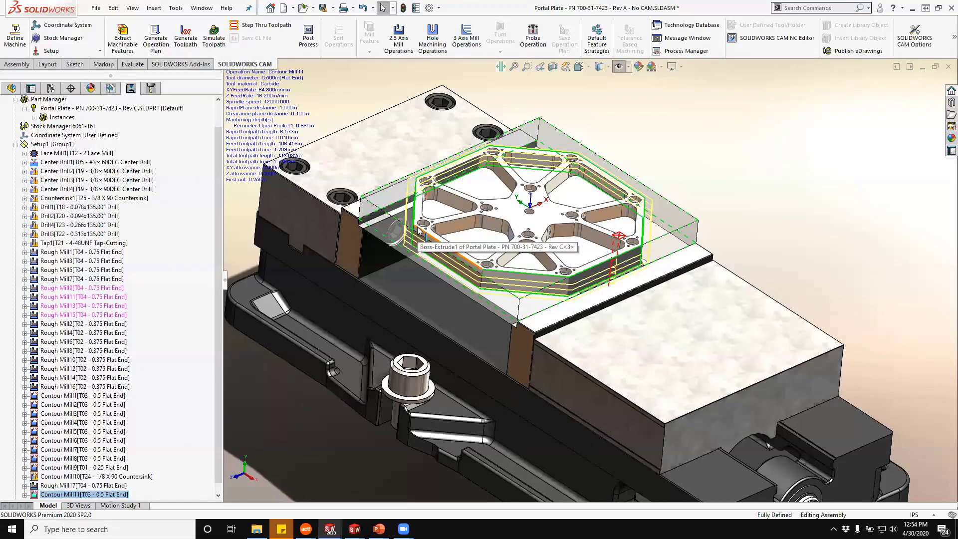
Switch to the open part TURN2AX_4.SLDPRT and widen the manager pane so all its tree tabs fit.
left_click(203, 10)
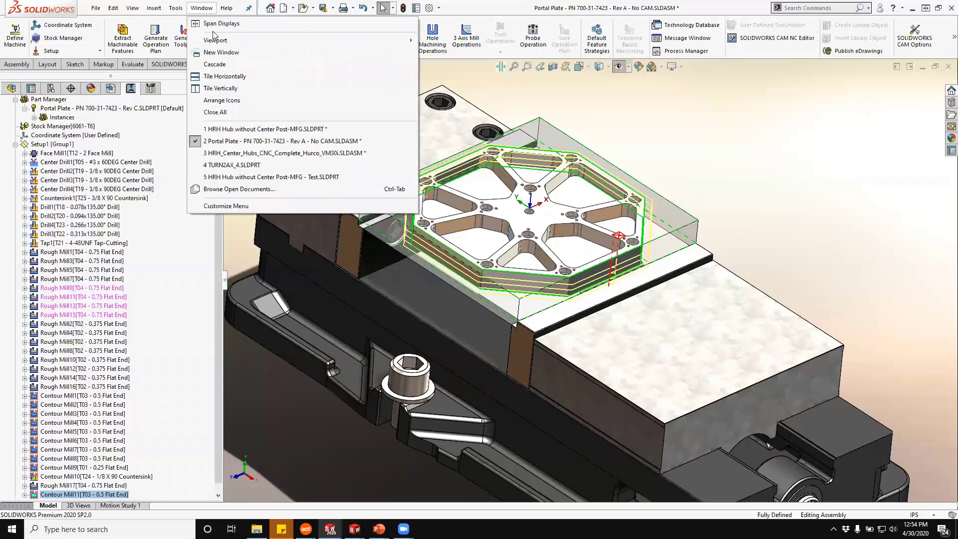
mouse_move(240, 134)
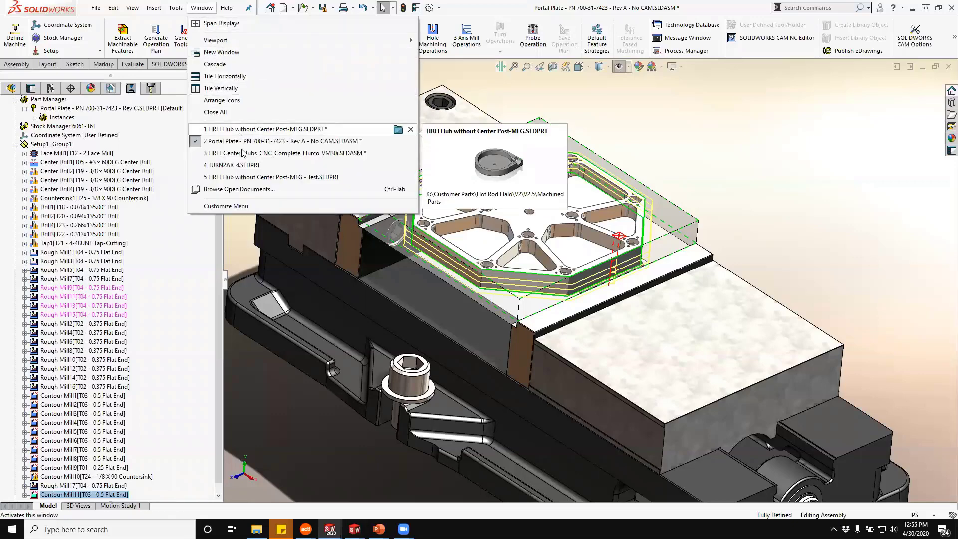
left_click(239, 165)
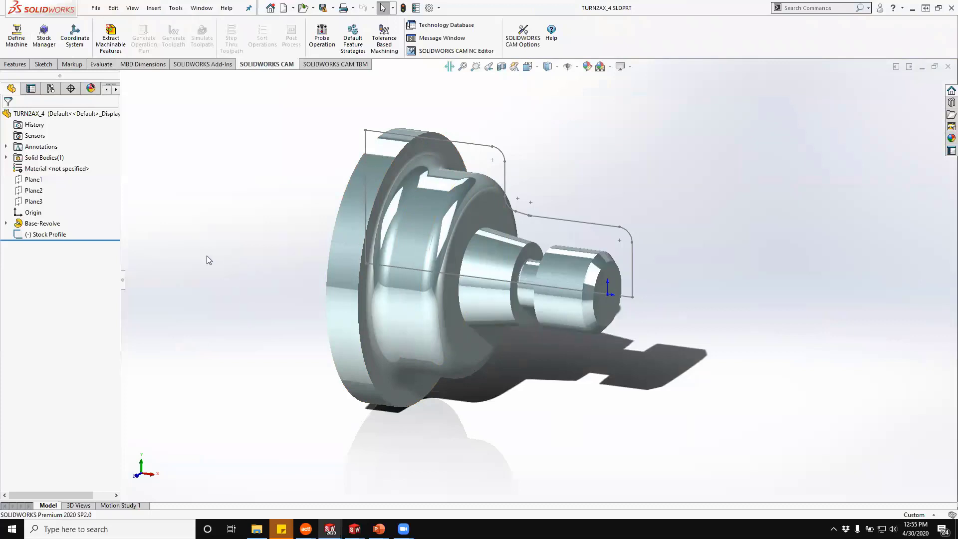
left_click(447, 66)
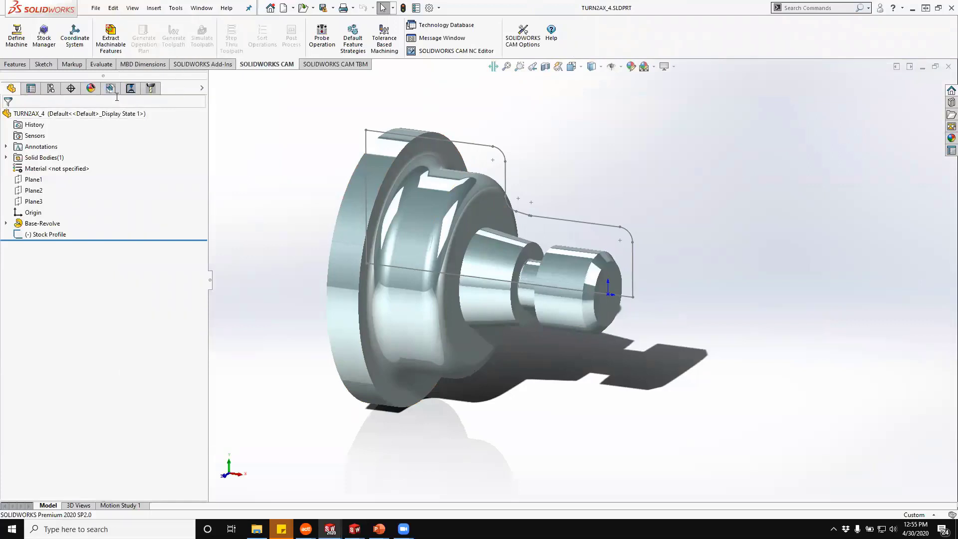
Define the machine as Turn Single Turret - Inch and view its tool crib.
left_click(17, 36)
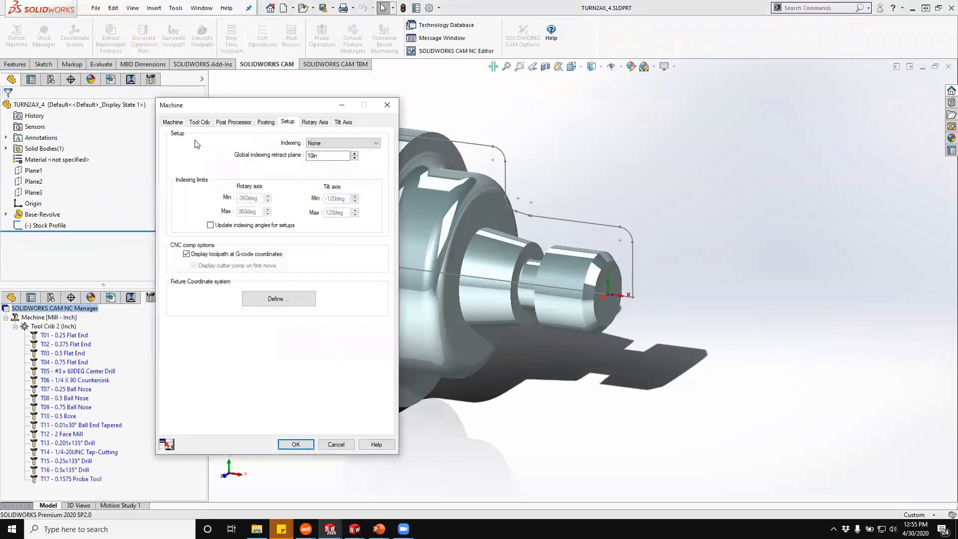
left_click(173, 122)
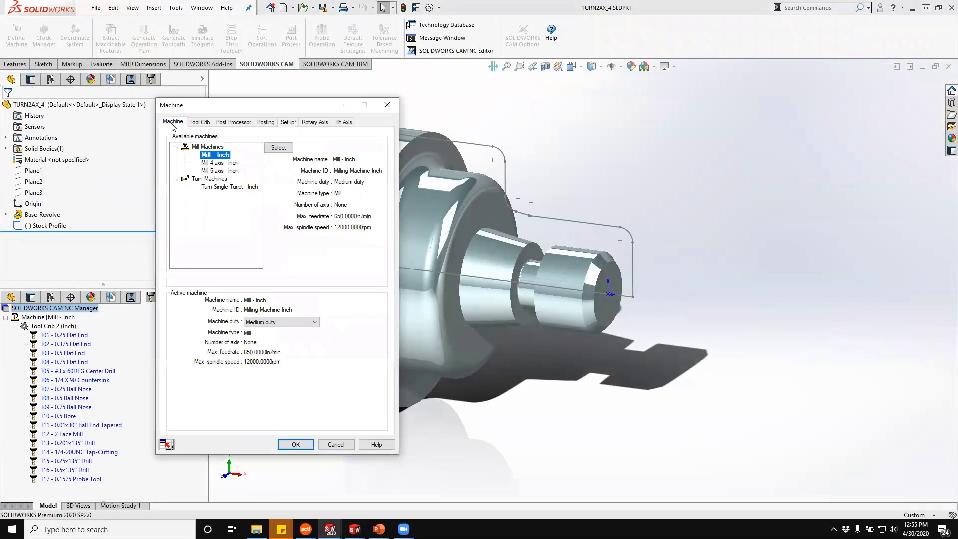
left_click(228, 187)
left_click(281, 149)
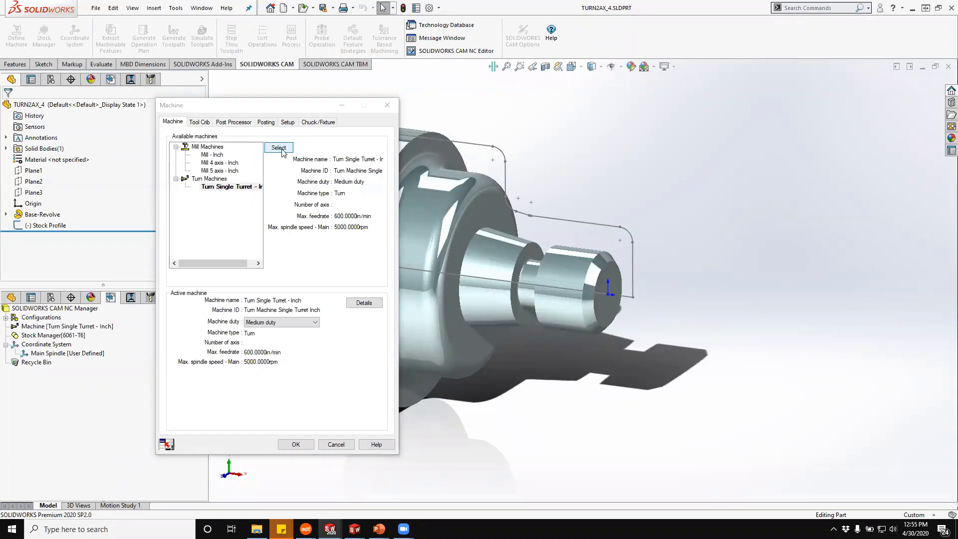
left_click(200, 123)
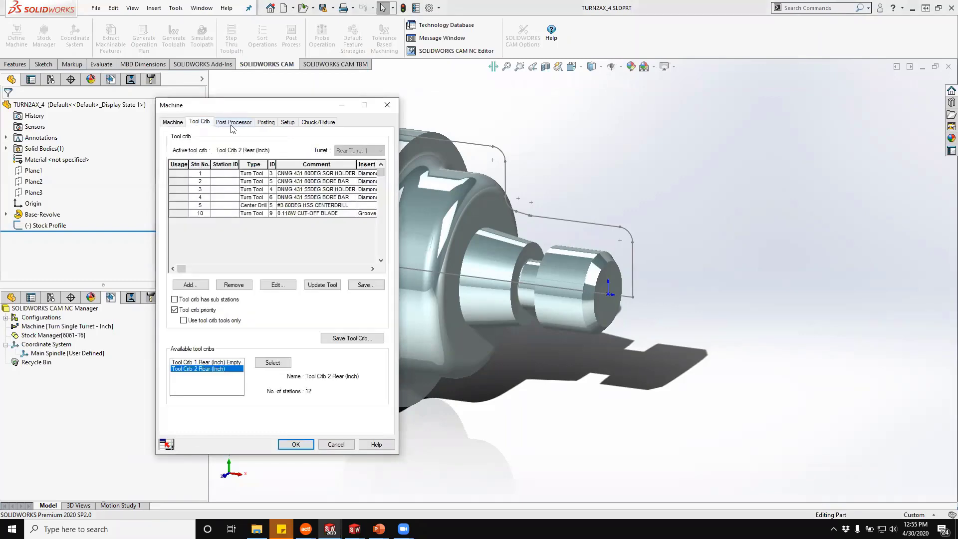
Start browsing for a lathe post processor in the CAMWorksData folder.
left_click(233, 123)
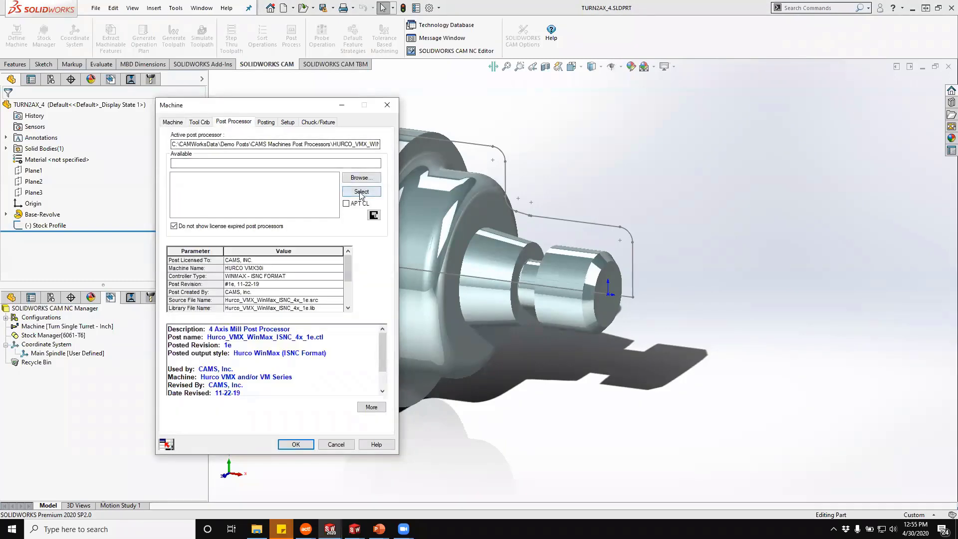
left_click(361, 178)
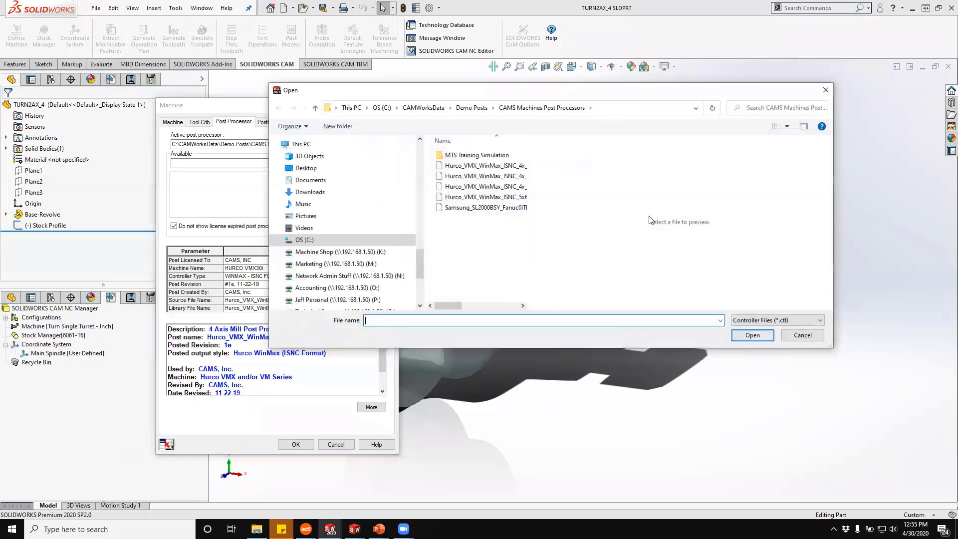
left_click(427, 111)
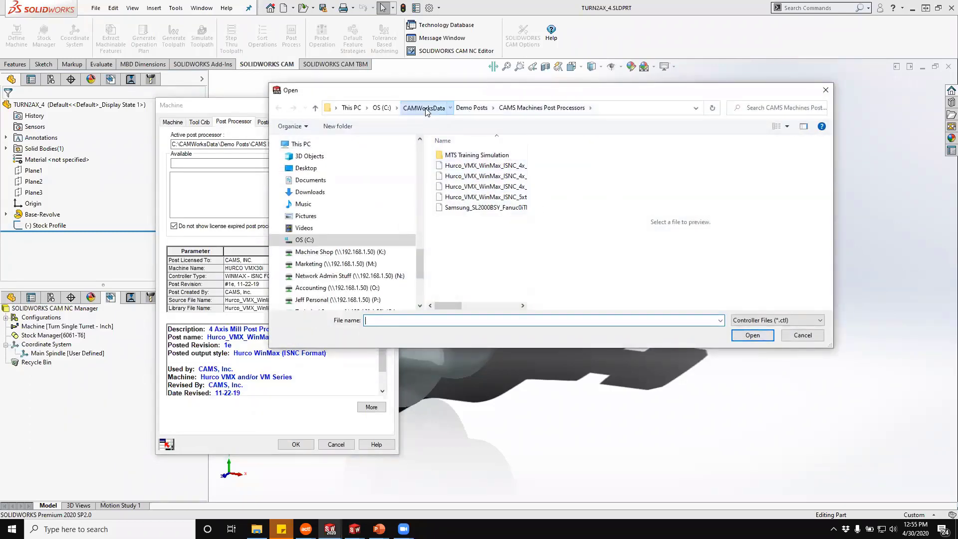
double_click(485, 180)
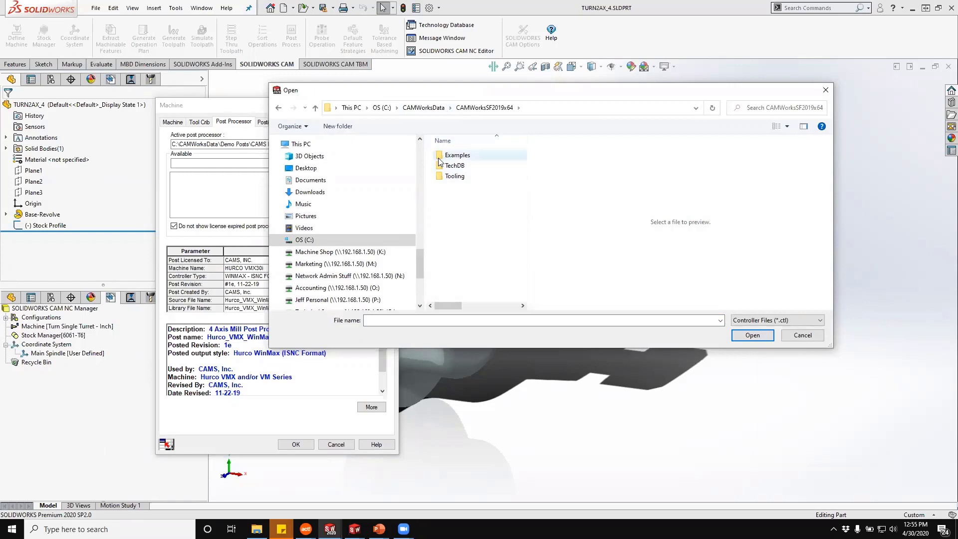
left_click(440, 156)
double_click(440, 156)
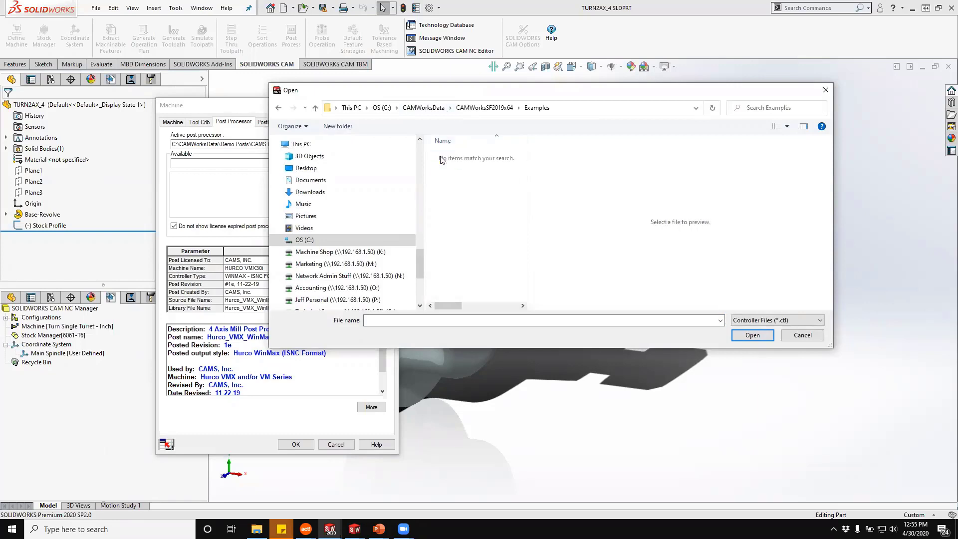
left_click(491, 108)
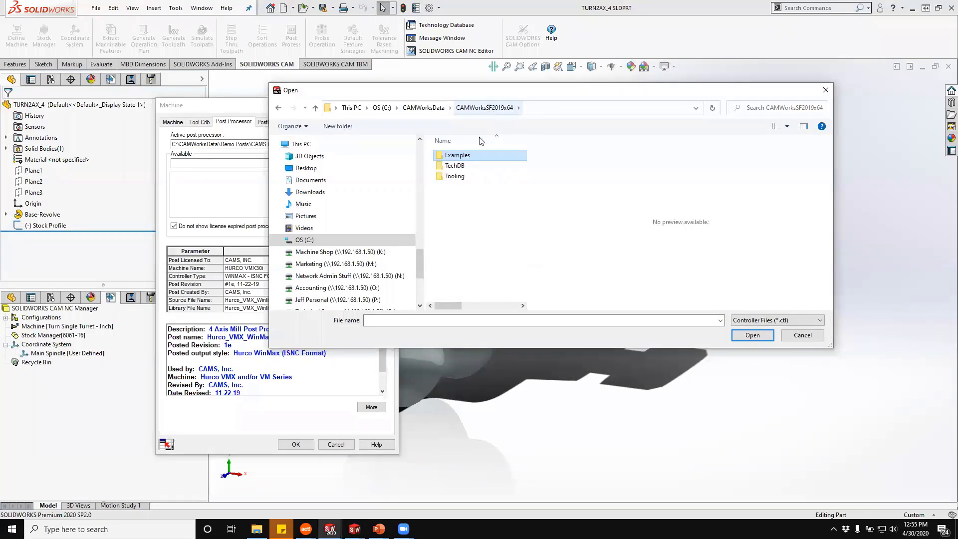
left_click(422, 106)
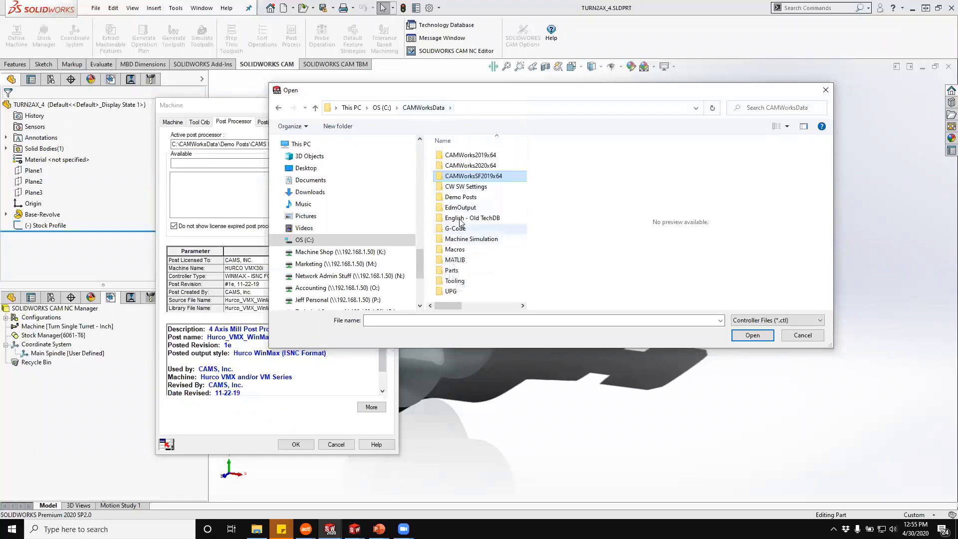
Activate the Lathe2x TemplatePost_1a post processor from the Demo Posts folder, then check the chuck settings and accept the machine definition.
double_click(439, 201)
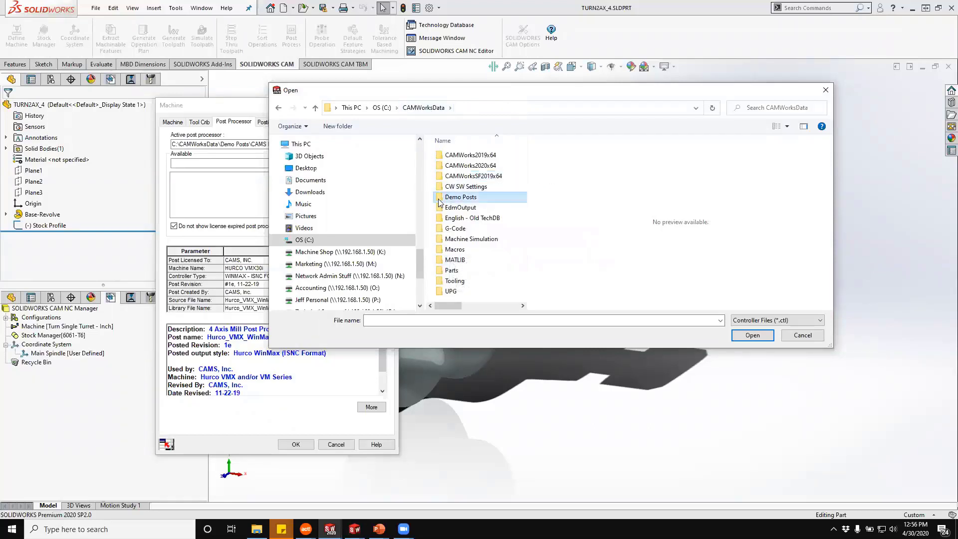
double_click(483, 229)
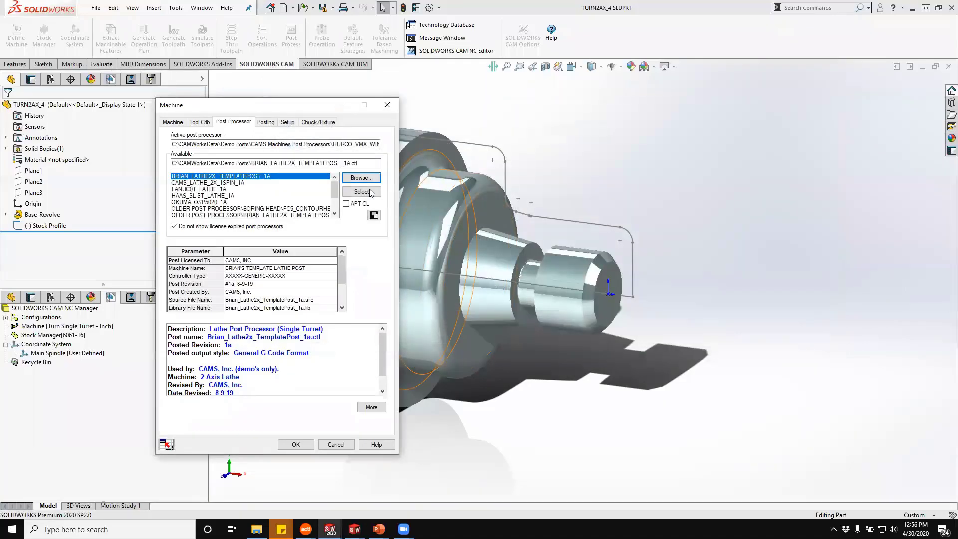
left_click(361, 191)
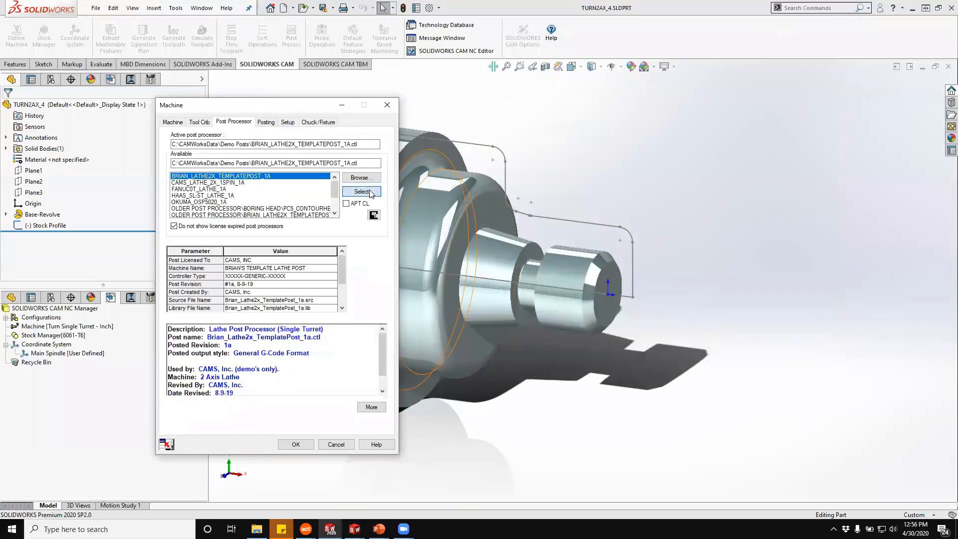
left_click(319, 122)
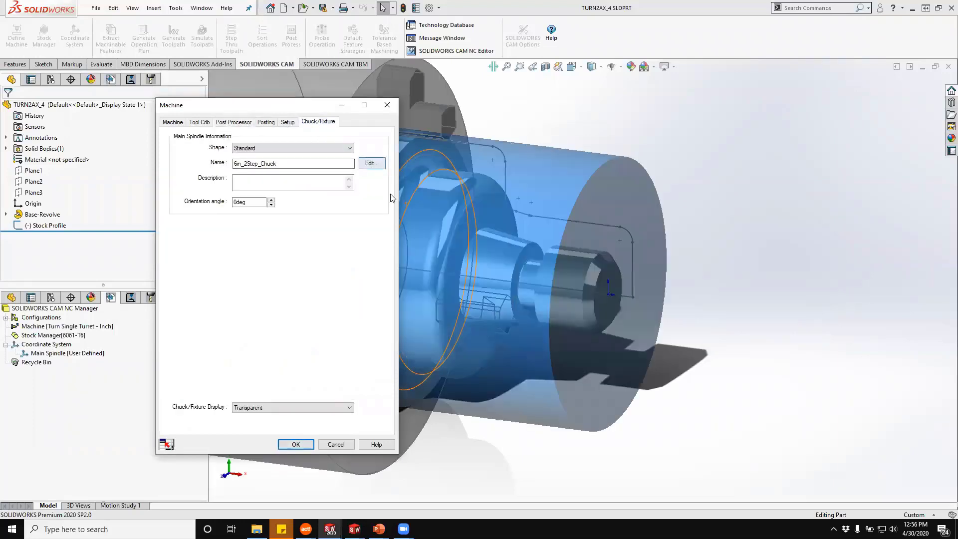
left_click(291, 444)
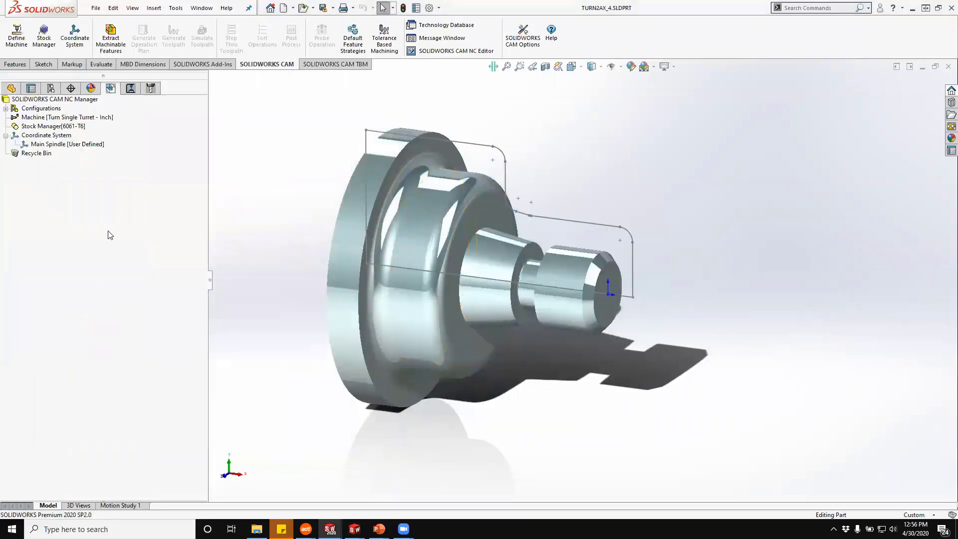
Extract the machinable turning features of the part.
left_click(111, 40)
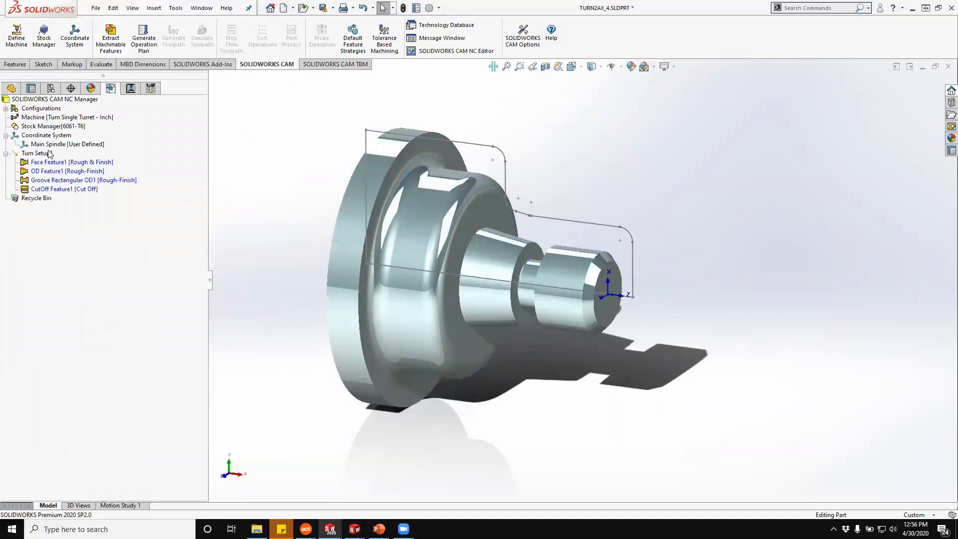
Add an OD turn feature with the Thread strategy on the small end cylinder and place it before CutOff Feature1 in Turn Setup1.
right_click(49, 155)
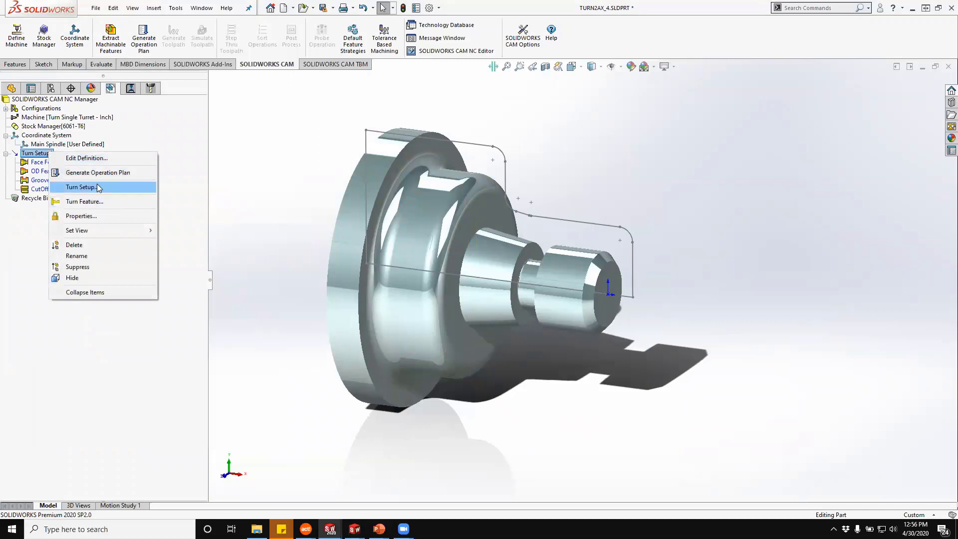
left_click(98, 203)
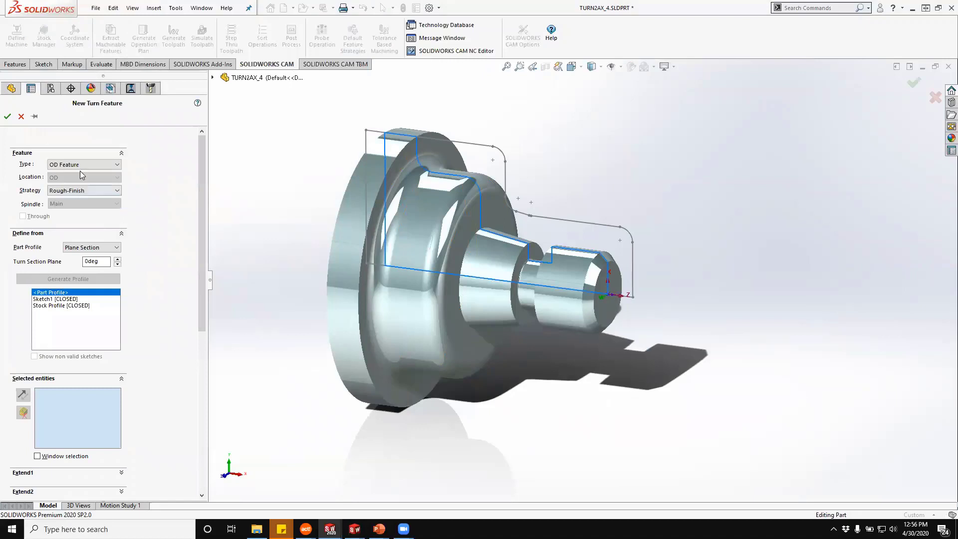
left_click(581, 255)
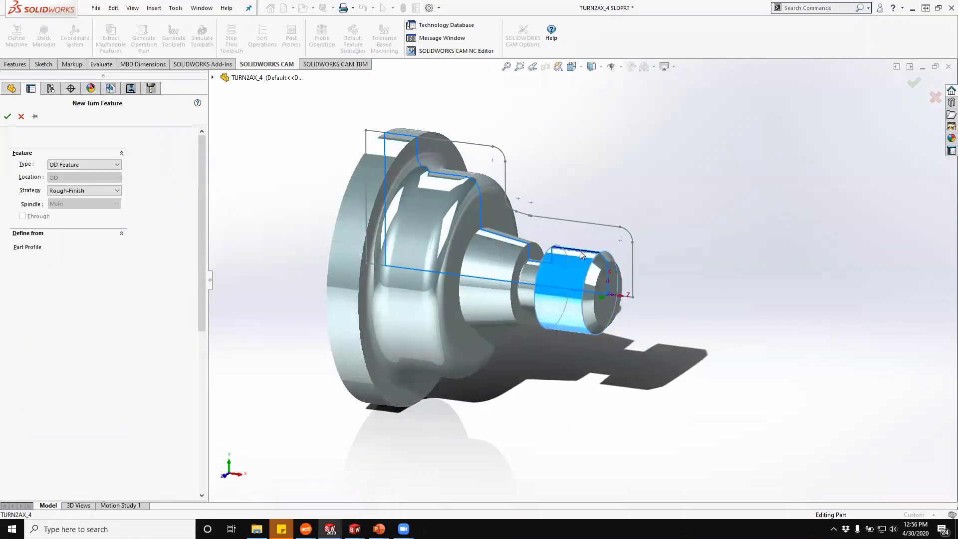
left_click(112, 193)
left_click(103, 215)
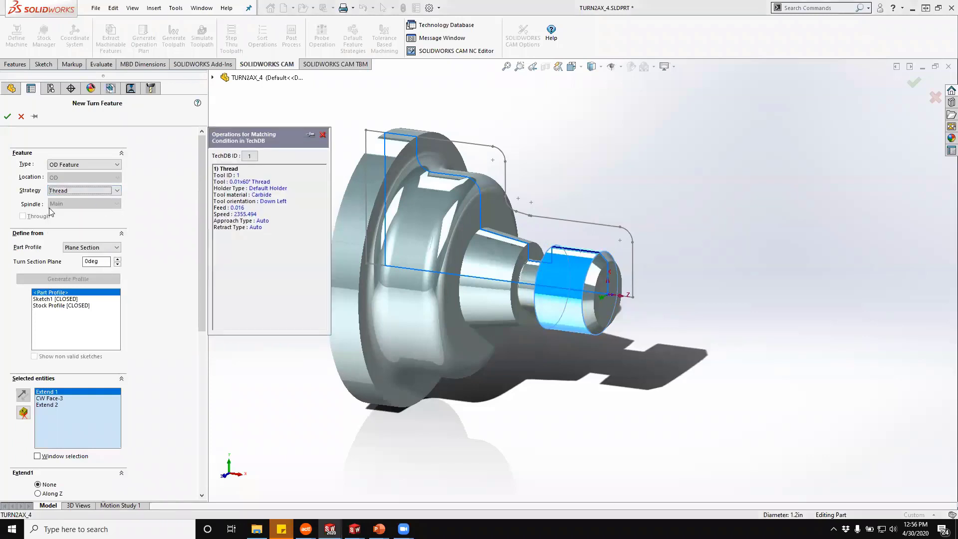
left_click(8, 118)
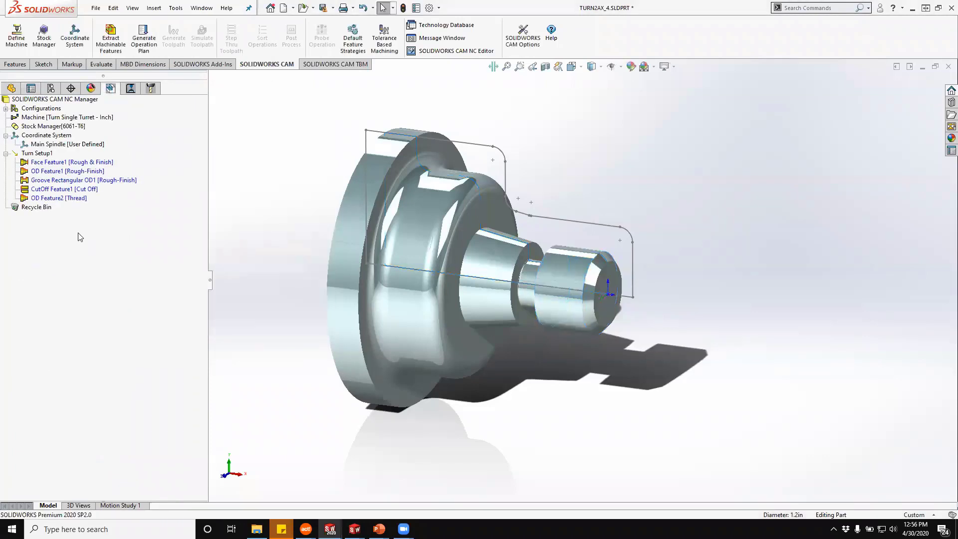
left_click_drag(27, 198, 58, 191)
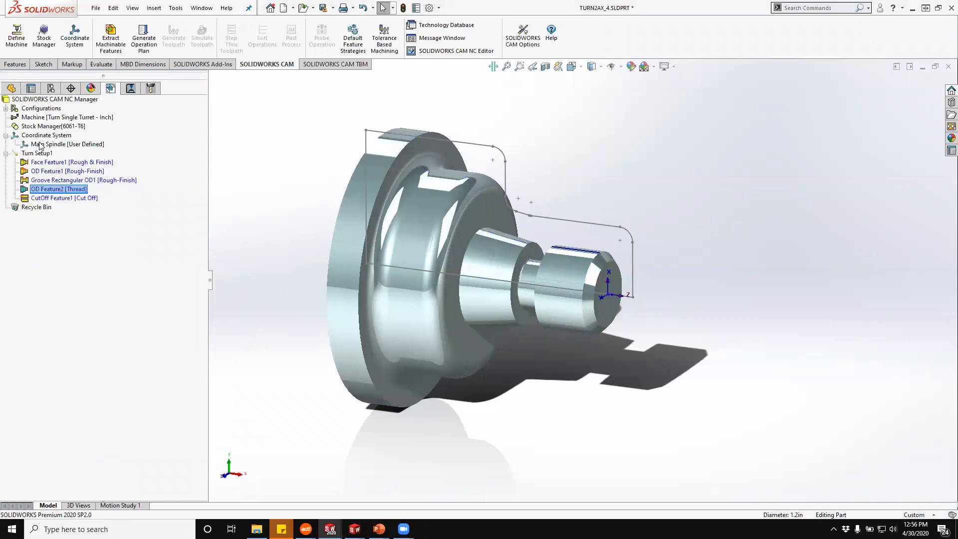
Define the stock as a solid revolved from the Stock Profile sketch instead of bar stock.
left_click(44, 33)
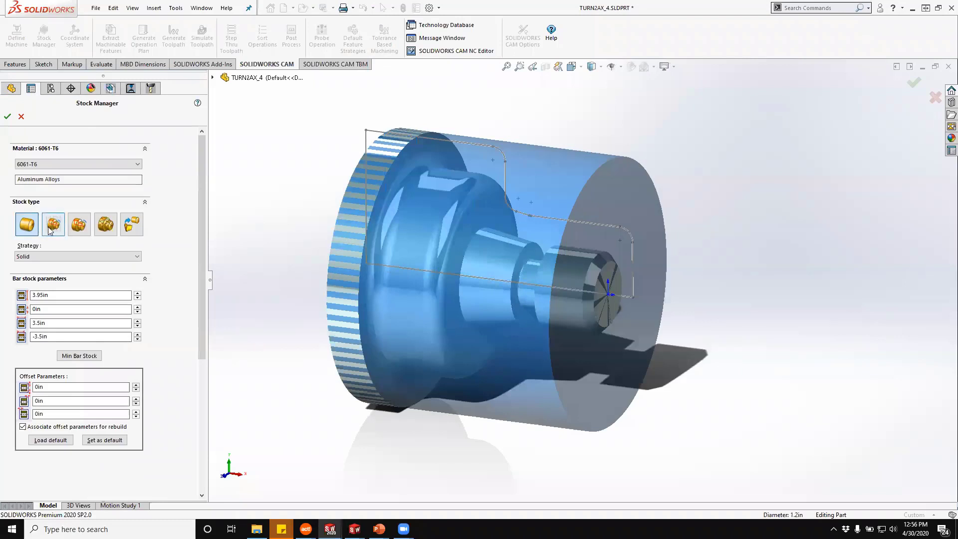
left_click(53, 225)
left_click(33, 293)
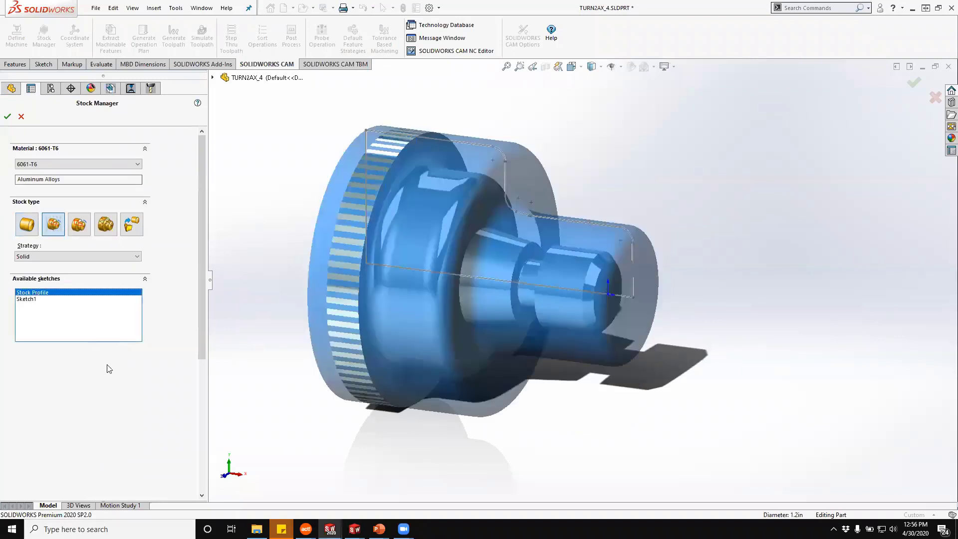
left_click(7, 117)
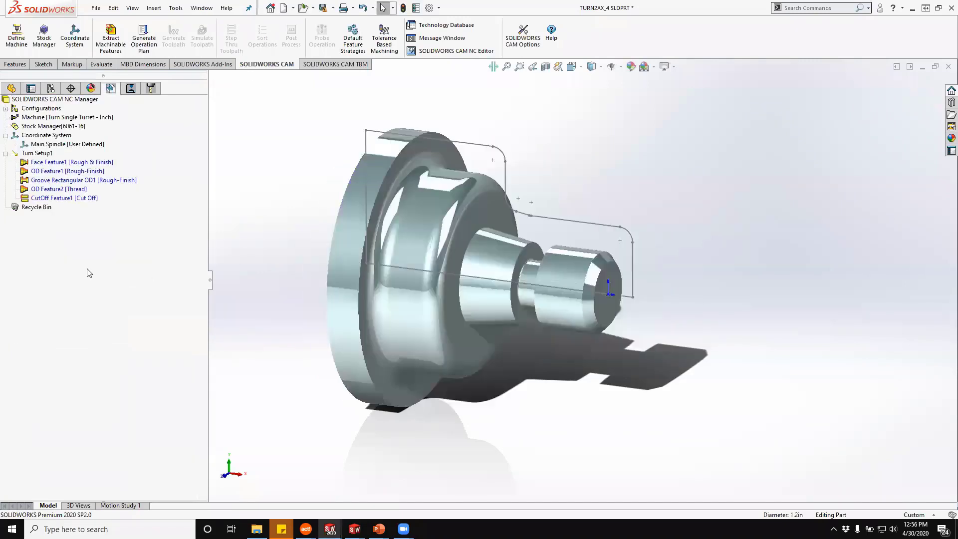
Generate the operation plan for the features in Turn Setup1 and compute the toolpaths of its operations.
left_click(144, 37)
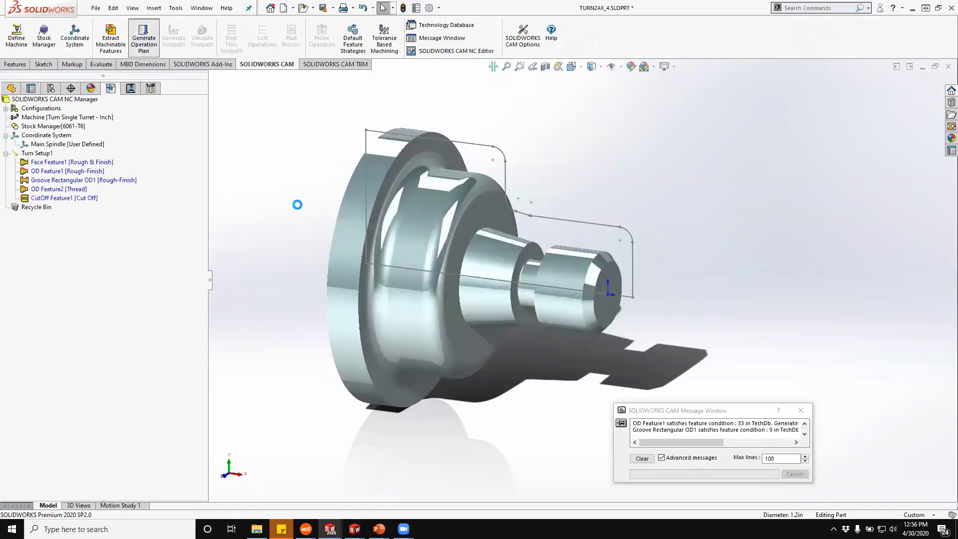
left_click(173, 38)
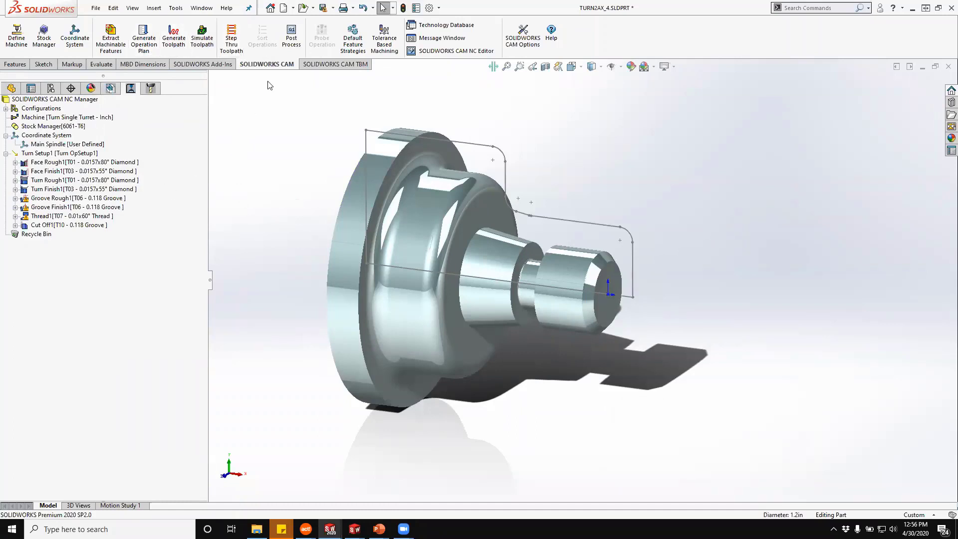
Start the toolpath simulation with the chuck display turned off and the simulation speed lowered to 9.
left_click(202, 38)
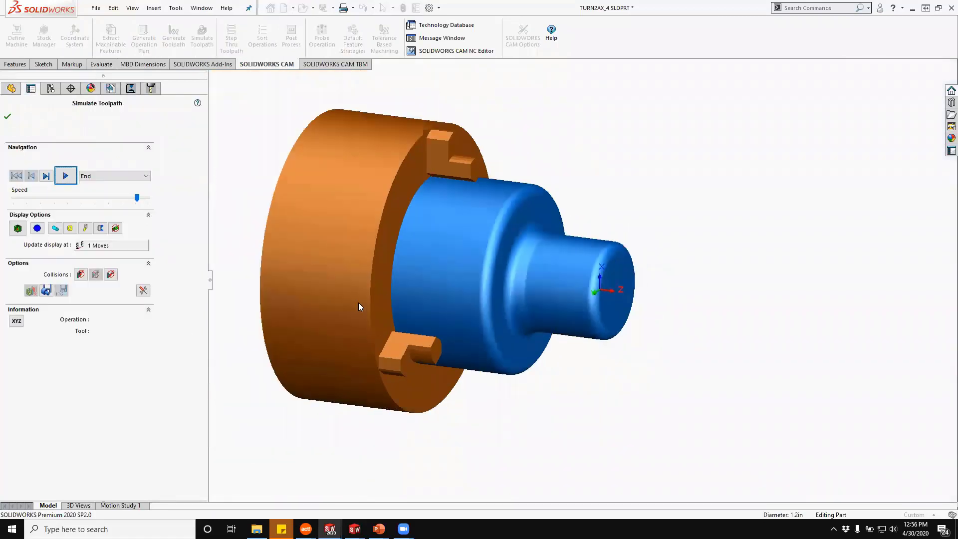
left_click(101, 228)
left_click(101, 228)
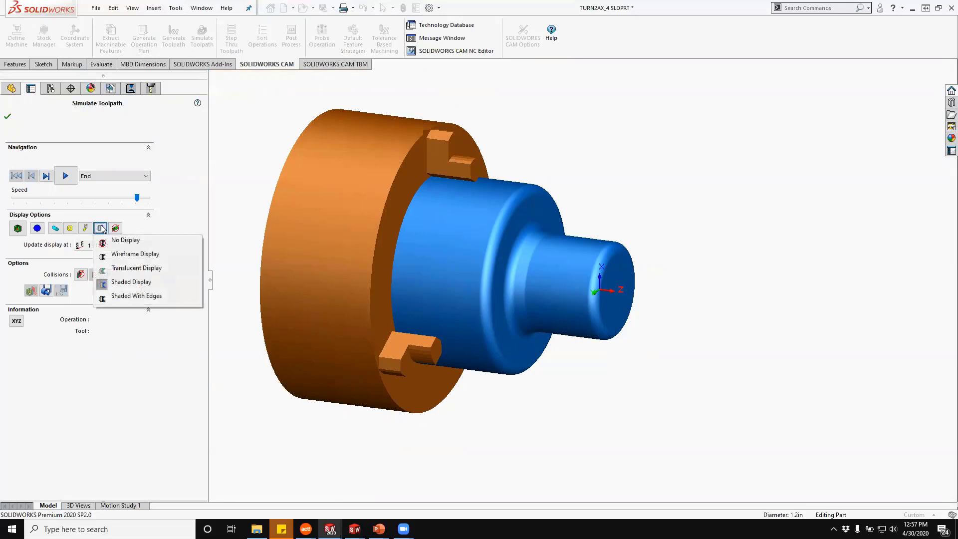
left_click(123, 241)
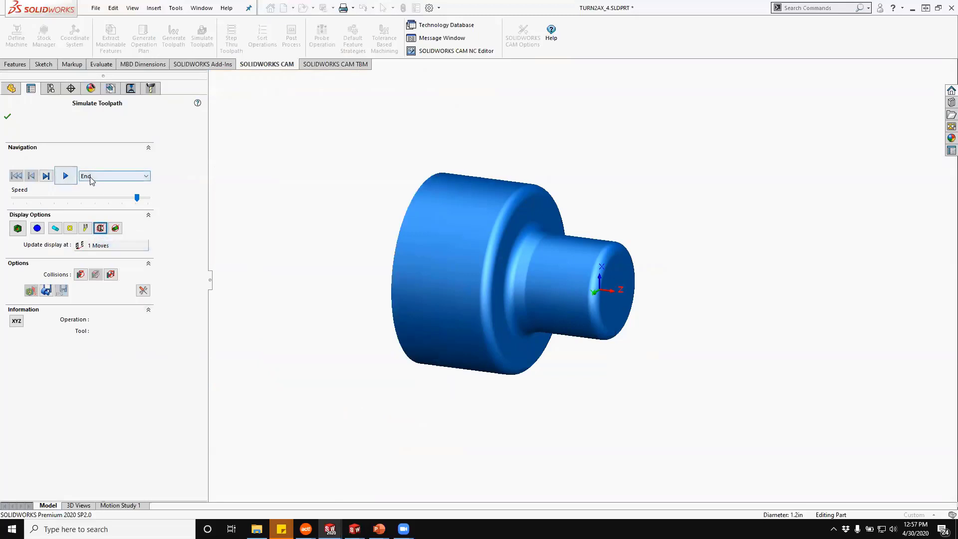
left_click_drag(134, 197, 24, 197)
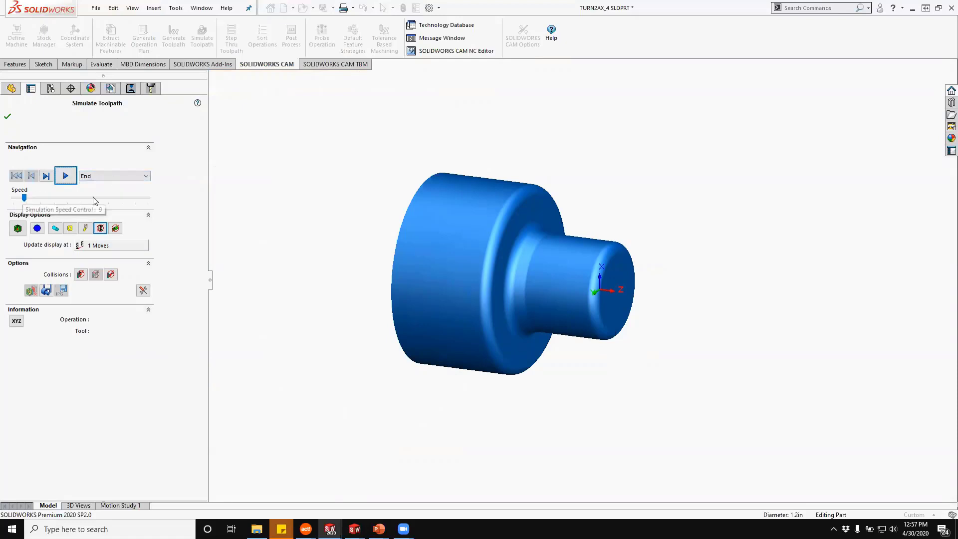
Enable simplified threading in the simulation options and restart the simulation to apply it.
left_click(143, 290)
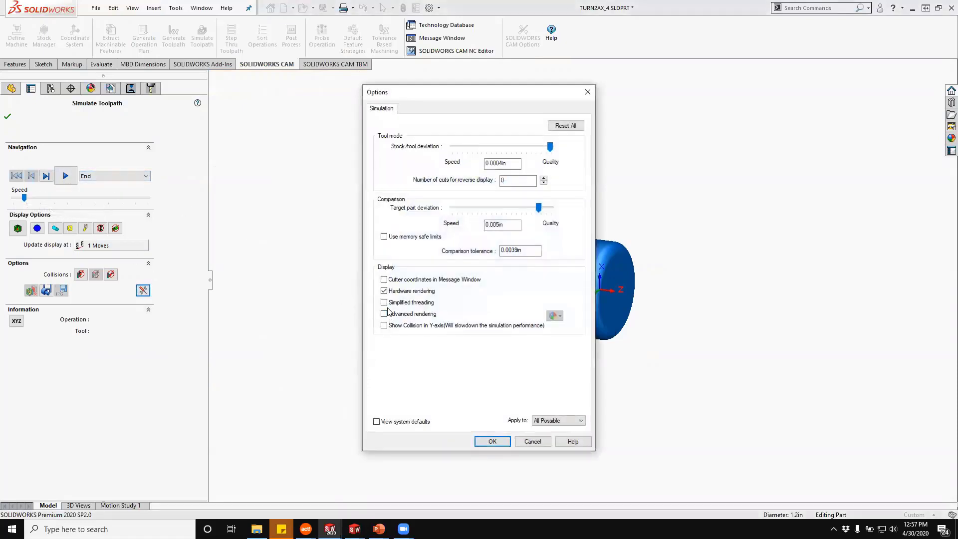
left_click(384, 302)
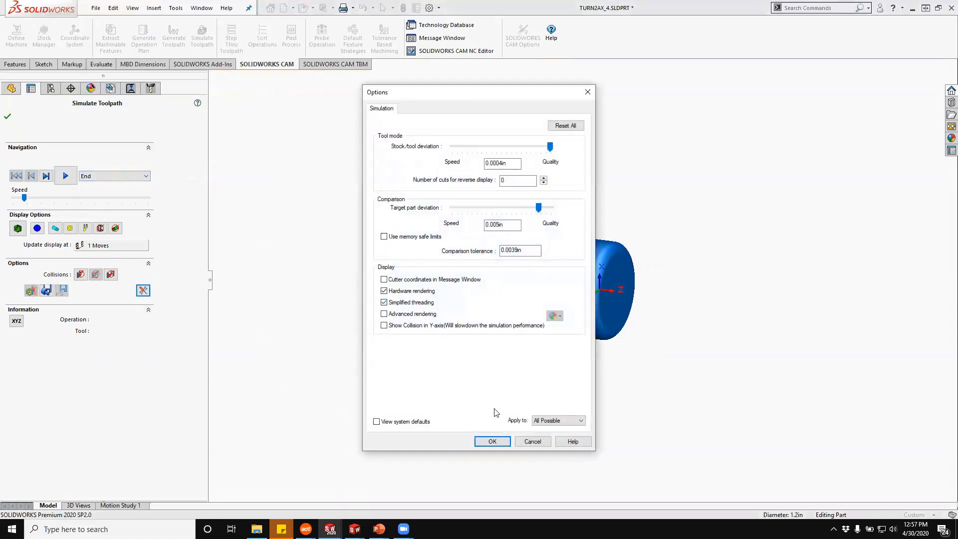
left_click(494, 443)
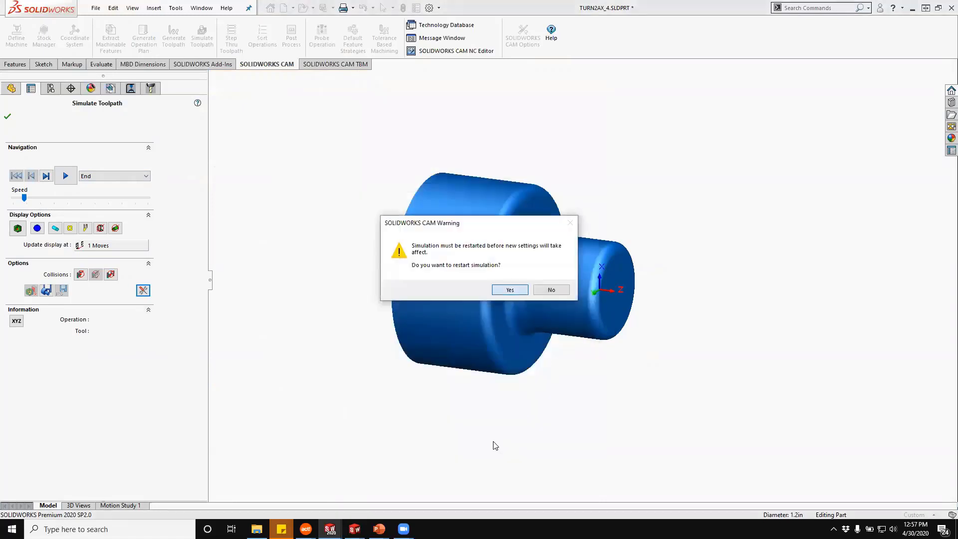
key("Return")
Simulate the turning one operation at a time from Face Rough1 through Thread1, raising the speed to about mid-range during Turn Rough1.
left_click(107, 174)
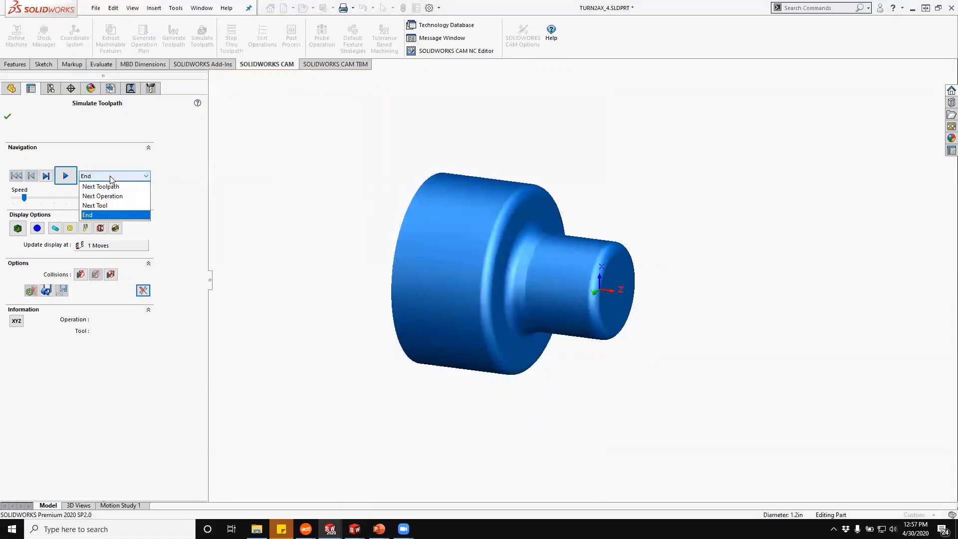
left_click(119, 196)
left_click(66, 175)
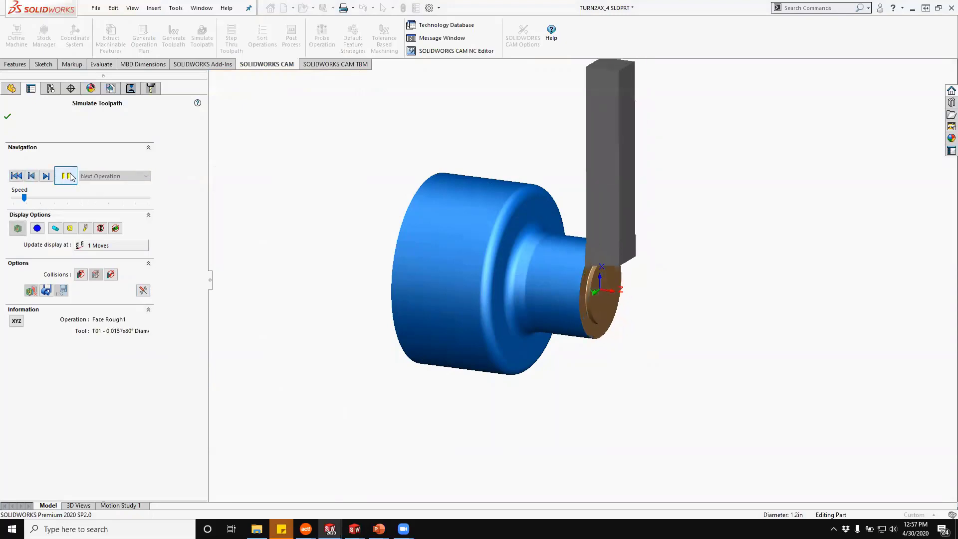
left_click(73, 177)
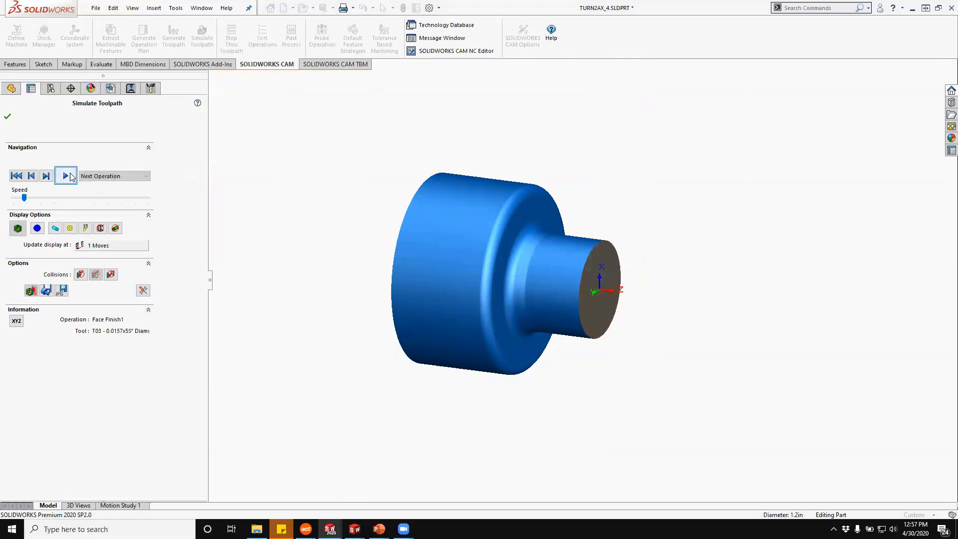
left_click(72, 177)
left_click(71, 177)
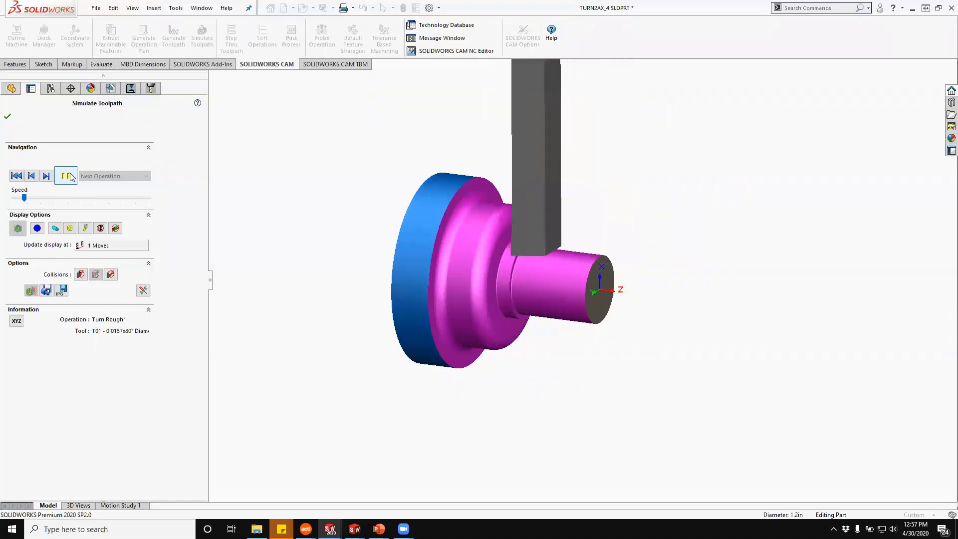
left_click_drag(24, 198, 75, 197)
left_click(71, 178)
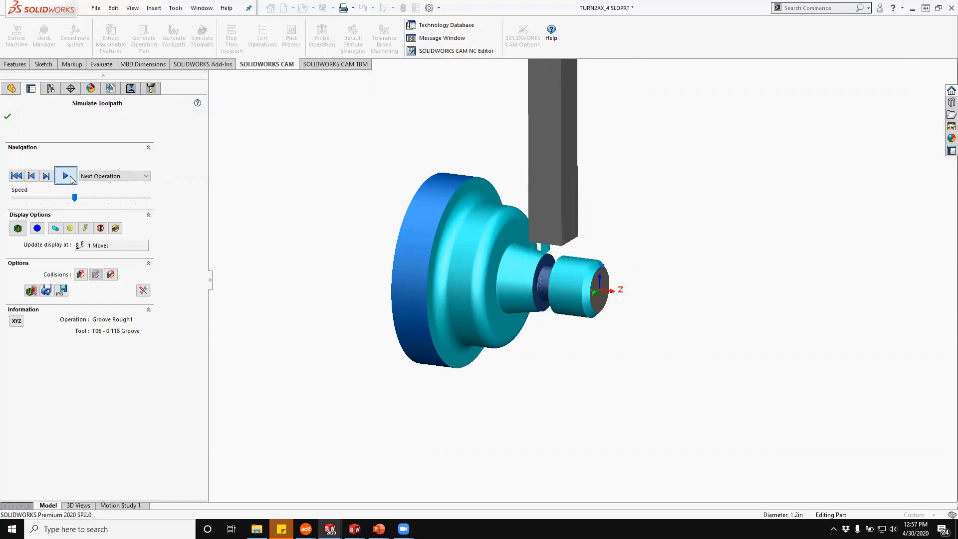
left_click(70, 175)
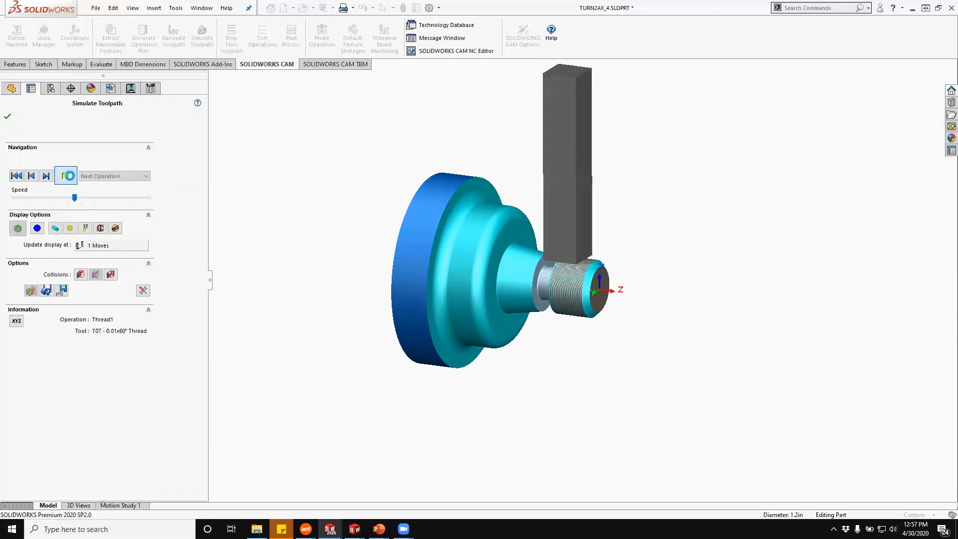
Inspect the simulated thread on the small end cylinder and finish the simulation with the Cut Off1 operation.
scroll(543, 327, "down", 5)
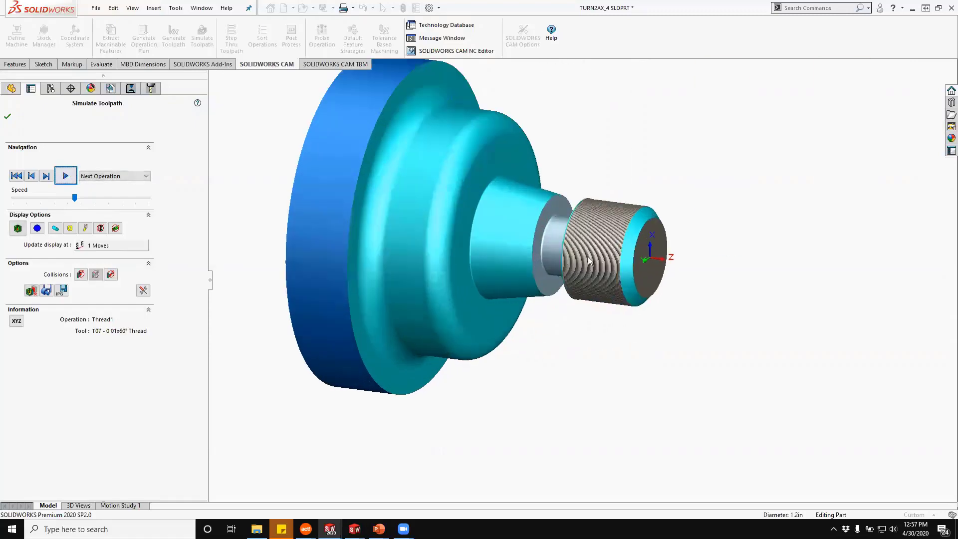
middle_click_drag(676, 231, 644, 227)
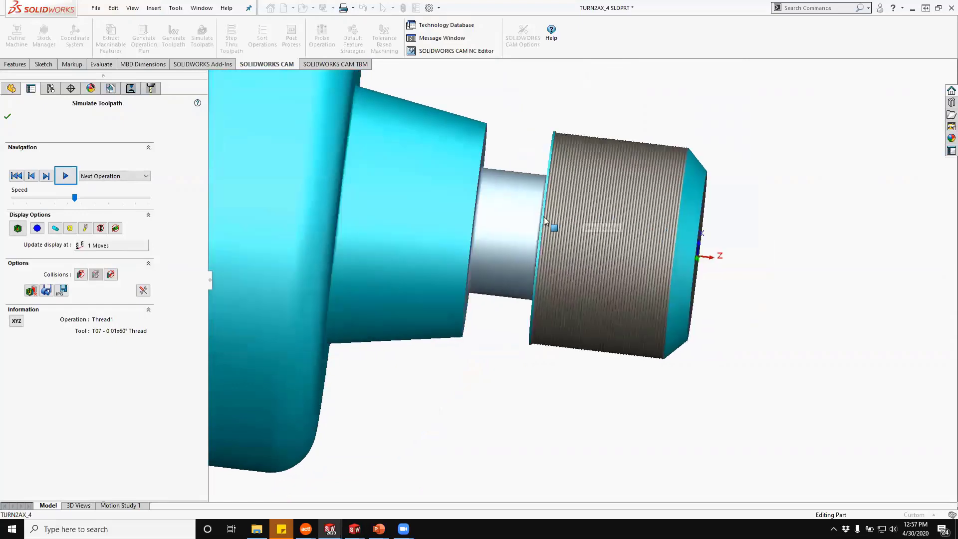
scroll(515, 252, "up", 3)
middle_click_drag(514, 254, 218, 267)
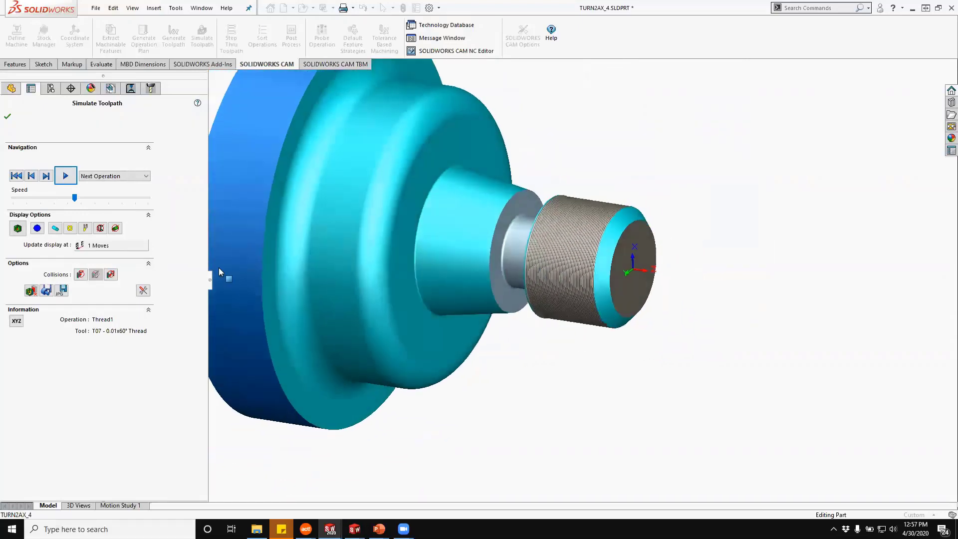
left_click(70, 178)
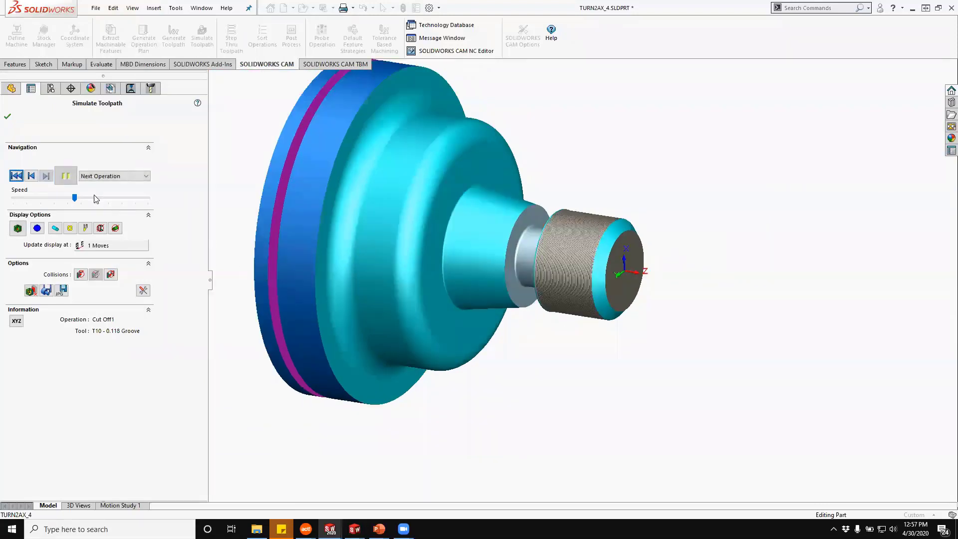
left_click(8, 116)
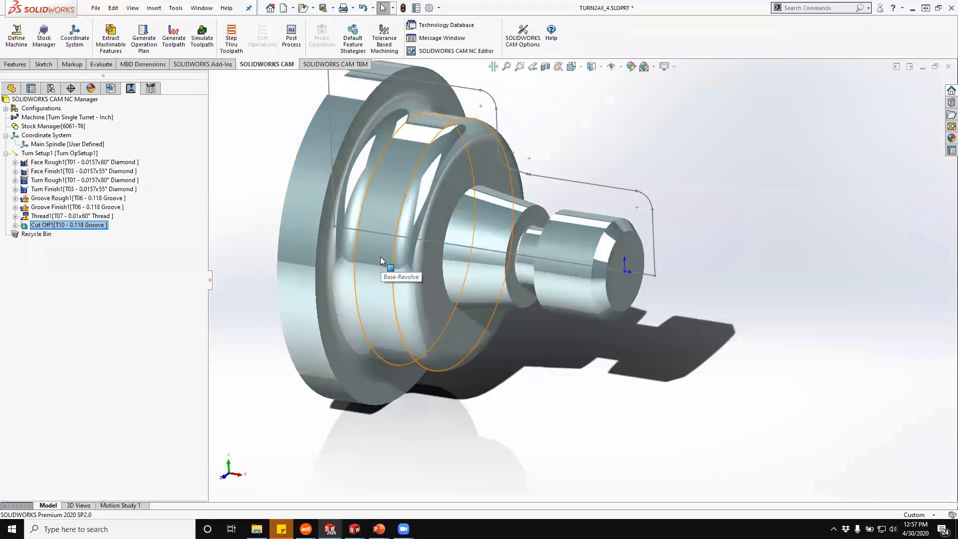